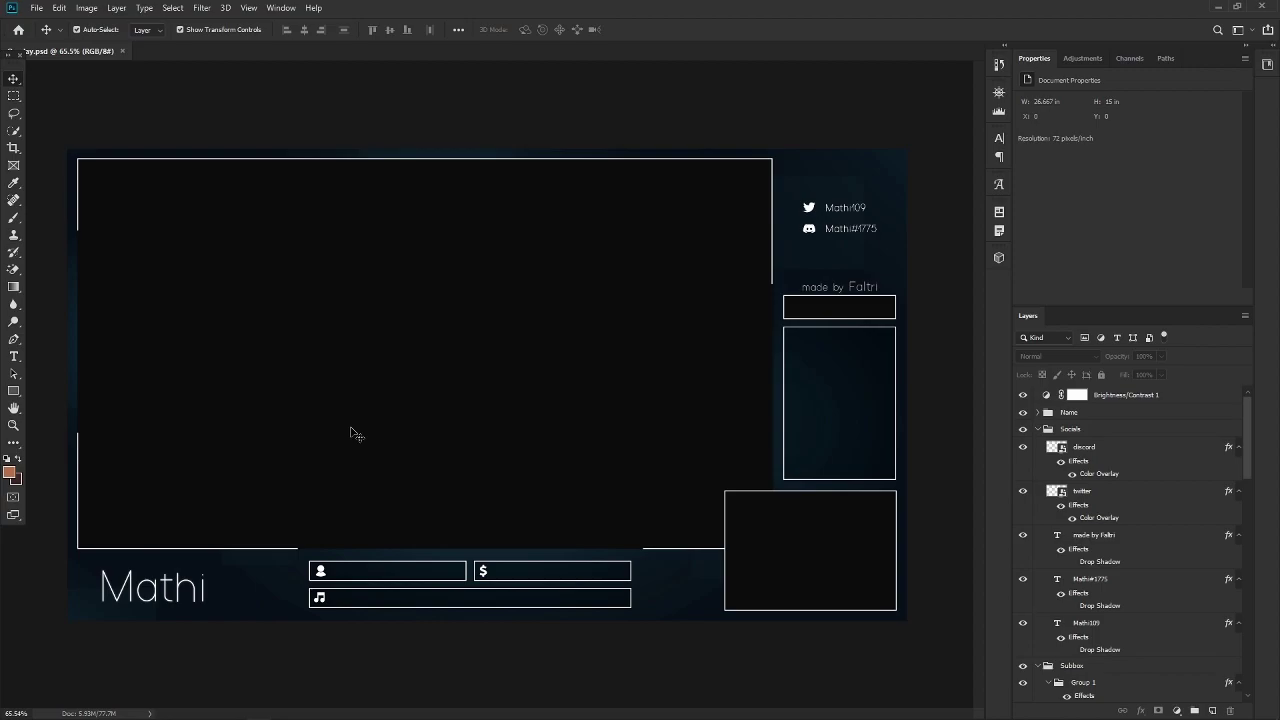
Step: Create a new Untitled-1 document using the Custom 1920×1080 px, 72 ppi preset
scroll(398, 450, "up", 2)
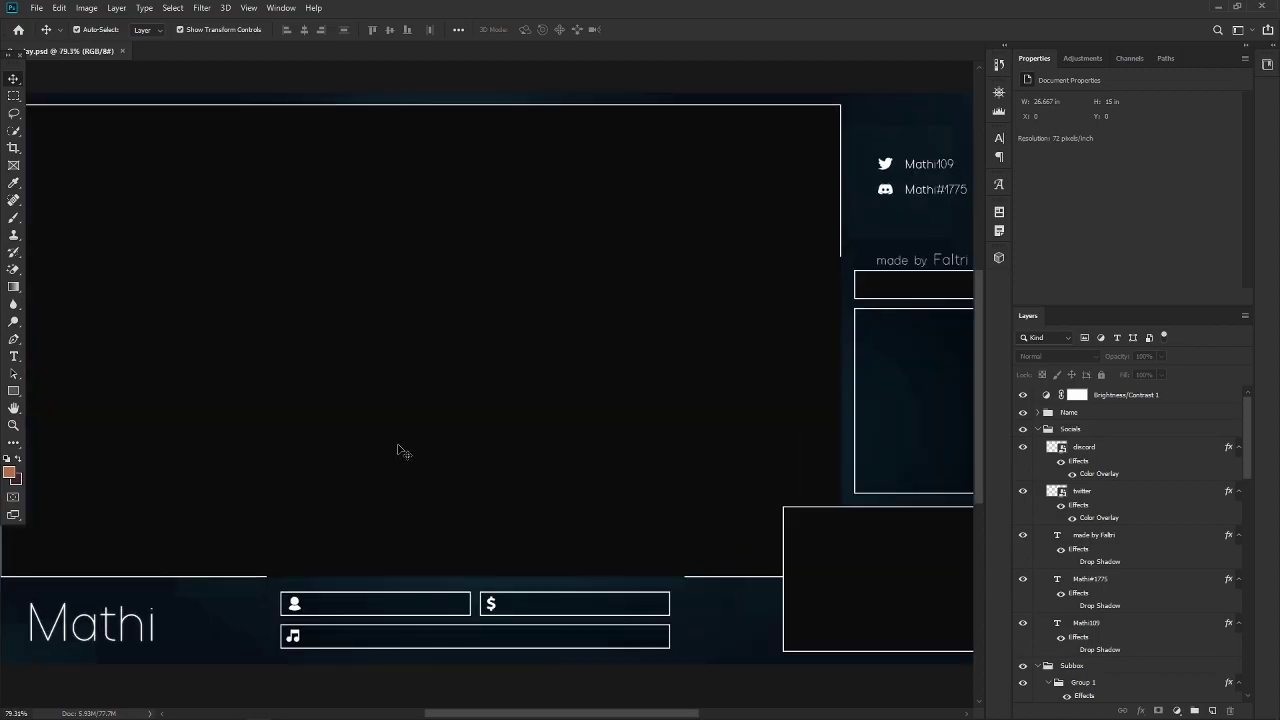
scroll(398, 450, "down", 3)
scroll(398, 450, "up", 2)
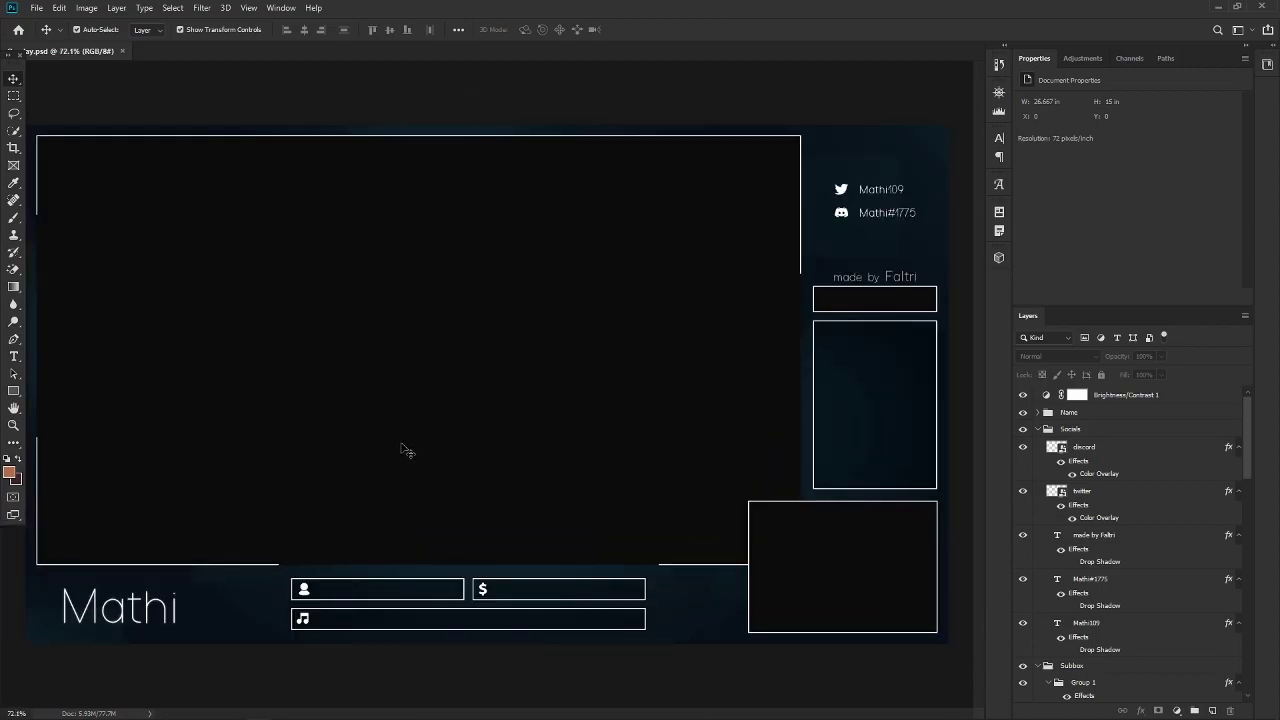
scroll(405, 451, "up", 2)
scroll(180, 585, "down", 2)
scroll(420, 470, "down", 2)
scroll(514, 420, "up", 2)
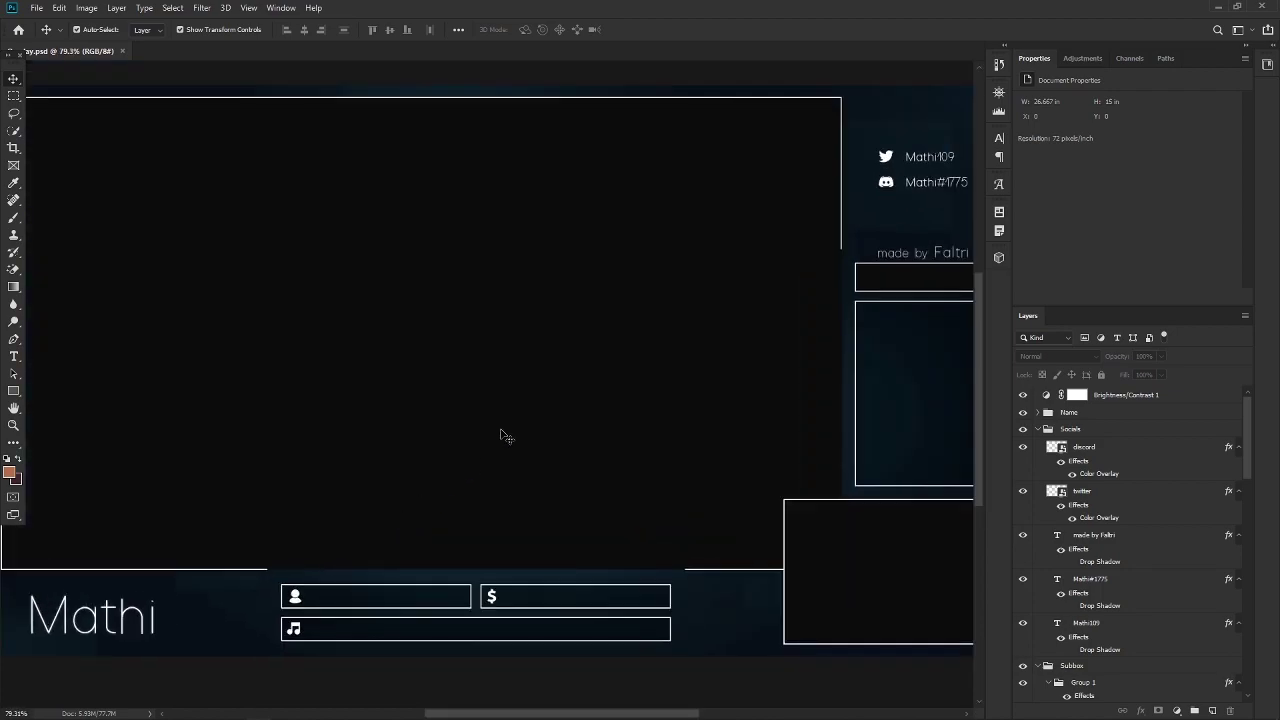
scroll(536, 397, "down", 2)
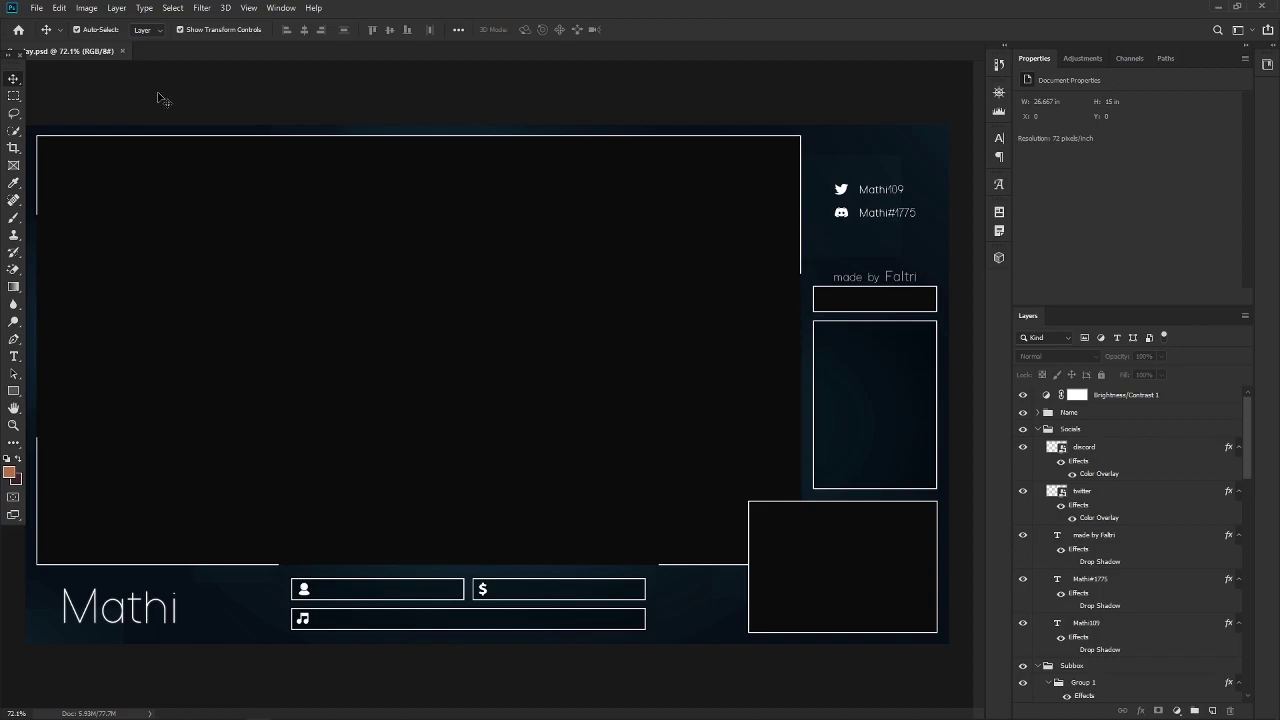
right_click(185, 53)
key("Escape")
key("ctrl+n")
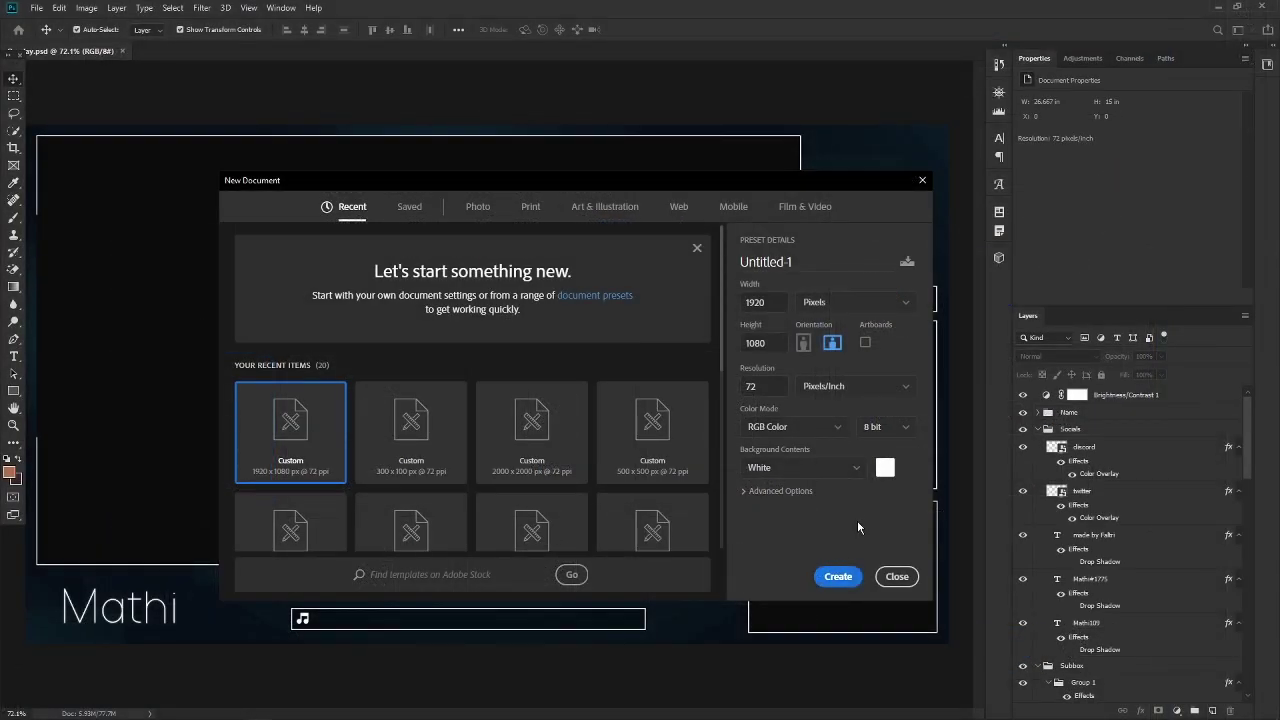
left_click(838, 576)
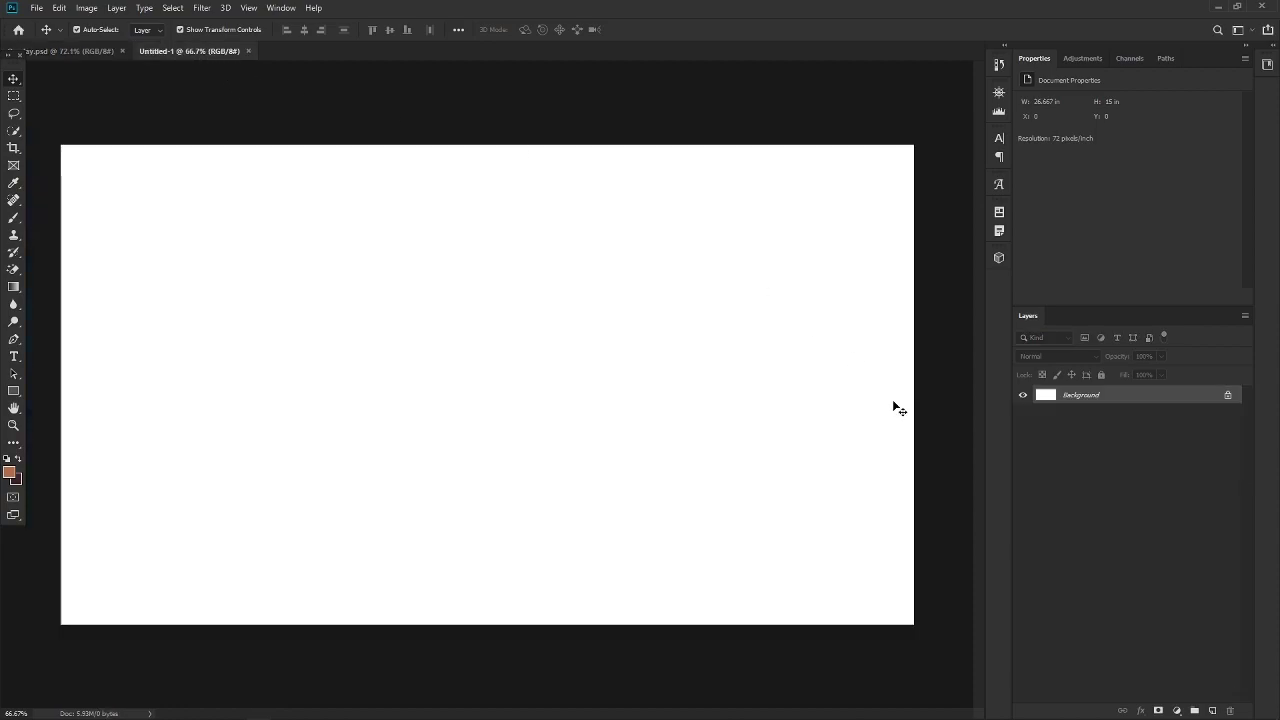
Step: Unlock the Background layer and add three empty layer groups
left_click(1228, 397)
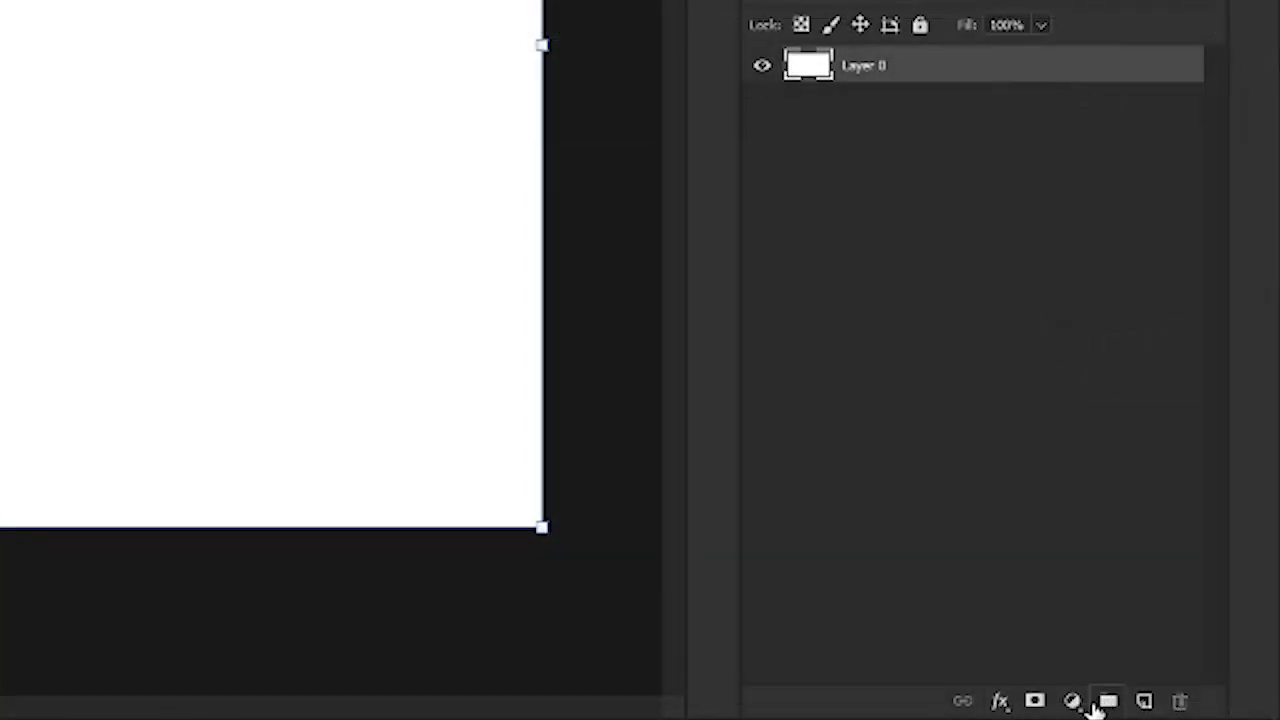
left_click(1108, 701)
left_click(1108, 701)
left_click(1108, 701)
left_click(1108, 701)
left_click(1108, 701)
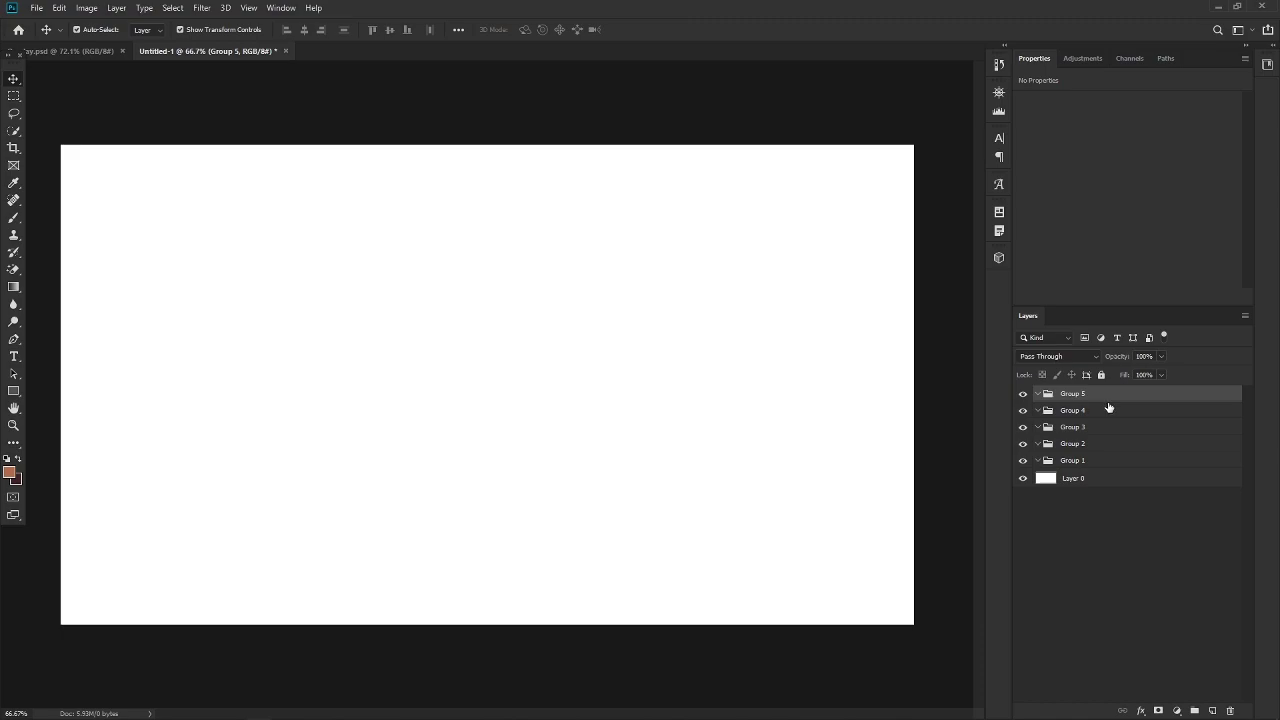
Step: Rename the first three groups BG, Gameplay box and Webcam
double_click(1073, 462)
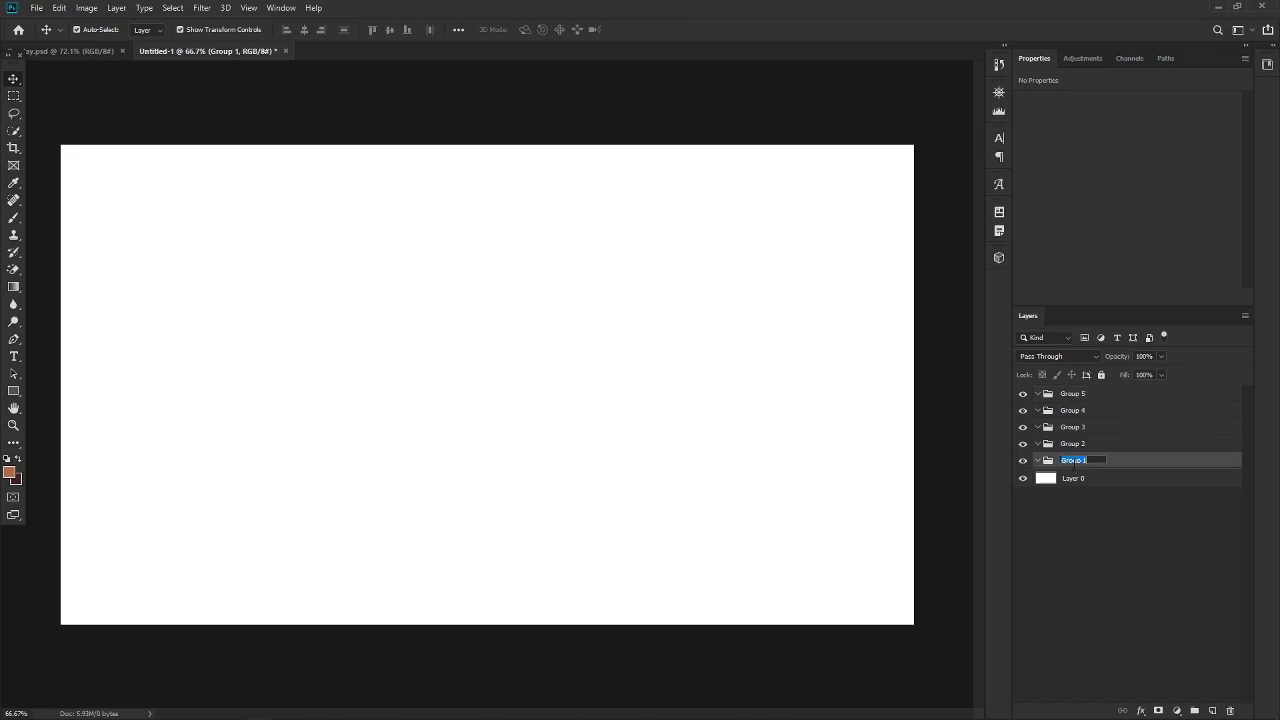
type("BG")
key("Return")
double_click(1075, 444)
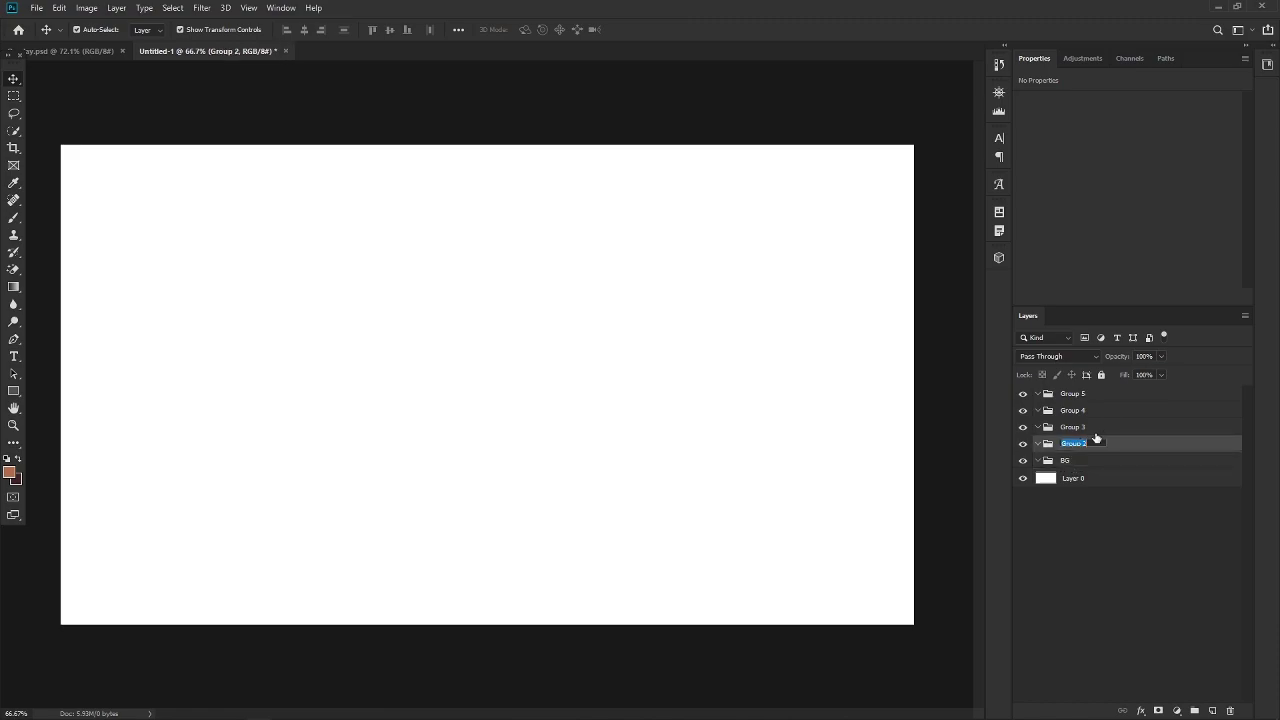
type("GAM")
key("BackSpace")
key("BackSpace")
type("ameplay box")
key("Return")
double_click(1066, 428)
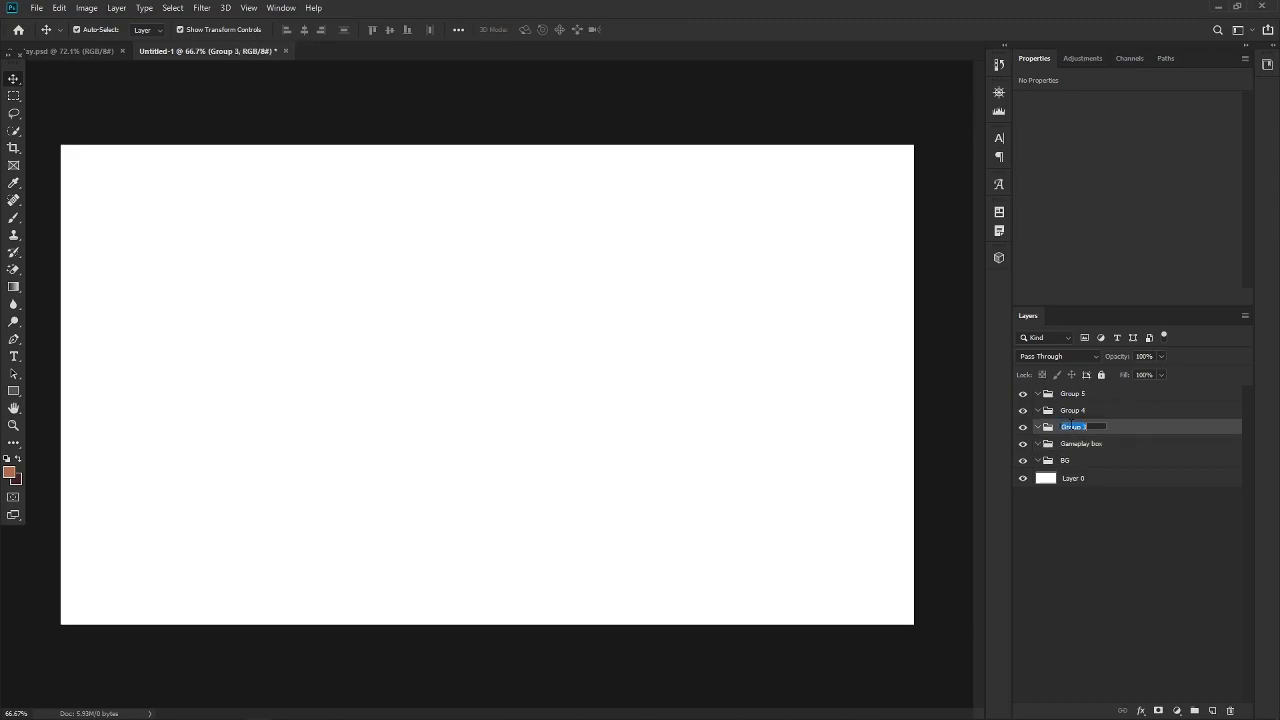
type("Webcam")
key("Return")
Step: Rename the next groups Chatbox and Sub boxes, correcting the Sub boxes typo
double_click(1090, 410)
type("Chatbox")
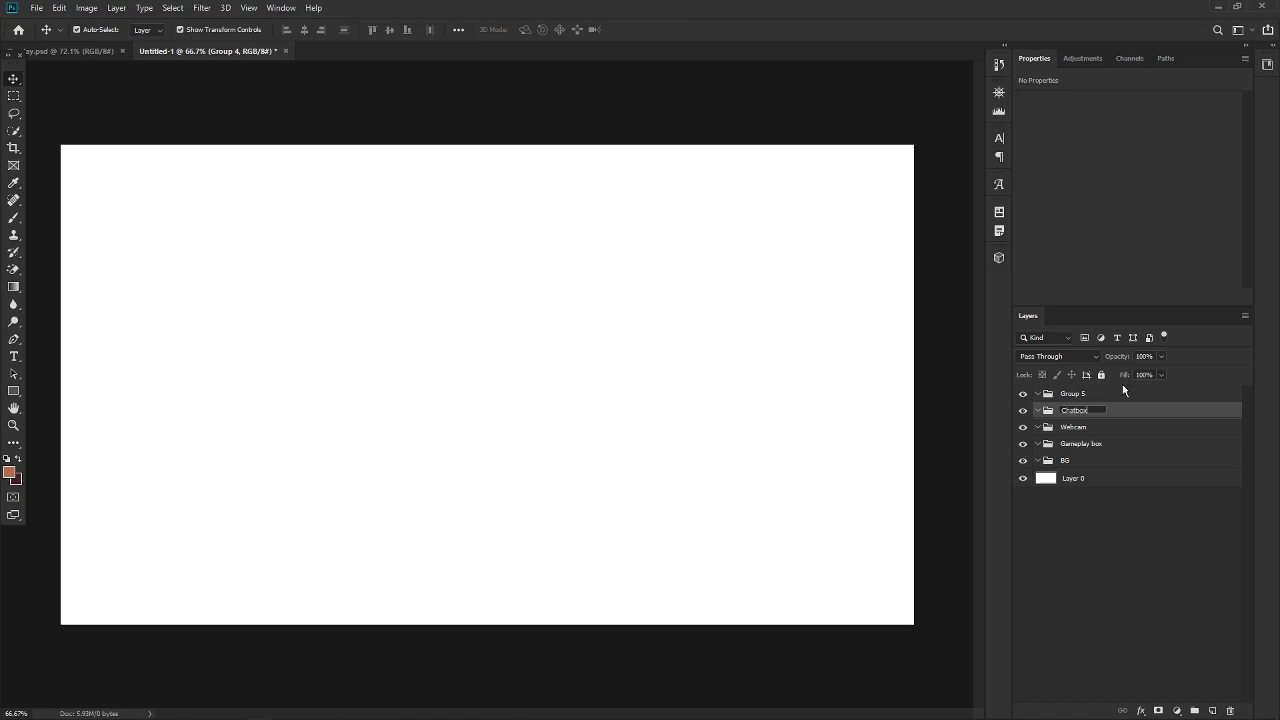
key("Return")
double_click(1077, 394)
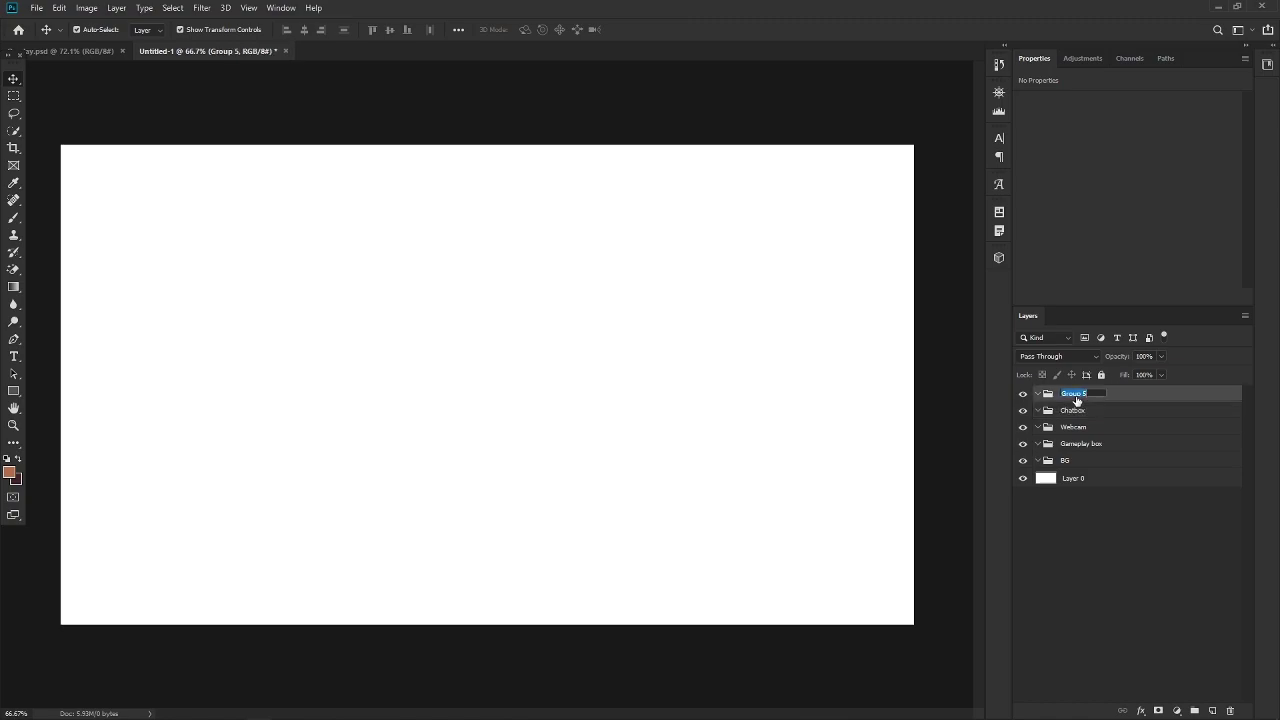
type("Sub")
type(" goa")
type("es")
key("Return")
left_click(1083, 394)
key("BackSpace")
type("o")
key("Return")
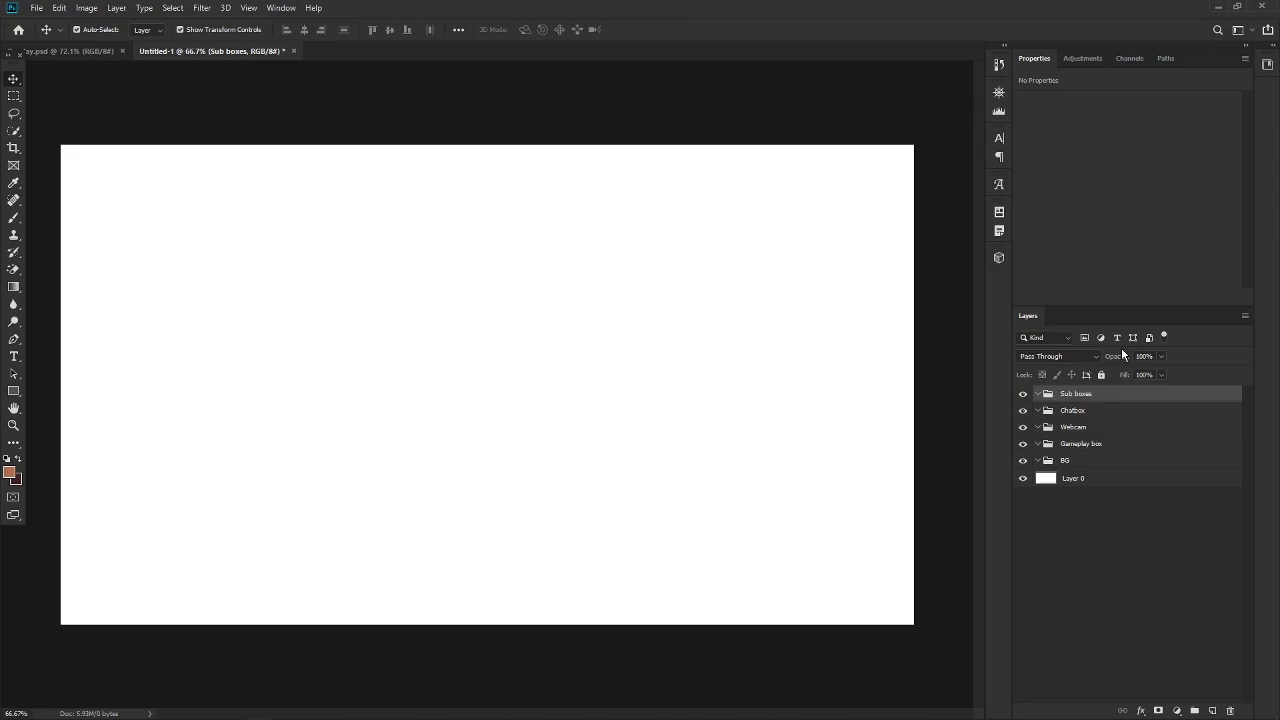
Step: Add one more group on top and name it Name
left_click(1194, 710)
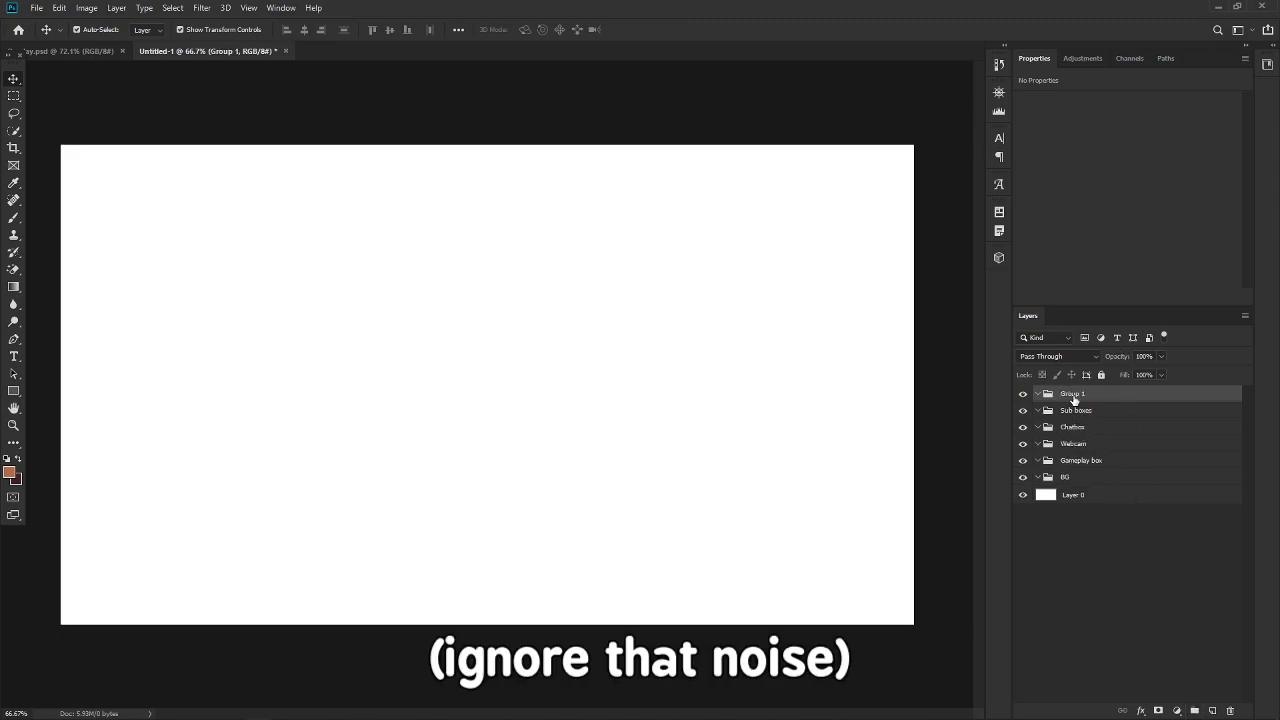
double_click(1074, 394)
type("Name")
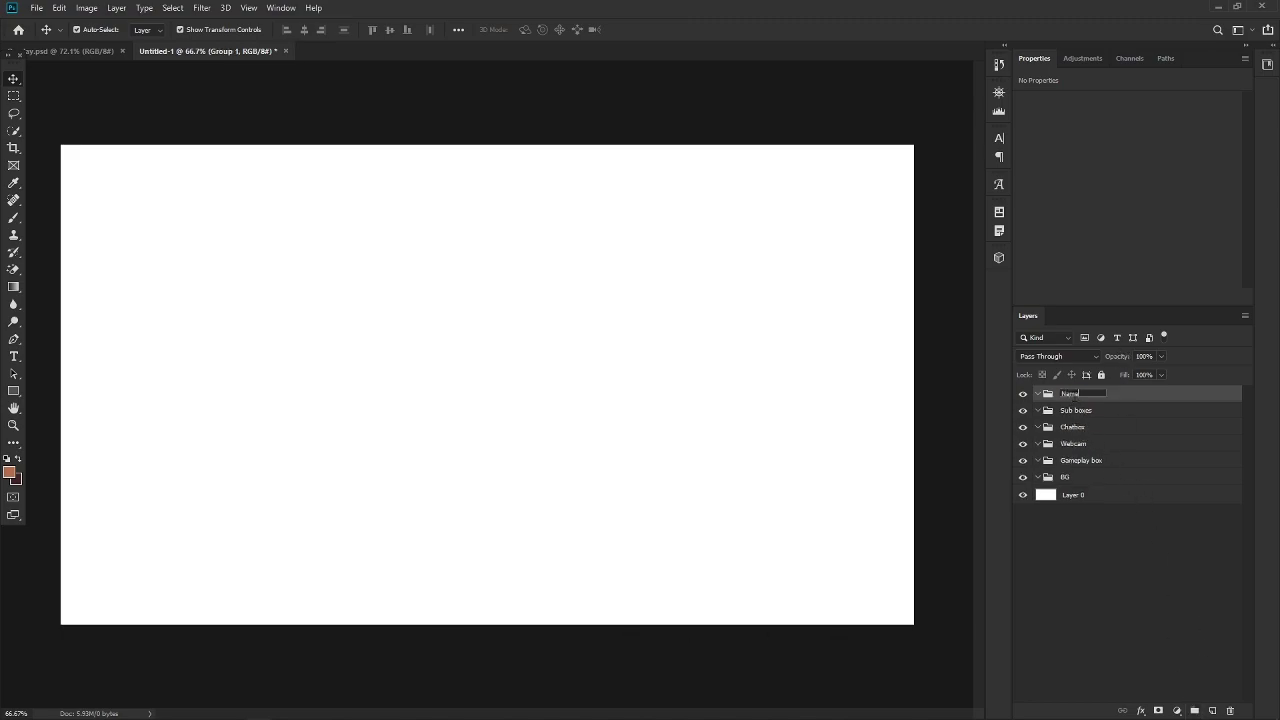
key("Return")
key("ctrl+minus")
key("ctrl+plus")
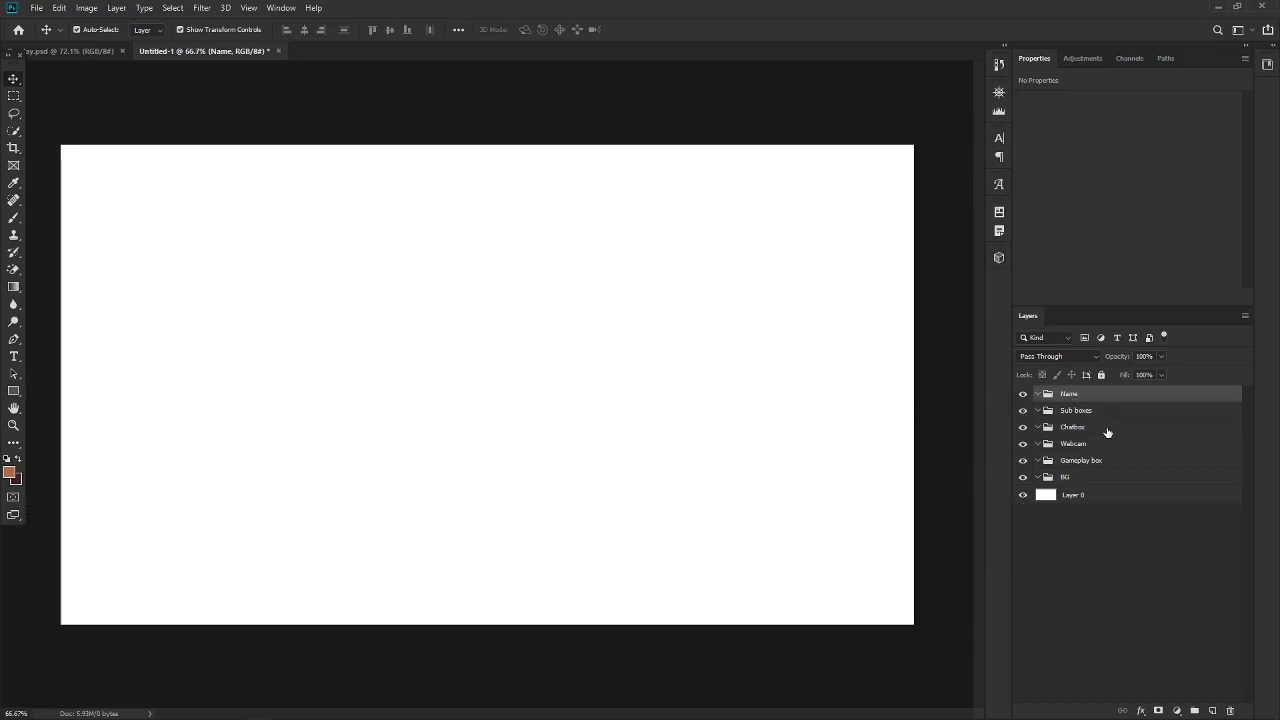
Step: Label the Name group red, Sub boxes orange and Chatbox yellow
right_click(1088, 396)
left_click(1109, 644)
right_click(1075, 412)
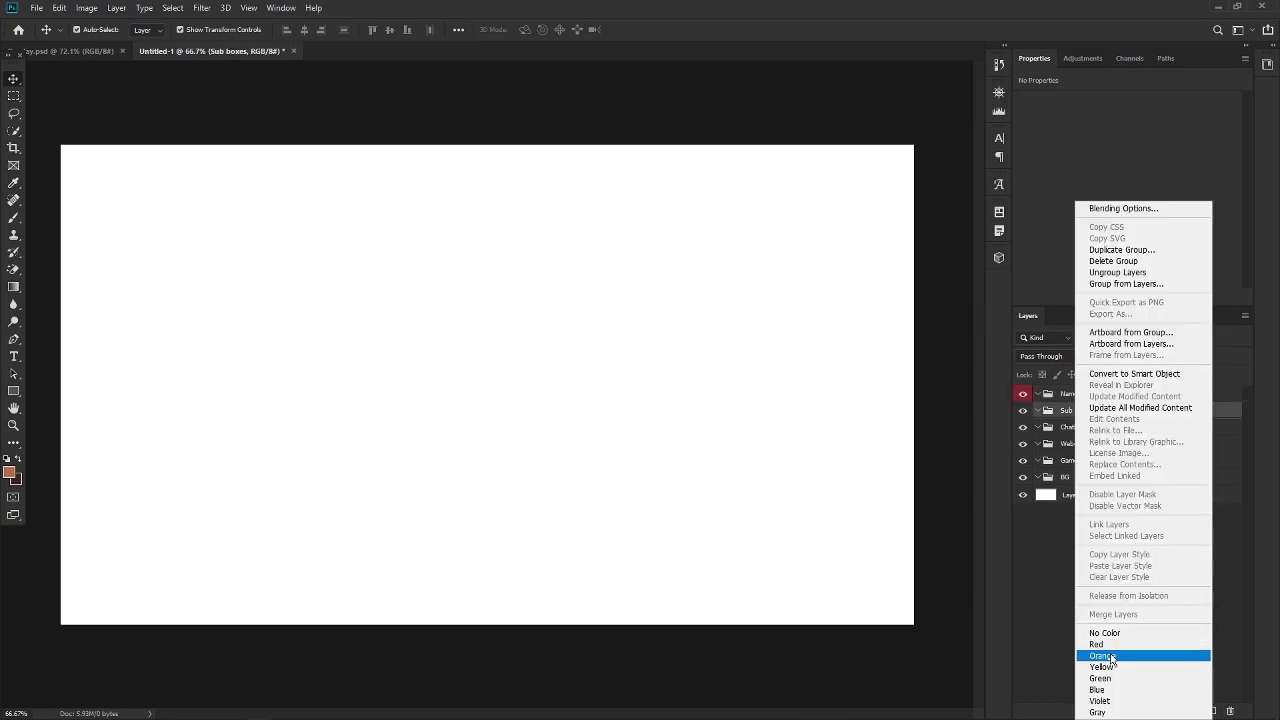
left_click(1104, 656)
right_click(1078, 428)
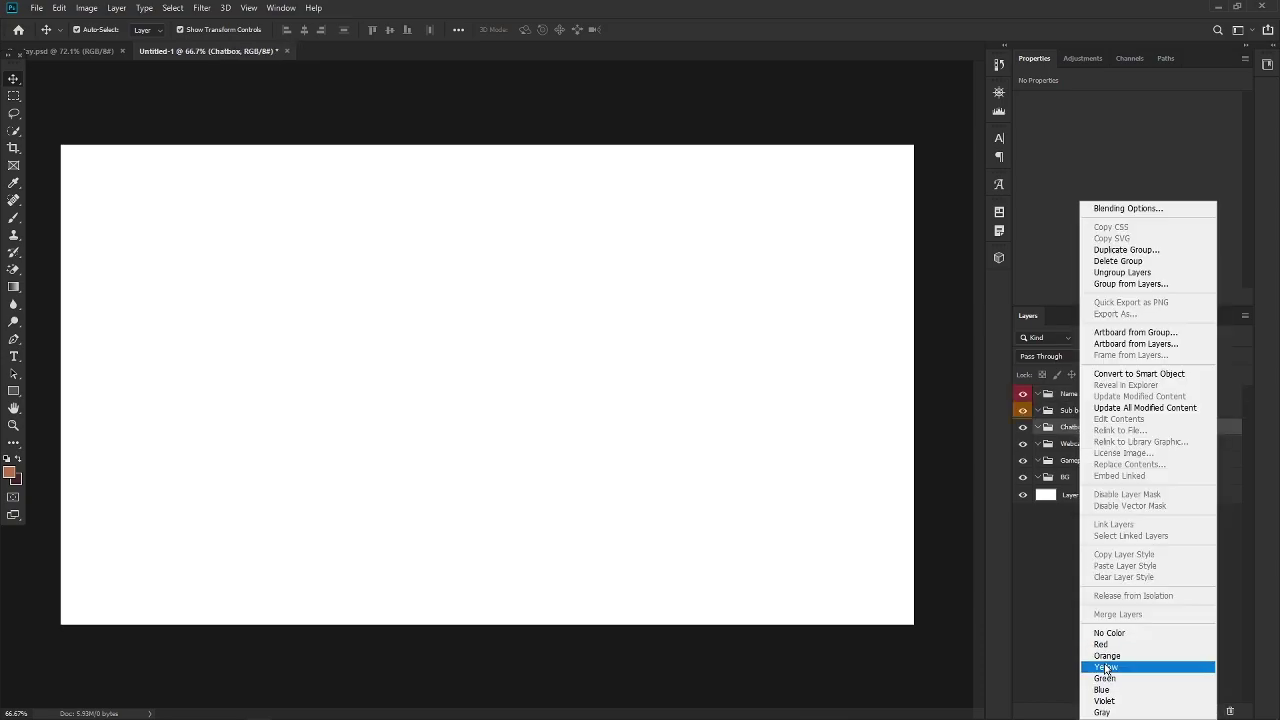
left_click(1105, 667)
right_click(1074, 436)
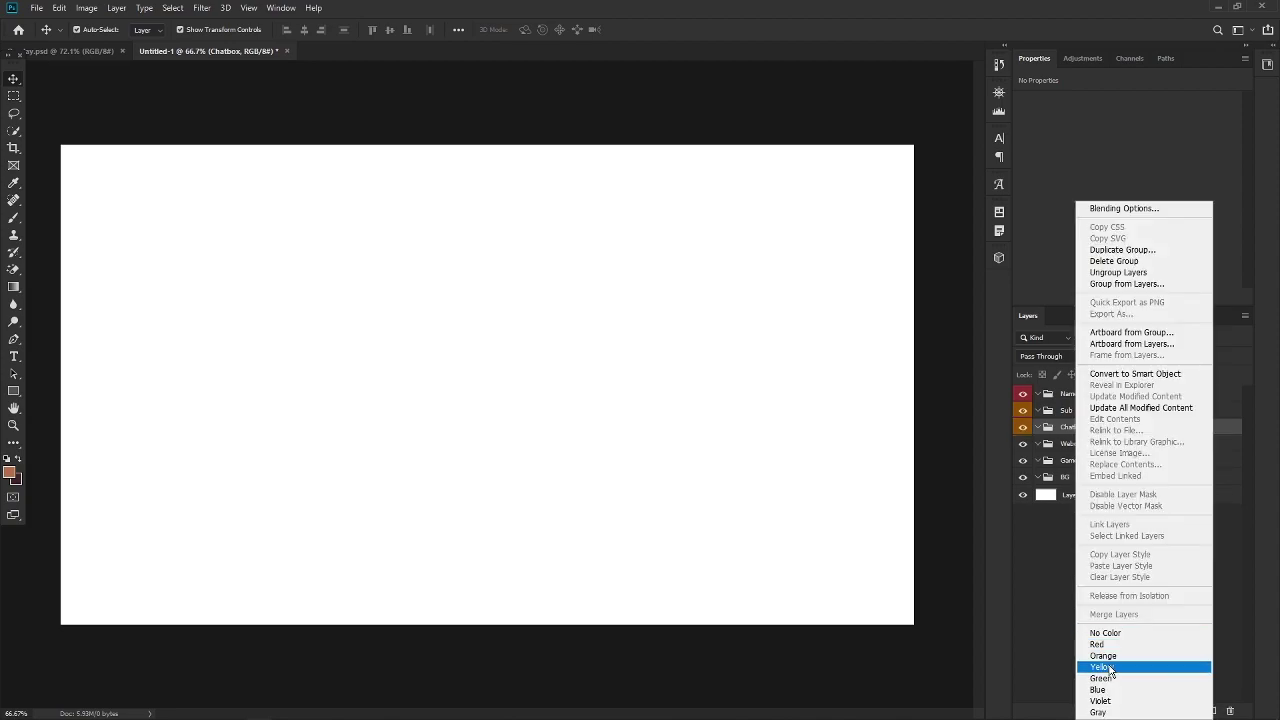
left_click(1105, 667)
Step: Label the Webcam group green, Gameplay box blue and BG violet
right_click(1099, 444)
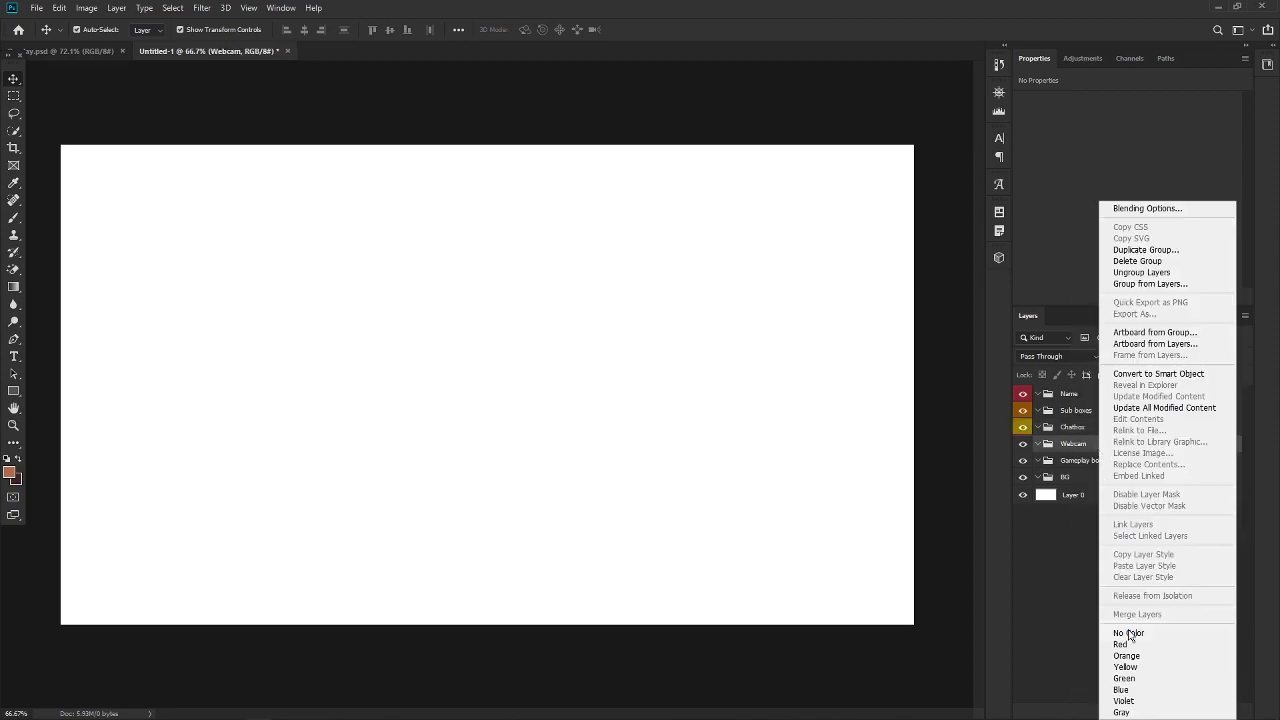
left_click(1124, 678)
right_click(1090, 457)
right_click(1082, 460)
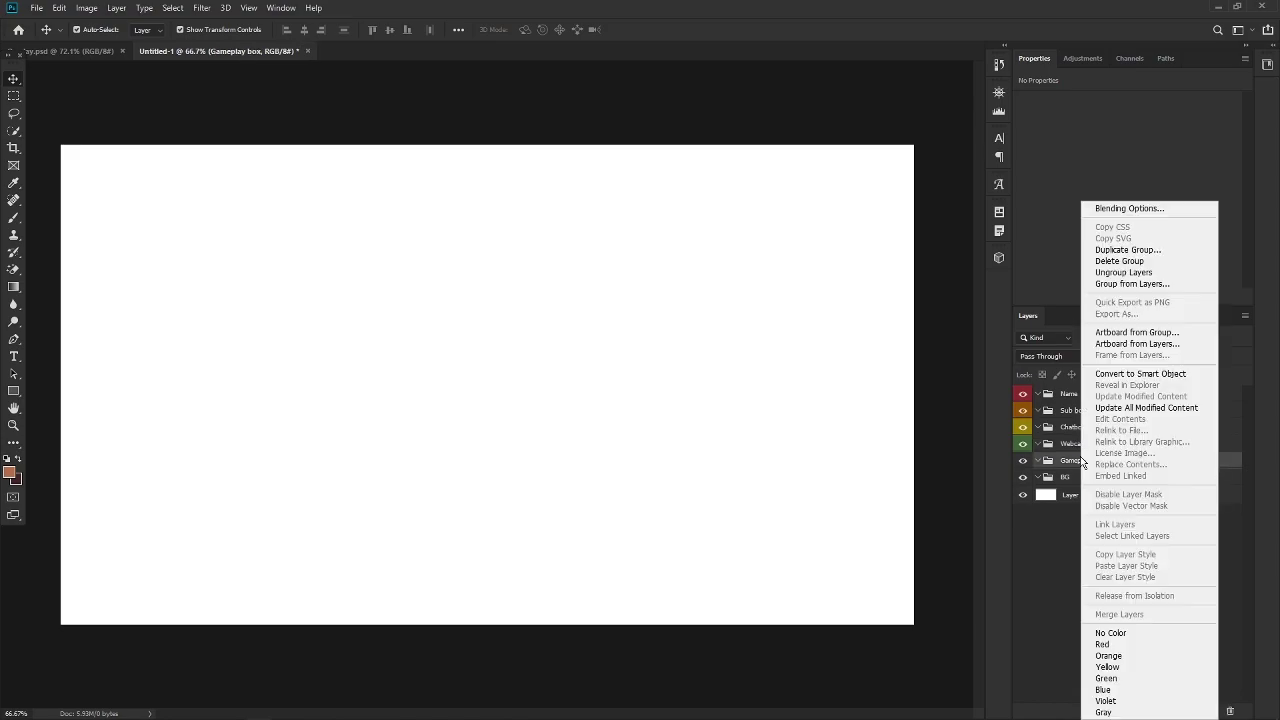
left_click(1120, 690)
right_click(1094, 483)
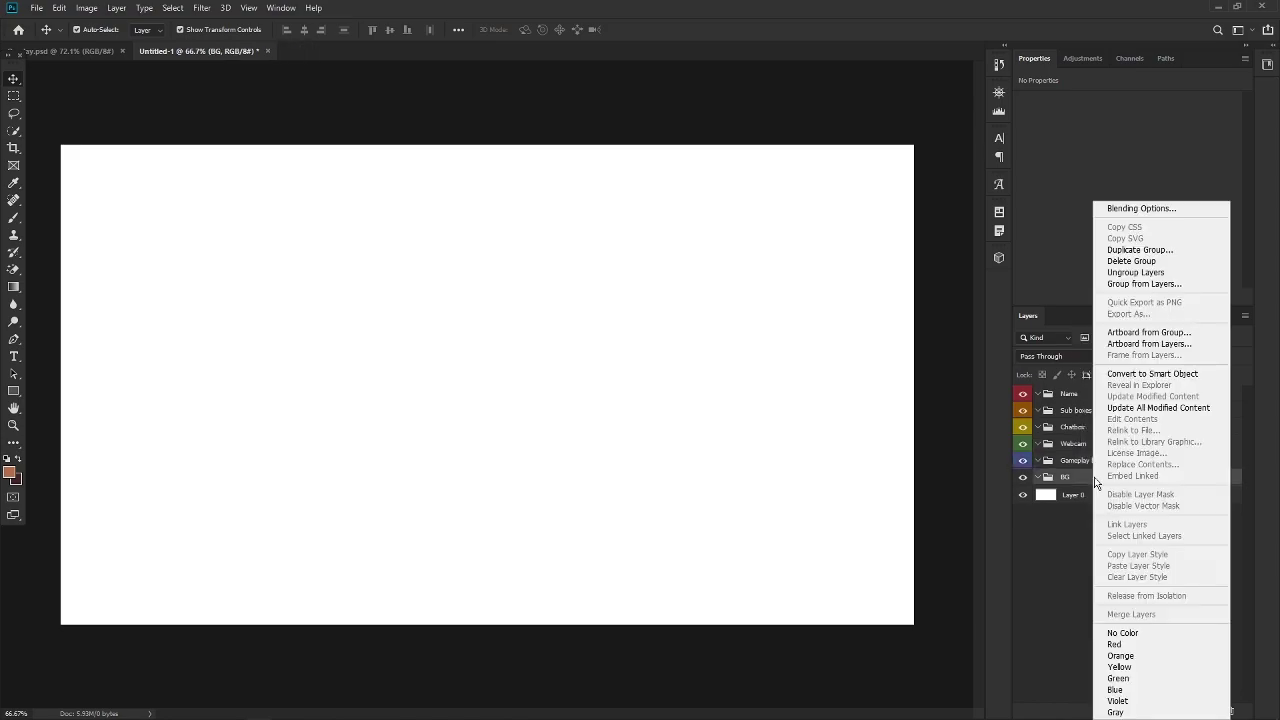
left_click(1117, 701)
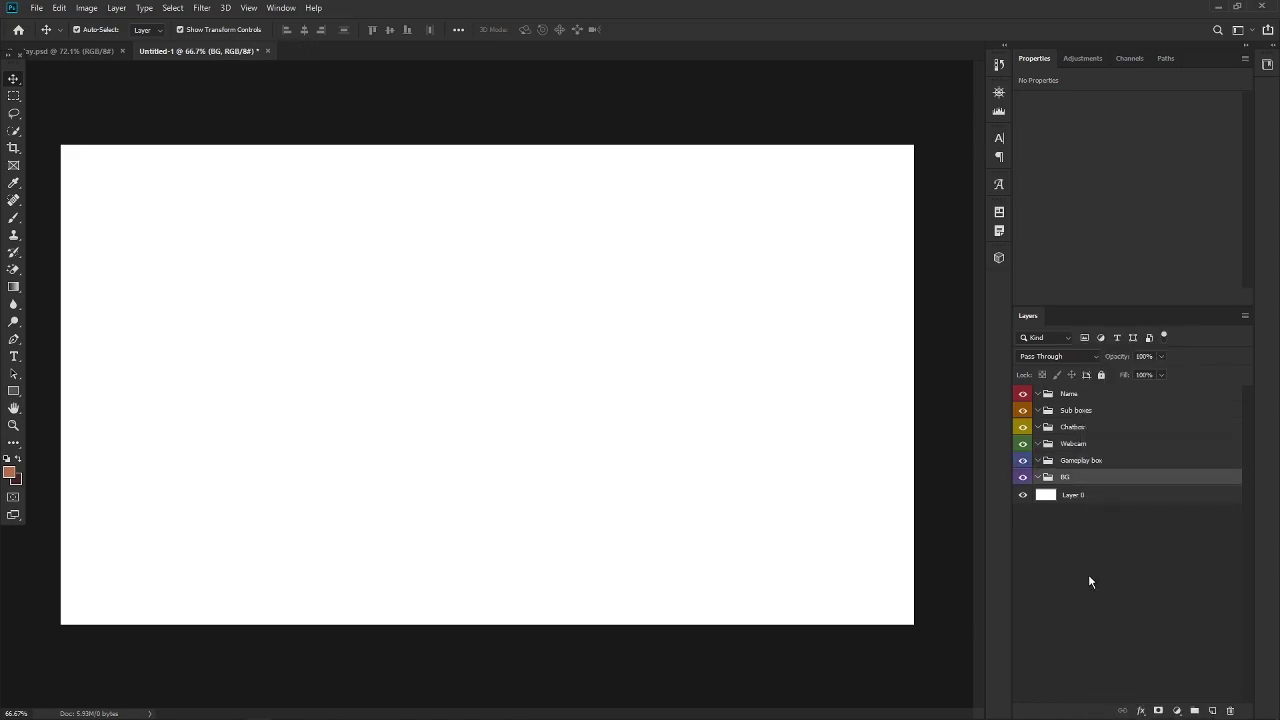
left_click(1079, 498)
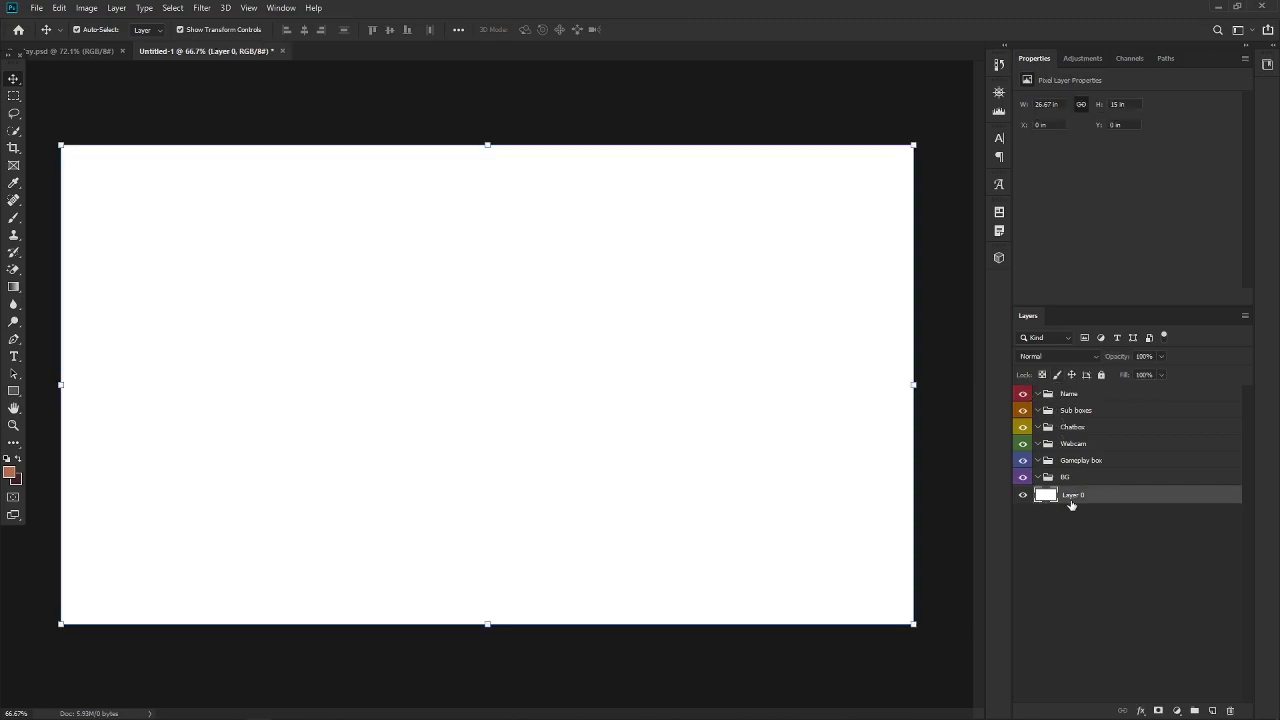
Step: Move Layer 0 into the BG group
left_click(1080, 496, "ctrl")
left_click(1079, 496)
left_click_drag(1077, 498, 1075, 479)
Step: Fill Layer 0 with the near-black navy foreground colour #0d0d14
key("i")
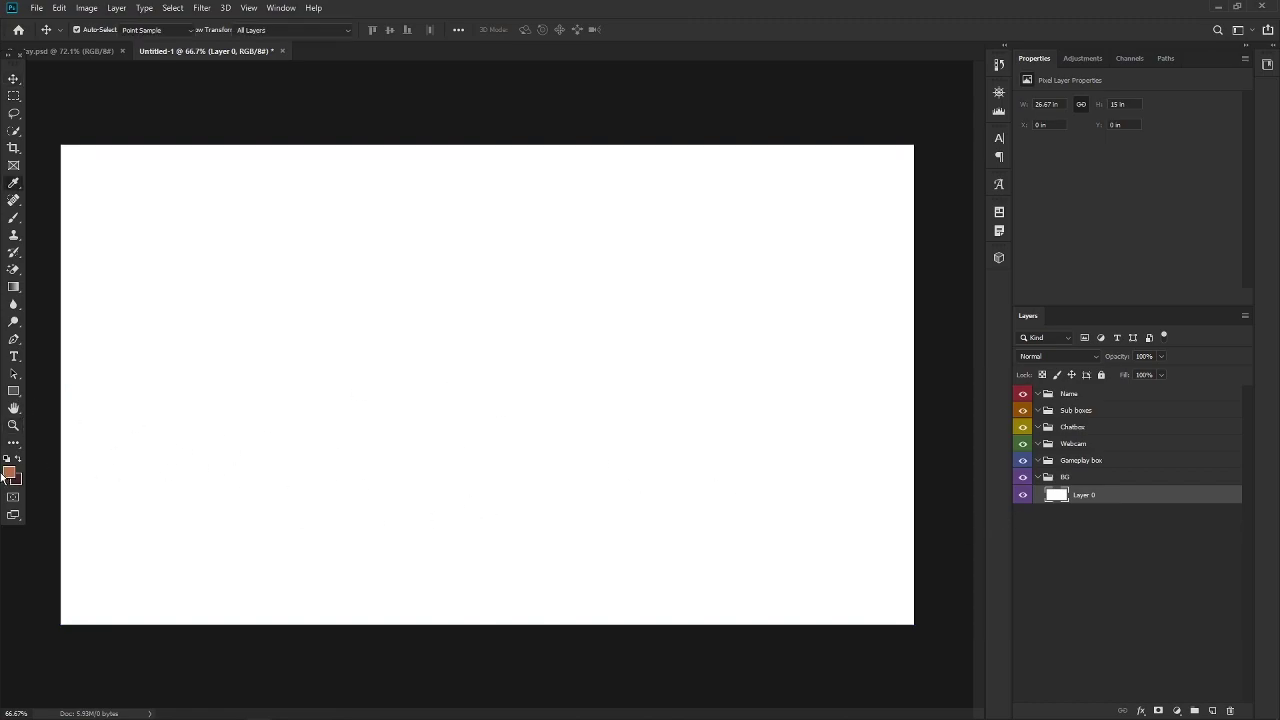
left_click(9, 472)
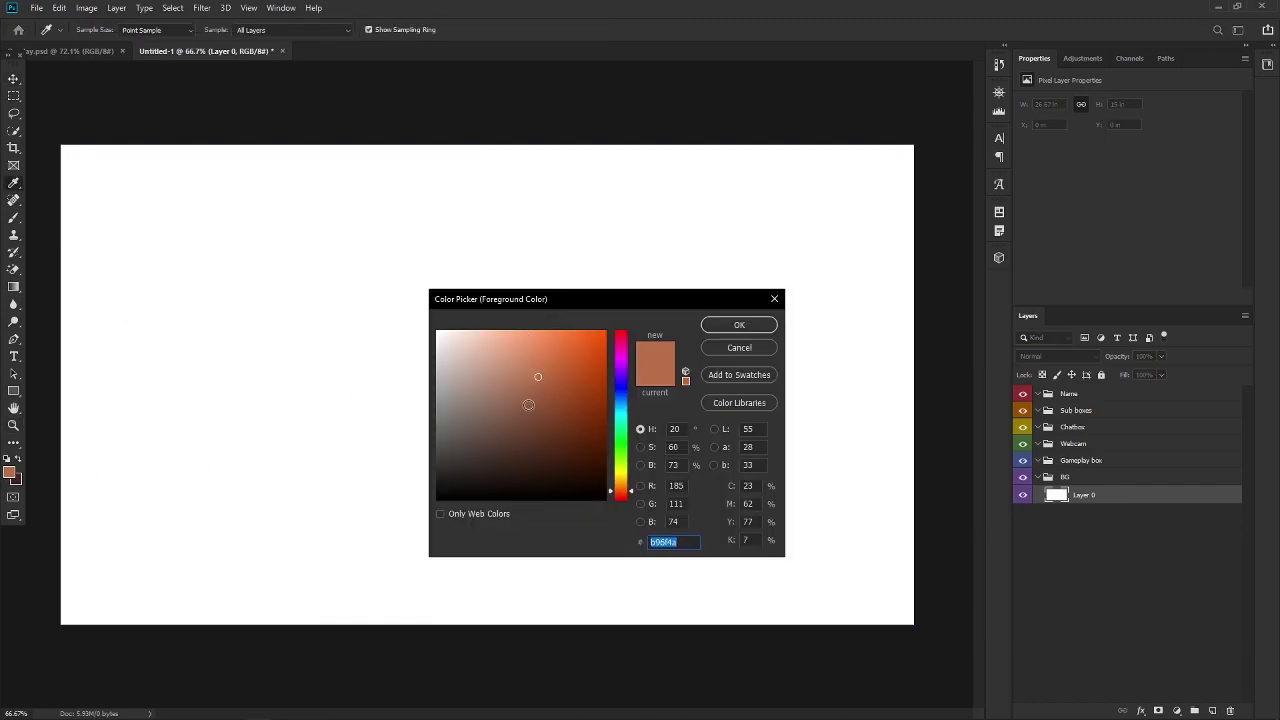
left_click_drag(529, 403, 400, 486)
left_click(622, 386)
left_click_drag(490, 478, 493, 487)
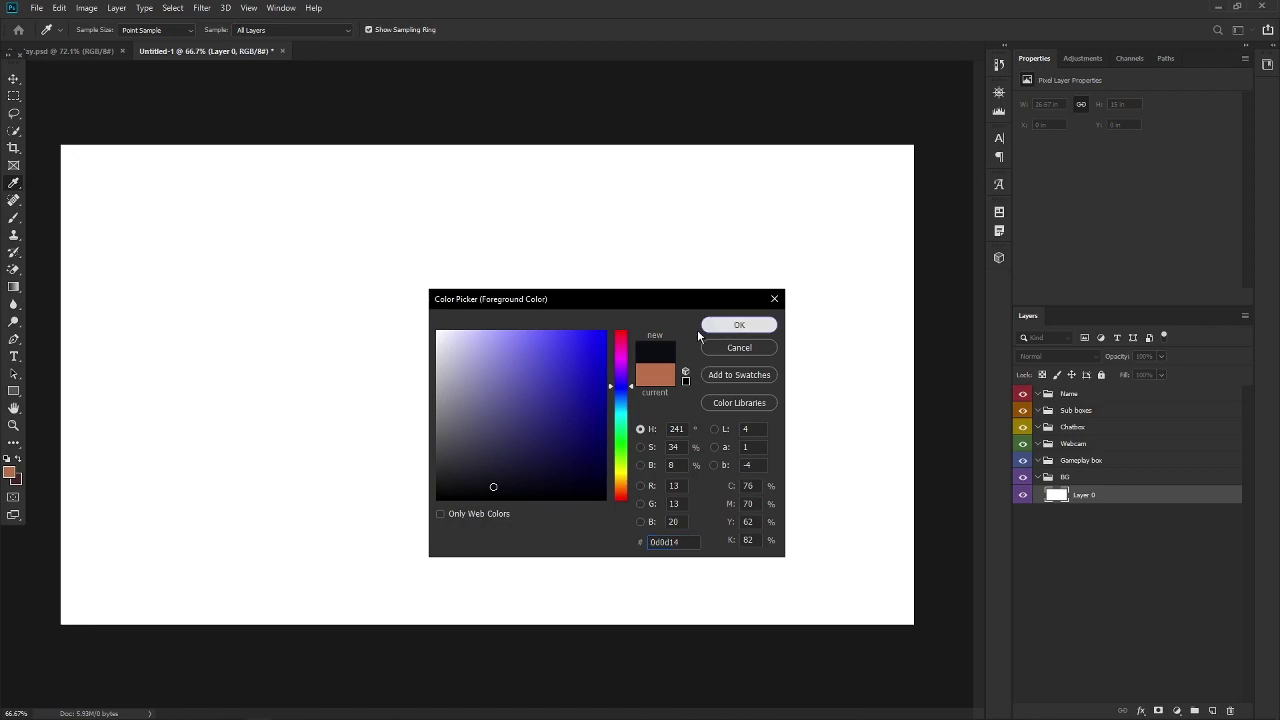
left_click(739, 325)
key("v")
key("alt+BackSpace")
key("ctrl+BackSpace")
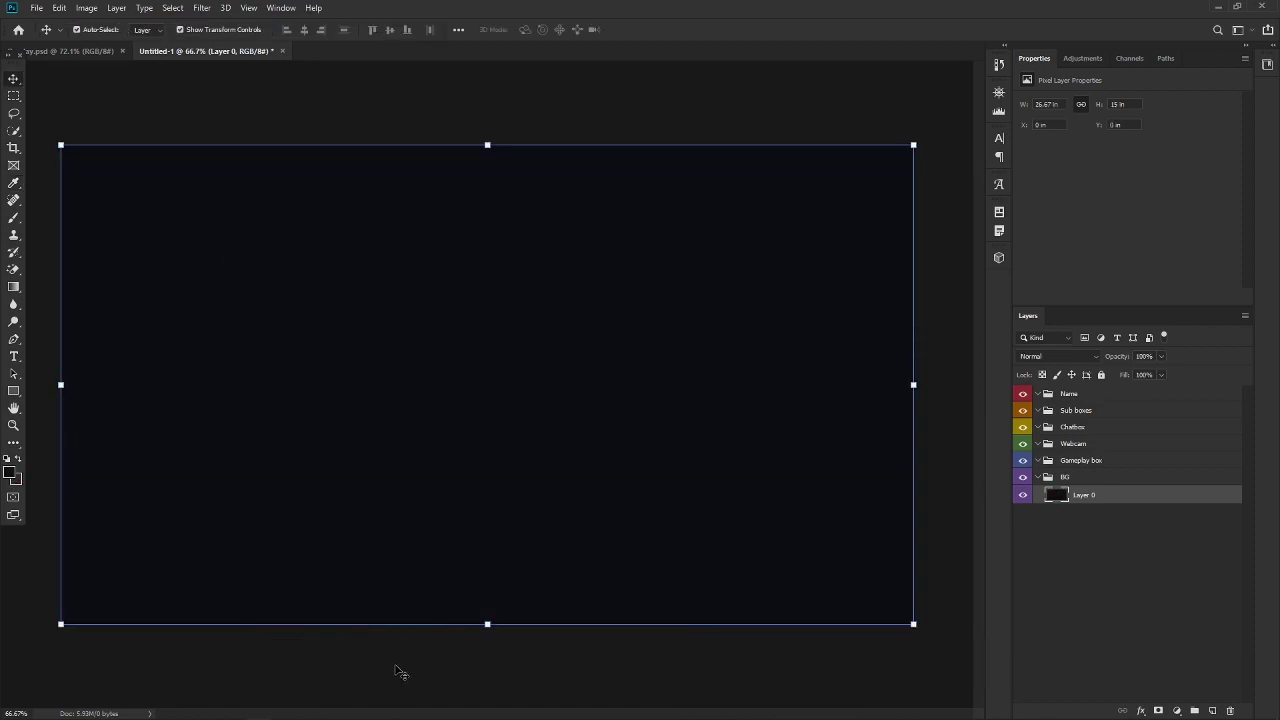
left_click(395, 671)
scroll(423, 506, "up", 1)
scroll(443, 500, "down", 2)
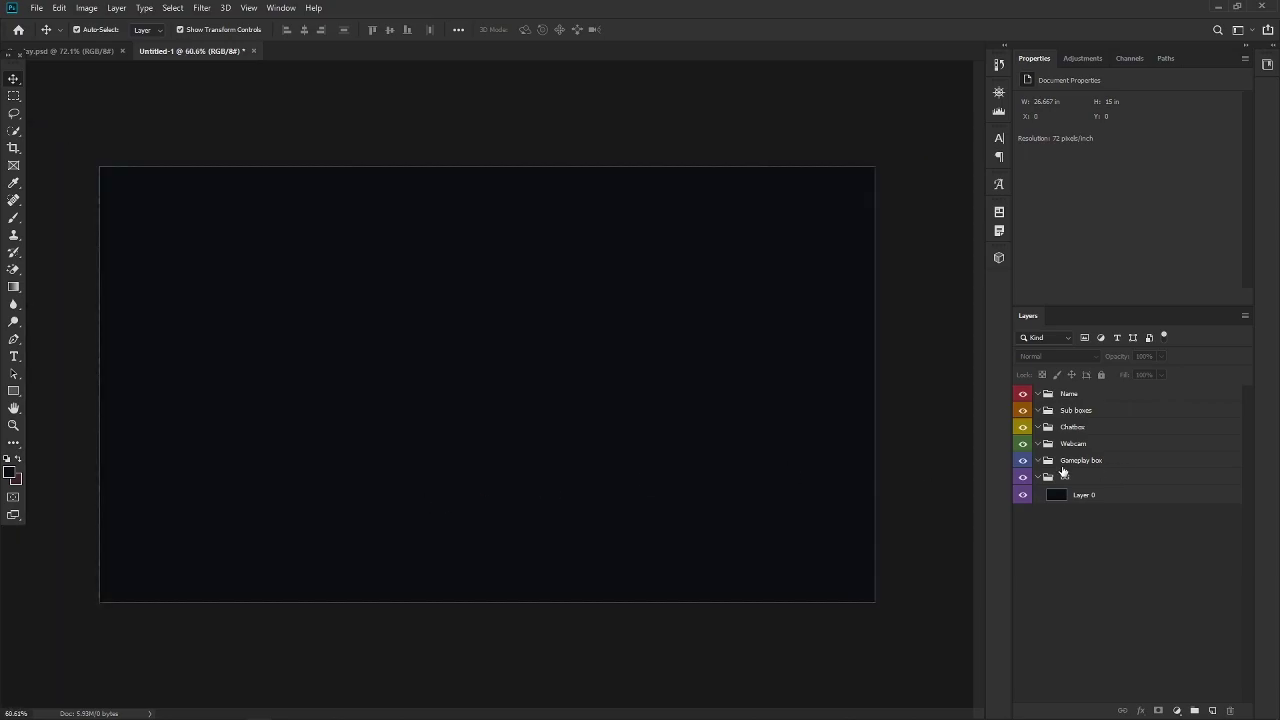
left_click(1085, 461)
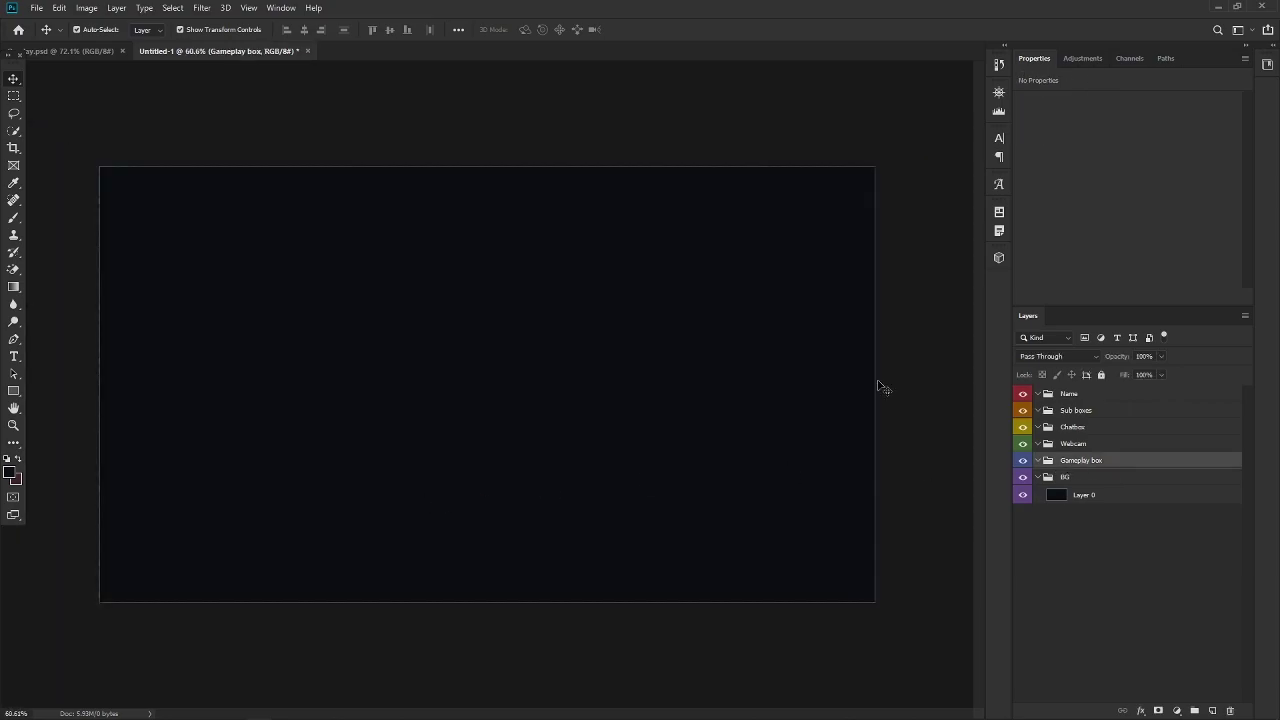
left_click(100, 50)
scroll(600, 386, "down", 1)
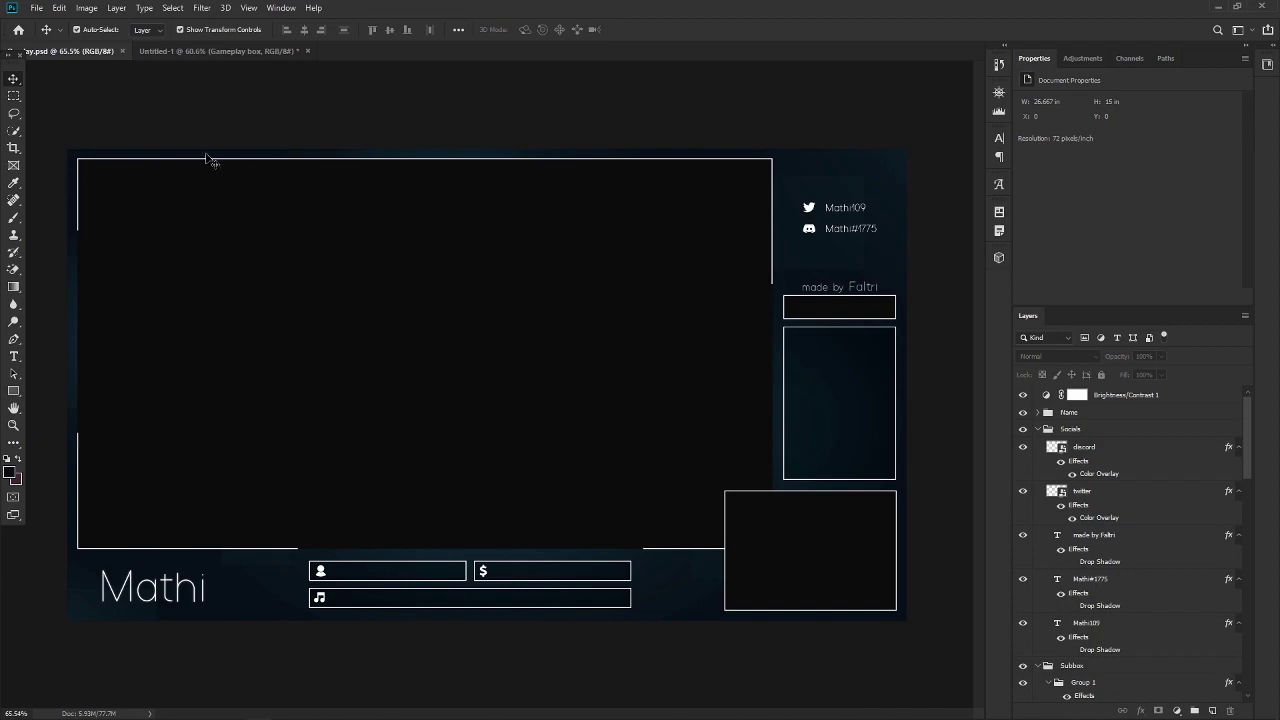
scroll(130, 350, "up", 2)
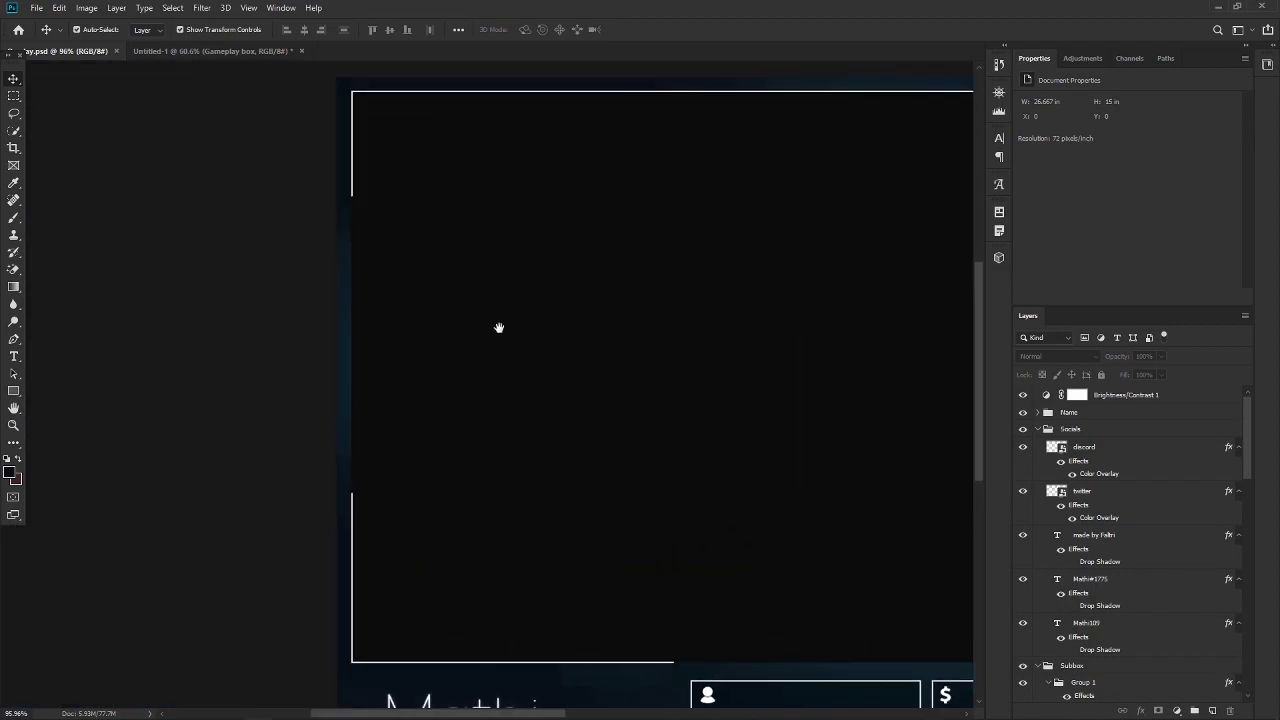
scroll(499, 328, "up", 2)
scroll(563, 503, "down", 1)
left_click_drag(563, 503, 313, 566)
scroll(480, 490, "down", 3)
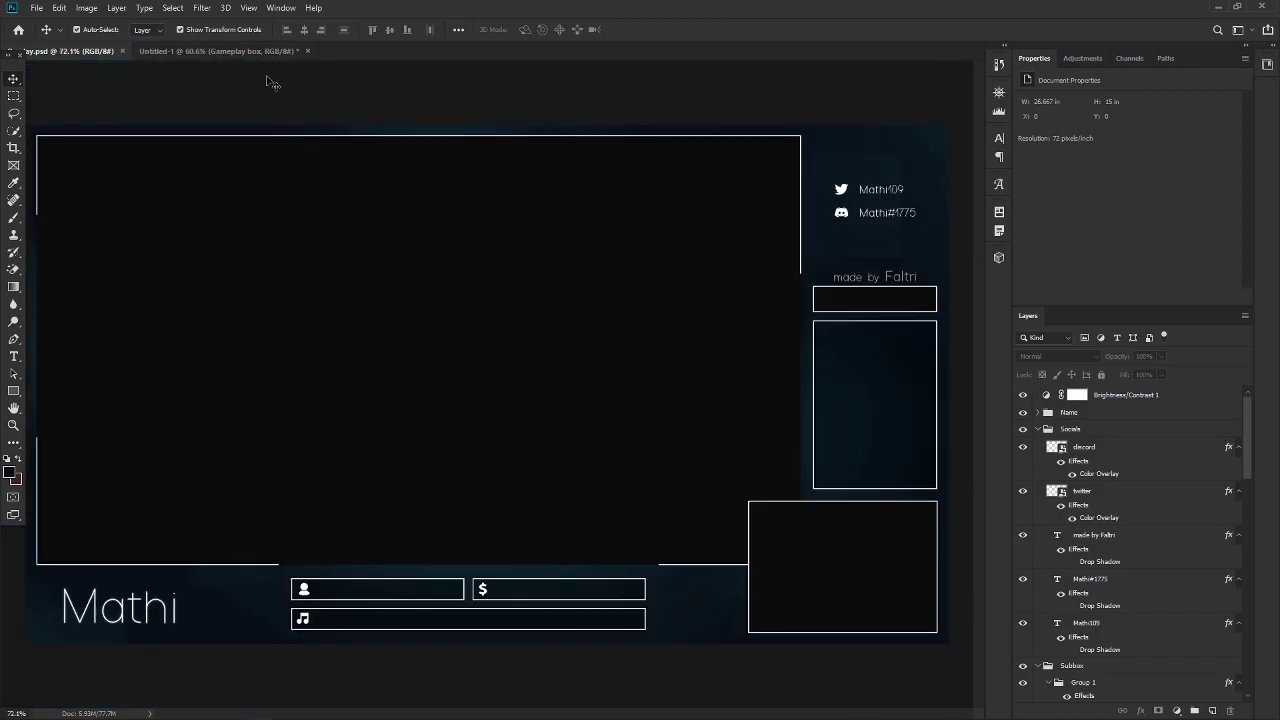
left_click(238, 52)
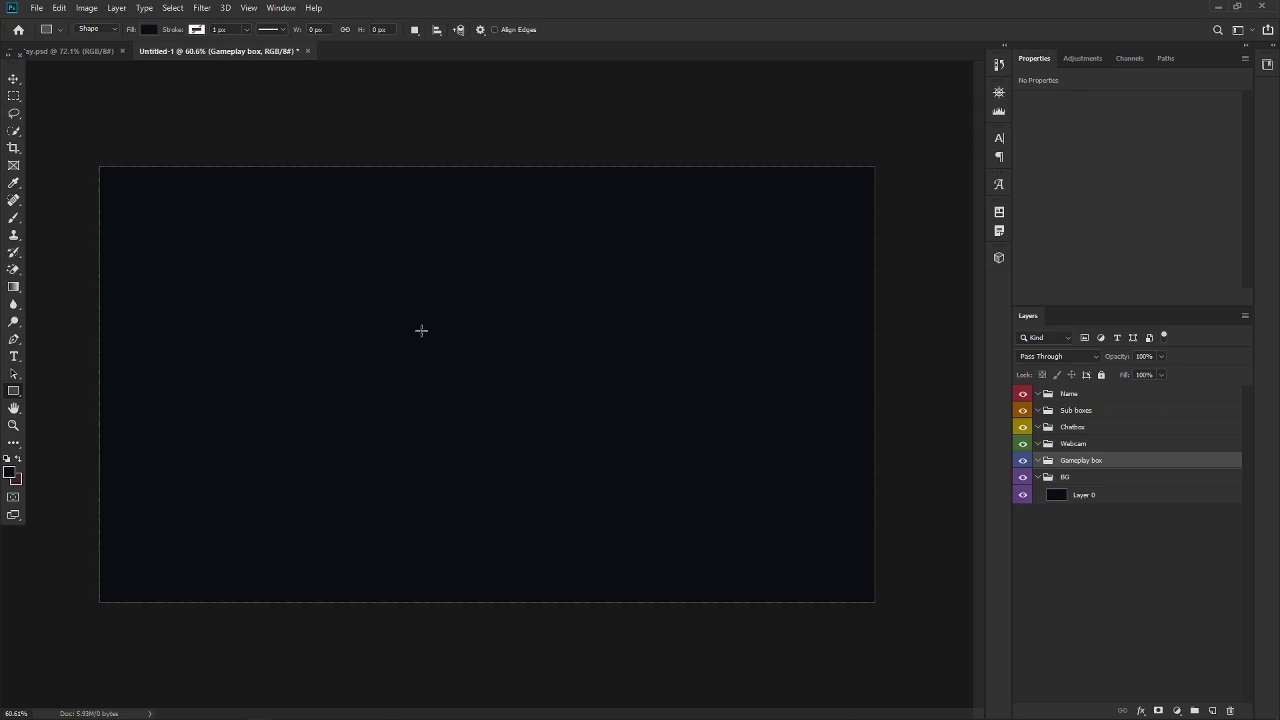
Step: Create a 1920×1080 px rectangle with the Rectangle tool
left_click(421, 330)
type("19")
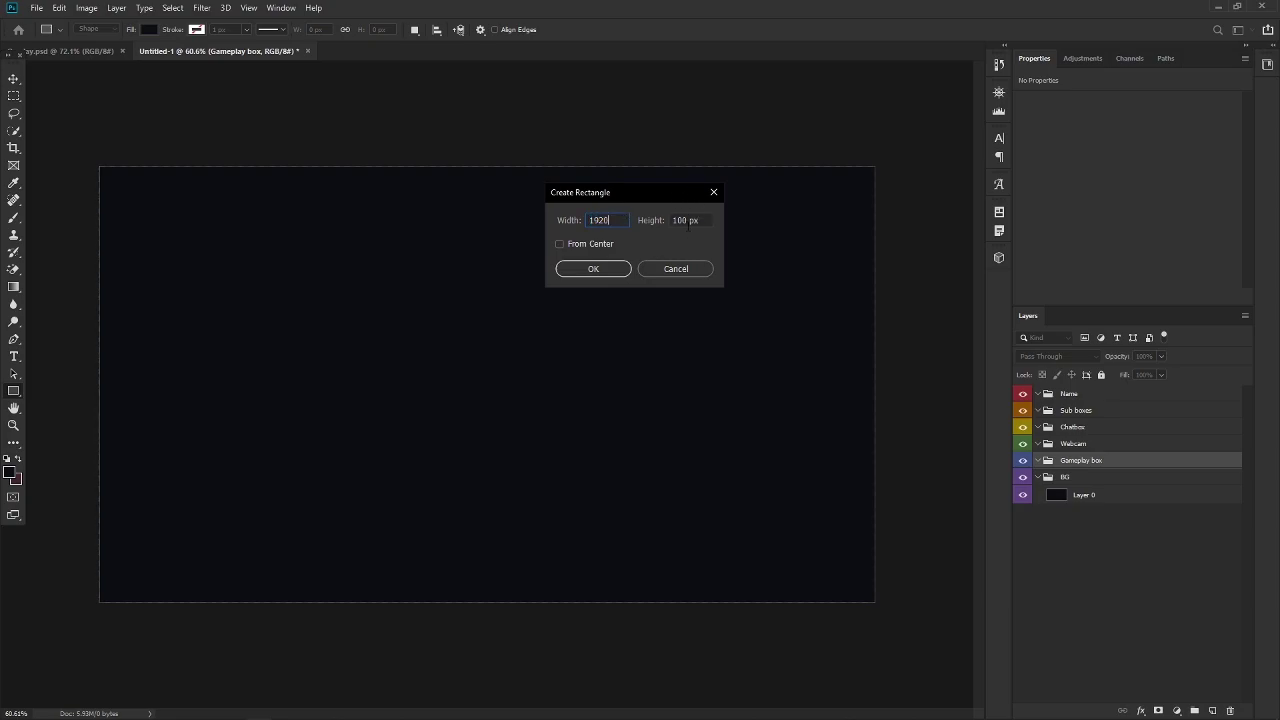
type("20")
key("Tab")
type("1")
left_click(593, 269)
Step: Fill the rectangle maroon, move it top-left and shrink it to about 1570×883 px
key("v")
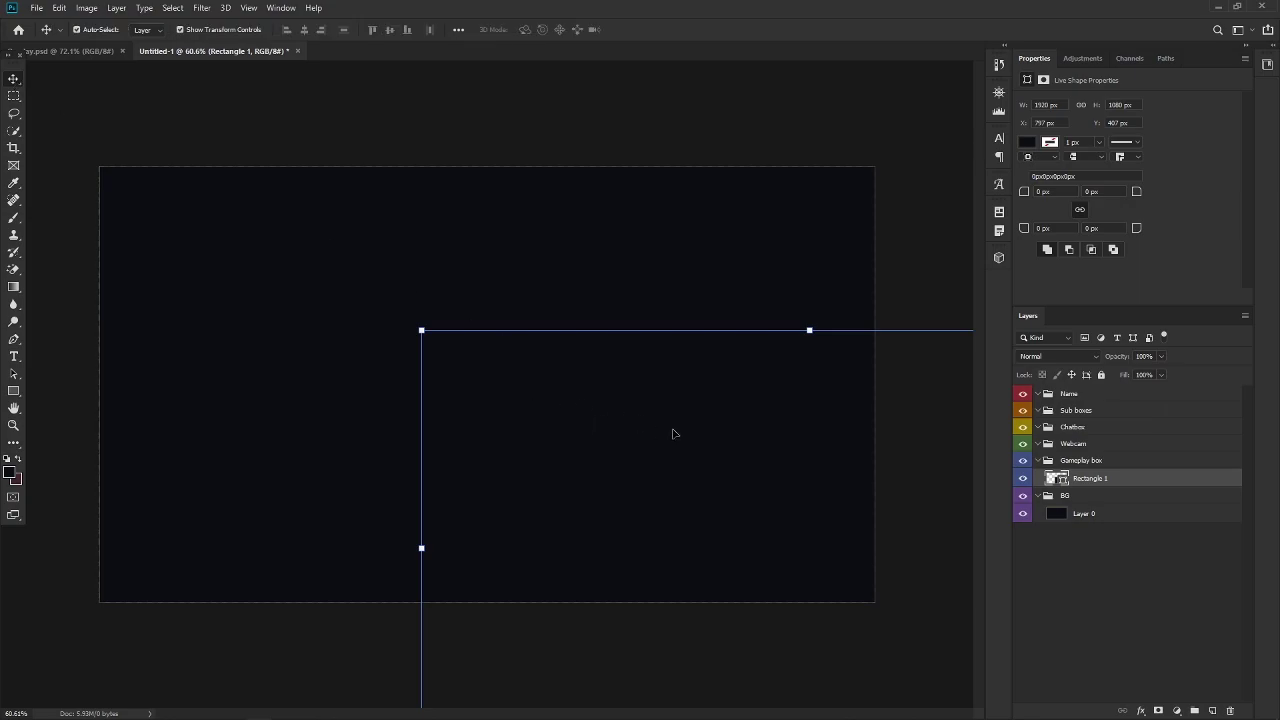
left_click_drag(674, 434, 567, 381)
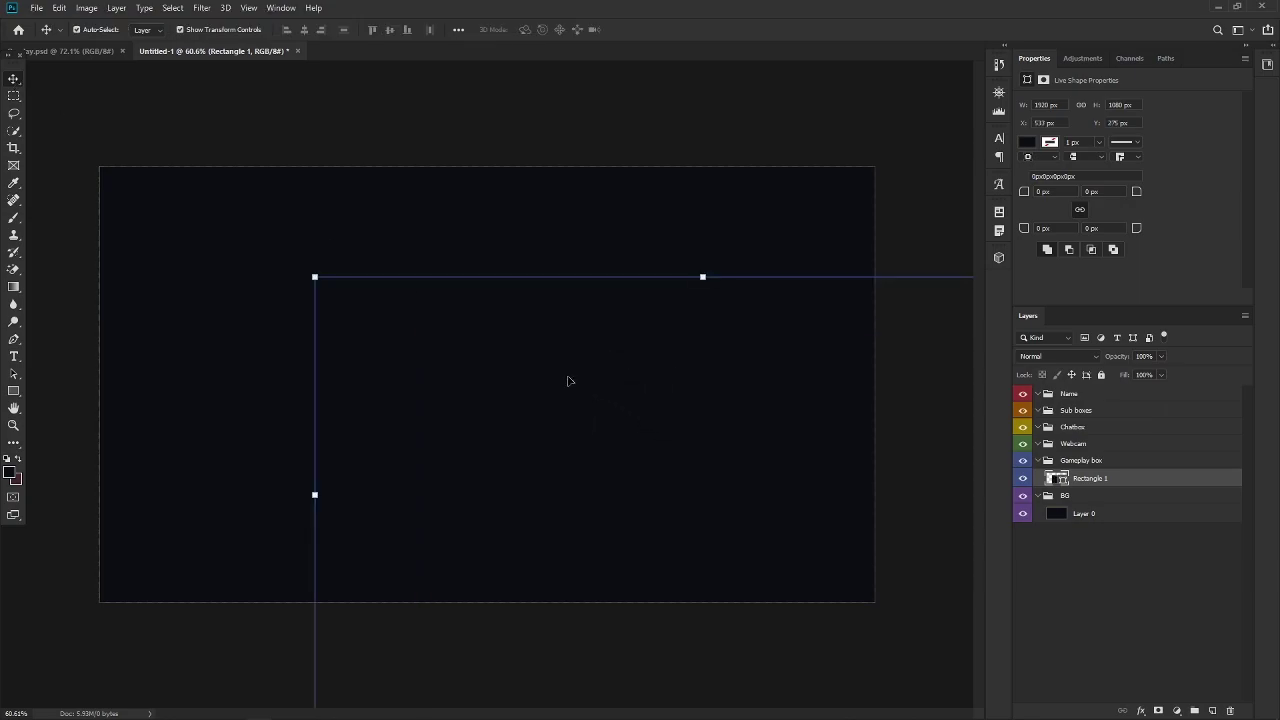
key("alt+BackSpace")
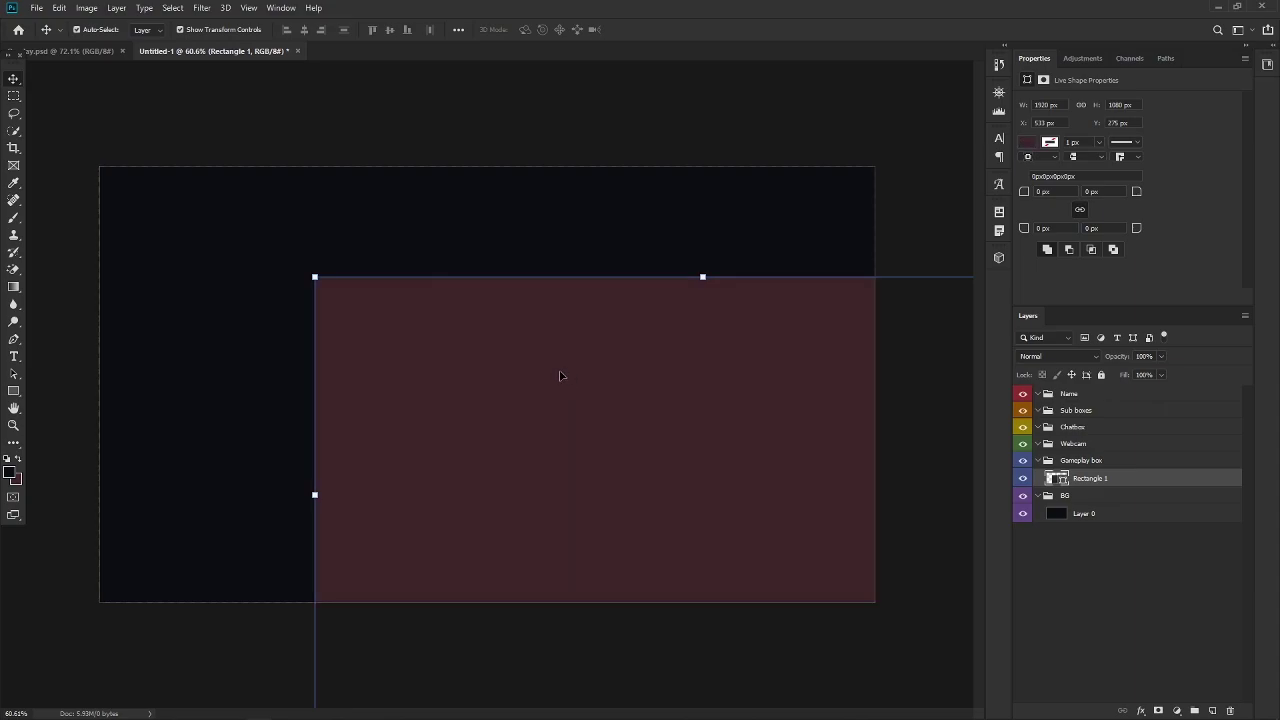
left_click_drag(556, 373, 346, 266)
scroll(494, 374, "down", 3)
scroll(483, 364, "up", 2)
scroll(704, 520, "up", 1)
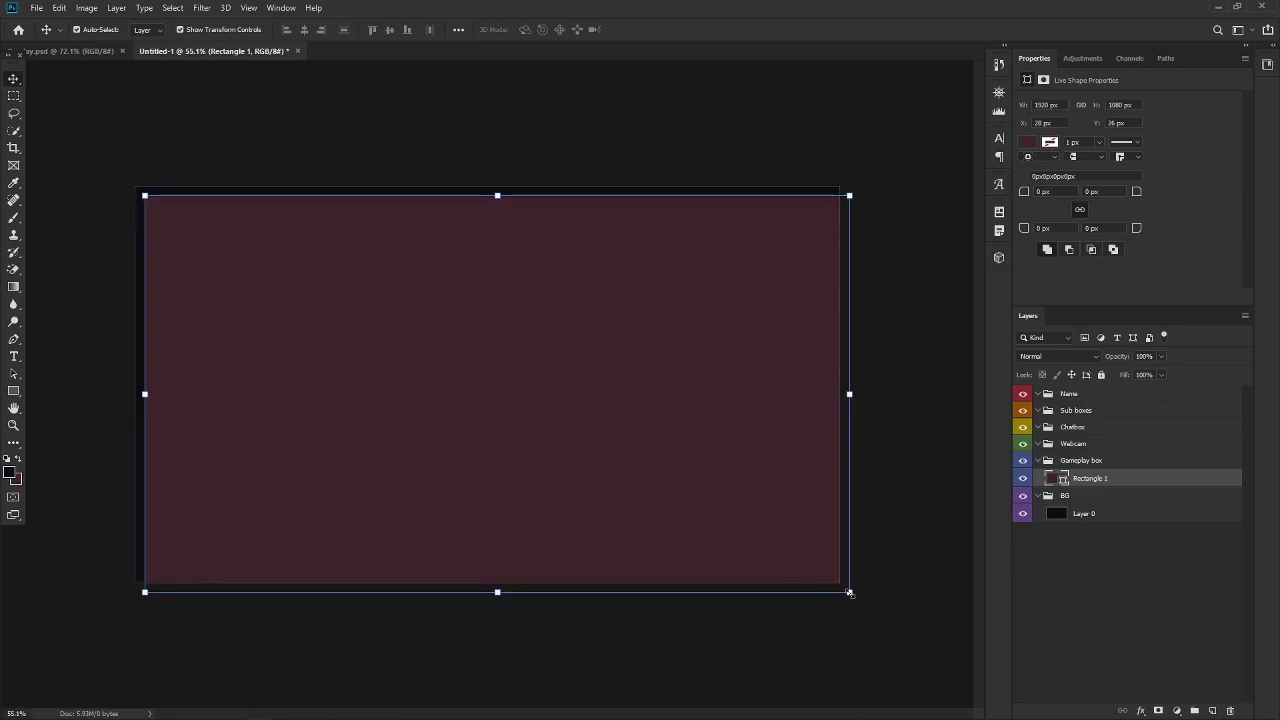
left_click_drag(849, 592, 720, 521)
key("ctrl+plus")
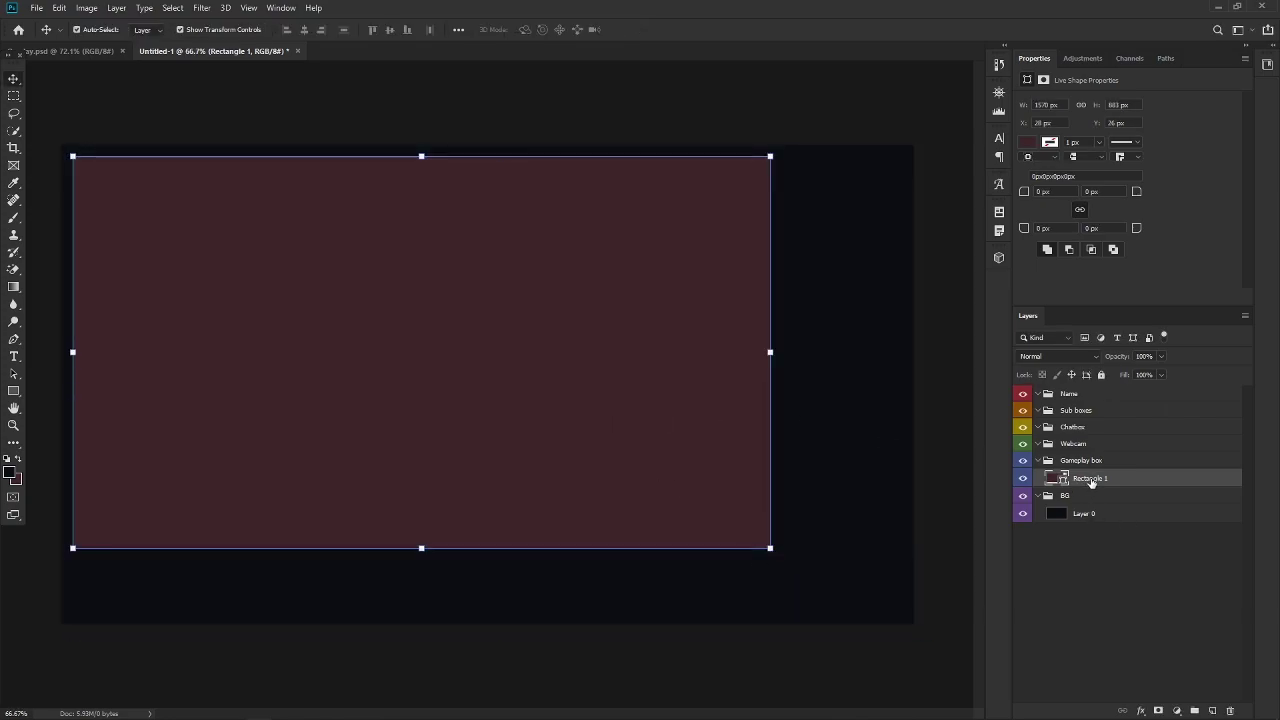
Step: In Blending Options, set Rectangle 1's fill opacity to 0% and add a white inside stroke
right_click(1088, 482)
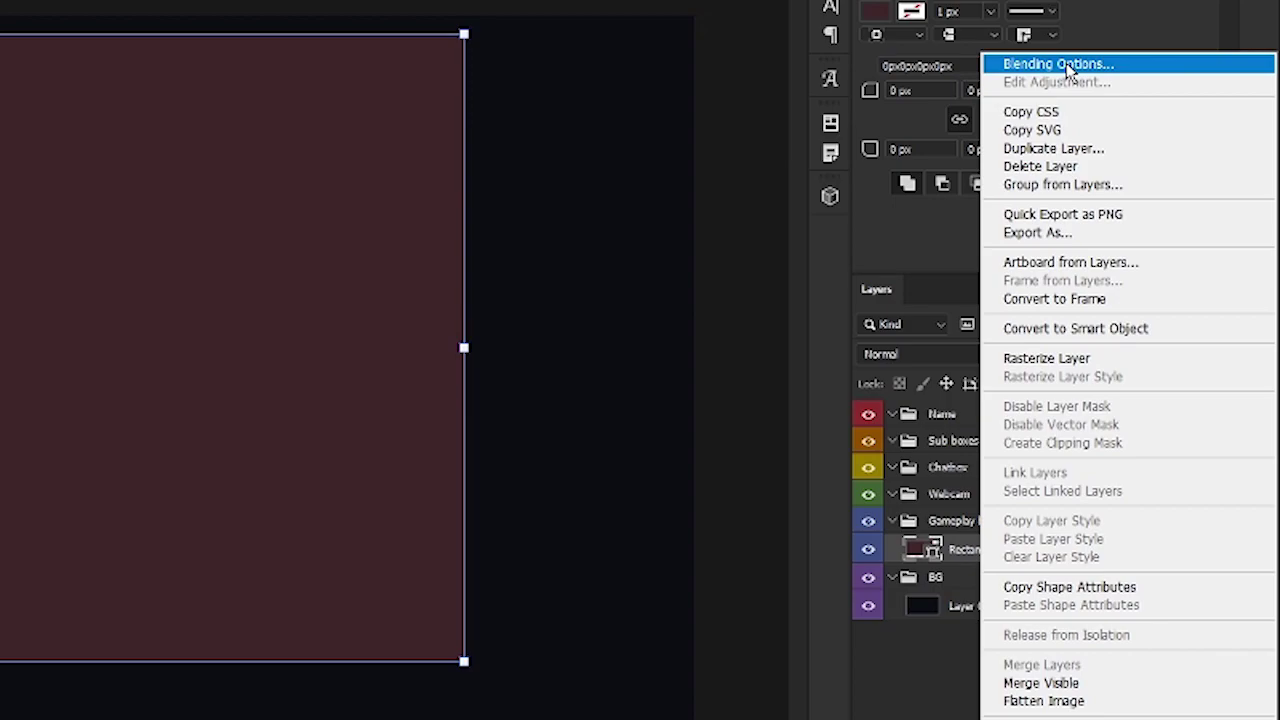
left_click(1066, 65)
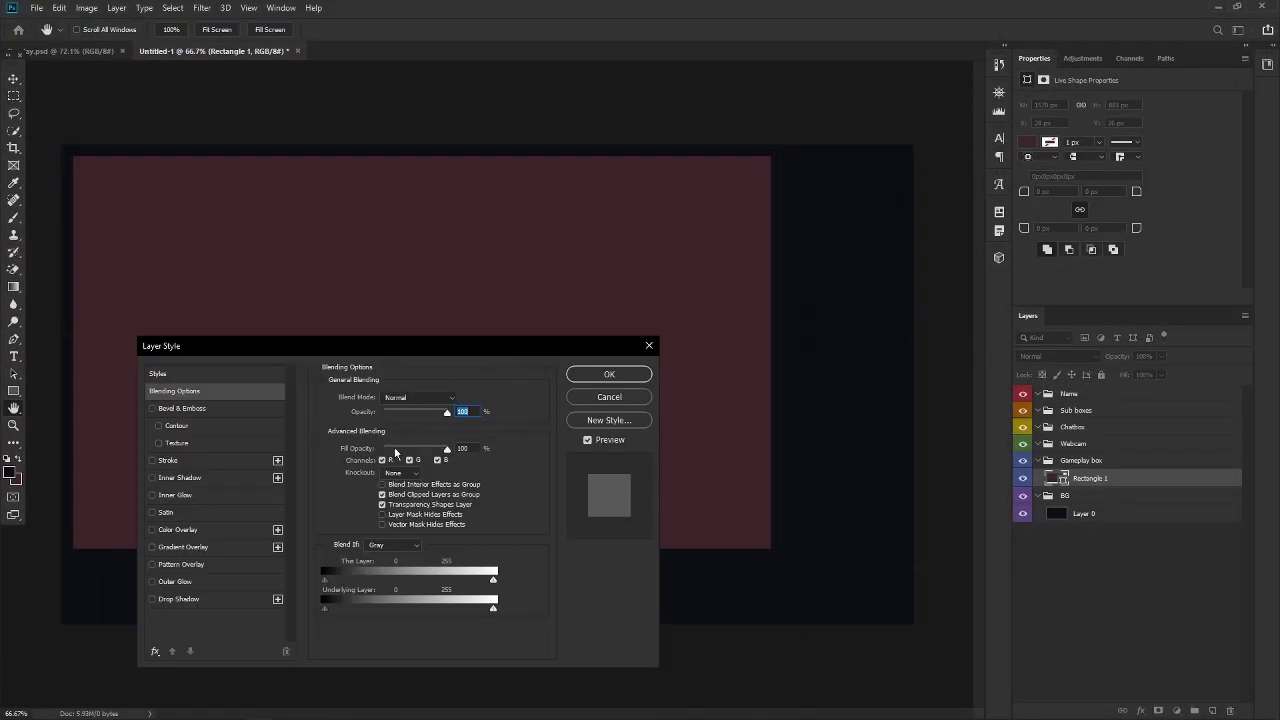
left_click_drag(396, 453, 352, 455)
left_click(151, 461)
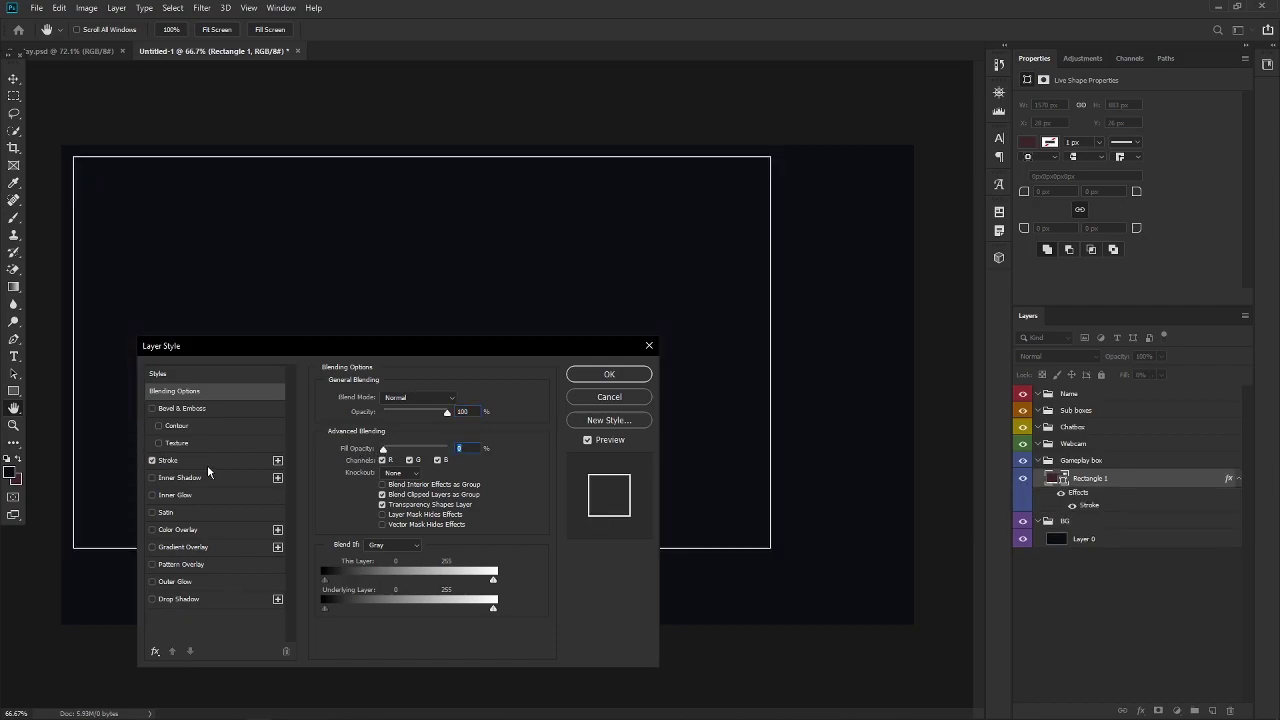
left_click(207, 464)
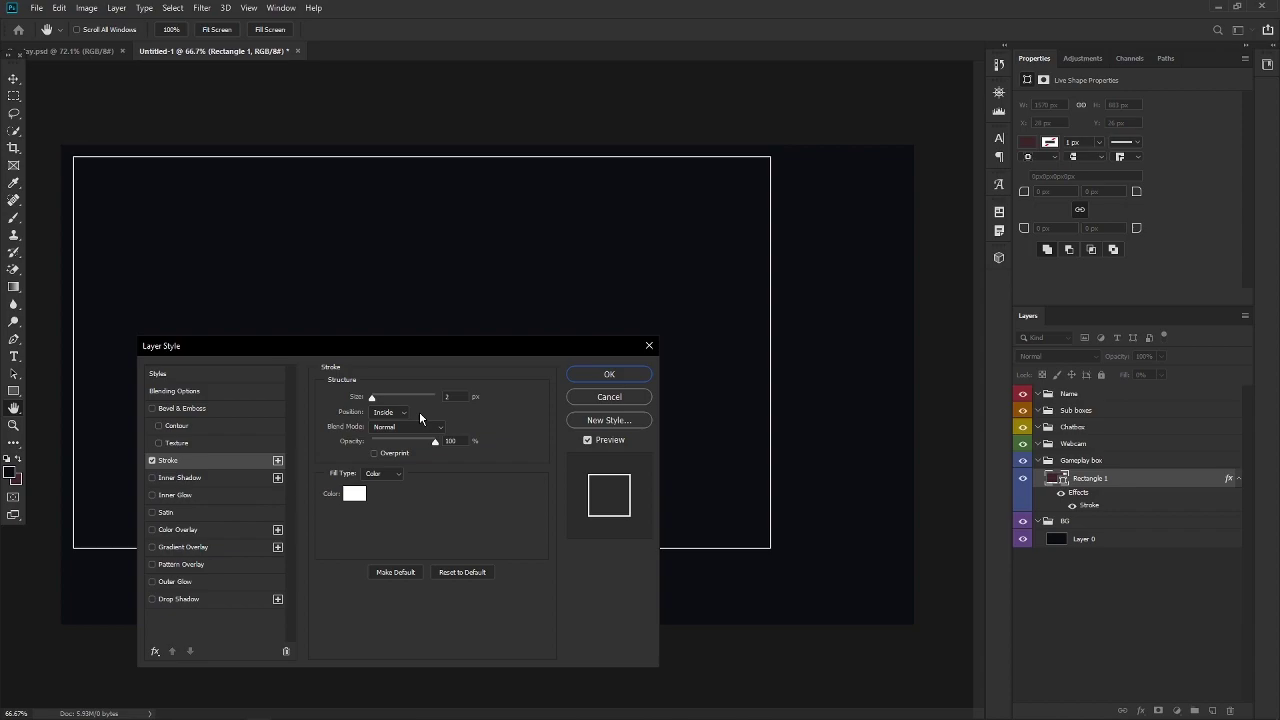
left_click(389, 395)
type("5")
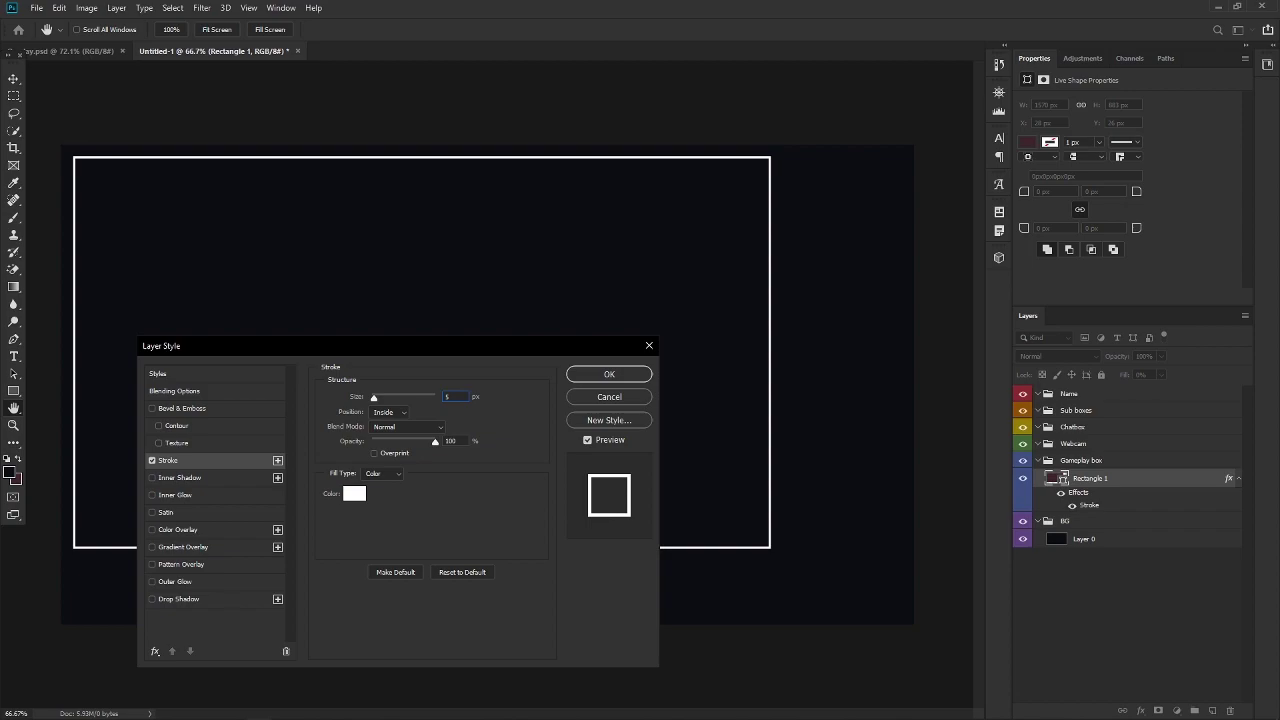
key("Up")
type("1")
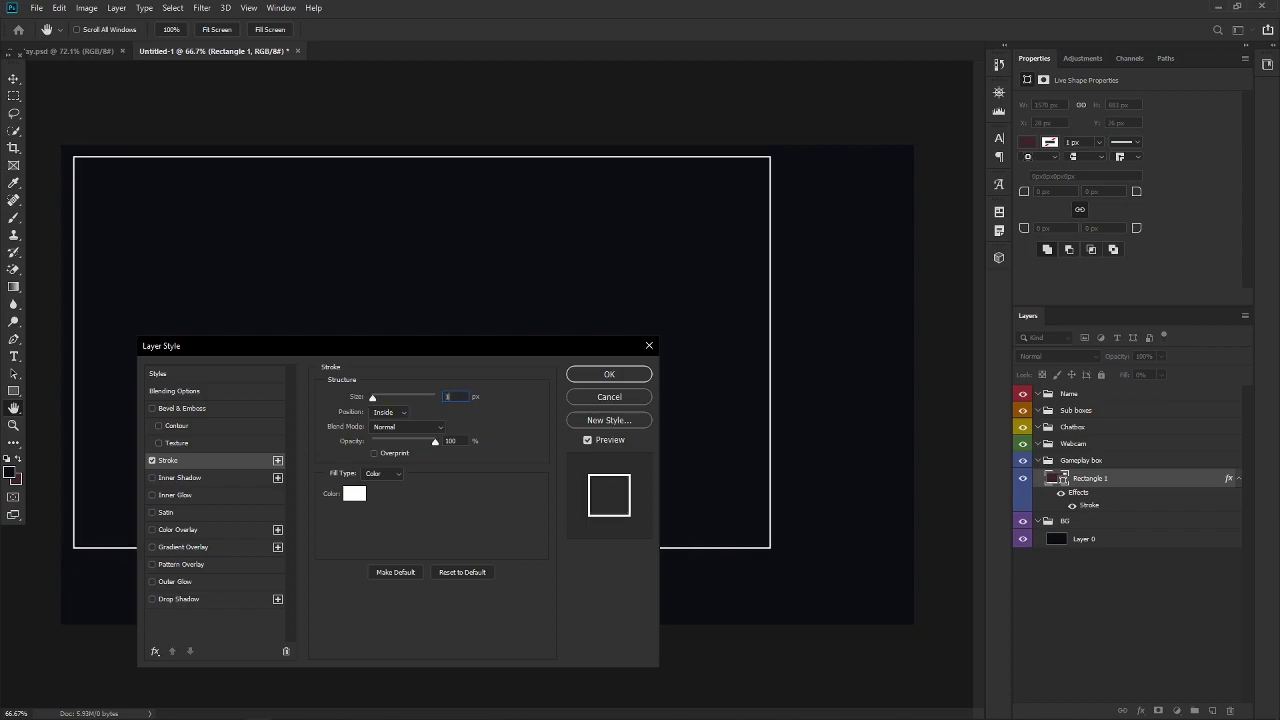
type("2")
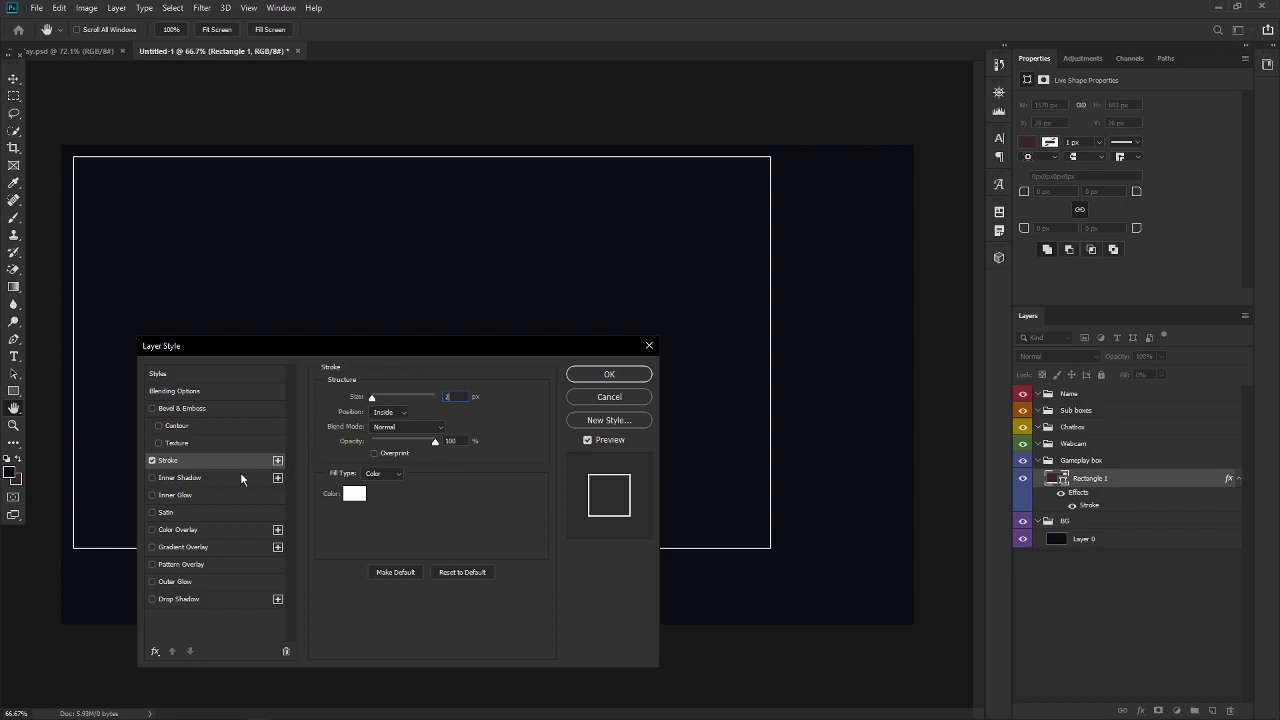
Step: Apply the outline style and zoom in to inspect the frame's corner edges
left_click(605, 374)
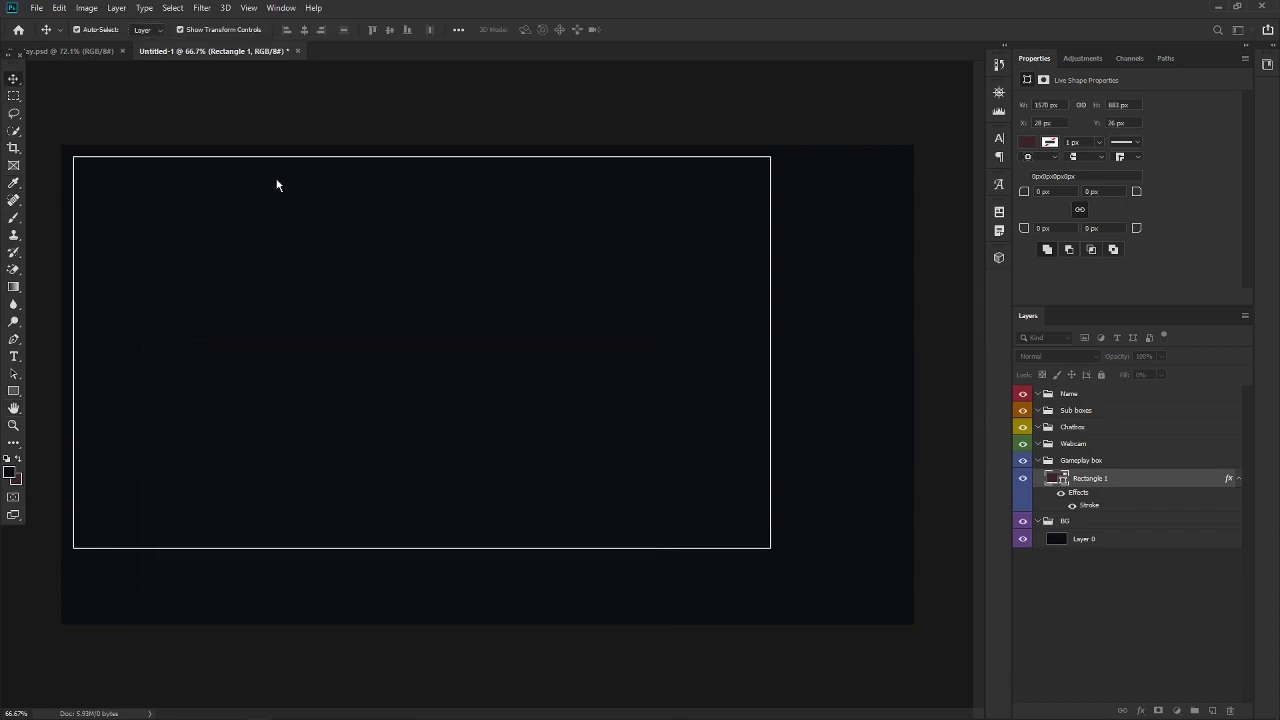
left_click_drag(403, 304, 402, 308)
scroll(229, 180, "up", 1)
left_click(123, 110)
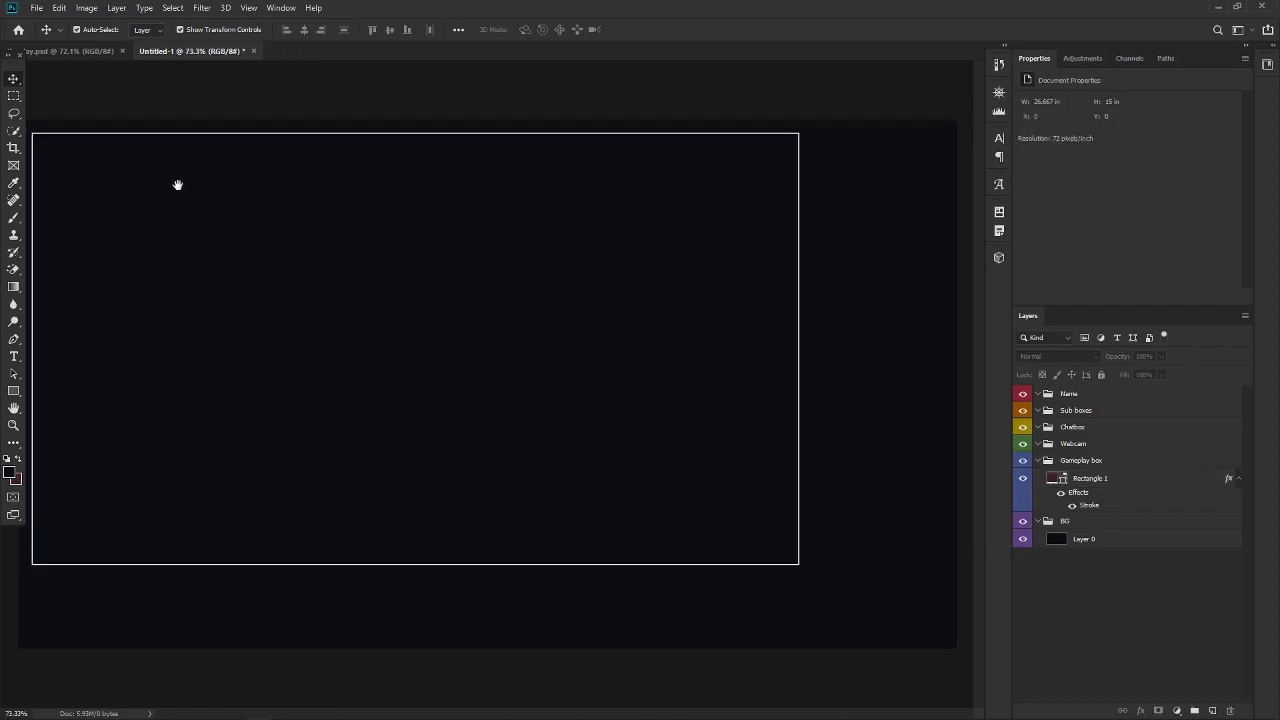
scroll(229, 200, "up", 3)
scroll(454, 226, "up", 5)
scroll(400, 213, "up", 8)
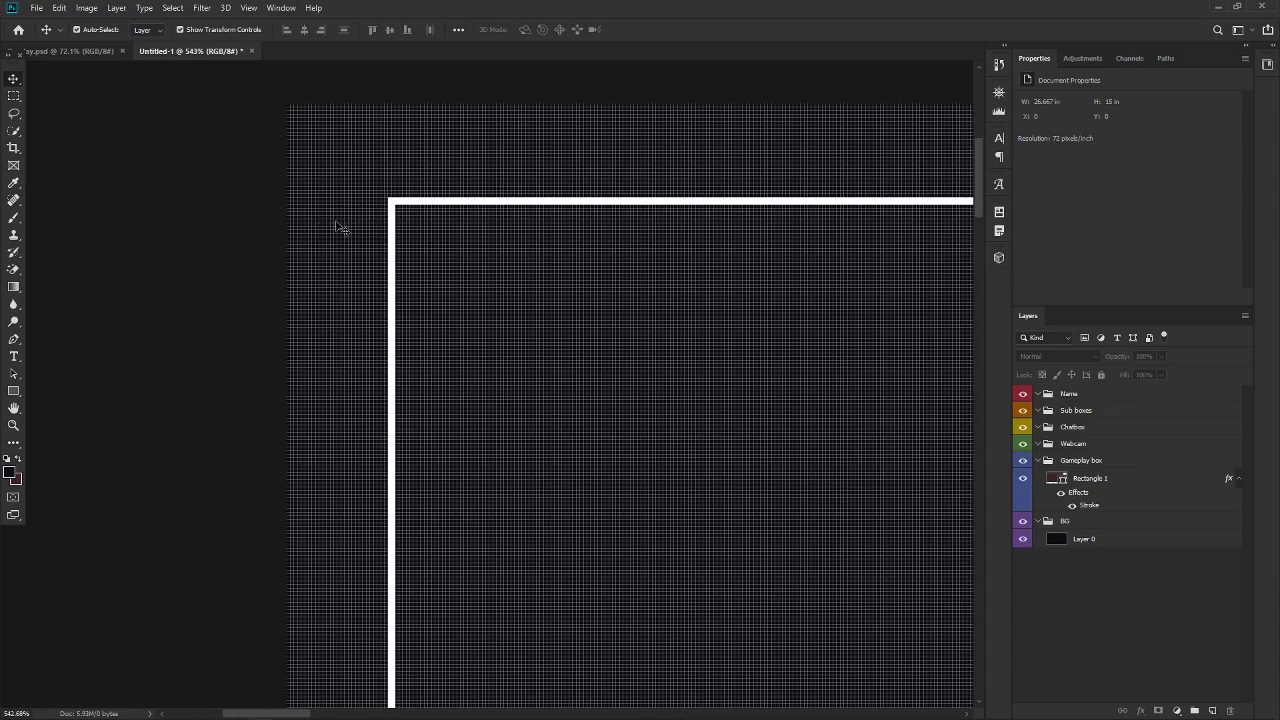
scroll(397, 243, "down", 3)
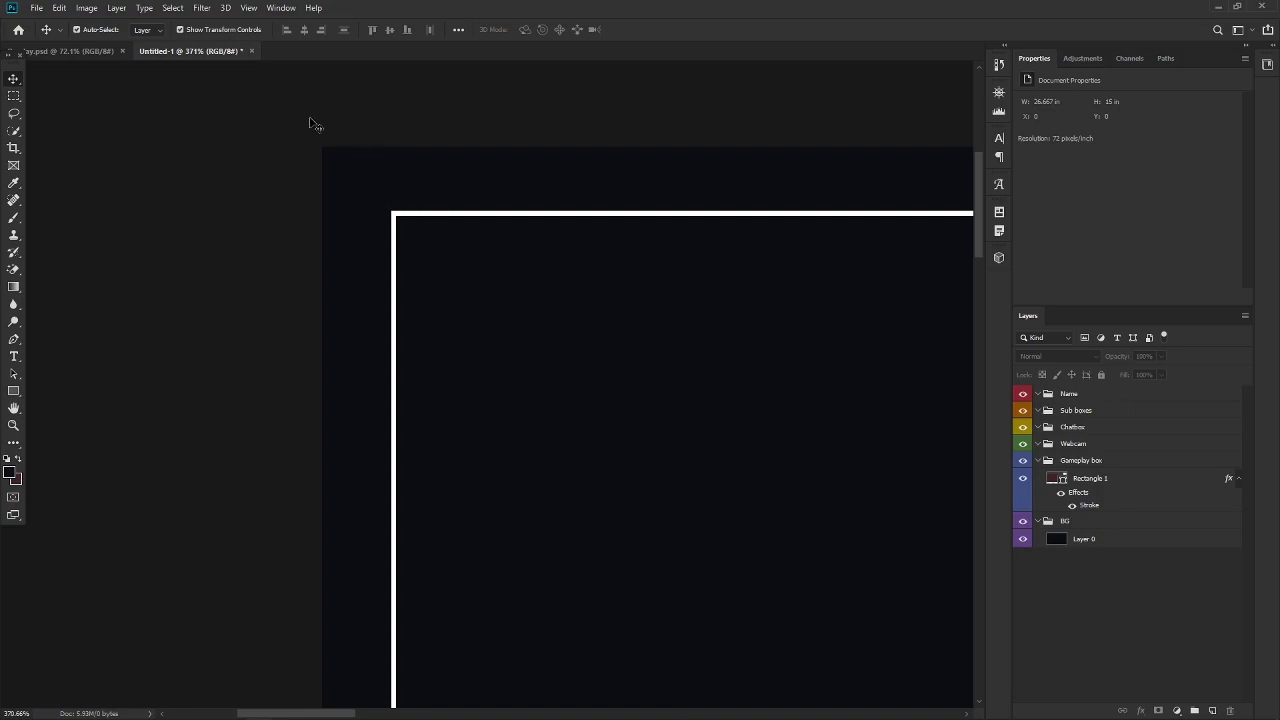
scroll(422, 229, "down", 2)
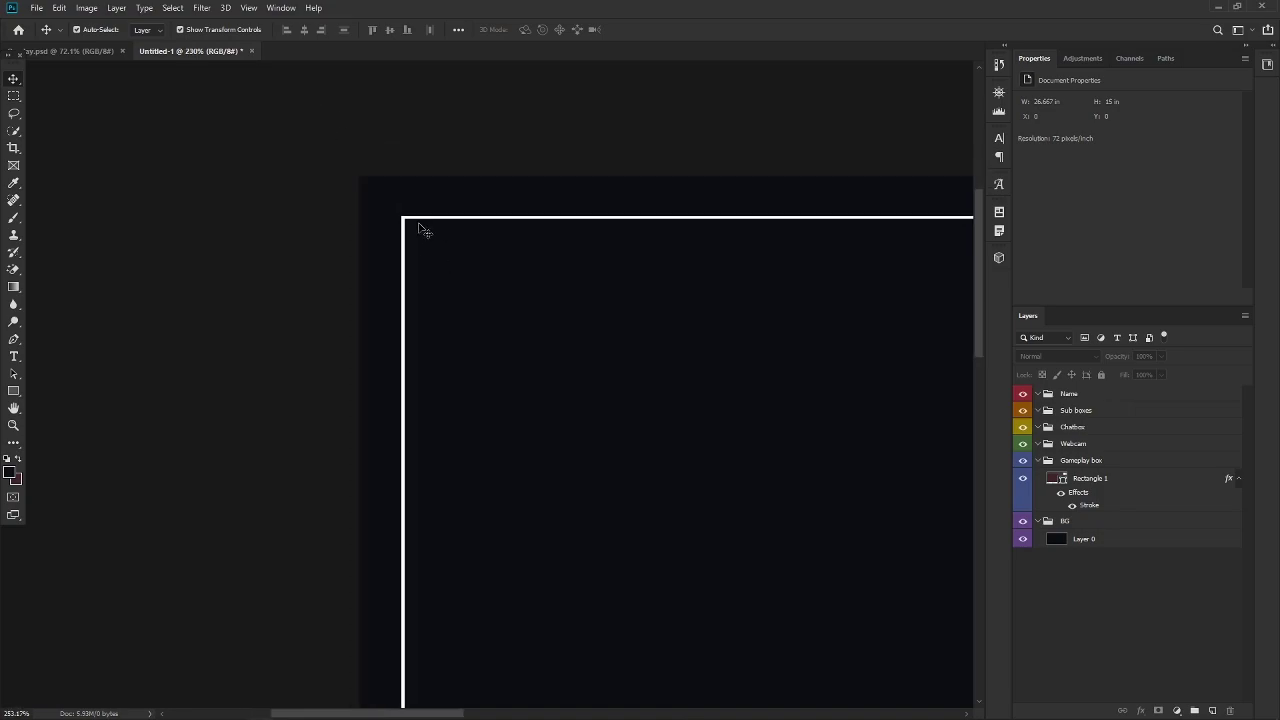
scroll(422, 229, "down", 4)
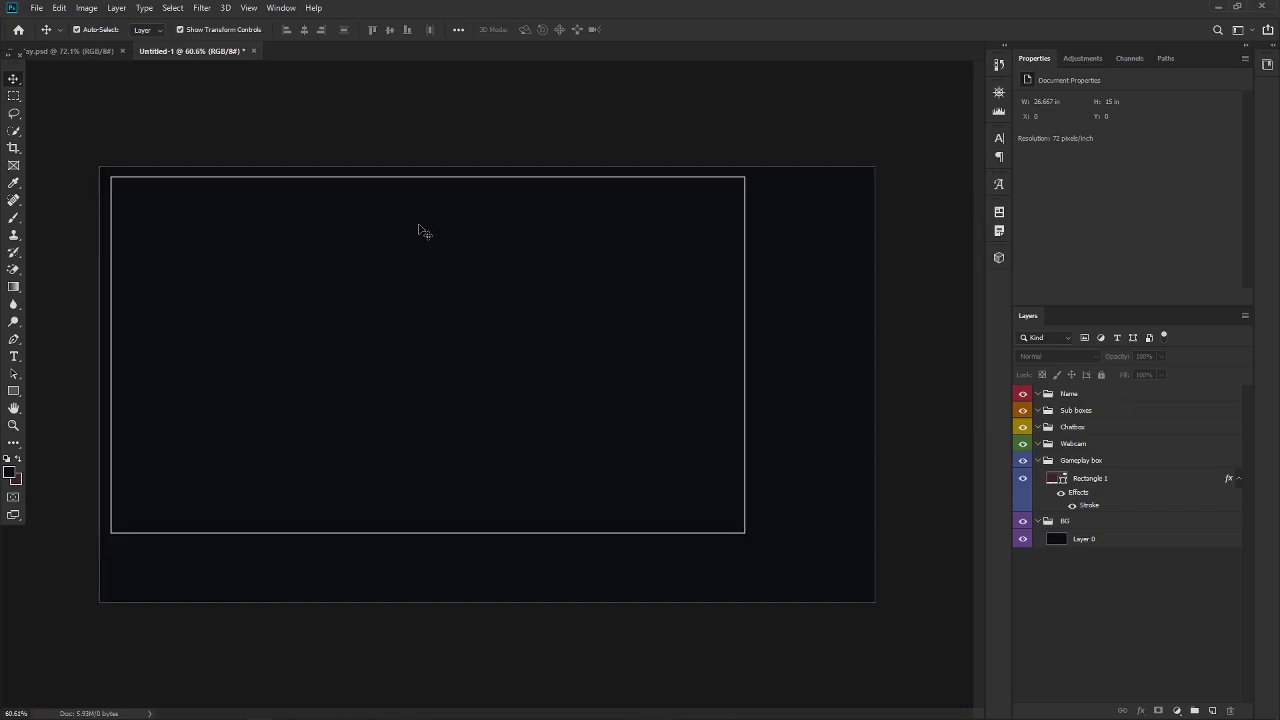
Step: Shrink the outlined box slightly from its corner and commit the resize
left_click(668, 410)
mouse_move(770, 548)
left_mouse_down()
mouse_move(758, 540)
mouse_move(772, 549)
left_mouse_up()
key("Return")
left_click(577, 649)
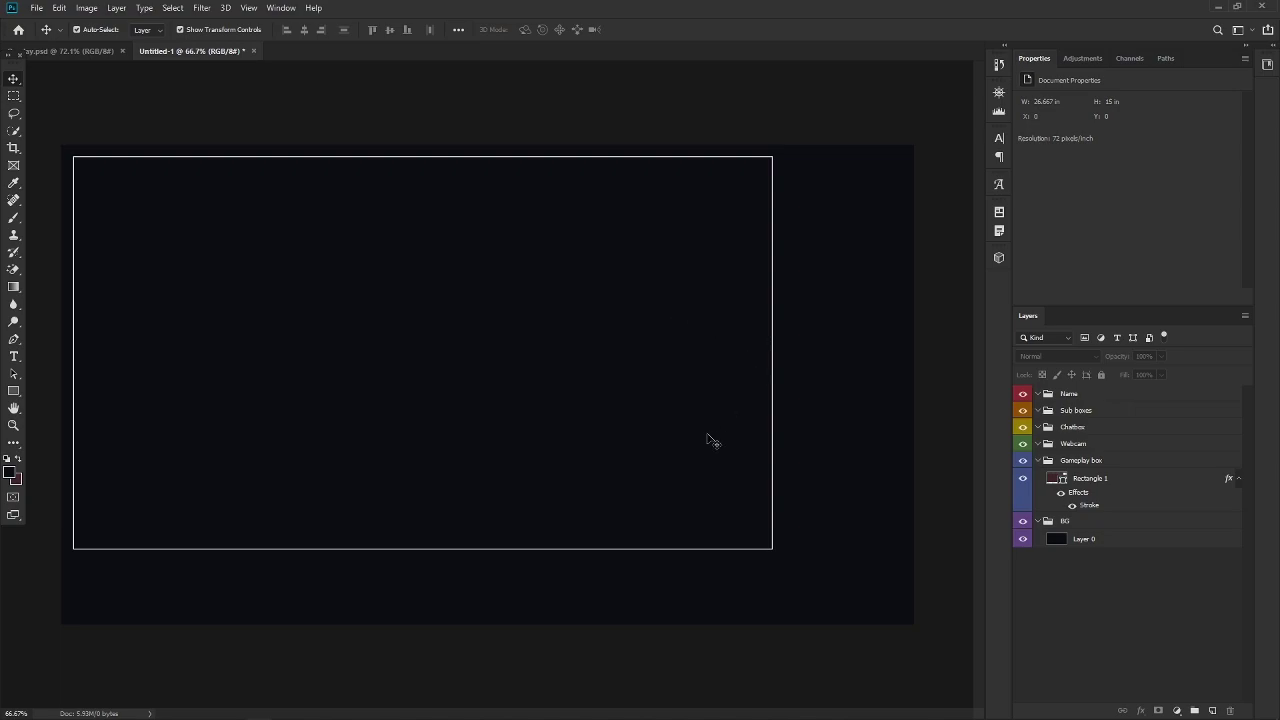
scroll(617, 429, "up", 1)
scroll(617, 429, "down", 2)
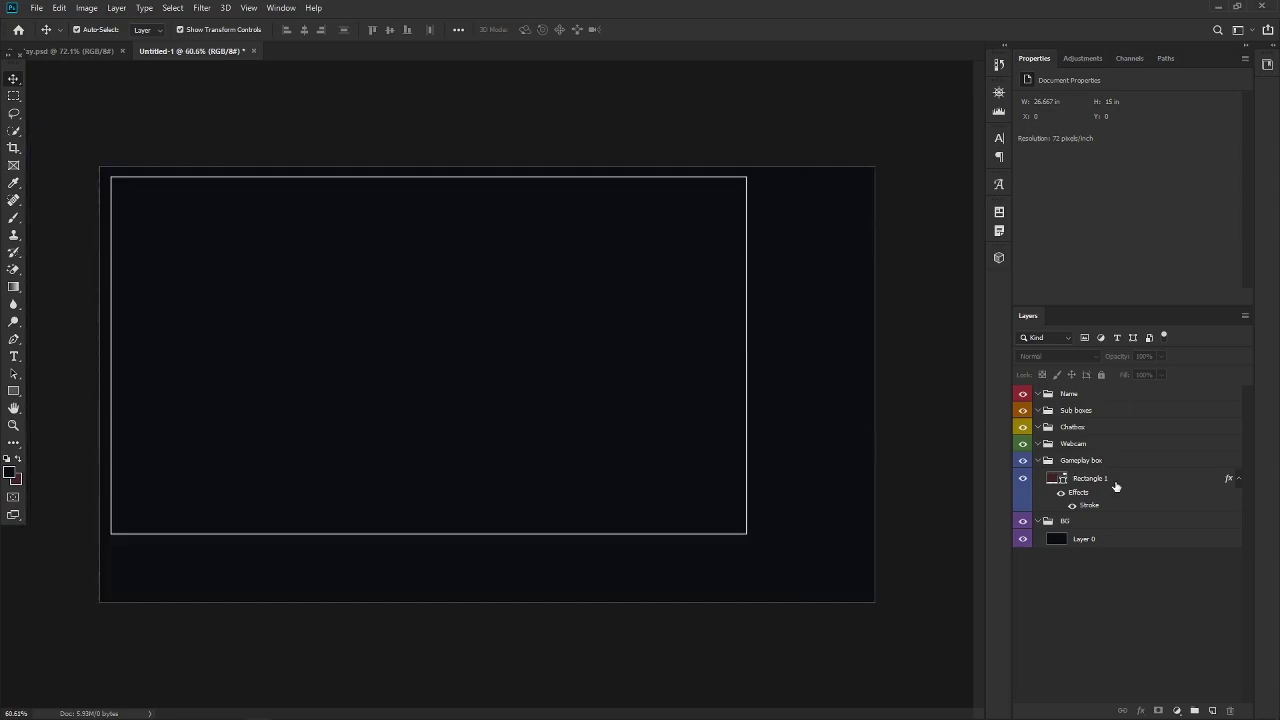
Step: Rename the Rectangle 1 layer to Main
left_click(1090, 480)
double_click(1090, 479)
type("GM")
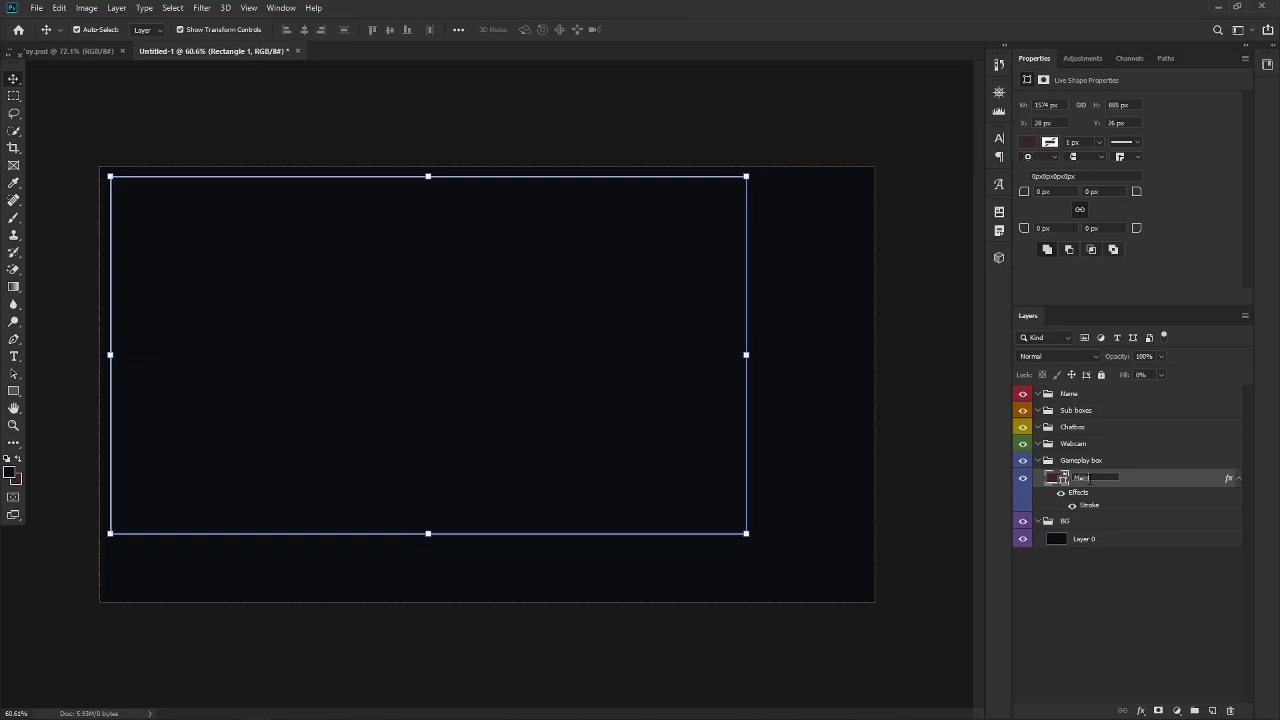
key("Return")
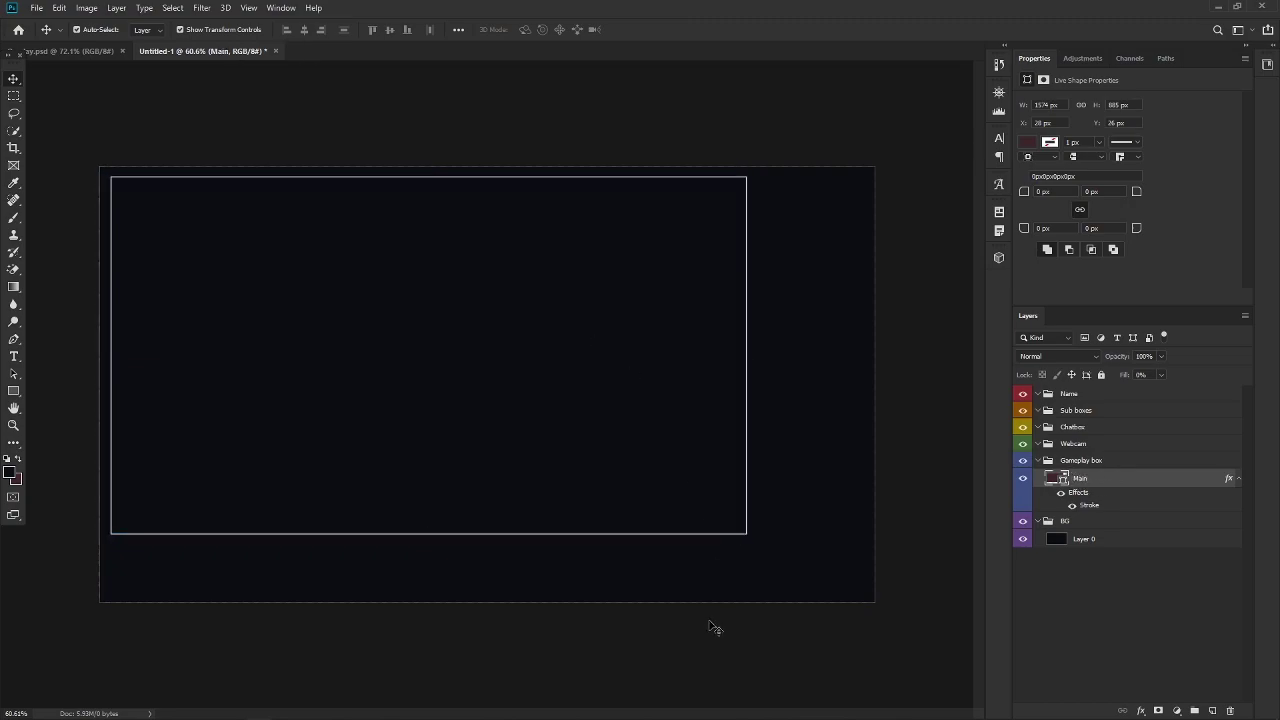
Step: Duplicate the Main box into the Webcam group
left_click(1148, 490)
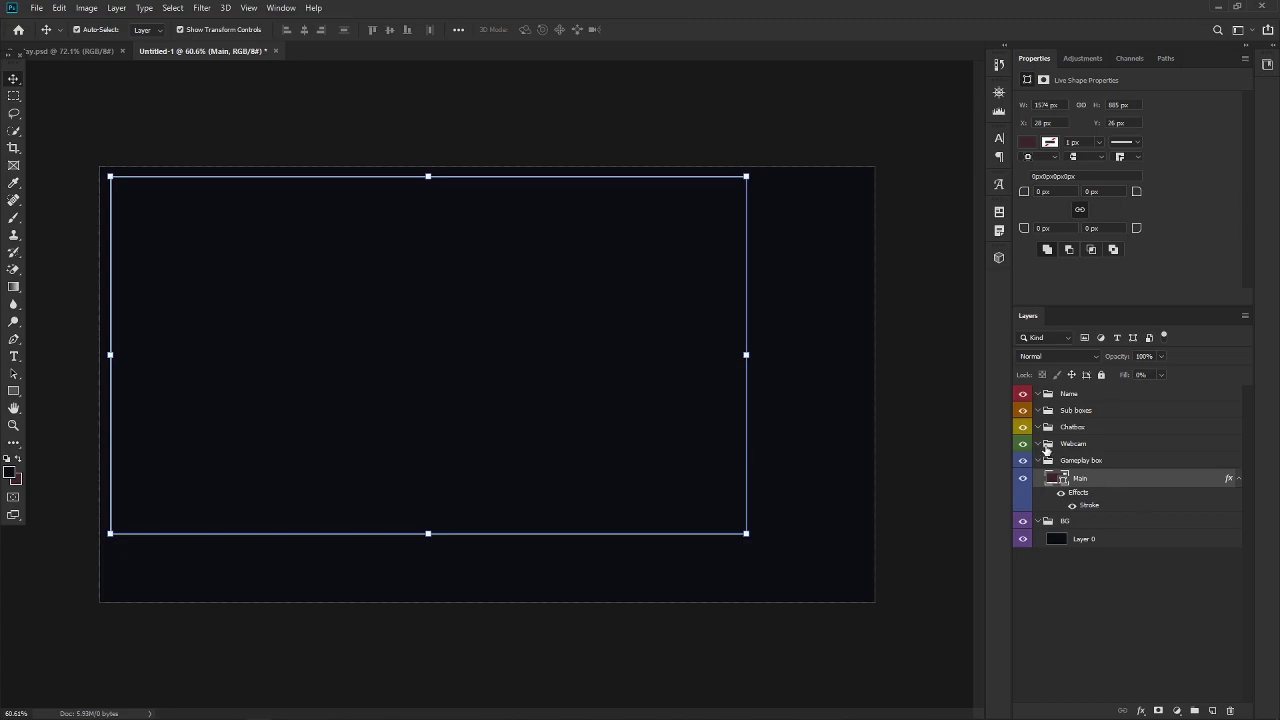
key("ctrl")
left_click(1080, 449)
key("ctrl+v")
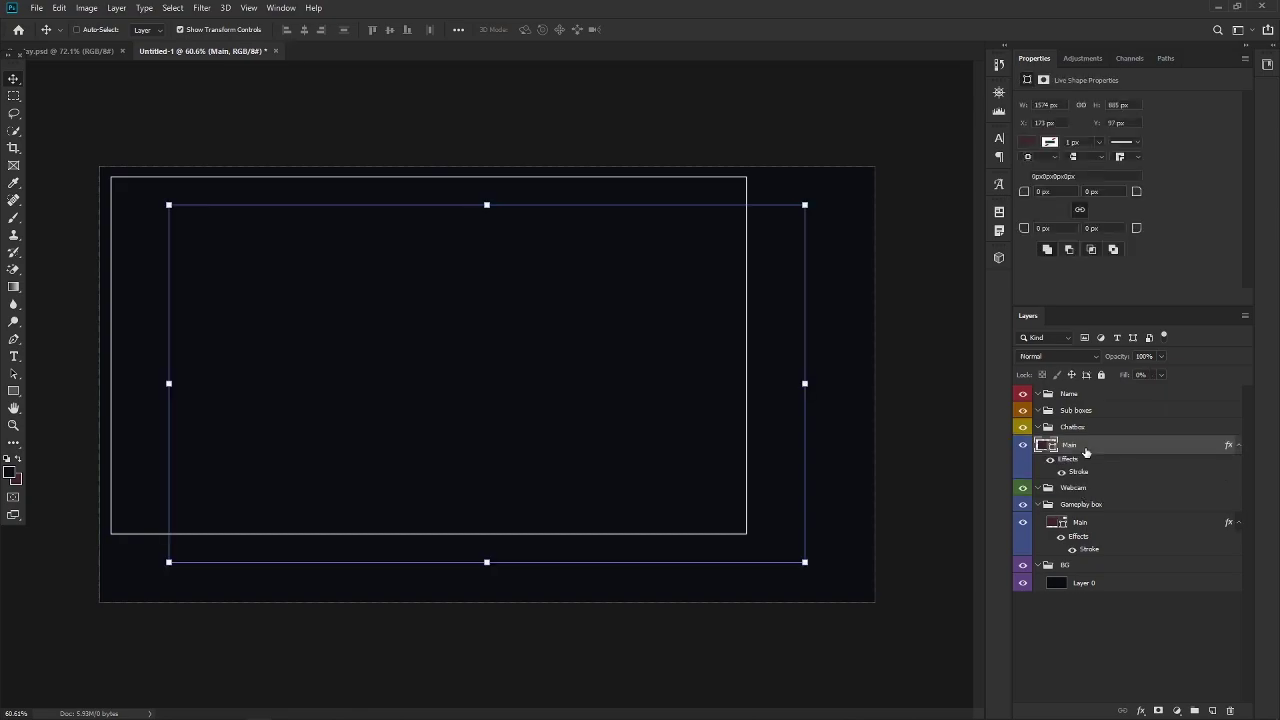
left_click_drag(1085, 450, 1086, 493)
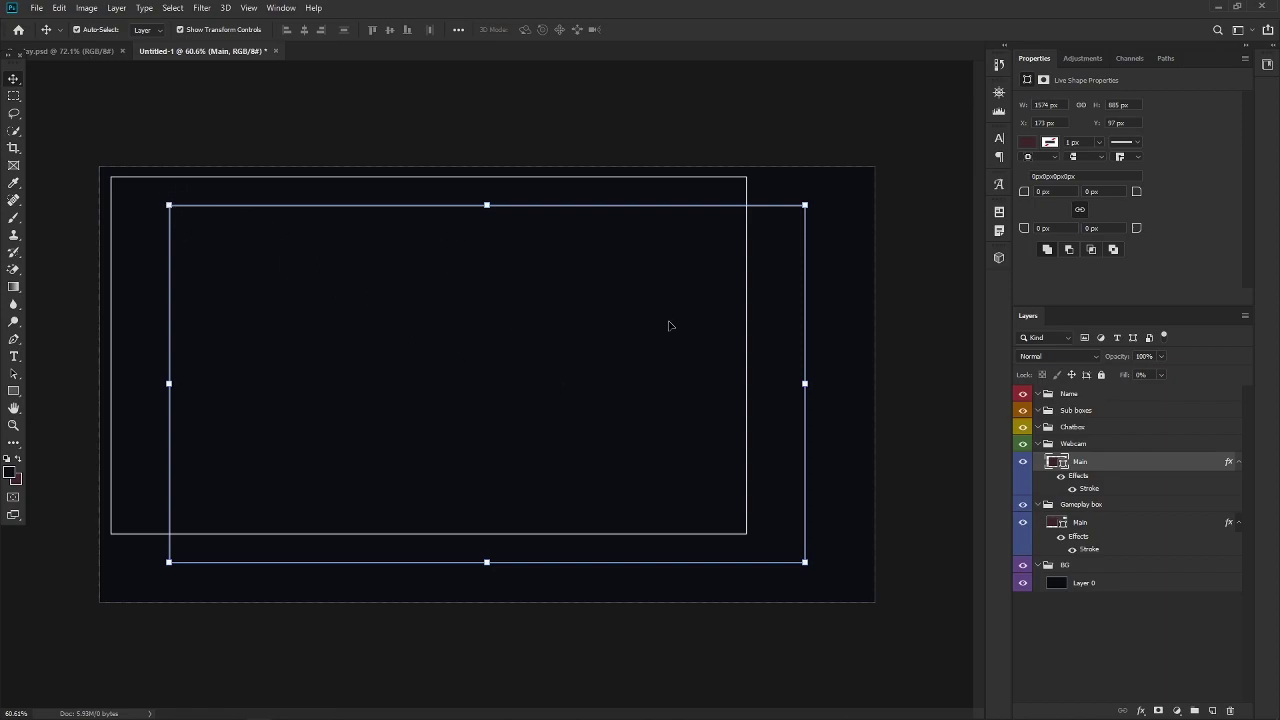
Step: Scale the webcam copy down to about 34% and place it bottom-right
left_click_drag(168, 204, 624, 419)
left_click_drag(648, 466, 703, 495)
mouse_move(632, 462)
left_mouse_down()
mouse_move(659, 472)
mouse_move(647, 468)
left_mouse_up()
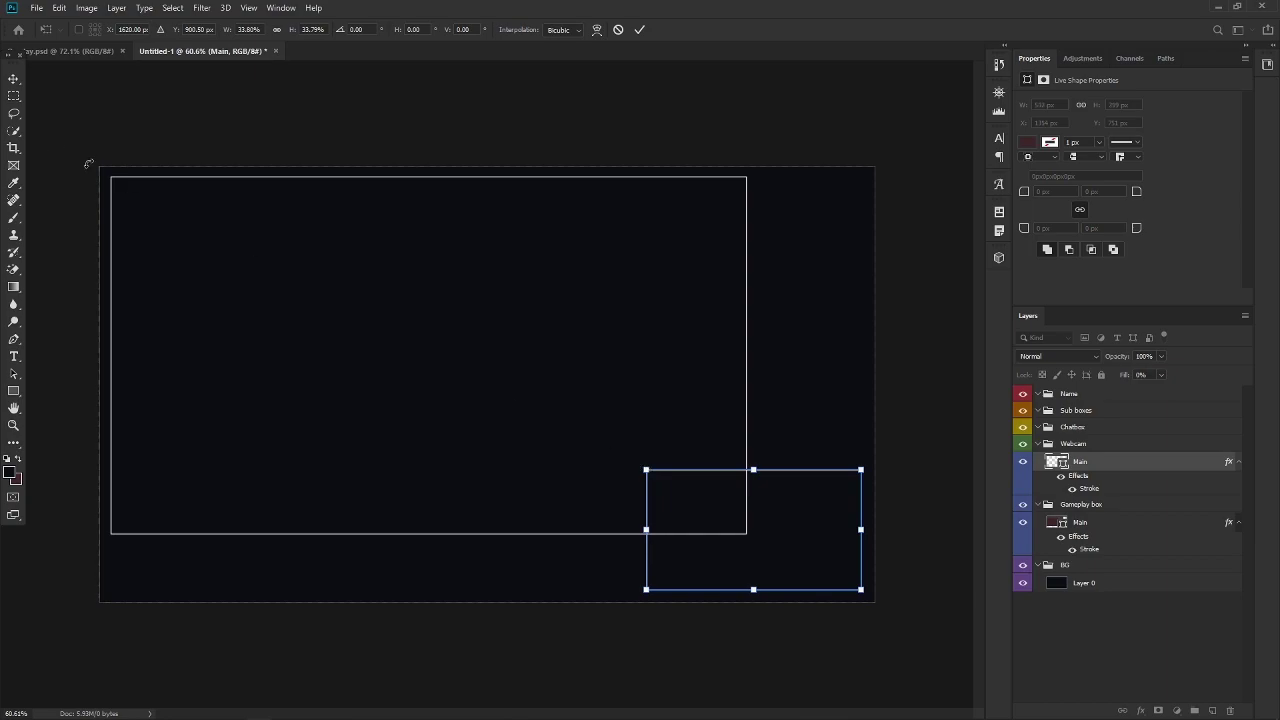
left_click(14, 79)
left_click(271, 491)
left_click(390, 668)
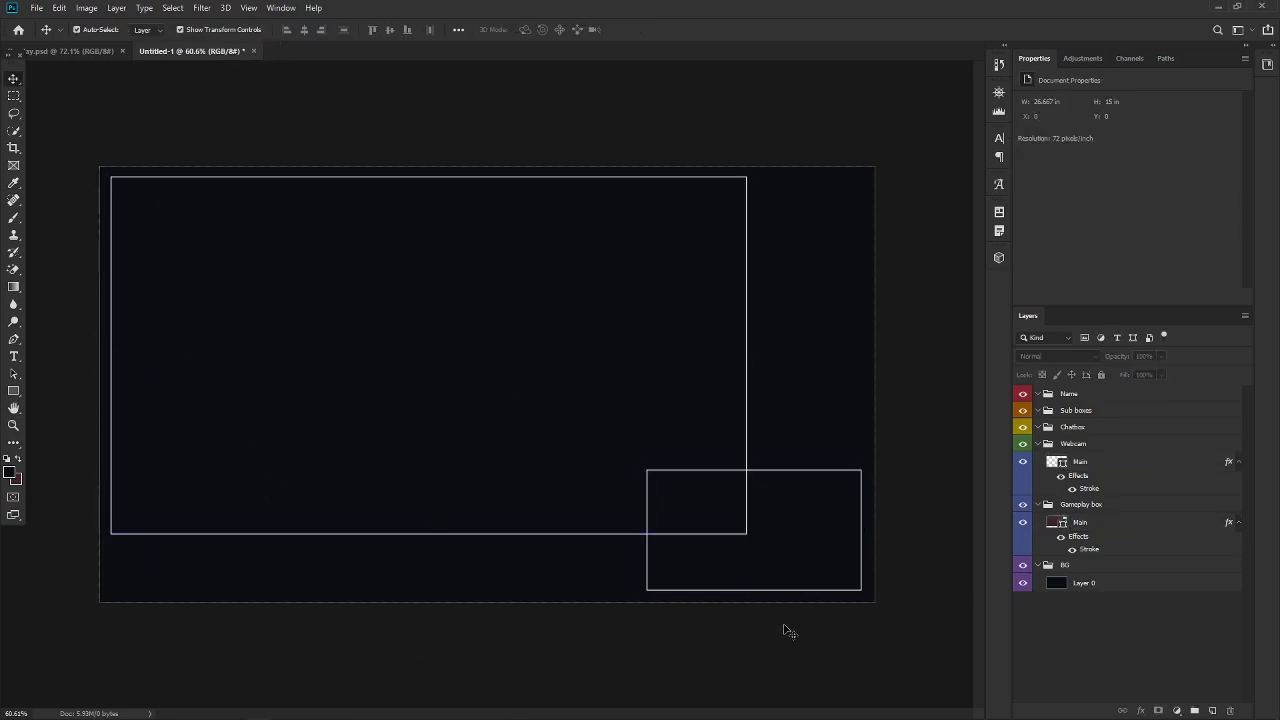
Step: Nudge the small webcam box a few pixels down and right in the lower-right corner
scroll(116, 192, "up", 3)
scroll(383, 214, "down", 4)
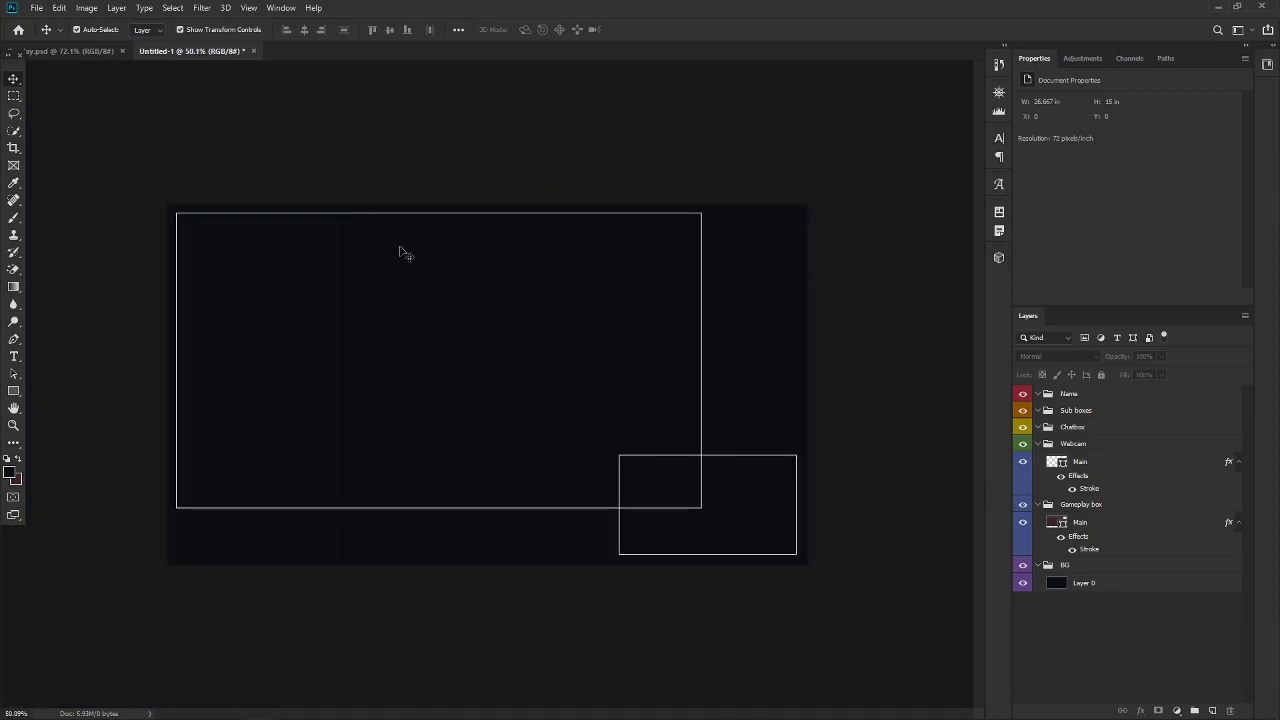
scroll(385, 279, "up", 1)
scroll(175, 209, "up", 1)
scroll(238, 241, "down", 1)
scroll(138, 194, "up", 1)
left_click(805, 585)
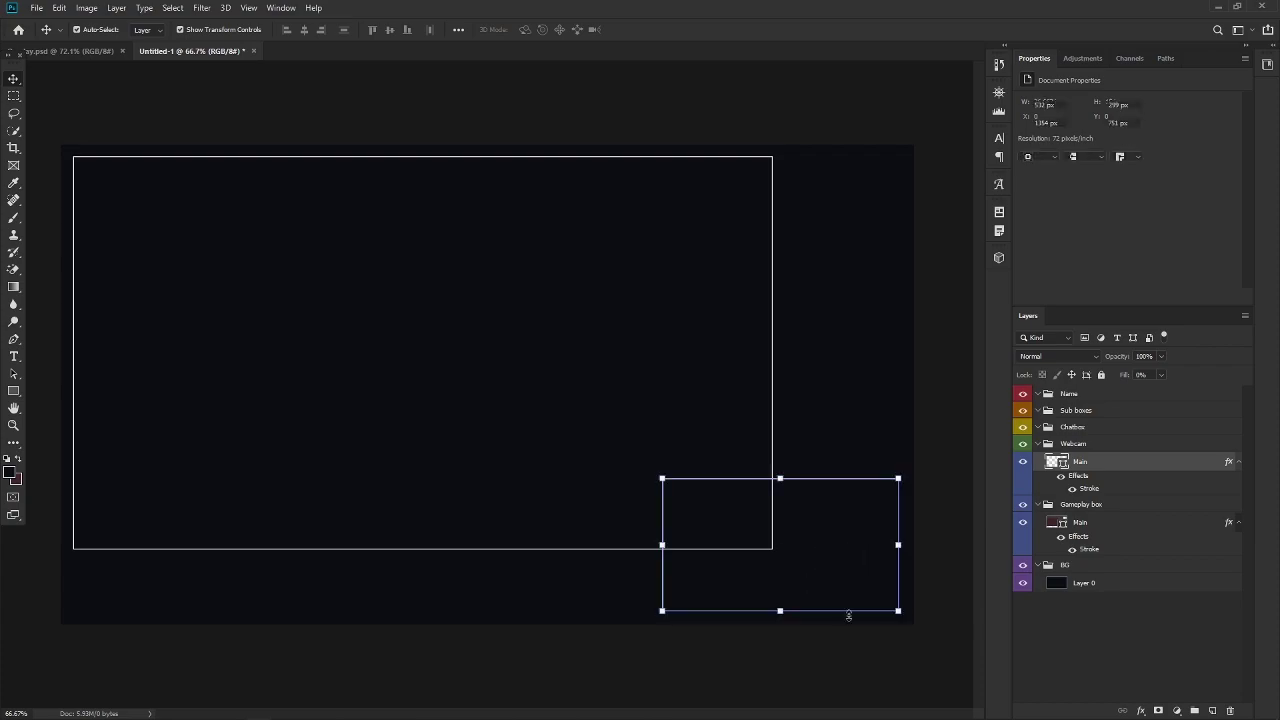
scroll(769, 543, "up", 6)
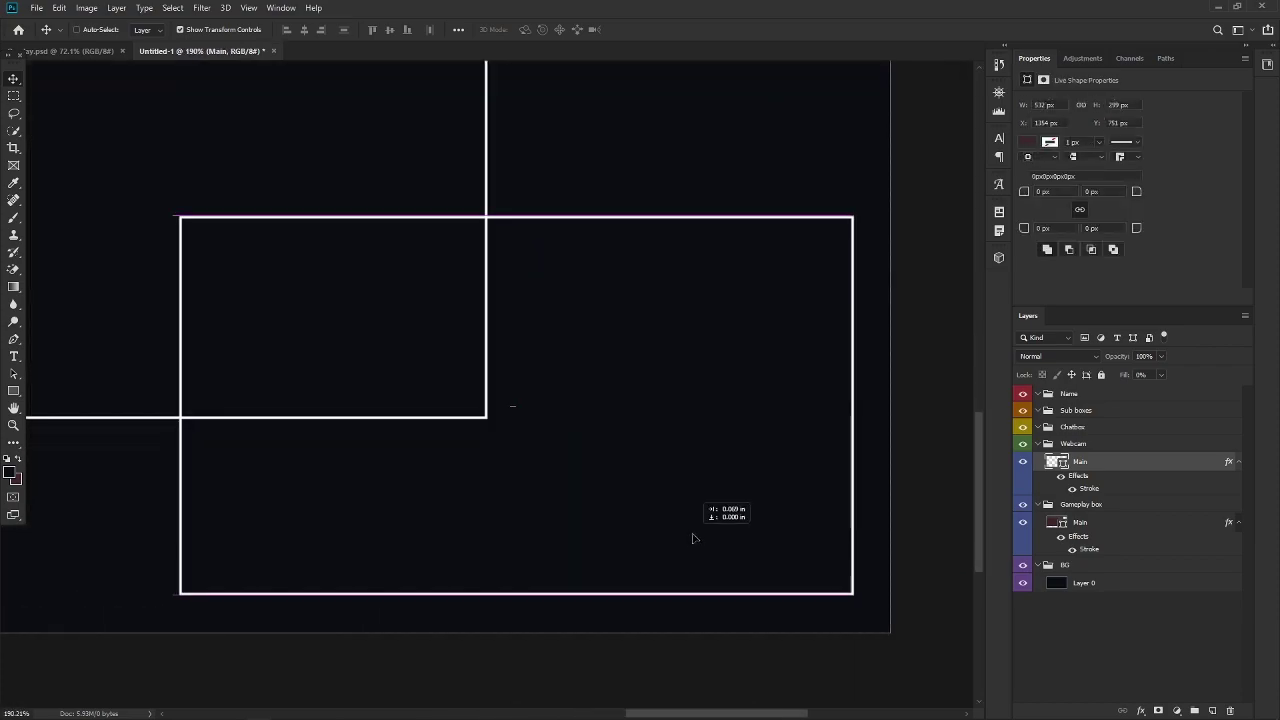
left_click_drag(693, 538, 698, 544)
left_click(663, 586, "ctrl")
scroll(663, 582, "down", 3)
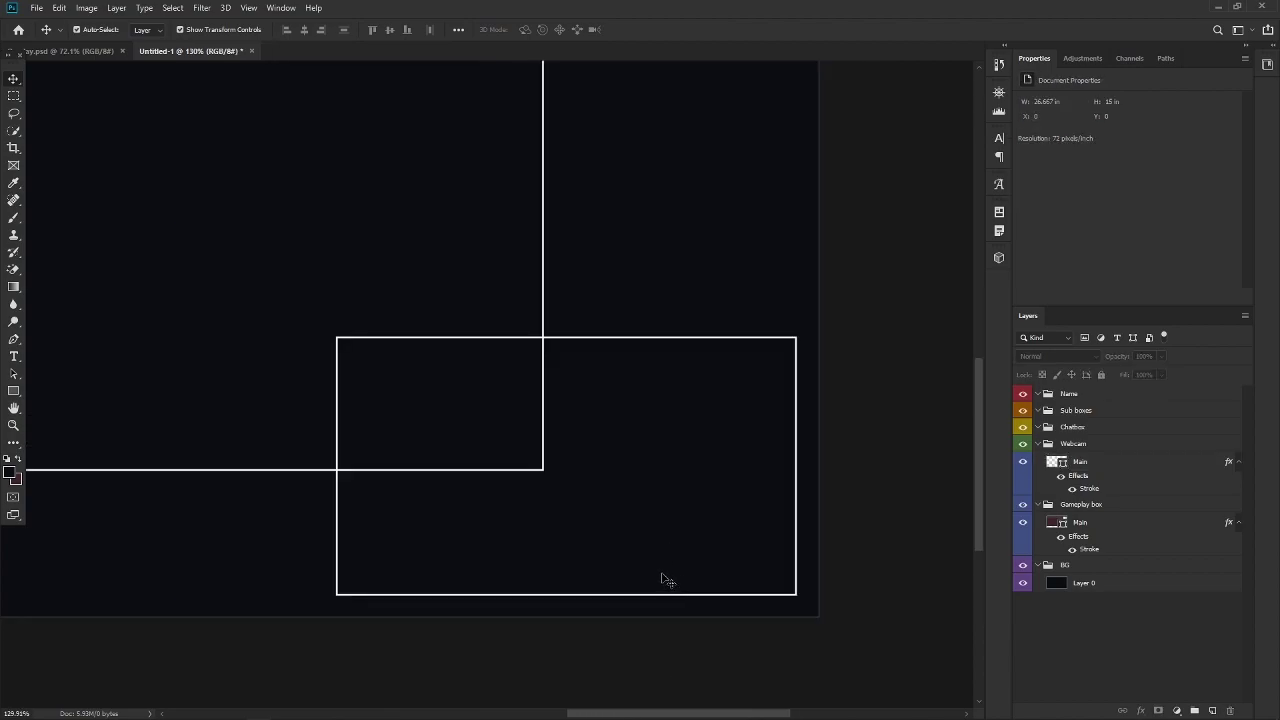
scroll(663, 580, "down", 5)
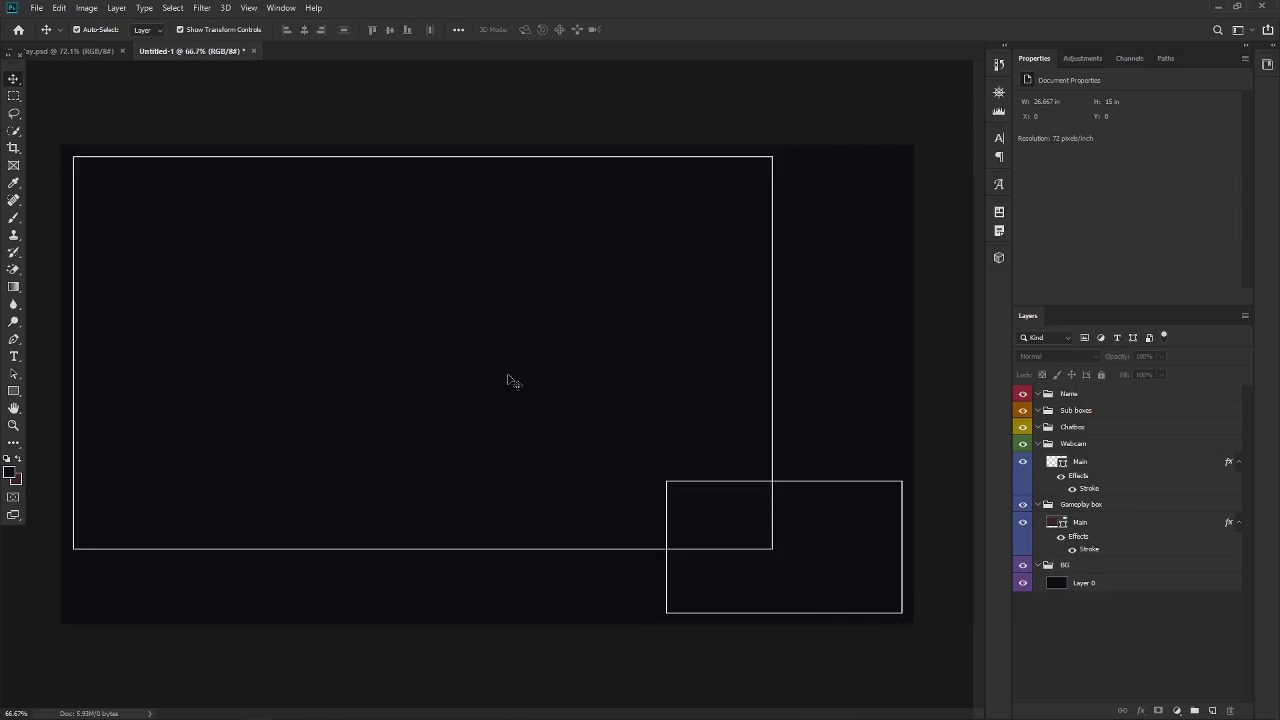
left_click(772, 529)
Step: Rename Layer 0, the navy background layer, to 'BG'
left_click(470, 548)
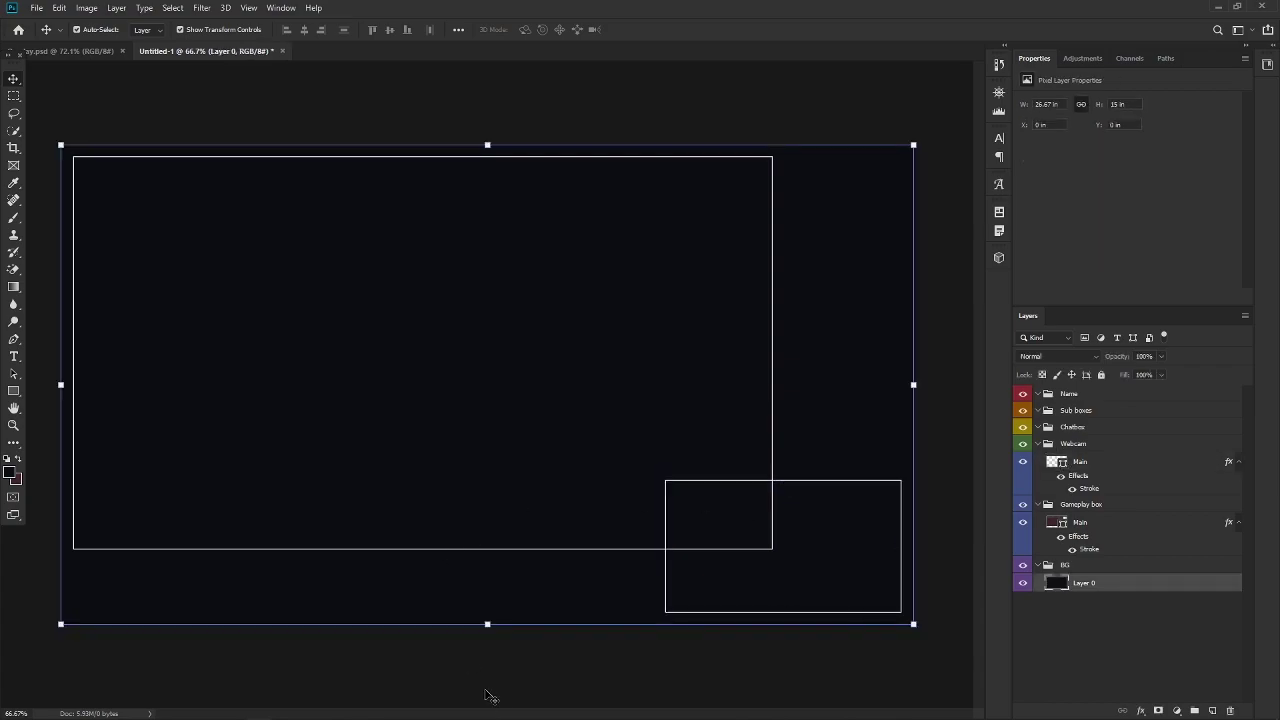
left_click(483, 694)
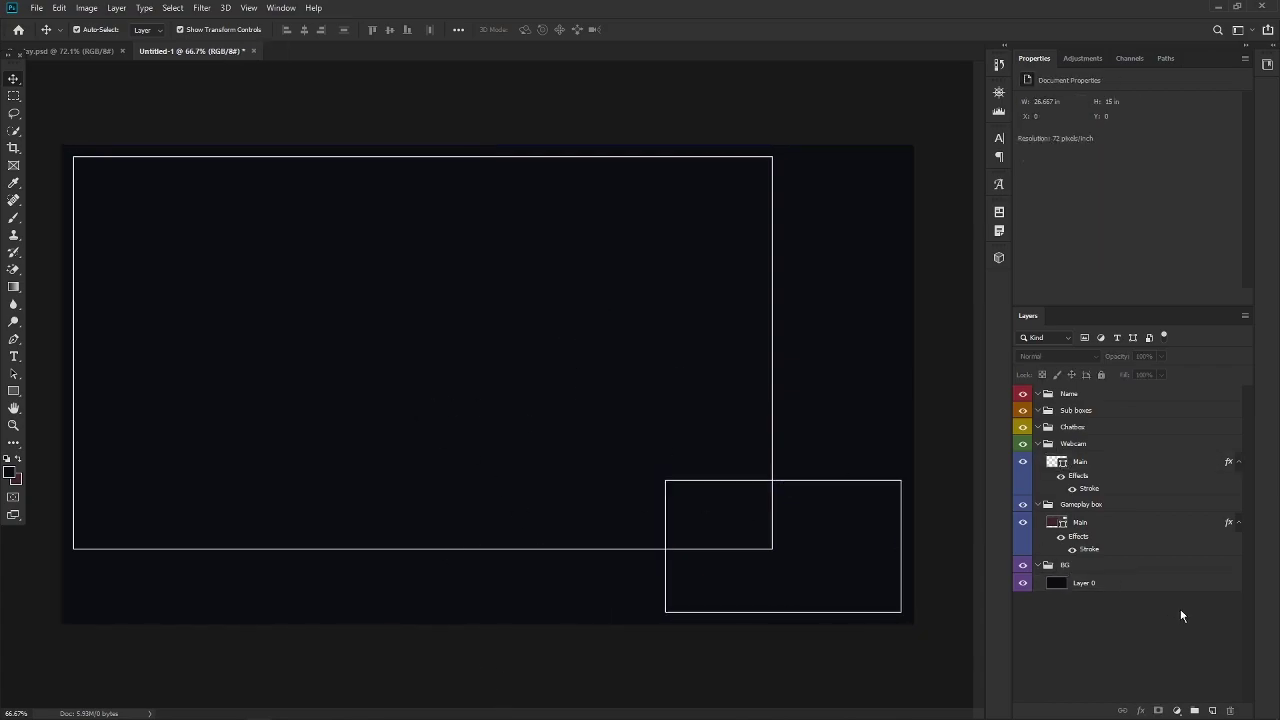
left_click(1128, 584)
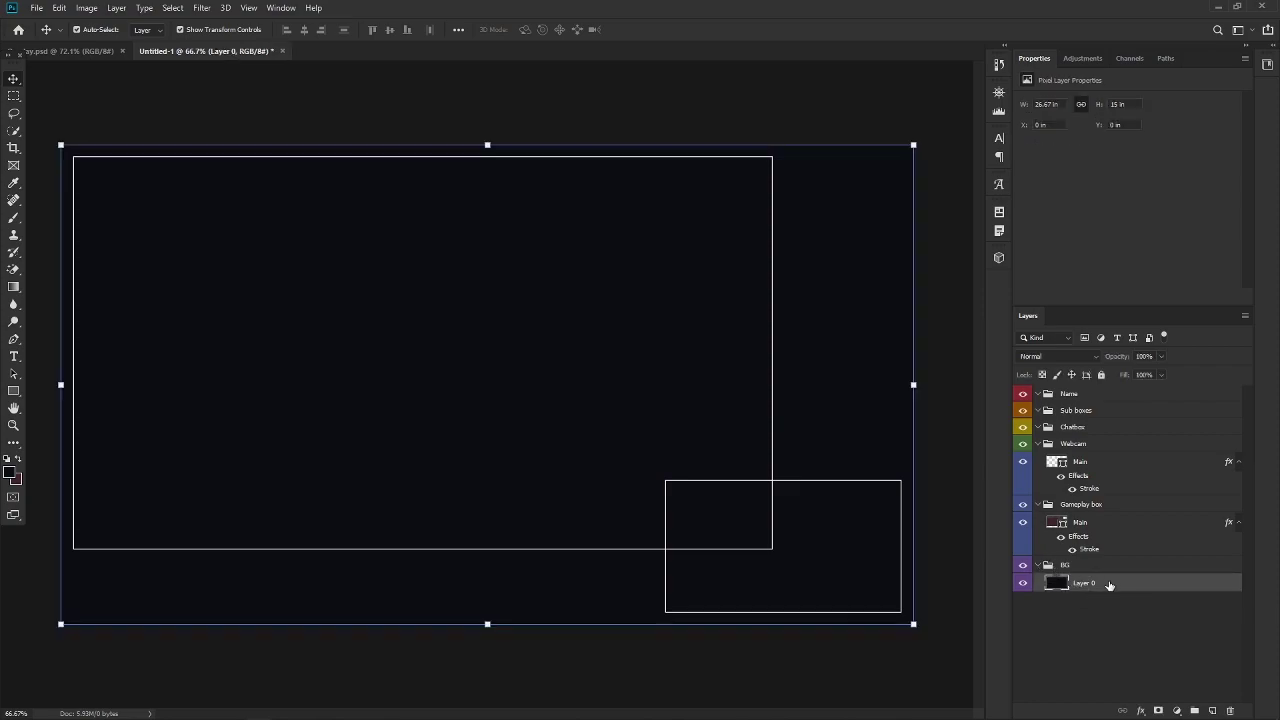
double_click(1083, 583)
type("BG")
key("Return")
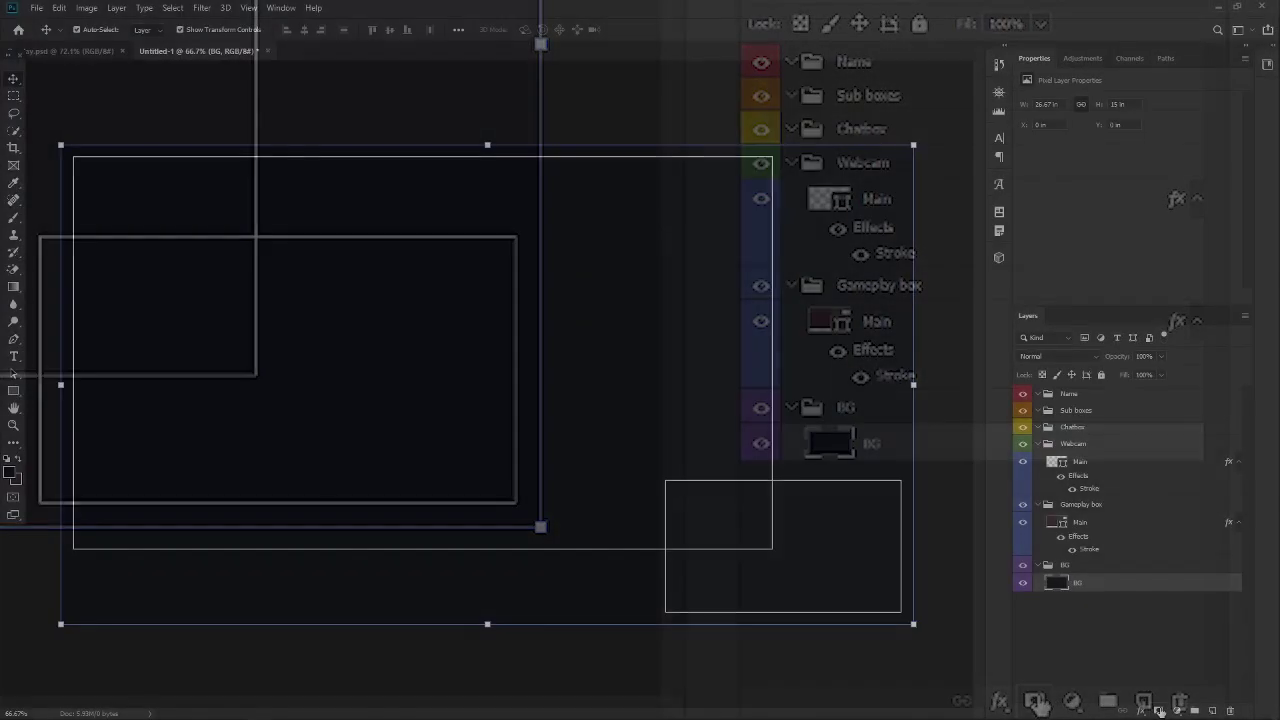
Step: Add a white layer mask to BG and target the mask for editing
left_click(1159, 710)
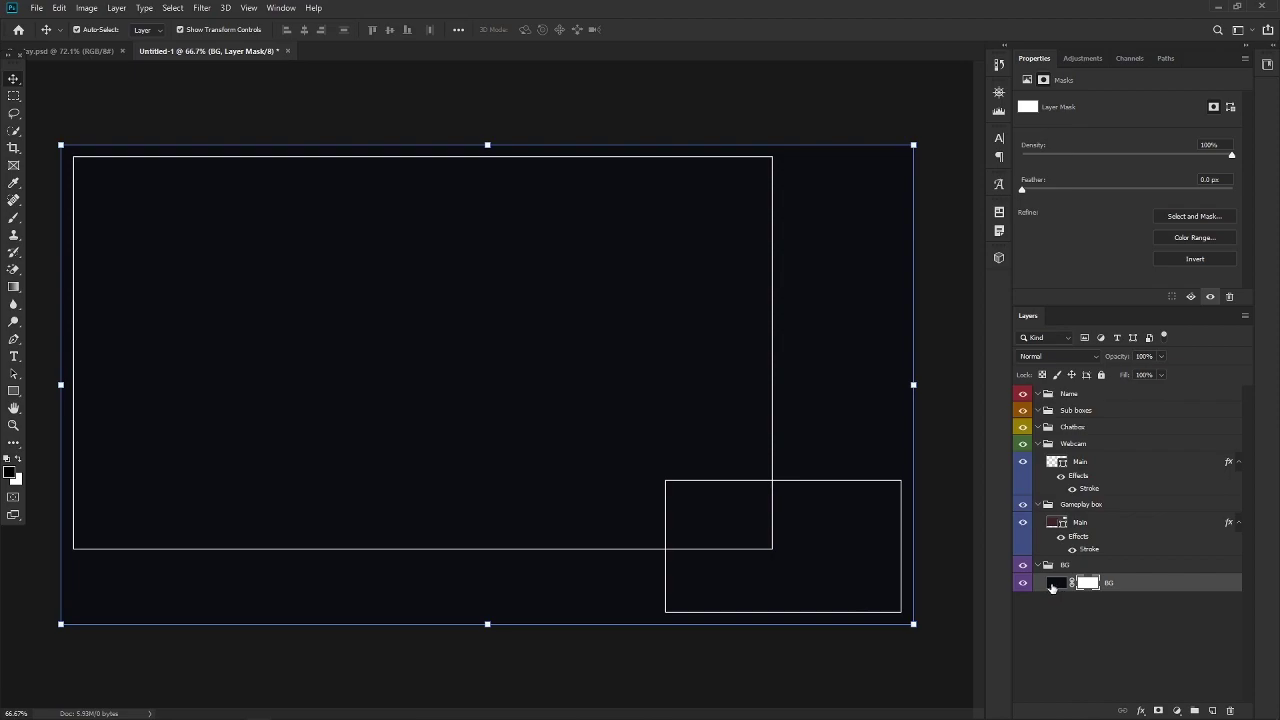
left_click(1055, 584)
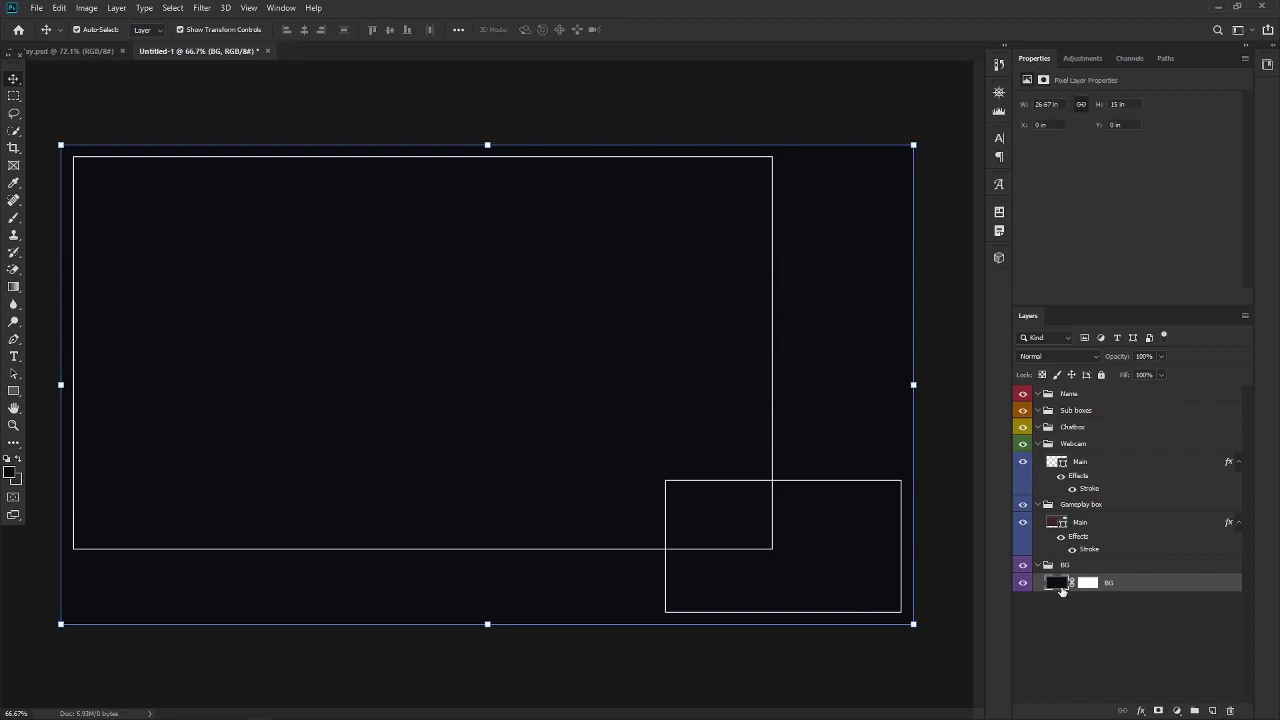
left_click(1088, 584)
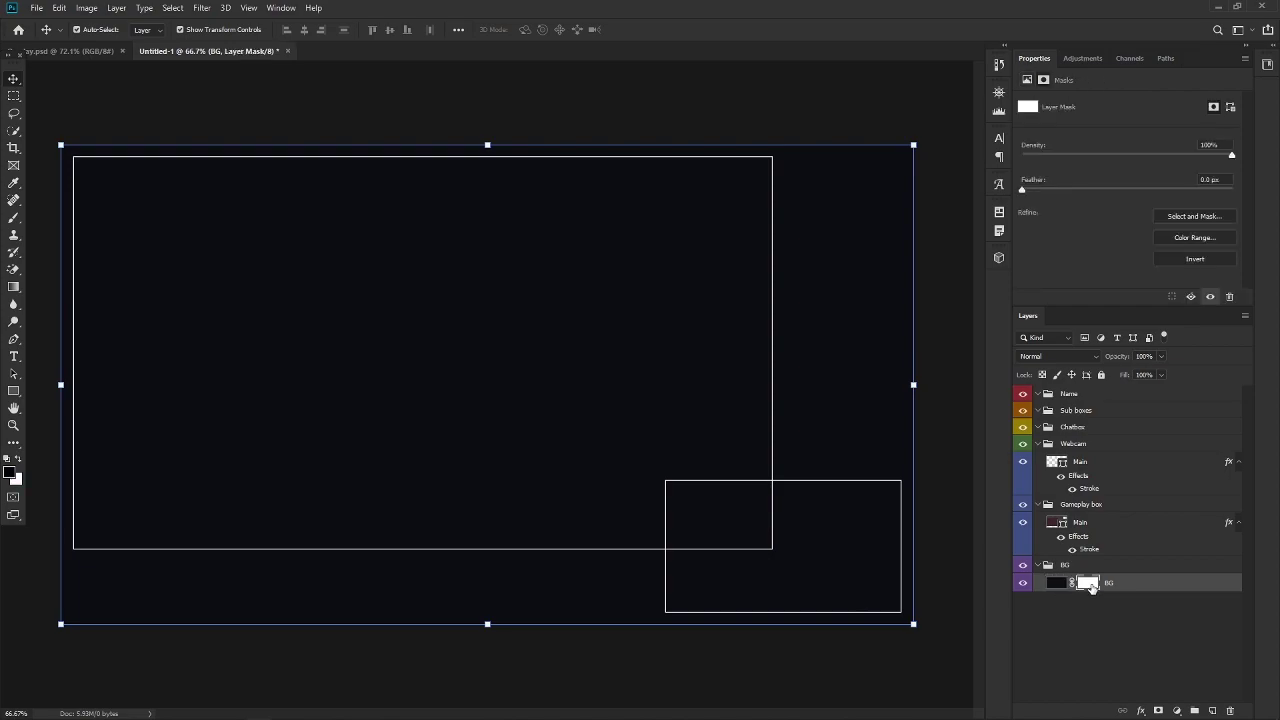
Step: Marquee-select the area inside the large gameplay box with the Rectangular Marquee tool
left_click(12, 97)
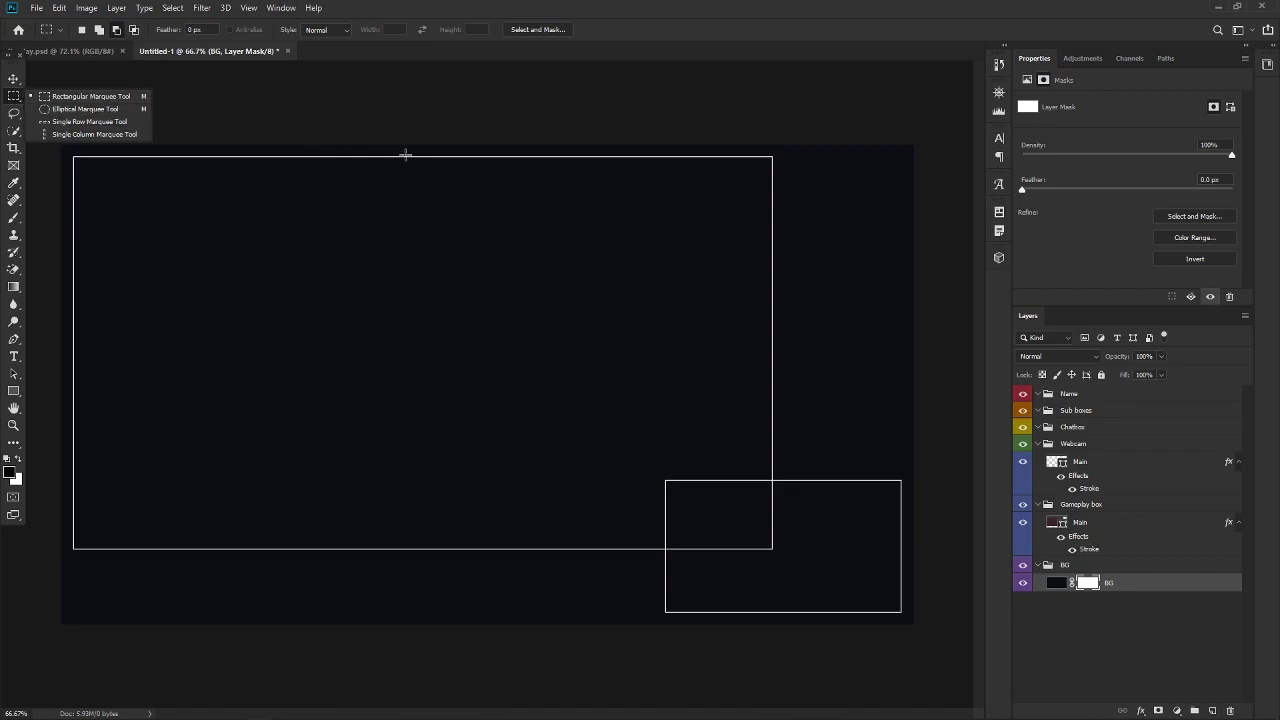
left_click(20, 95)
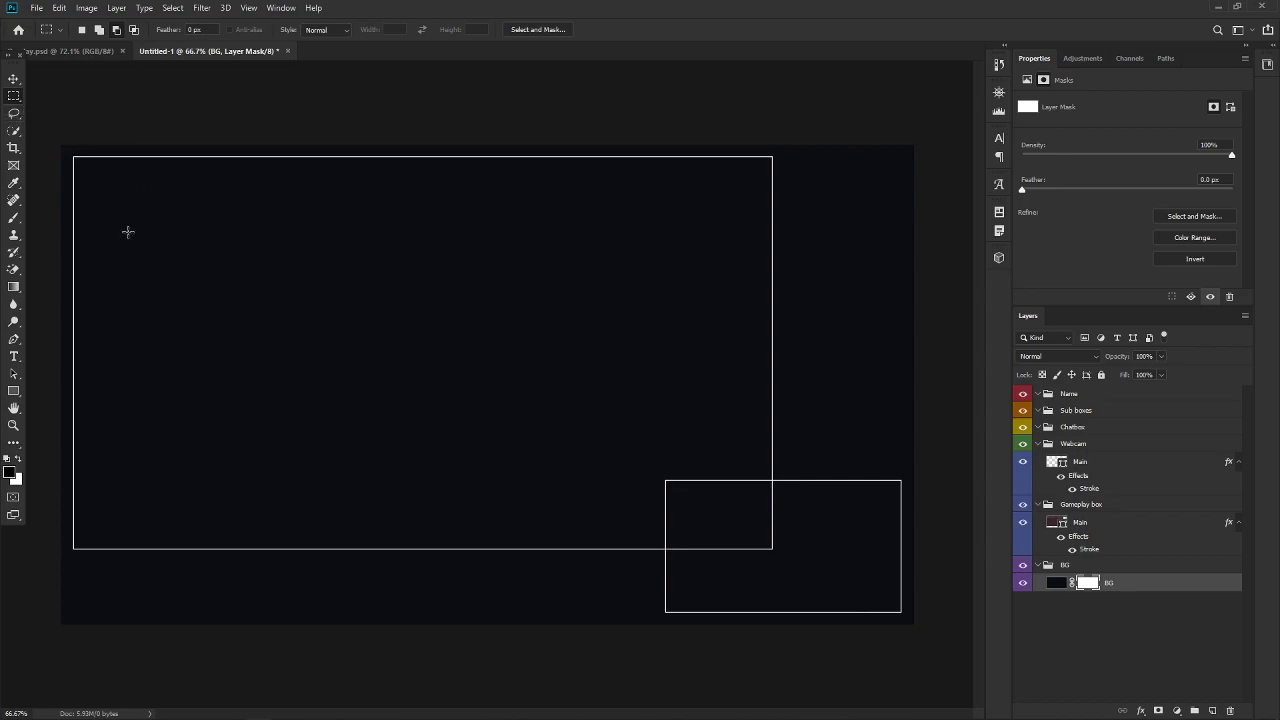
scroll(126, 224, "up", 6)
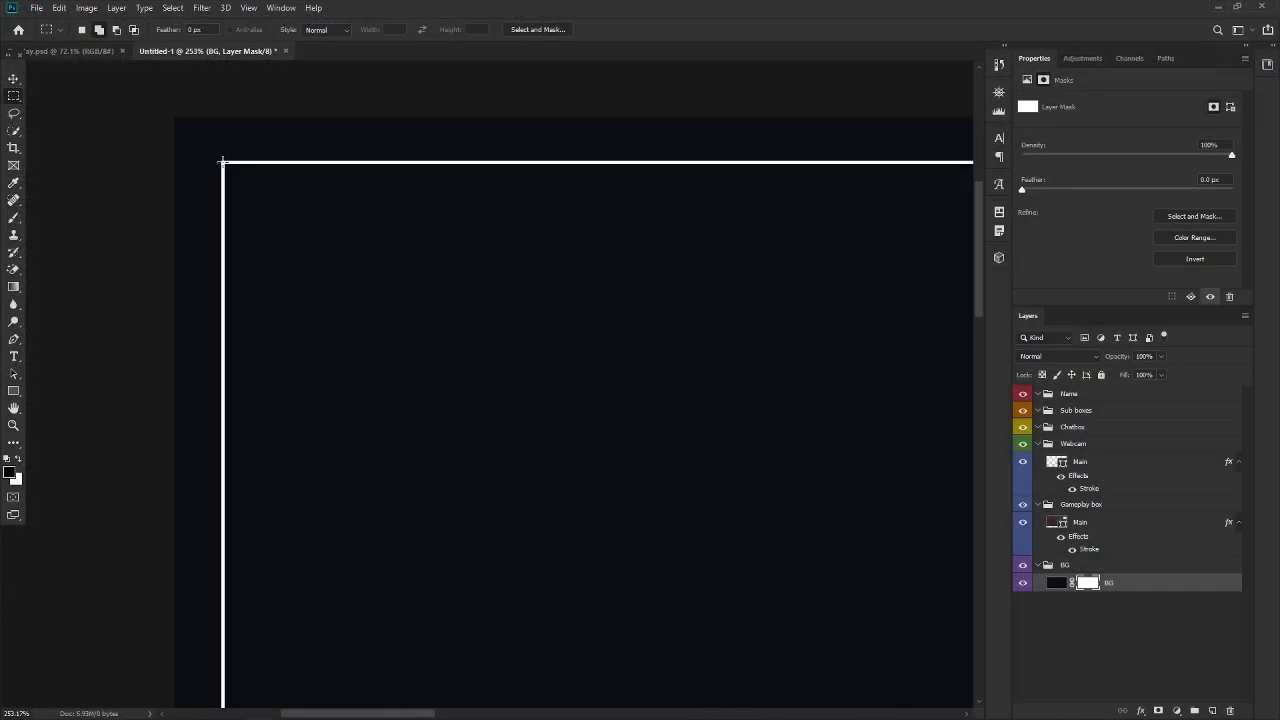
left_click_drag(222, 160, 711, 587)
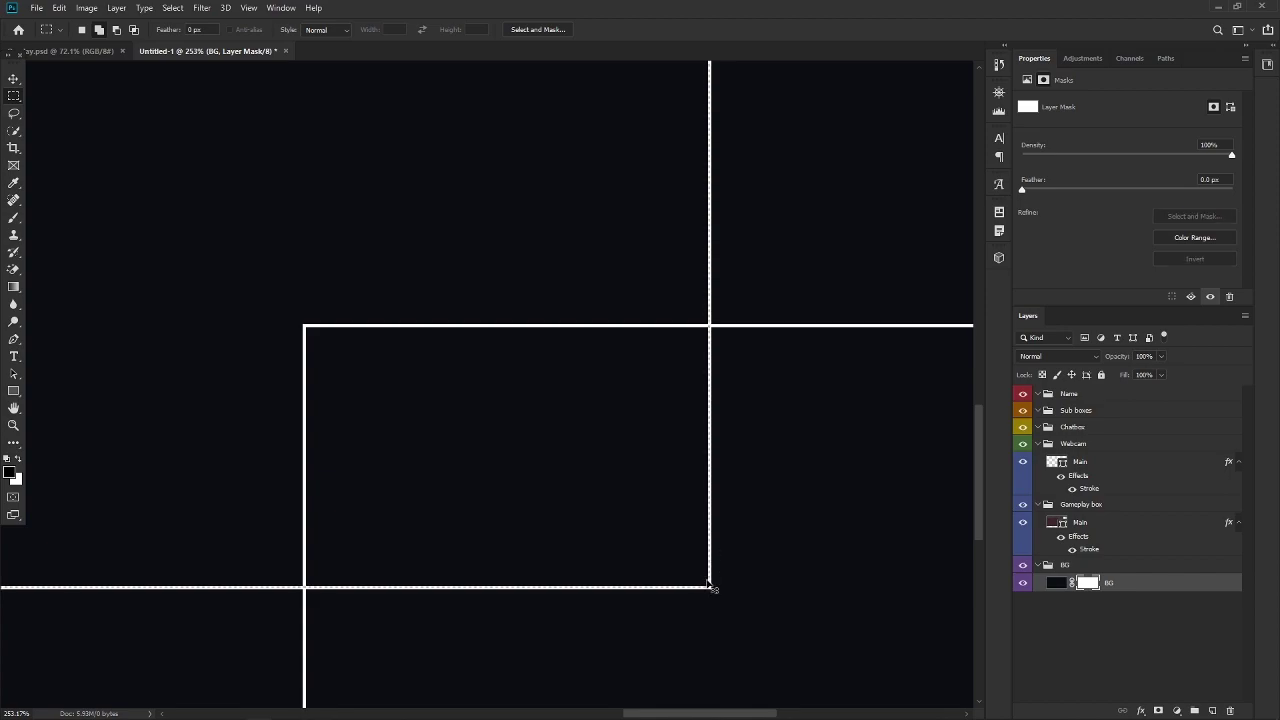
Step: Hide the selected gameplay area in the BG mask so it shows transparent
key("Delete")
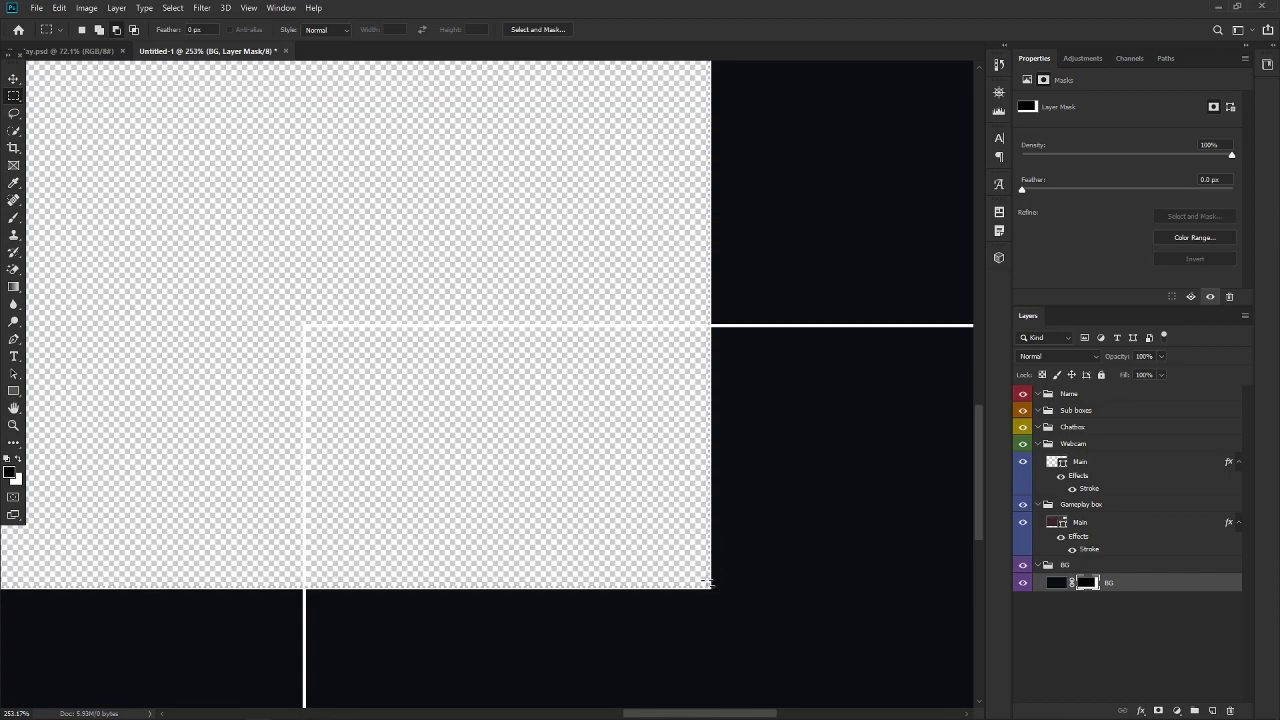
scroll(744, 545, "down", 3)
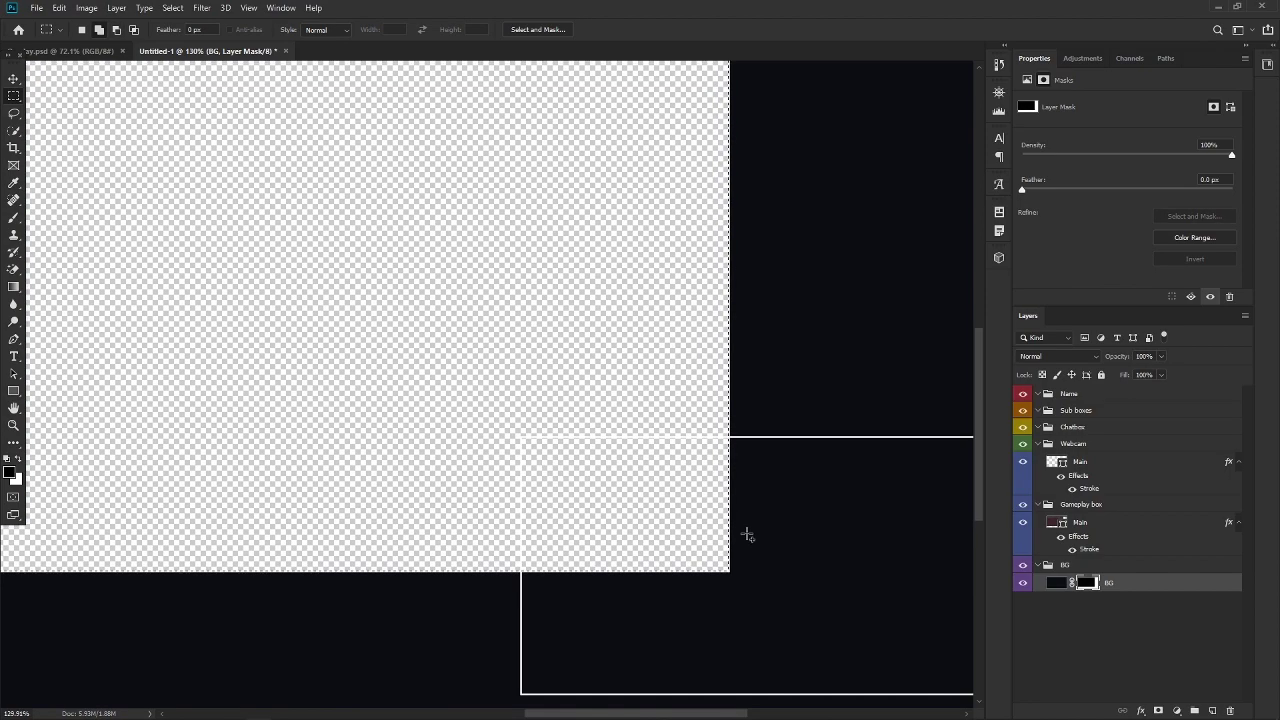
scroll(742, 525, "down", 4)
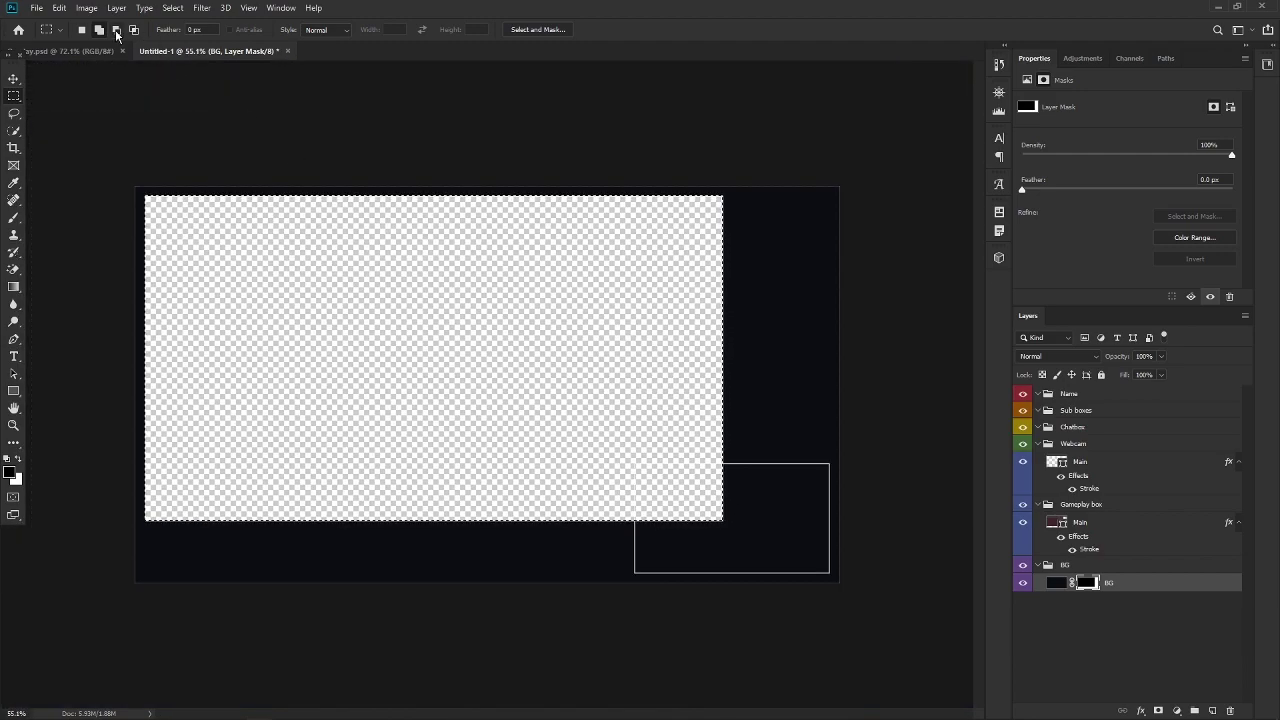
Step: Add the webcam box area to the selection and fill it black on the mask
left_click(99, 29)
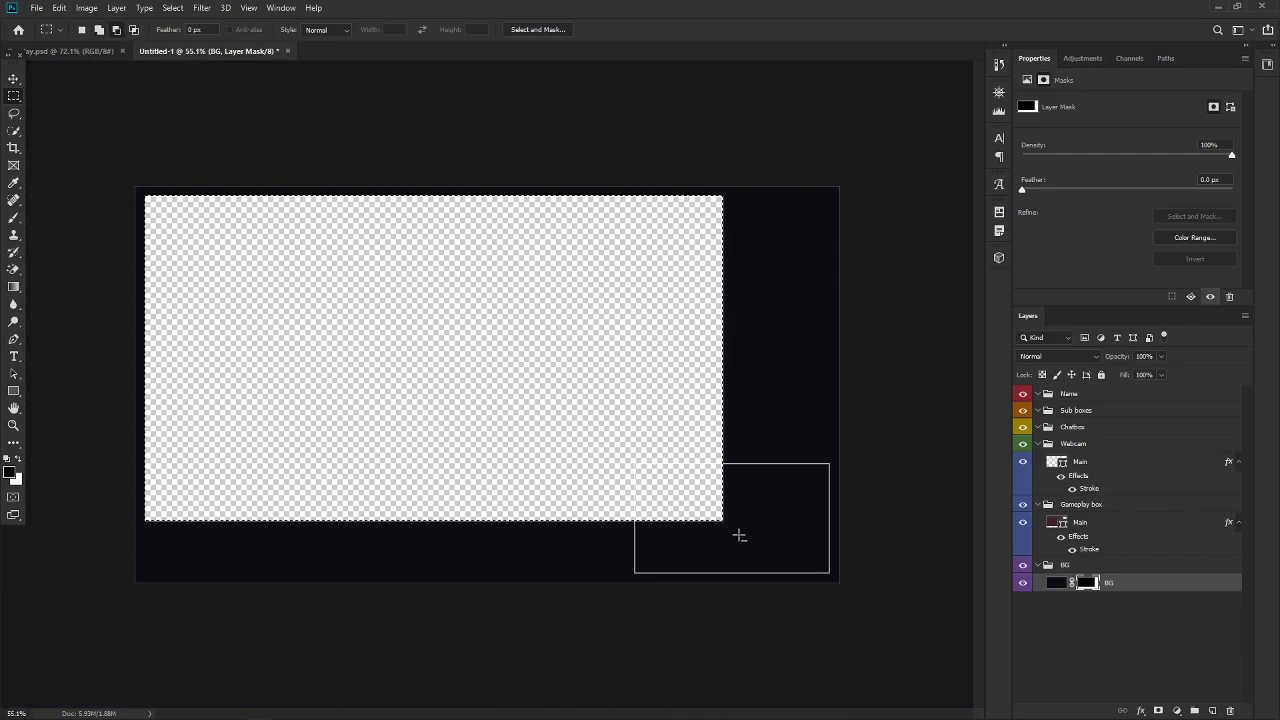
left_click_drag(739, 535, 134, 186)
scroll(801, 596, "up", 6)
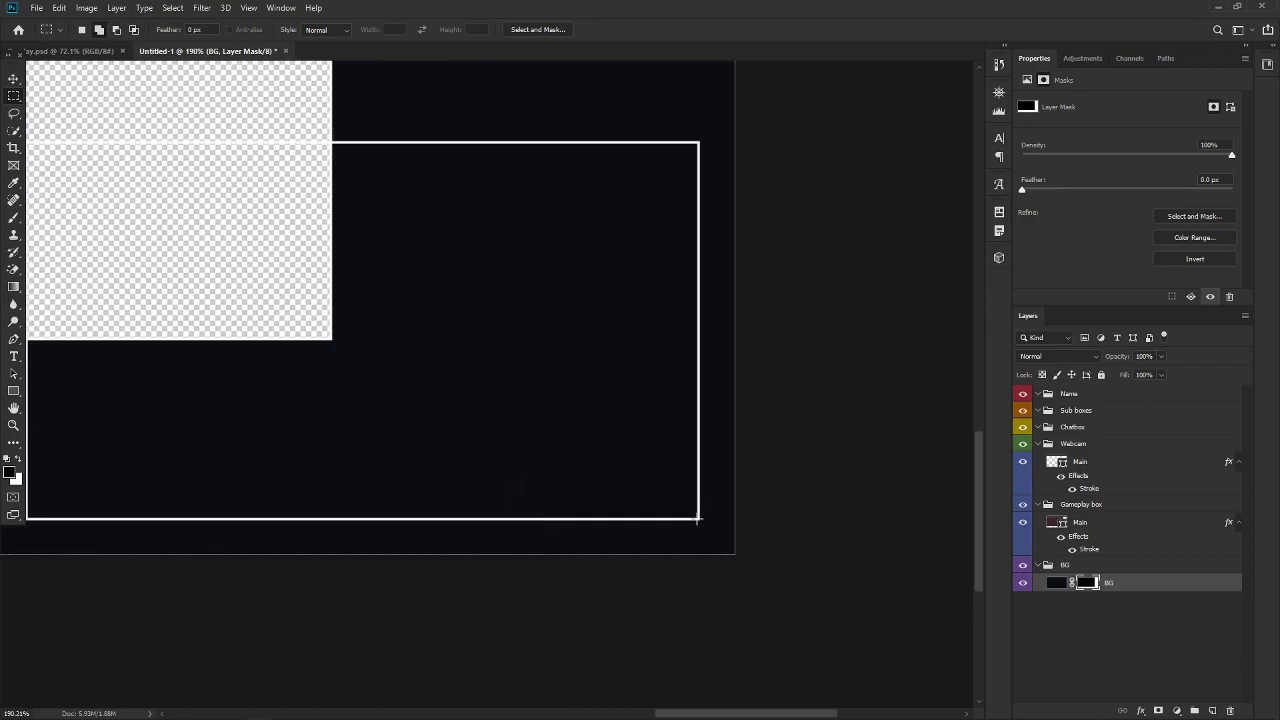
left_click_drag(698, 519, 343, 142)
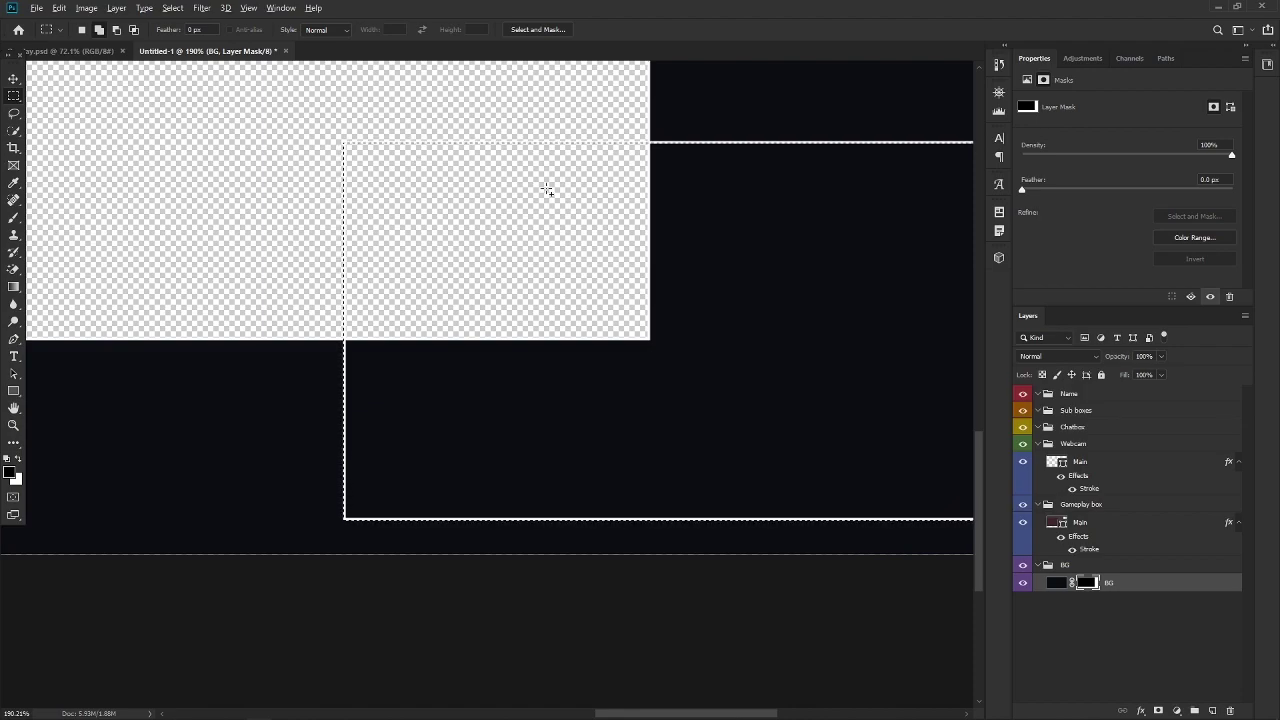
key("alt+BackSpace")
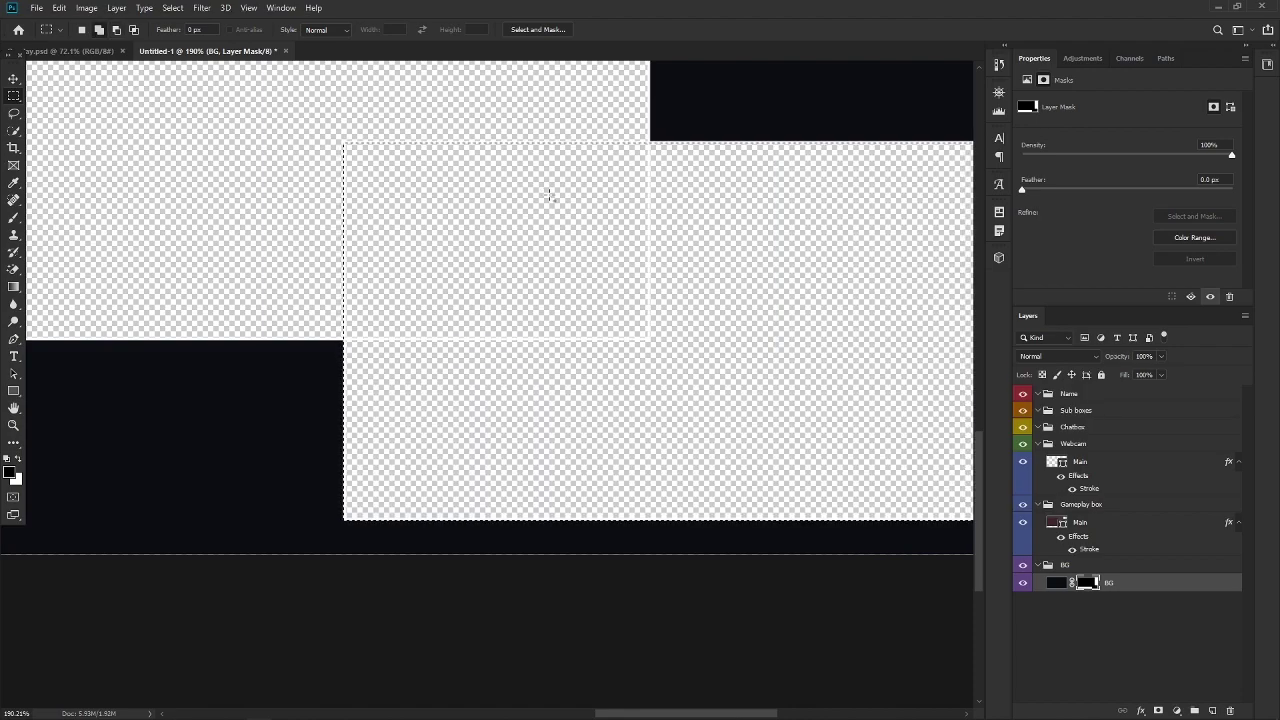
Step: Draw another selection over the boxes, then deselect and fit the document in view
scroll(546, 188, "down", 2)
left_click_drag(380, 438, 912, 125)
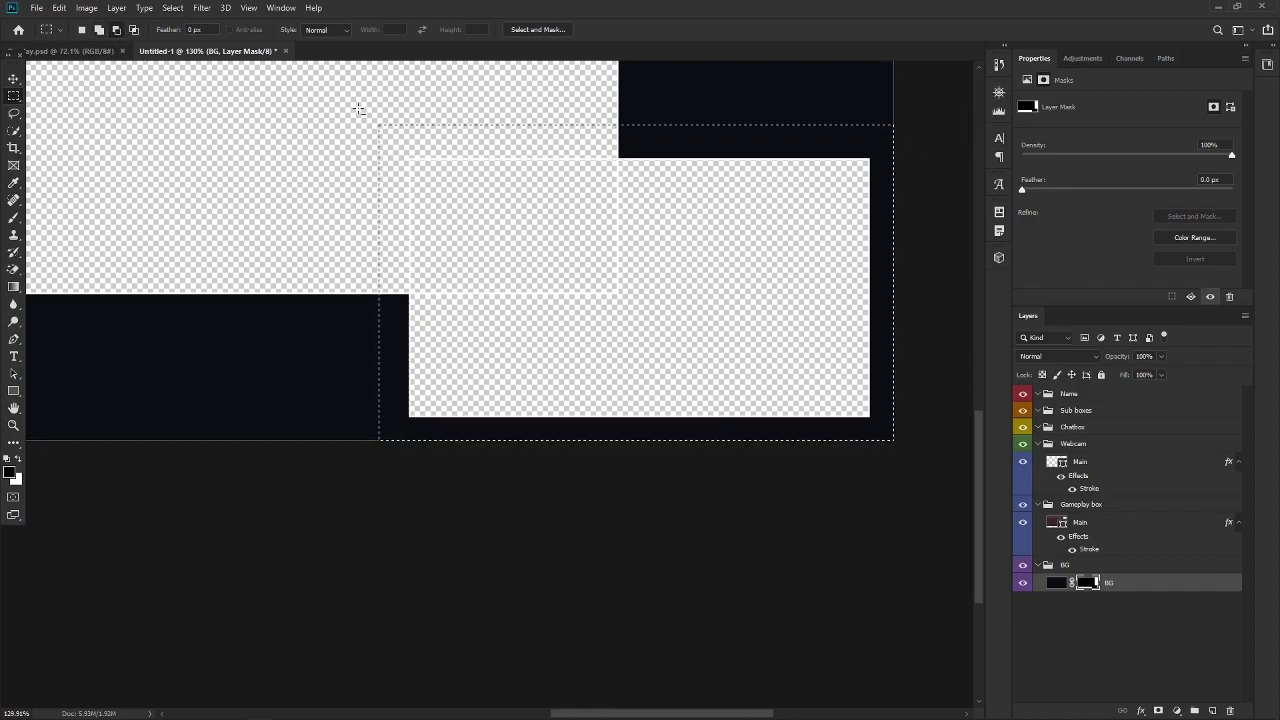
left_click_drag(360, 114, 966, 494)
left_click(958, 545)
key("ctrl+0")
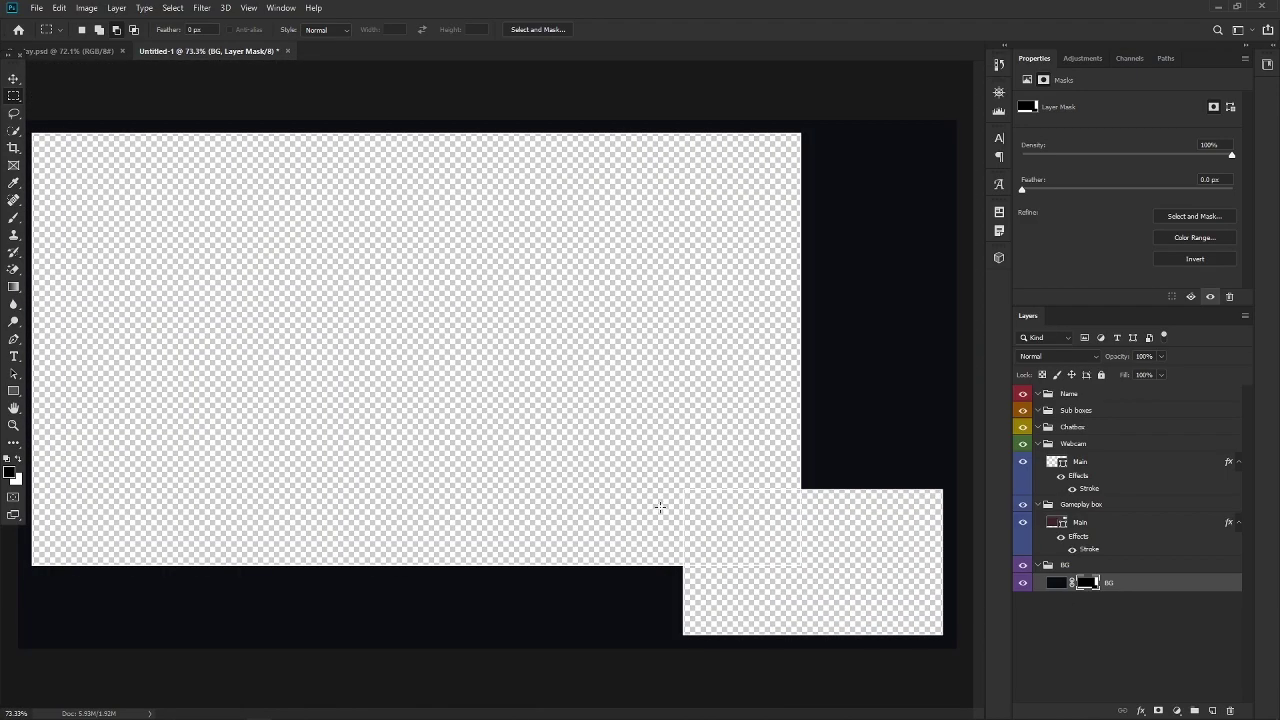
scroll(720, 543, "up", 2)
left_click_drag(720, 543, 416, 385)
scroll(530, 528, "up", 2)
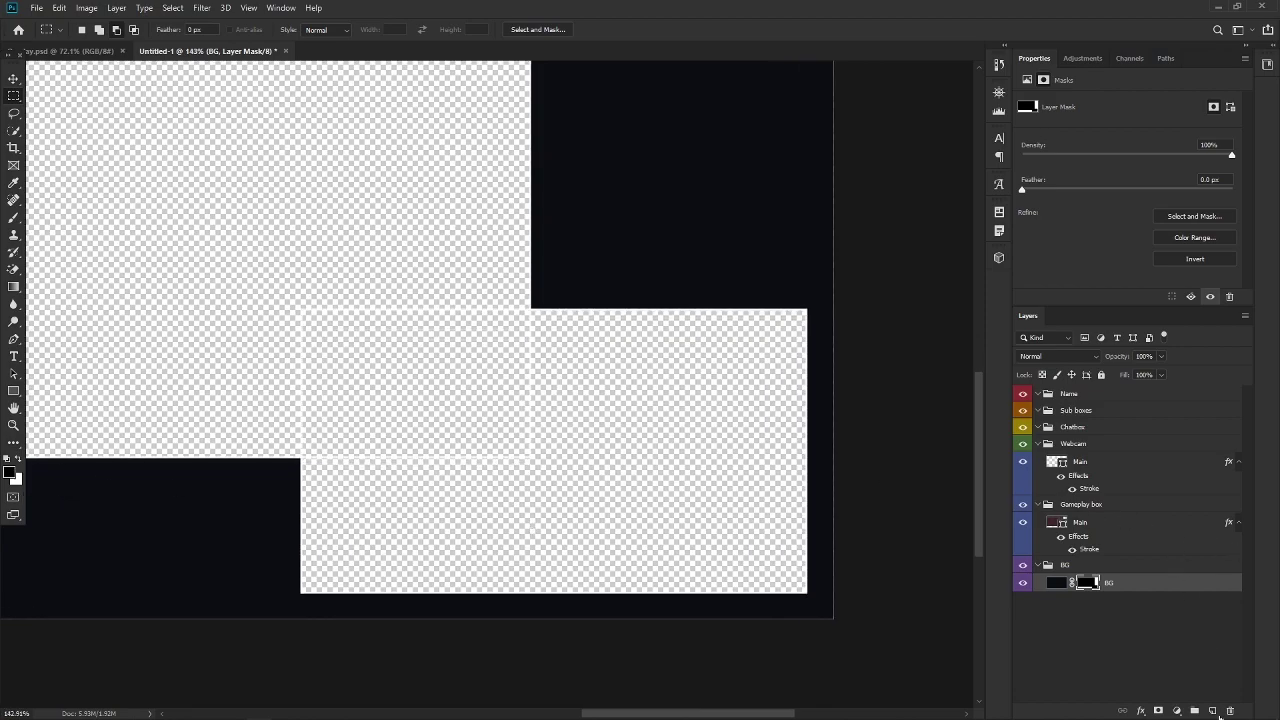
left_click(1155, 463)
left_click(1127, 394)
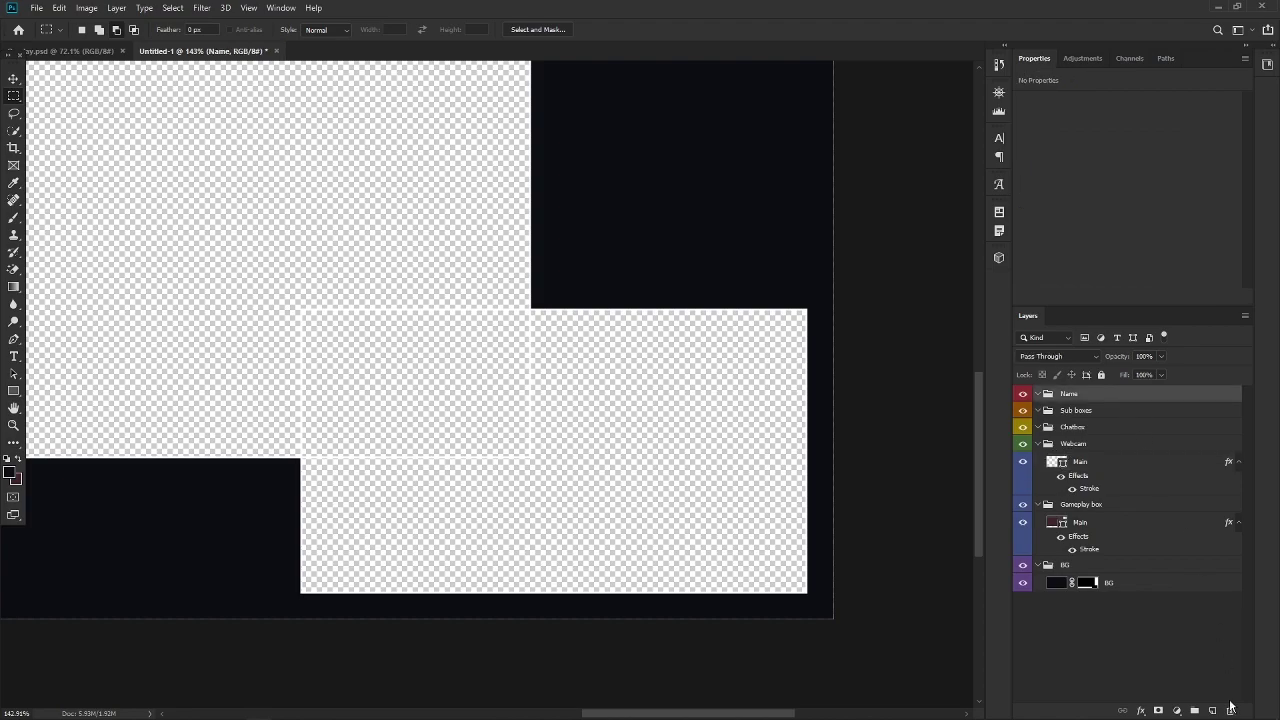
left_click(1211, 710)
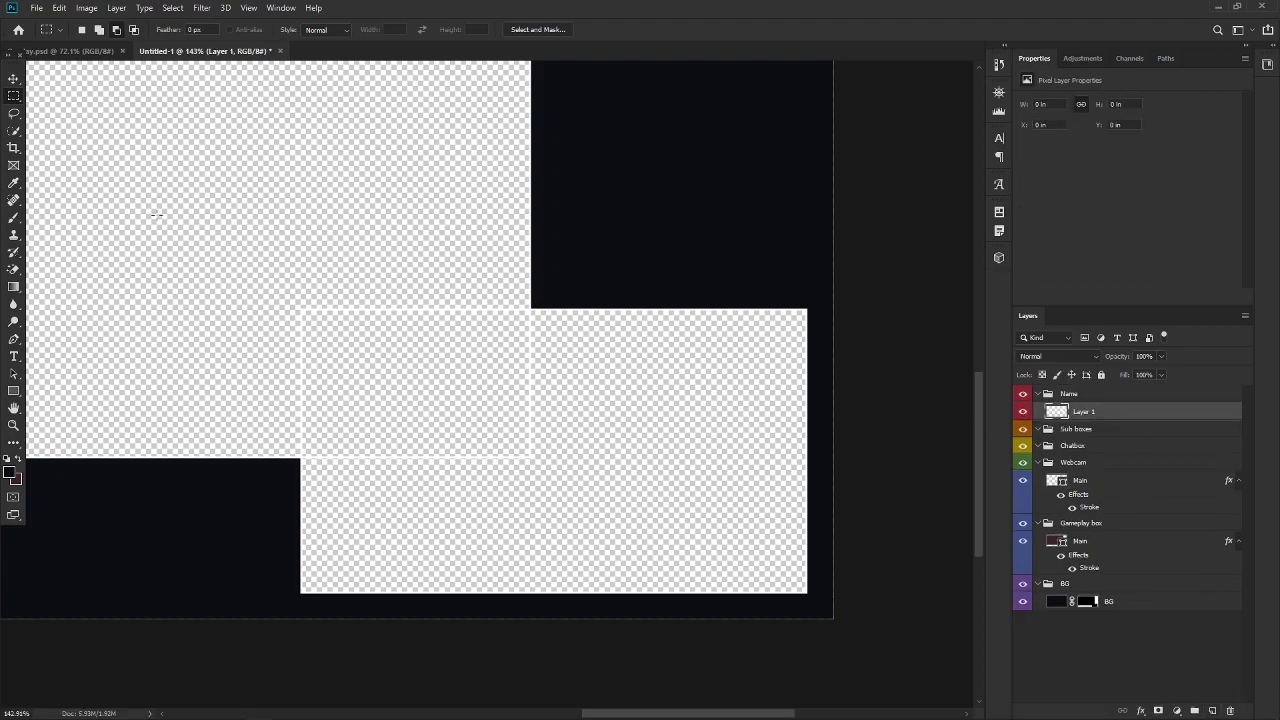
left_click_drag(500, 150, 433, 358)
left_click_drag(494, 190, 659, 375)
key("alt+BackSpace")
key("ctrl+z")
scroll(680, 325, "up", 5)
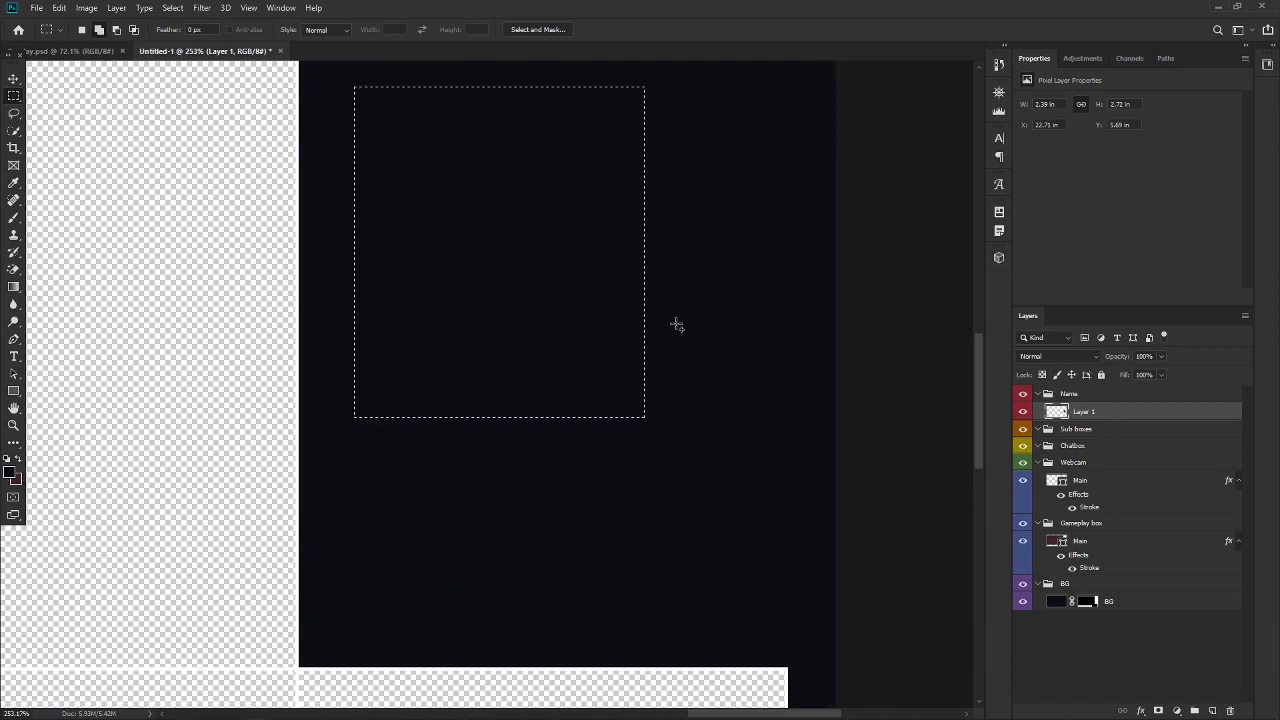
left_click(1158, 710)
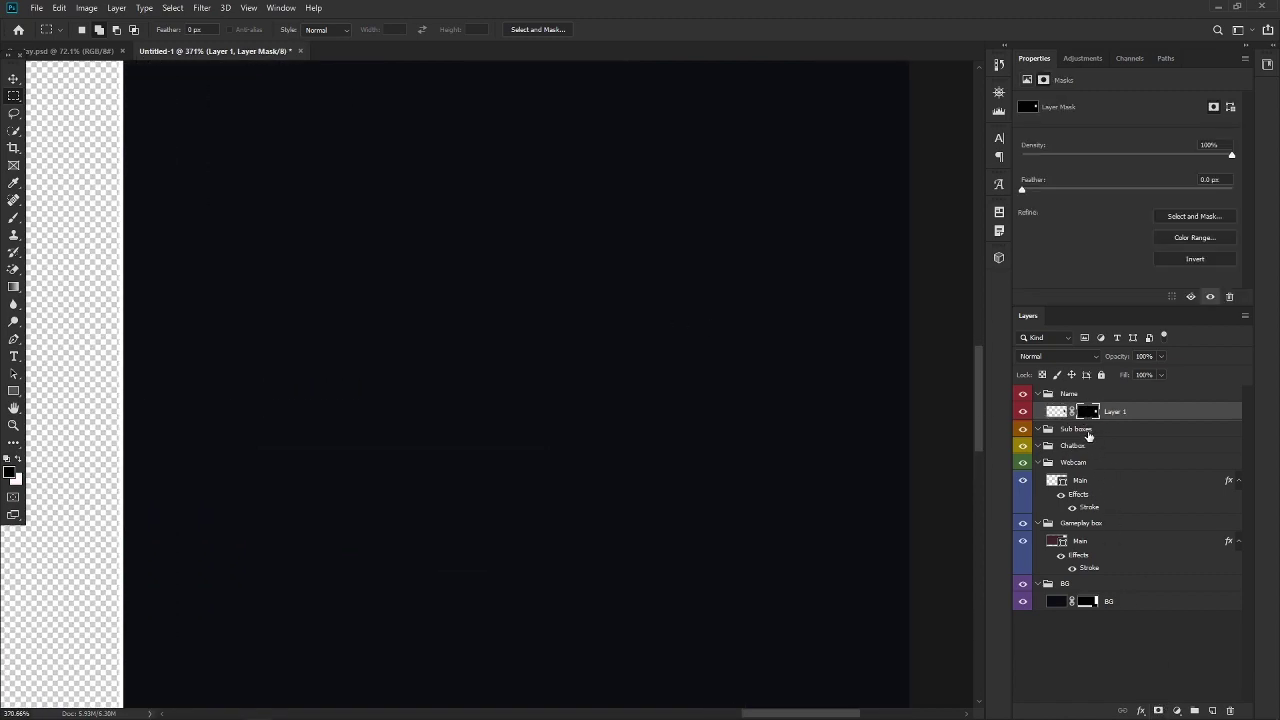
scroll(423, 349, "down", 3)
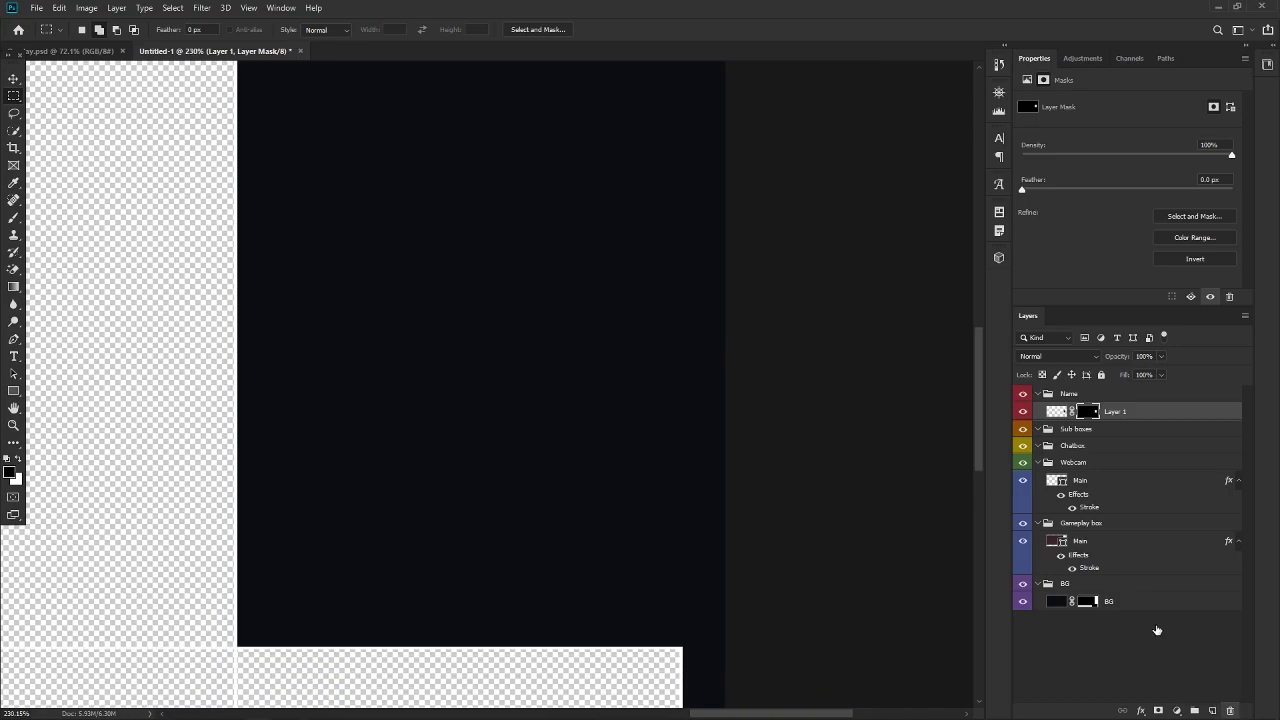
left_click(1230, 710)
left_click(580, 272)
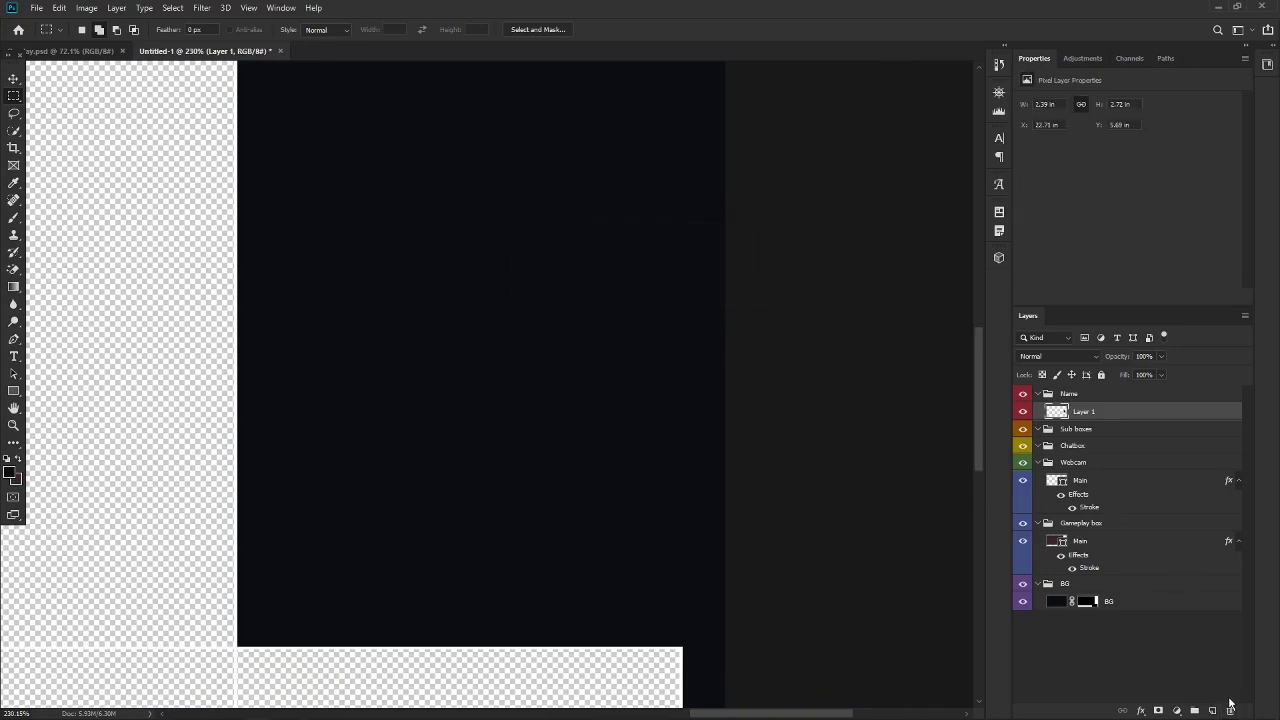
left_click(1230, 707)
Step: Confirm deleting Layer 1, then draw a trial square and fill it dark red
left_click(566, 268)
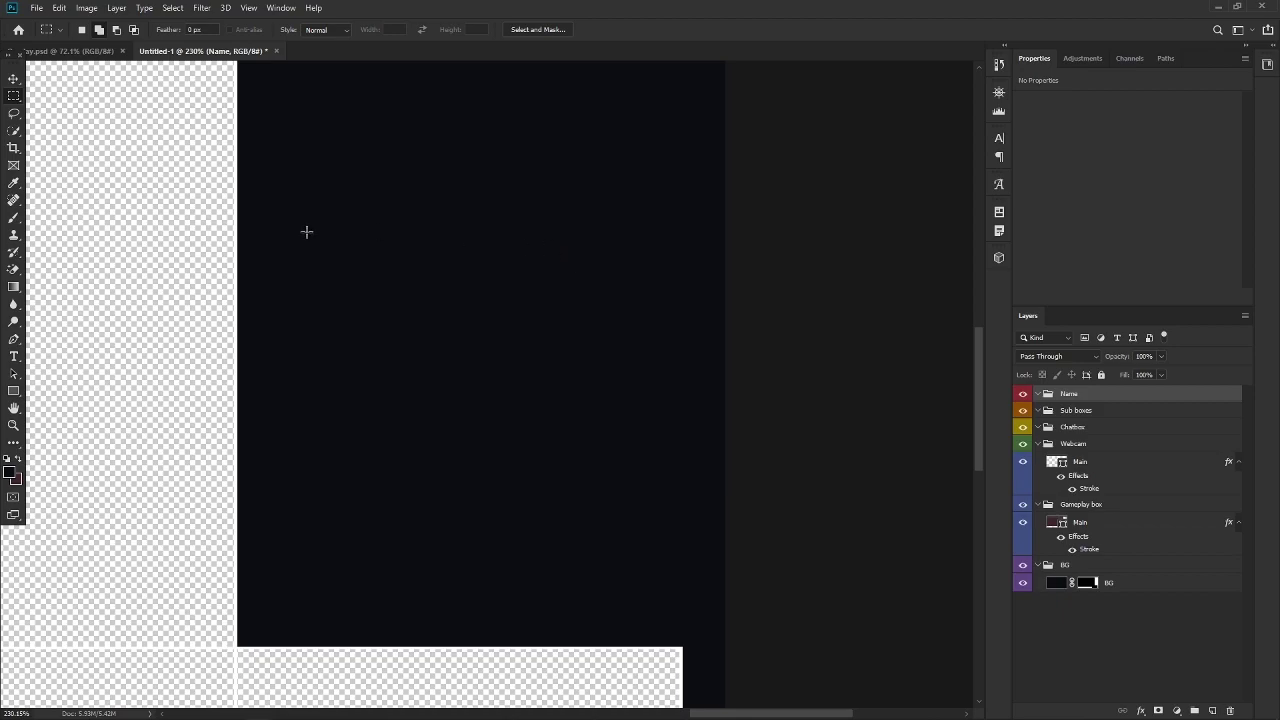
left_click(14, 391)
left_click_drag(283, 147, 539, 403)
key("v")
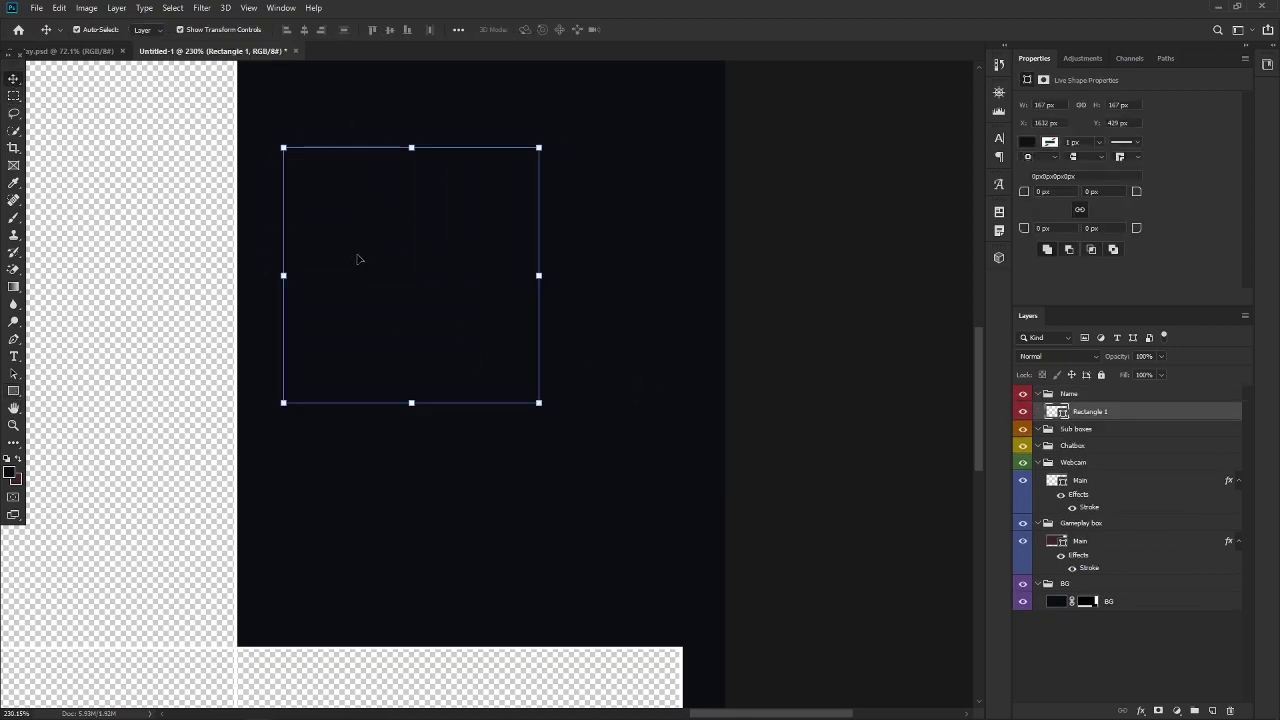
key("alt+BackSpace")
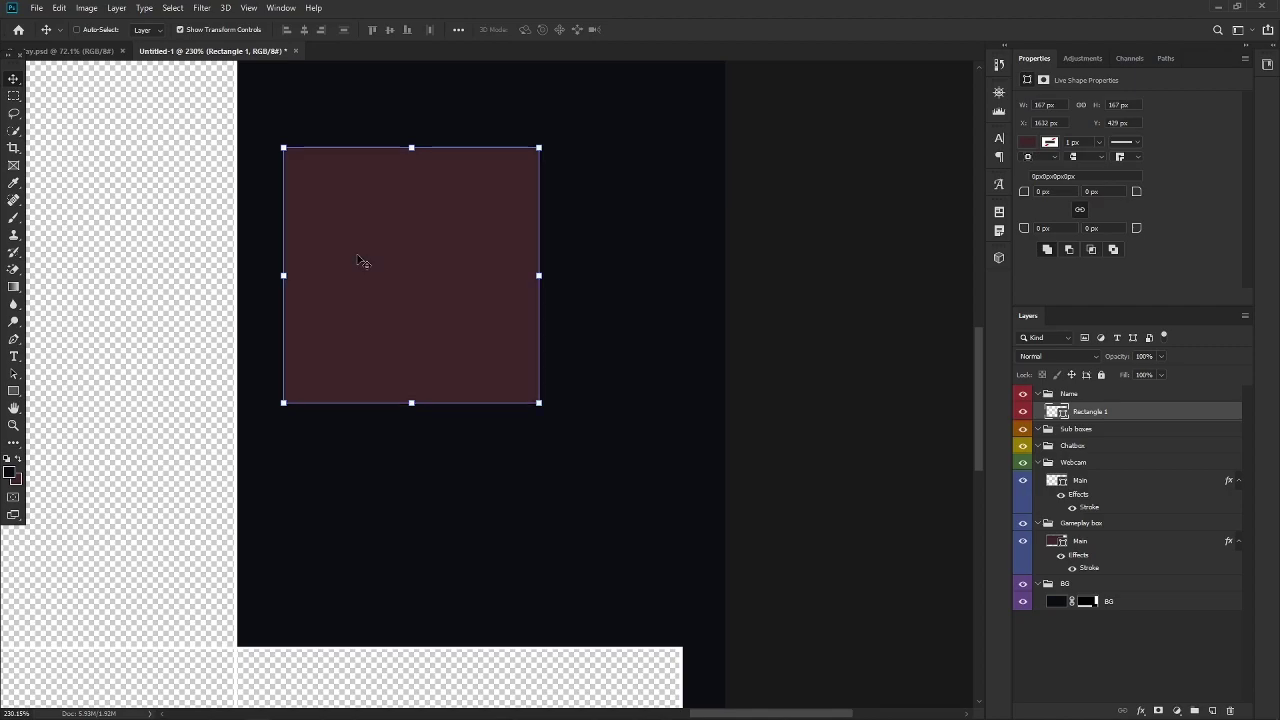
Step: Toggle the square's red fill with undo and redo, ending with the fill removed
key("ctrl+z")
key("ctrl+shift+z")
key("ctrl+z")
key("ctrl+shift+z")
key("ctrl+z")
key("ctrl+shift+z")
key("ctrl+z")
key("ctrl+shift+z")
key("ctrl+z")
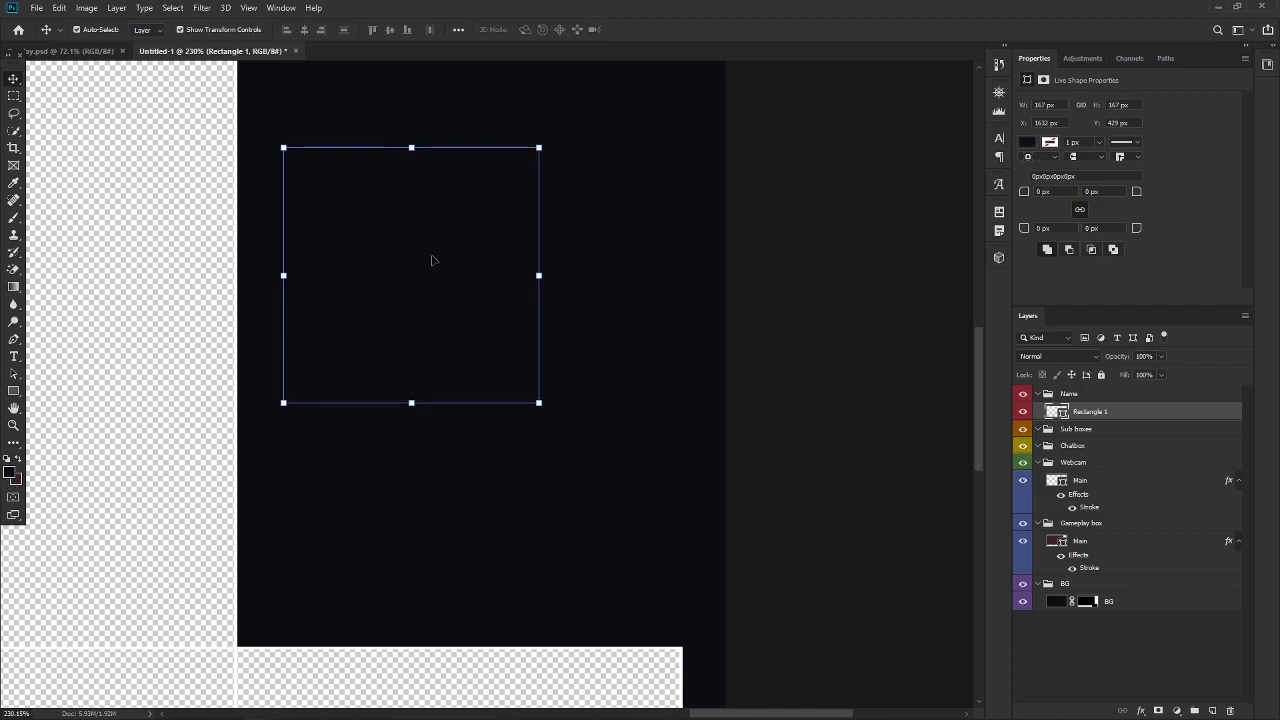
Step: Delete the trial square's Rectangle 1 layer and target the BG layer's mask
left_click(11, 474)
left_click(775, 301)
left_click(1228, 710)
left_click(580, 269)
left_click(1086, 567)
left_click(1087, 584)
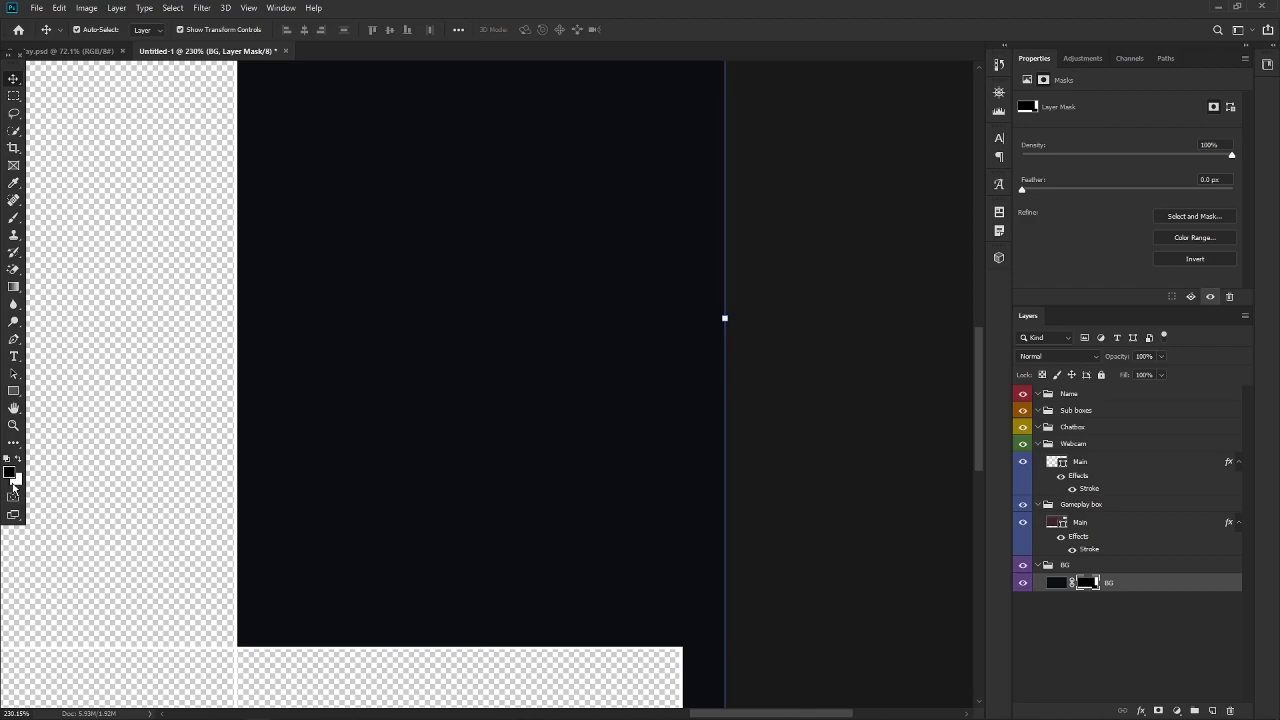
Step: Fit the canvas and hide the background in a strip at the mask's lower middle
key("ctrl+0")
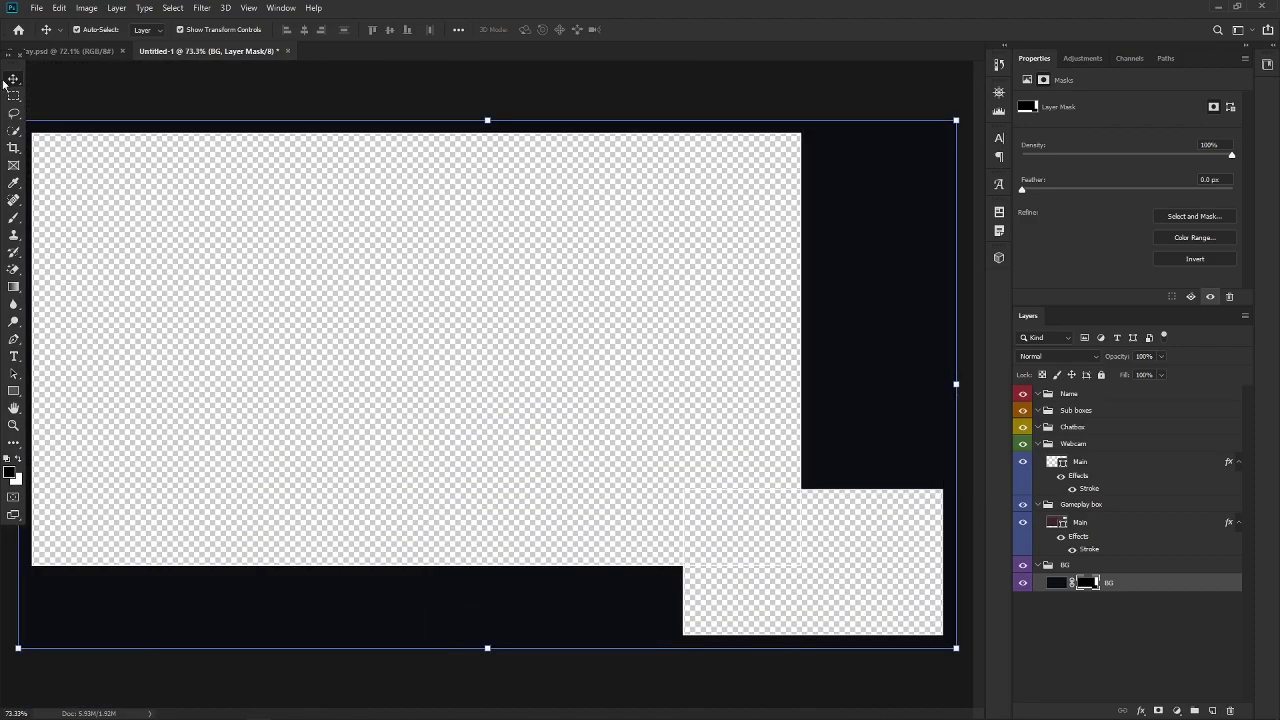
left_click(13, 95)
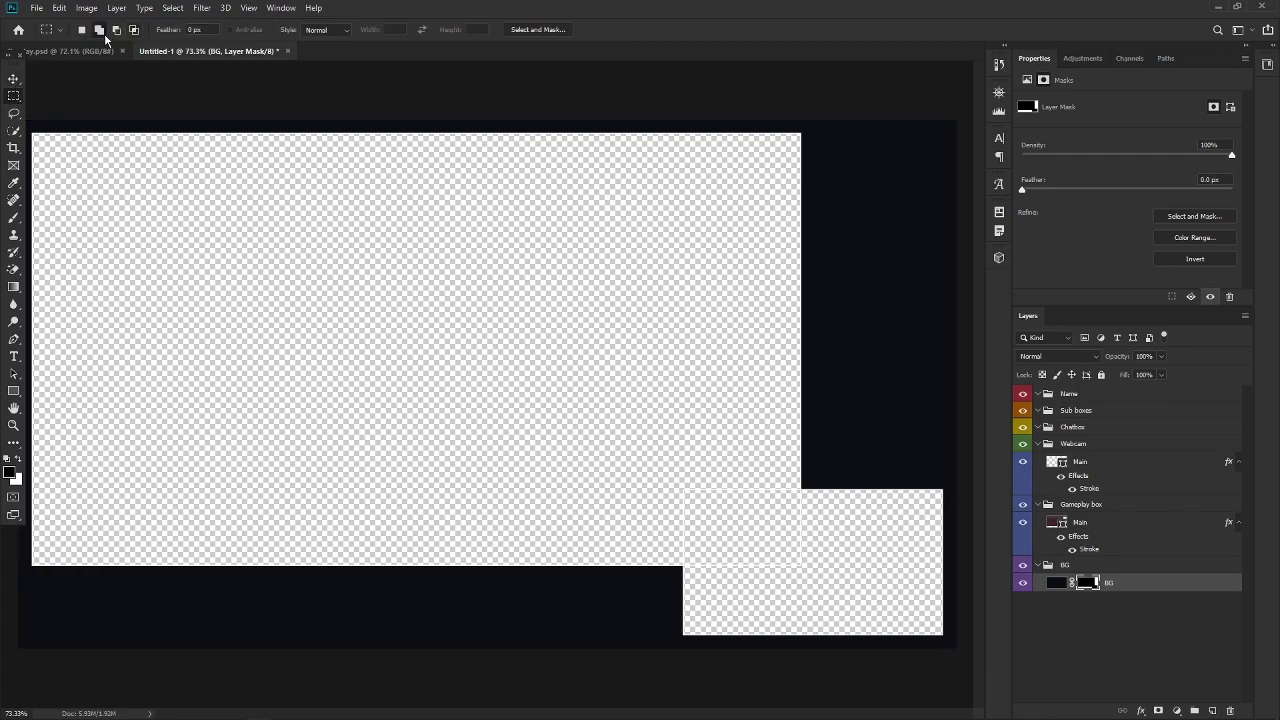
scroll(328, 632, "up", 3)
left_click_drag(272, 581, 697, 363)
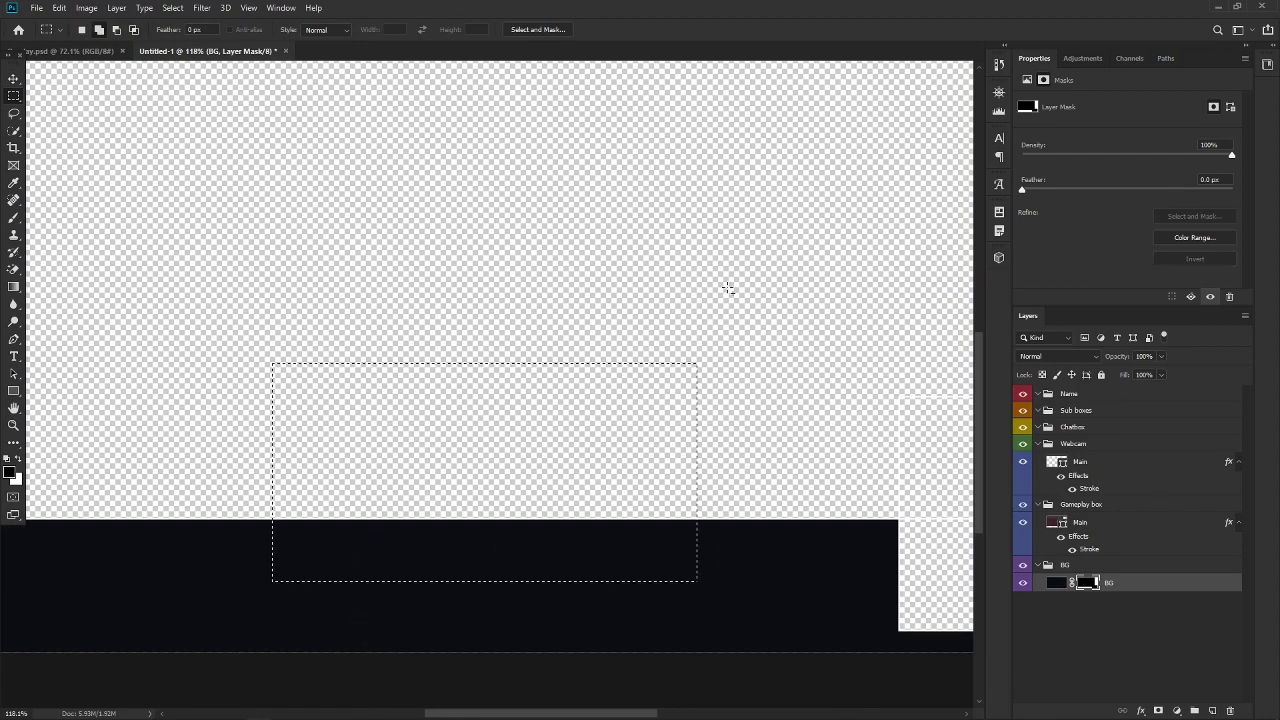
key("Delete")
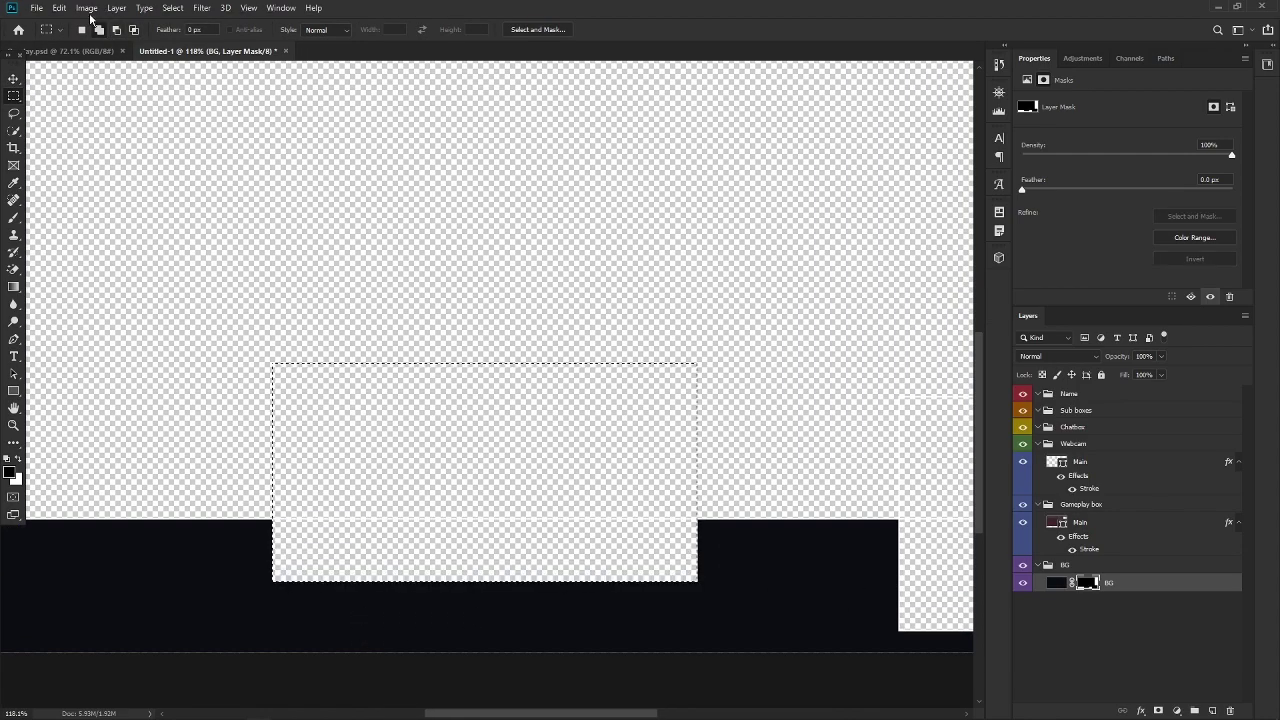
Step: Restore the dark background in a strip along the box's bottom edge, then deselect
left_click_drag(258, 577, 751, 280)
left_click(269, 106)
scroll(525, 640, "up", 3)
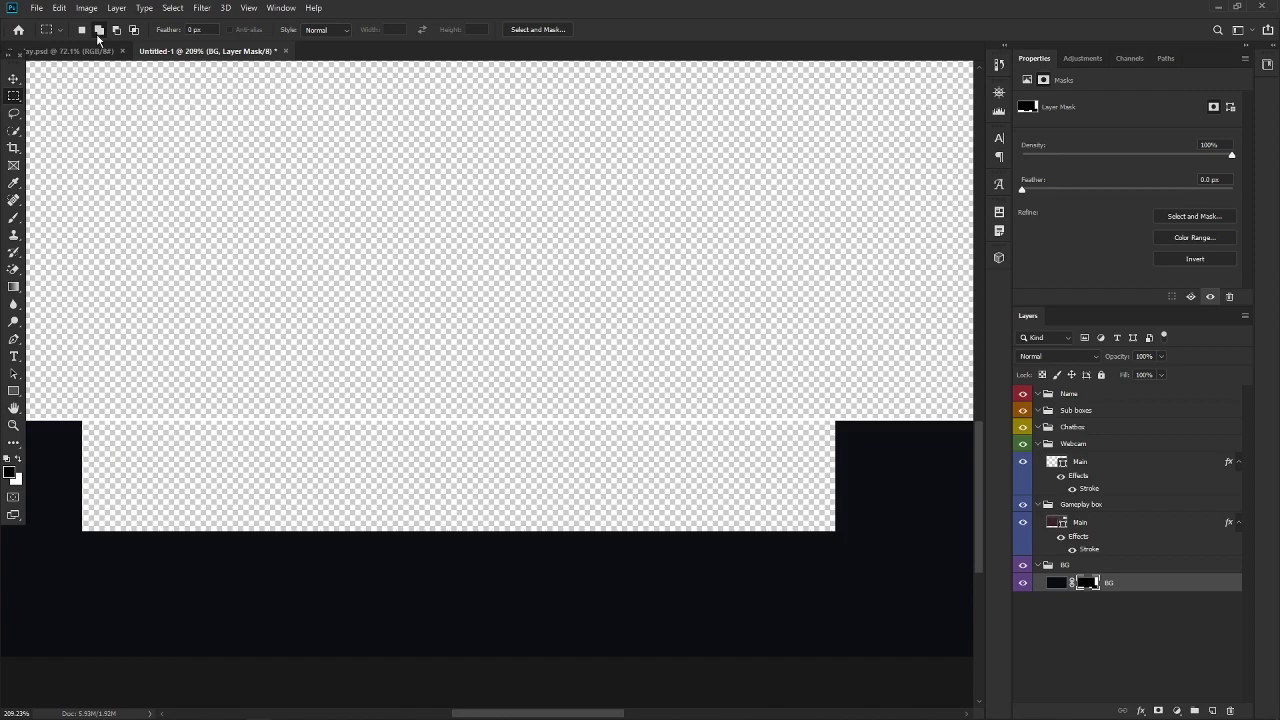
left_click_drag(55, 582, 875, 421)
key("ctrl+shift+Right")
key("ctrl+shift+Right")
key("ctrl+shift+Right")
key("ctrl+shift+Right")
key("ctrl+shift+Right")
key("ctrl+shift+Right")
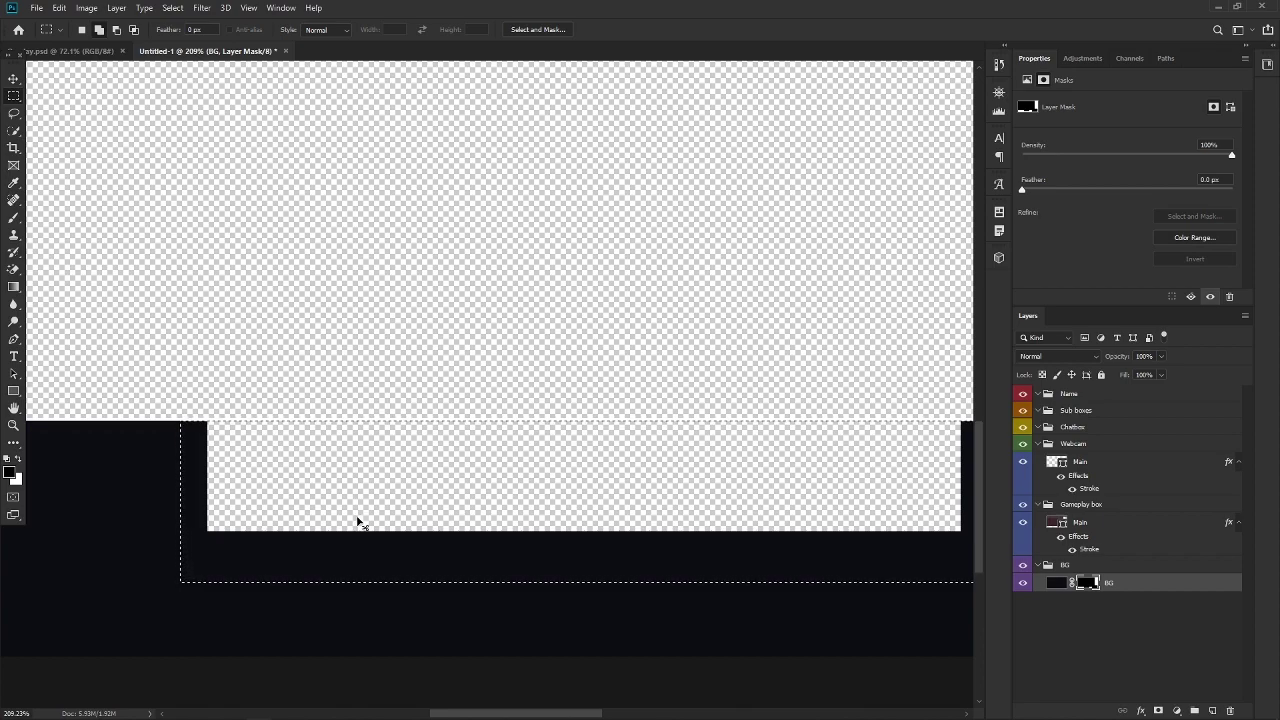
key("ctrl+BackSpace")
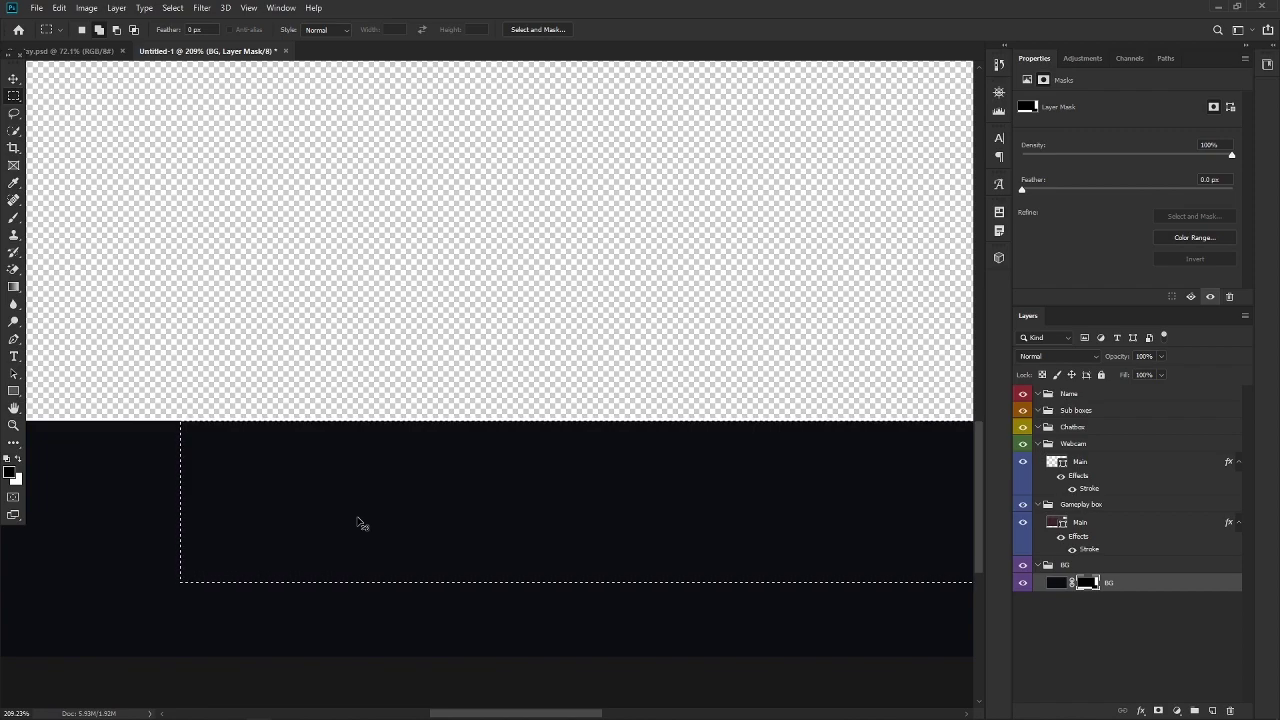
scroll(723, 511, "down", 3)
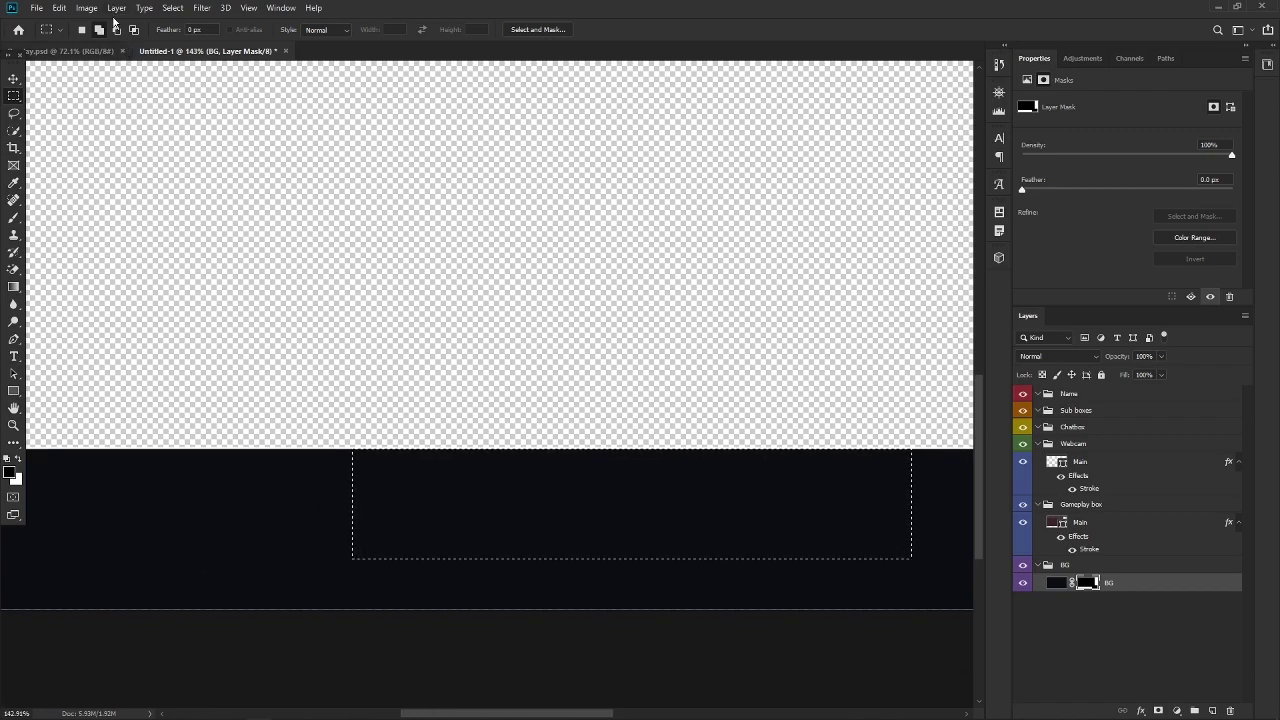
left_click_drag(306, 607, 938, 330)
scroll(504, 567, "down", 5)
scroll(504, 567, "up", 1)
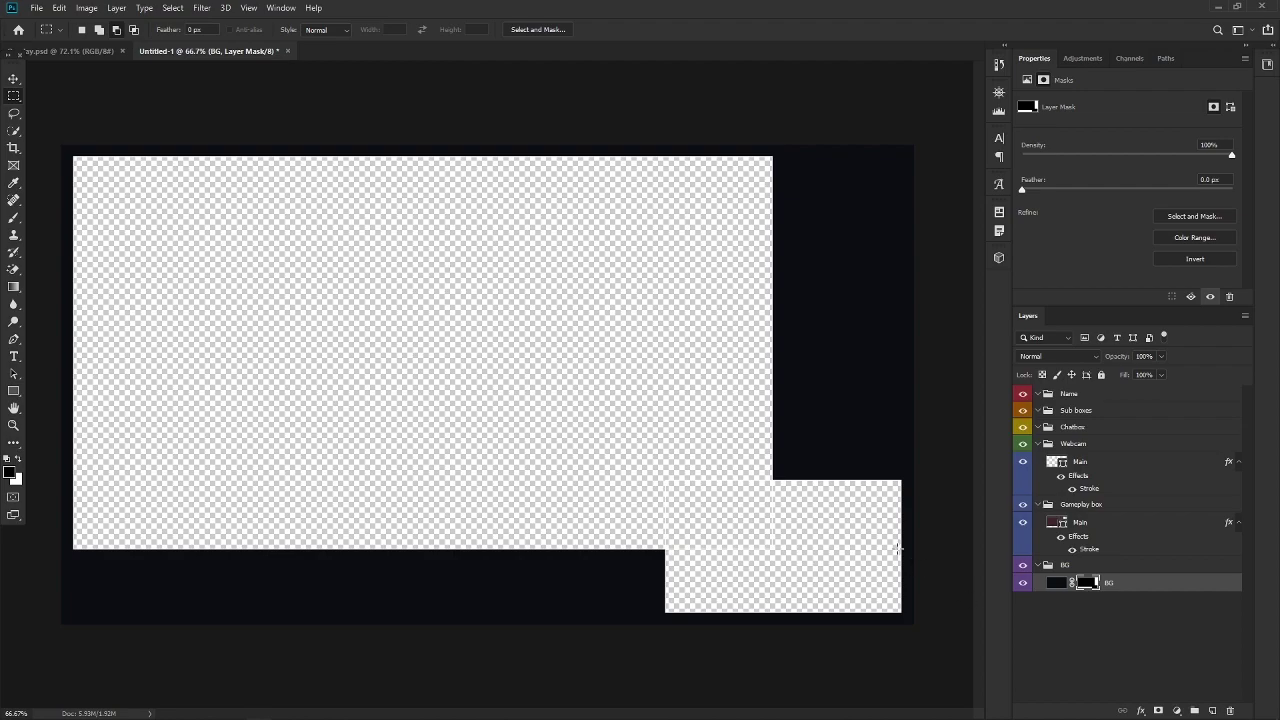
Step: Add a new layer below BG and fill it with dark grey #343434
left_click(1212, 712)
left_click_drag(1062, 584, 1100, 615)
key("alt+BackSpace")
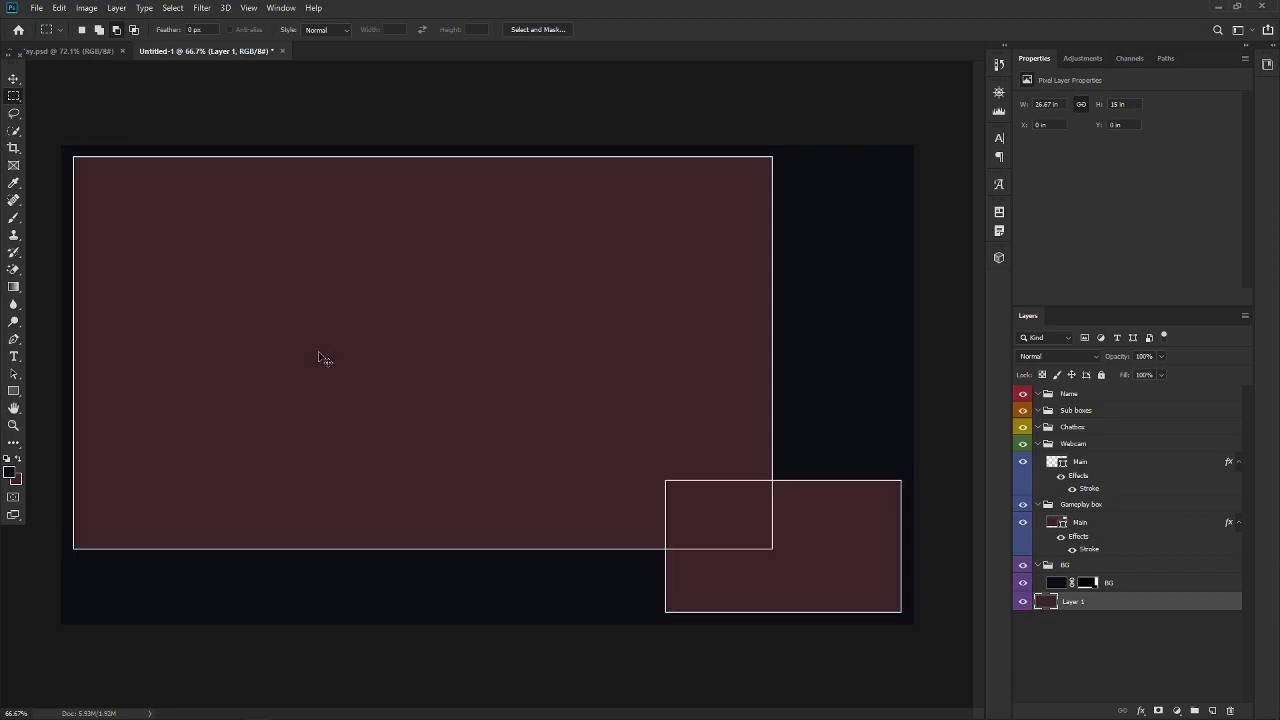
left_click(11, 475)
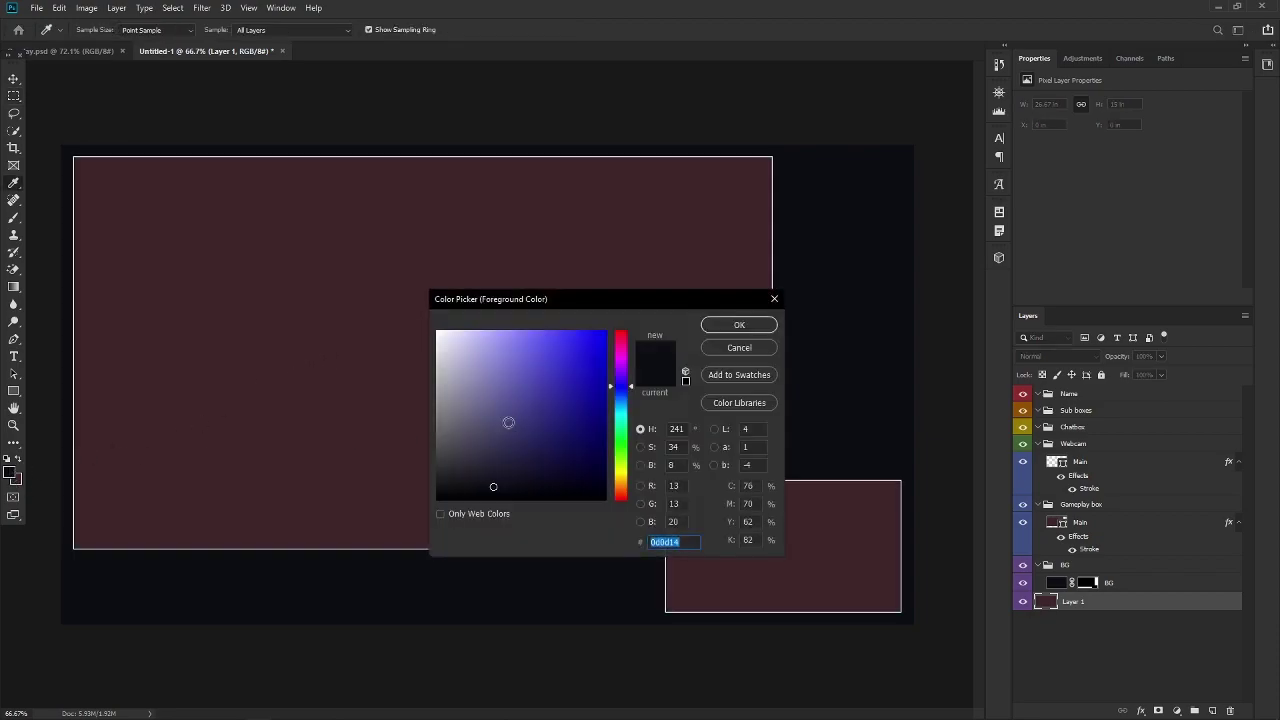
type("343434")
left_click(716, 330)
key("m")
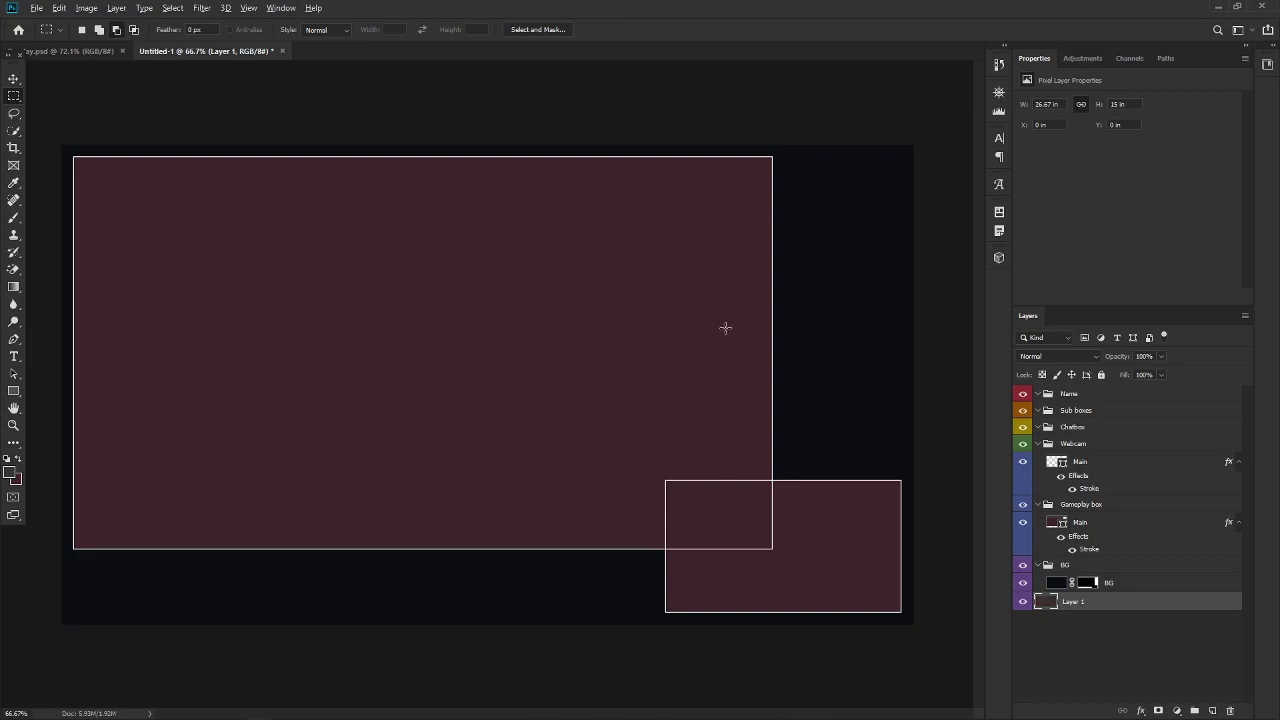
key("alt+BackSpace")
Step: Select and then deselect the large gameplay rectangle with the Move tool
left_click(13, 78)
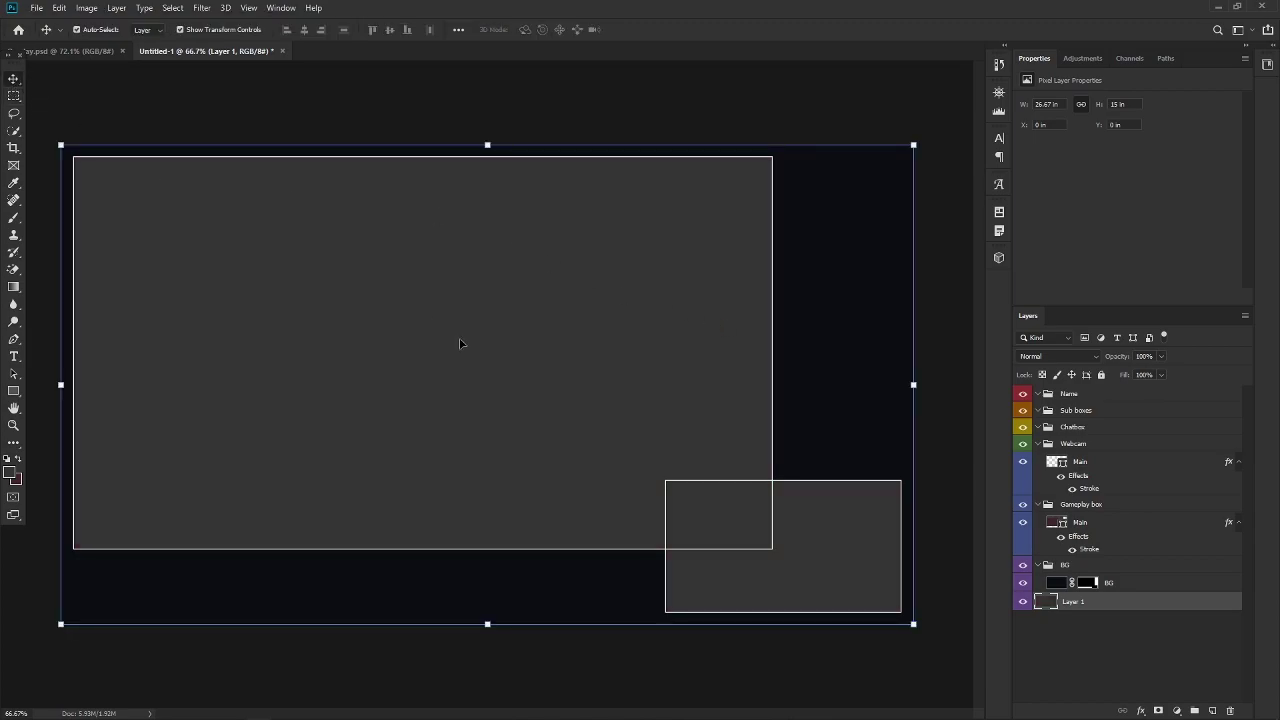
left_click(460, 346)
scroll(711, 617, "up", 3)
left_click(814, 560)
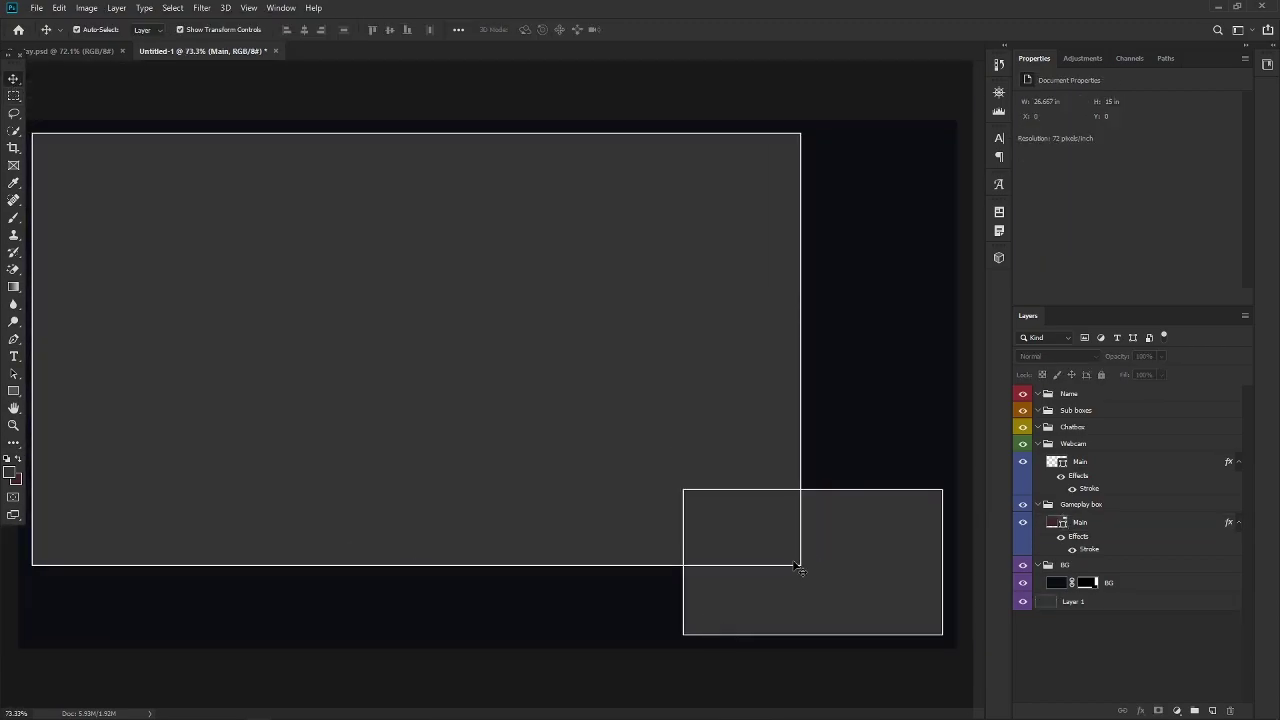
scroll(789, 534, "up", 6)
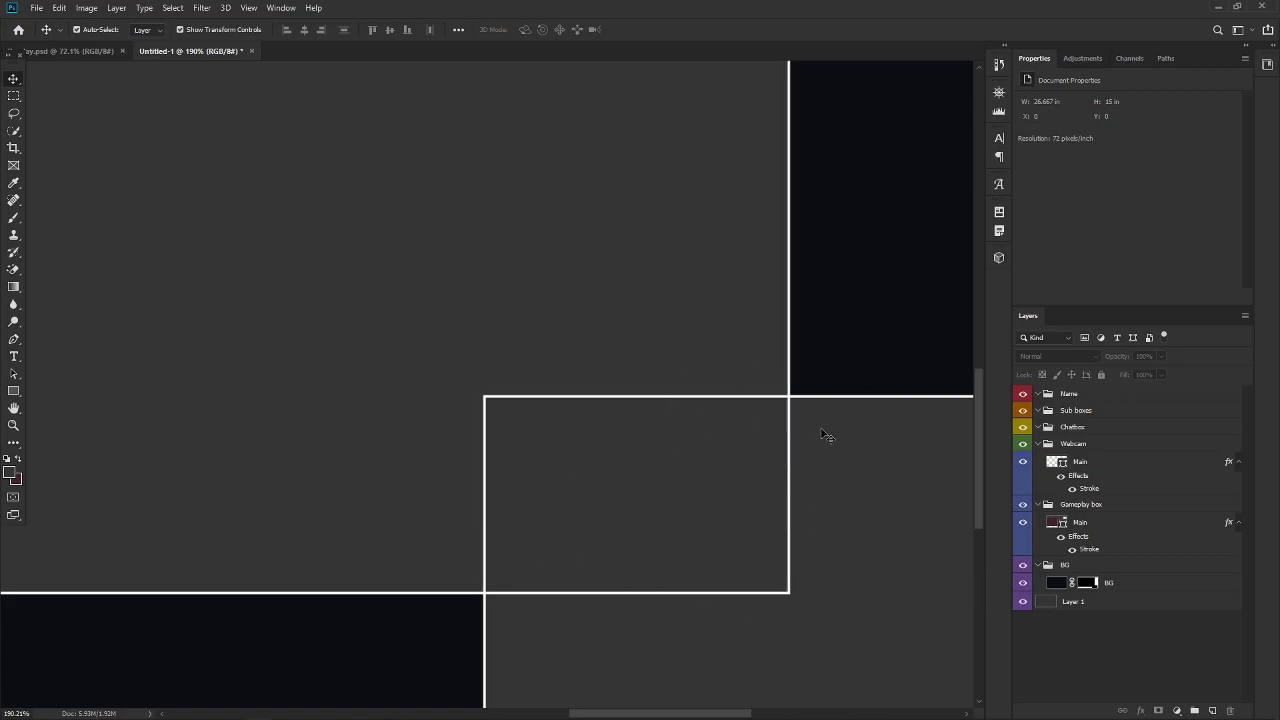
Step: Add a layer mask to the Gameplay box group
left_click(1082, 522)
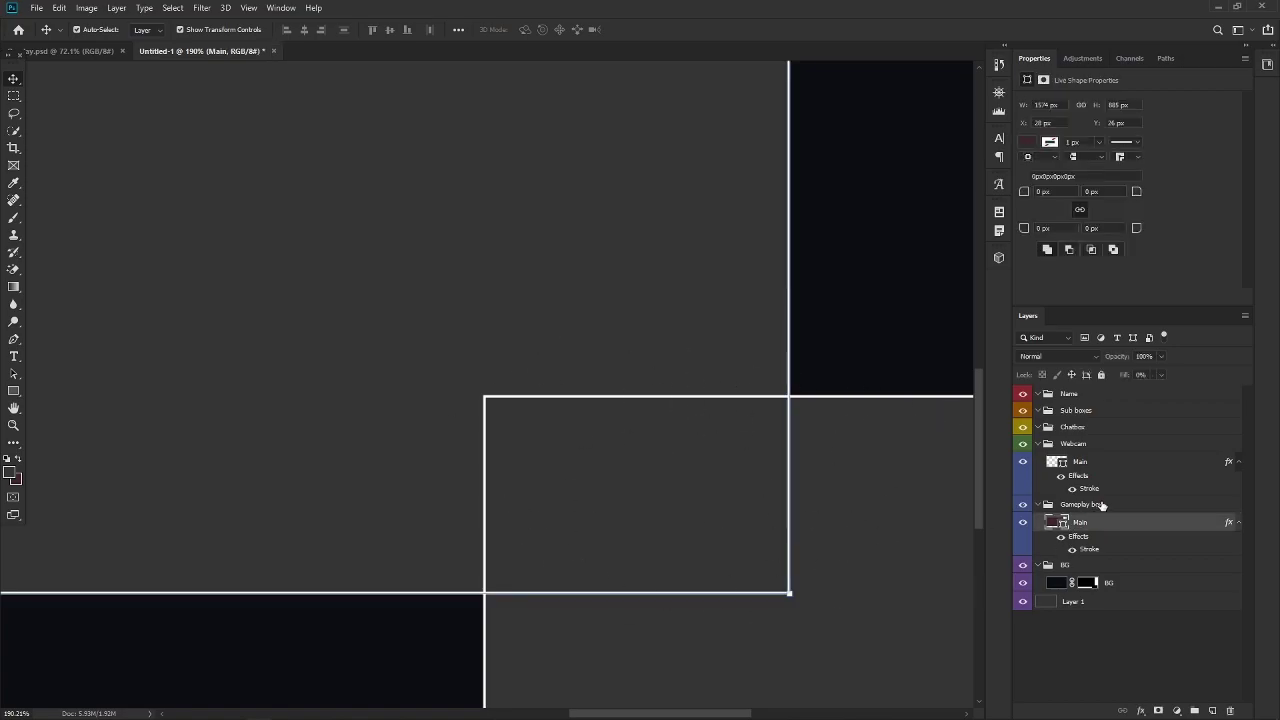
left_click(1101, 505)
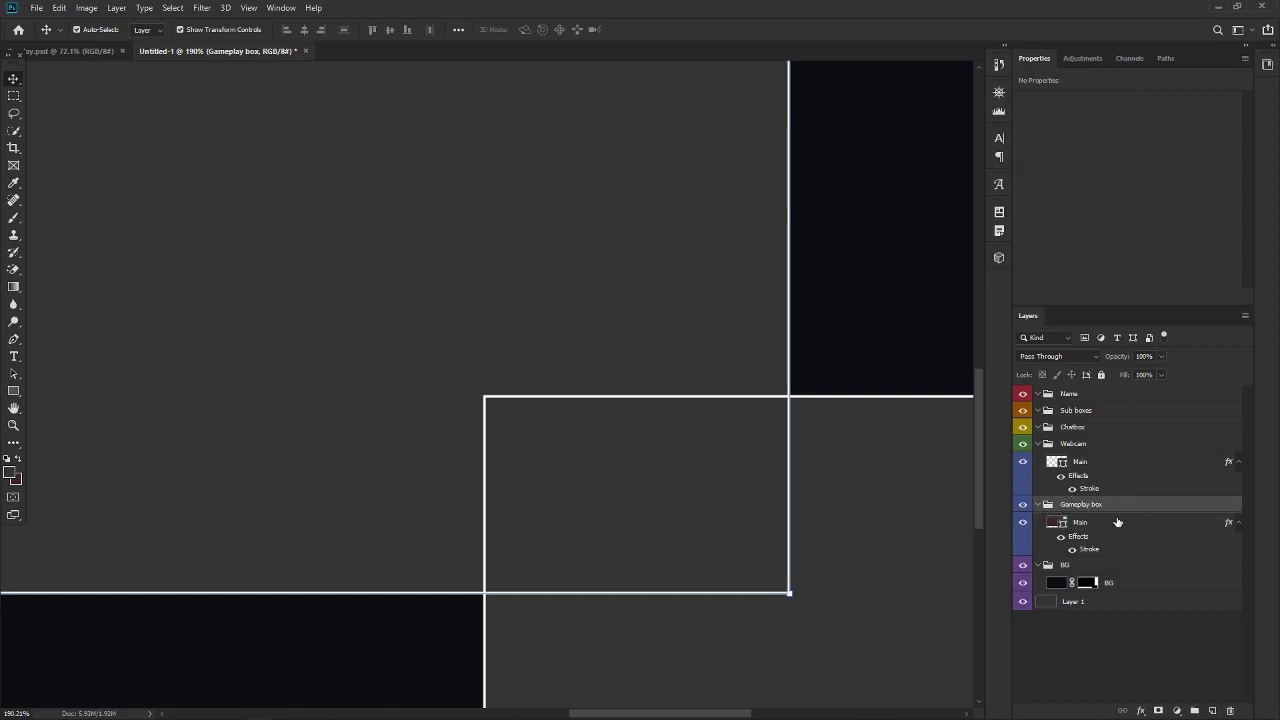
left_click(1082, 525)
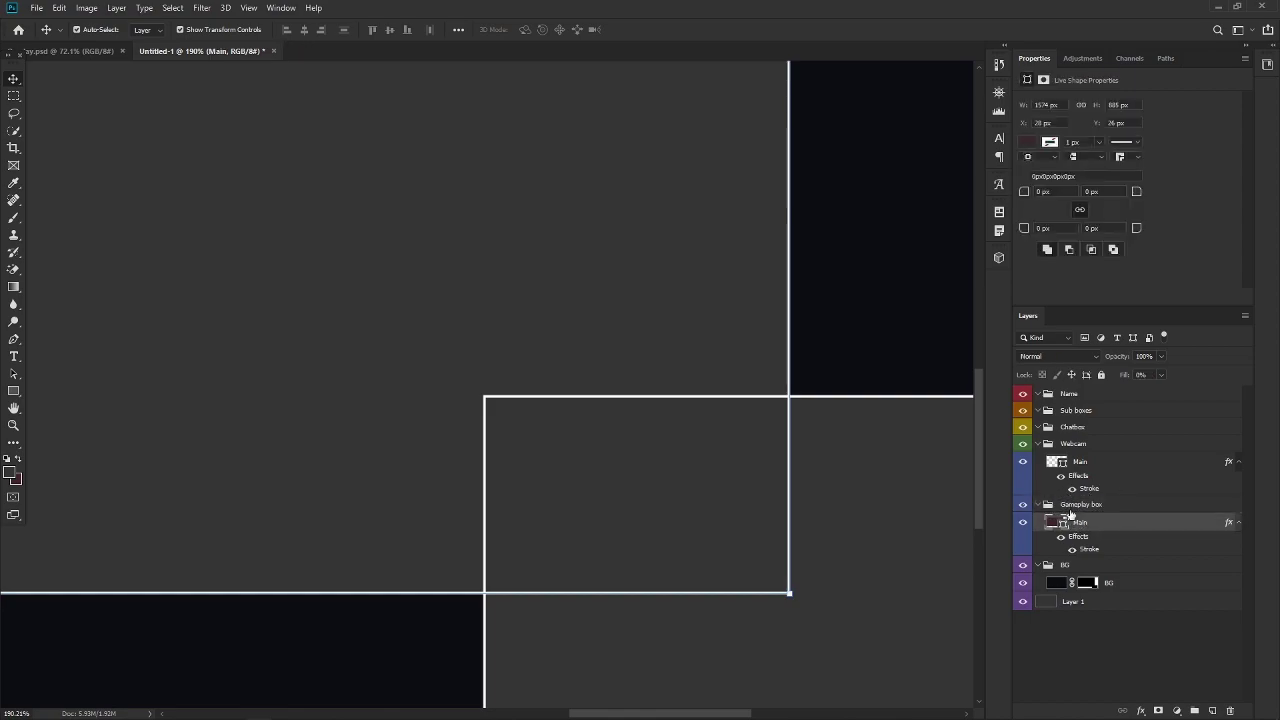
left_click(1102, 507)
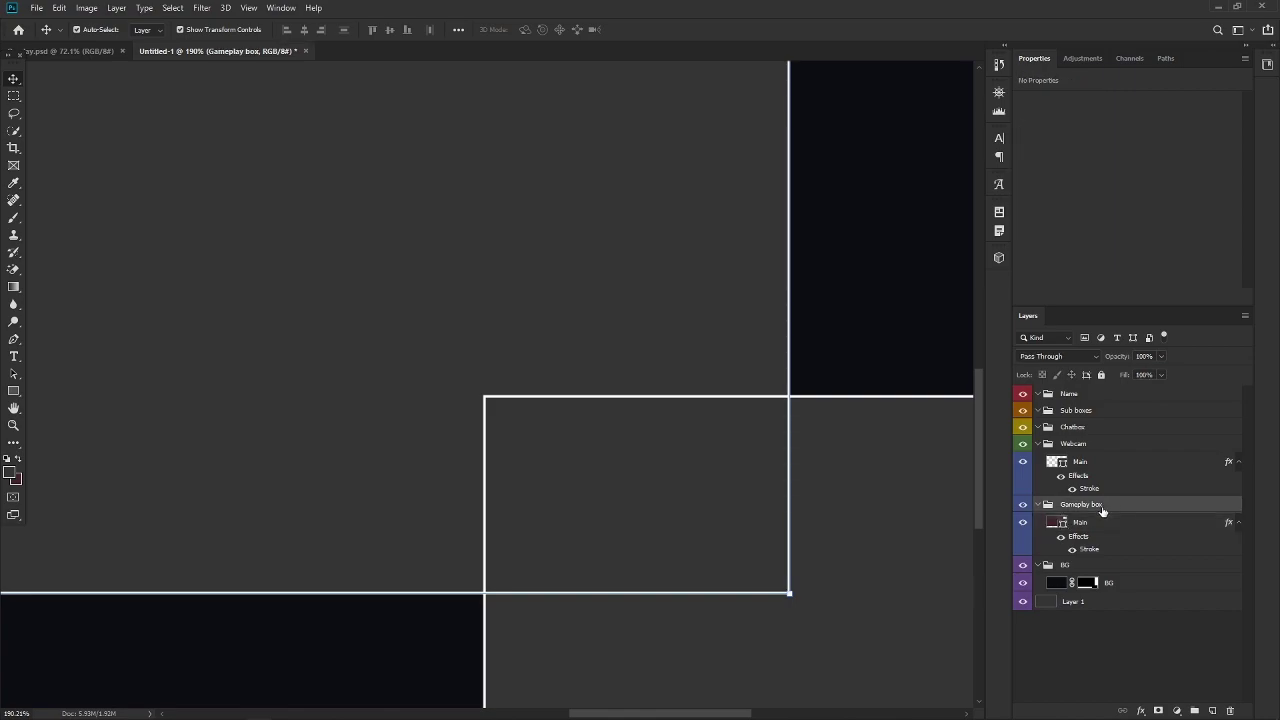
left_click(1157, 710)
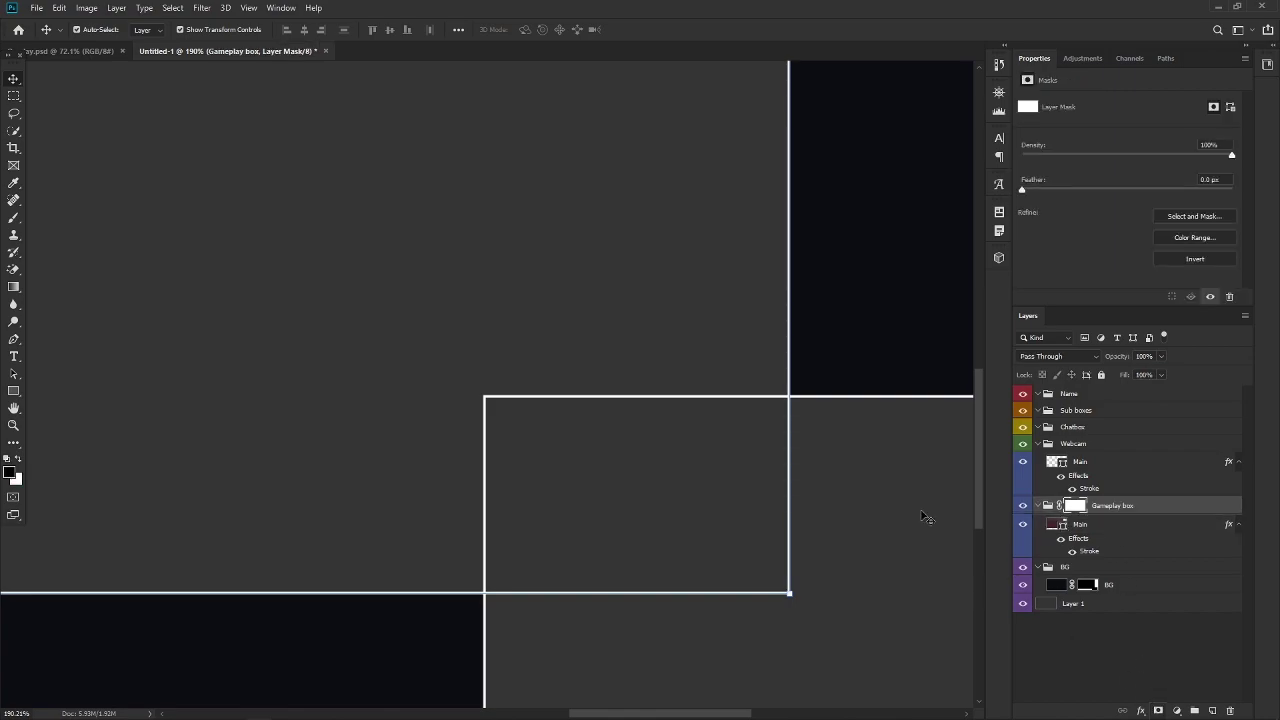
Step: Hide the gameplay outline where it overlaps the webcam box, then collapse the Webcam group
left_click(13, 95)
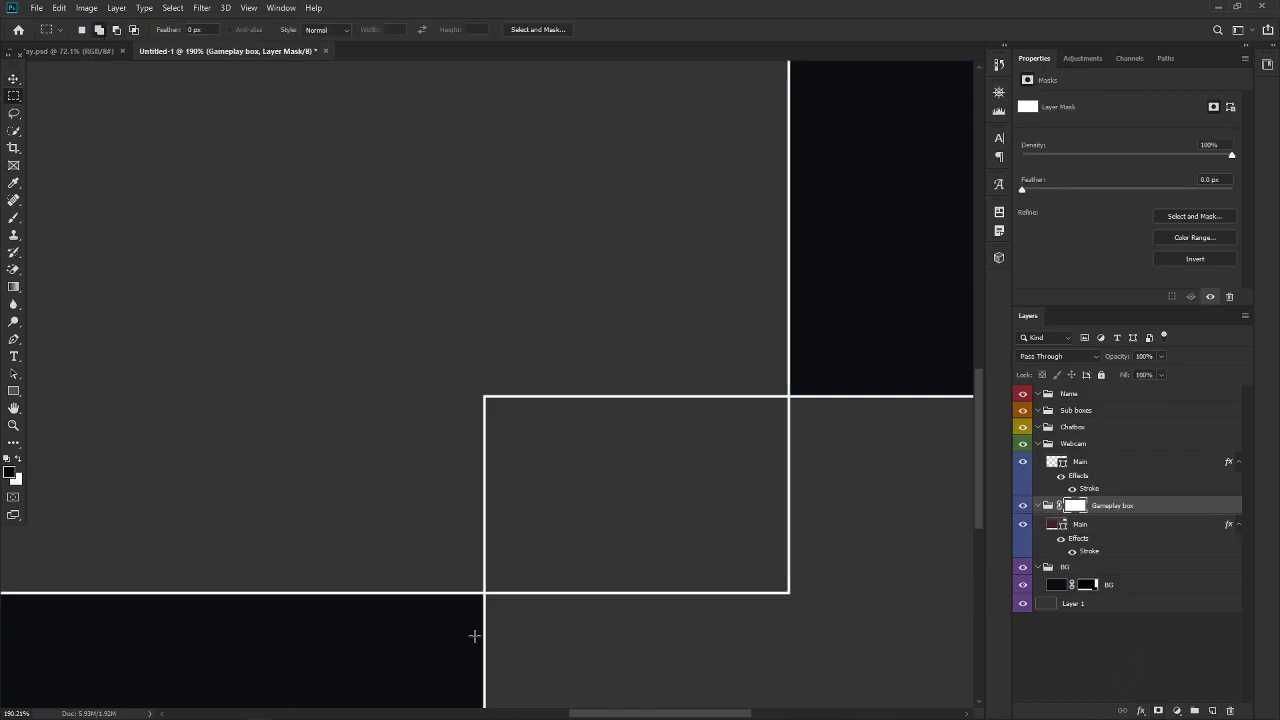
left_click_drag(483, 632, 837, 397)
key("Delete")
left_click(99, 29)
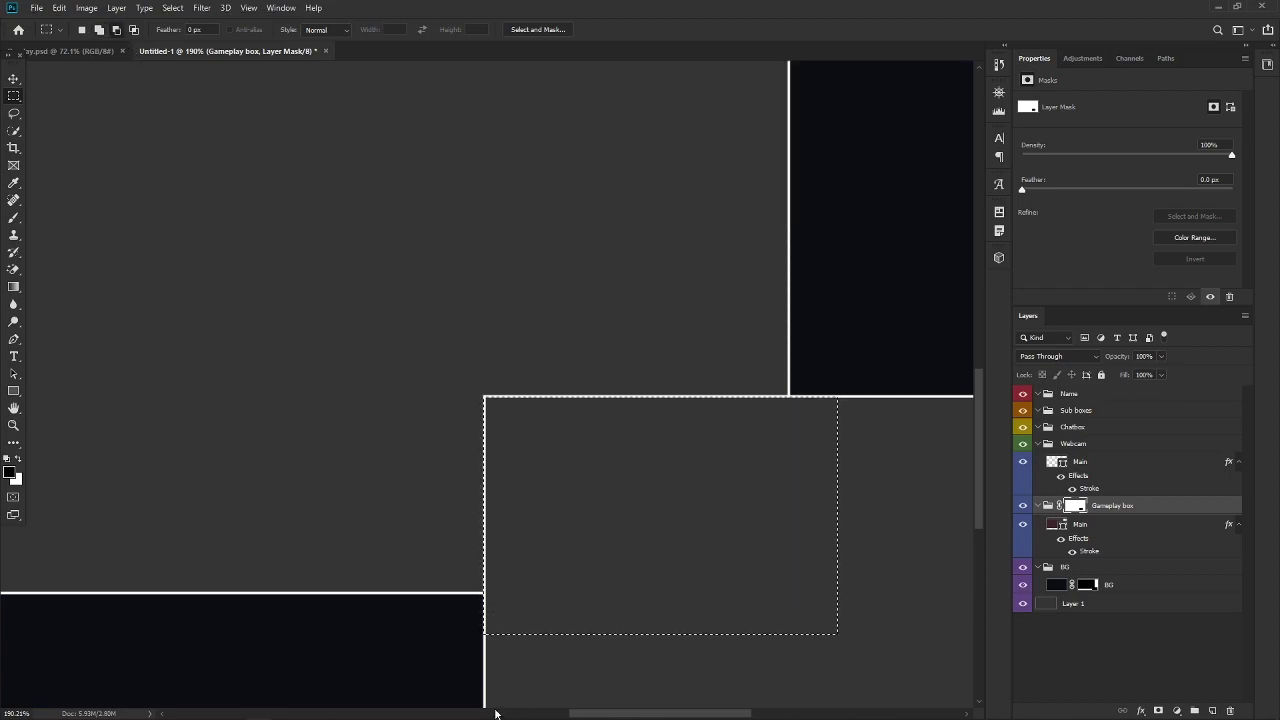
left_click_drag(452, 660, 908, 360)
key("ctrl+minus")
key("ctrl+minus")
key("ctrl+minus")
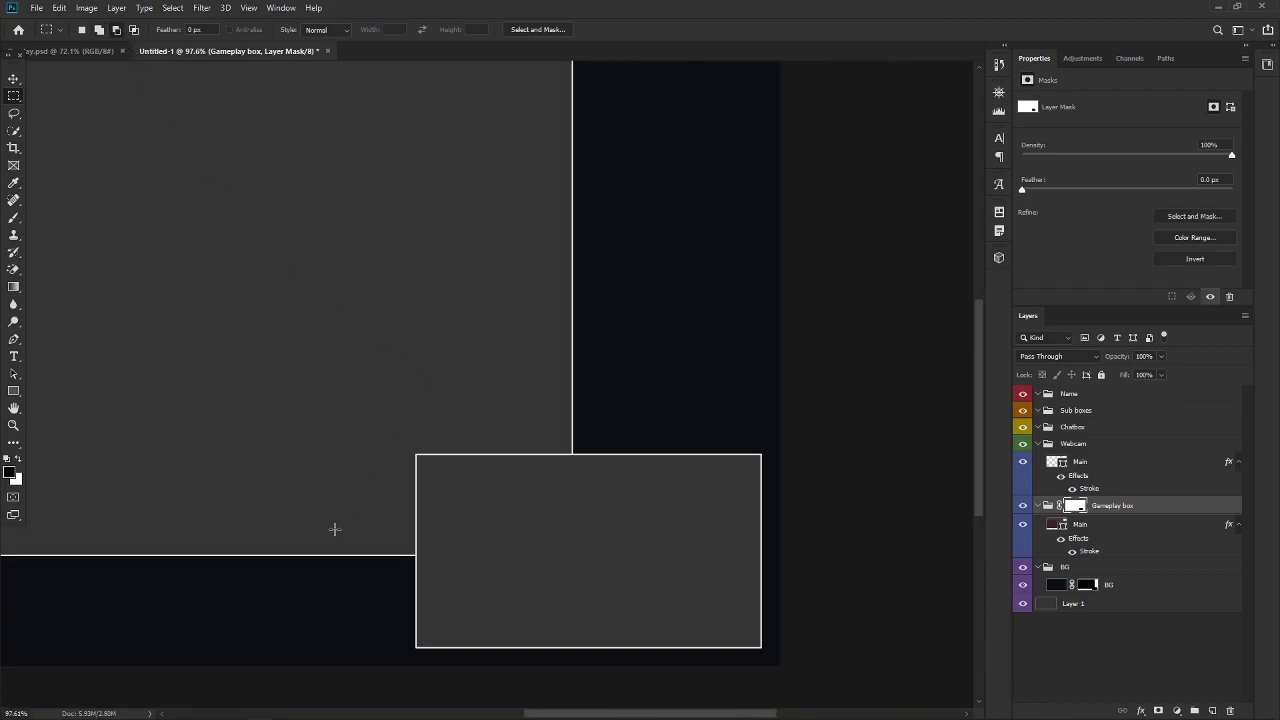
key("ctrl+plus")
key("ctrl+minus")
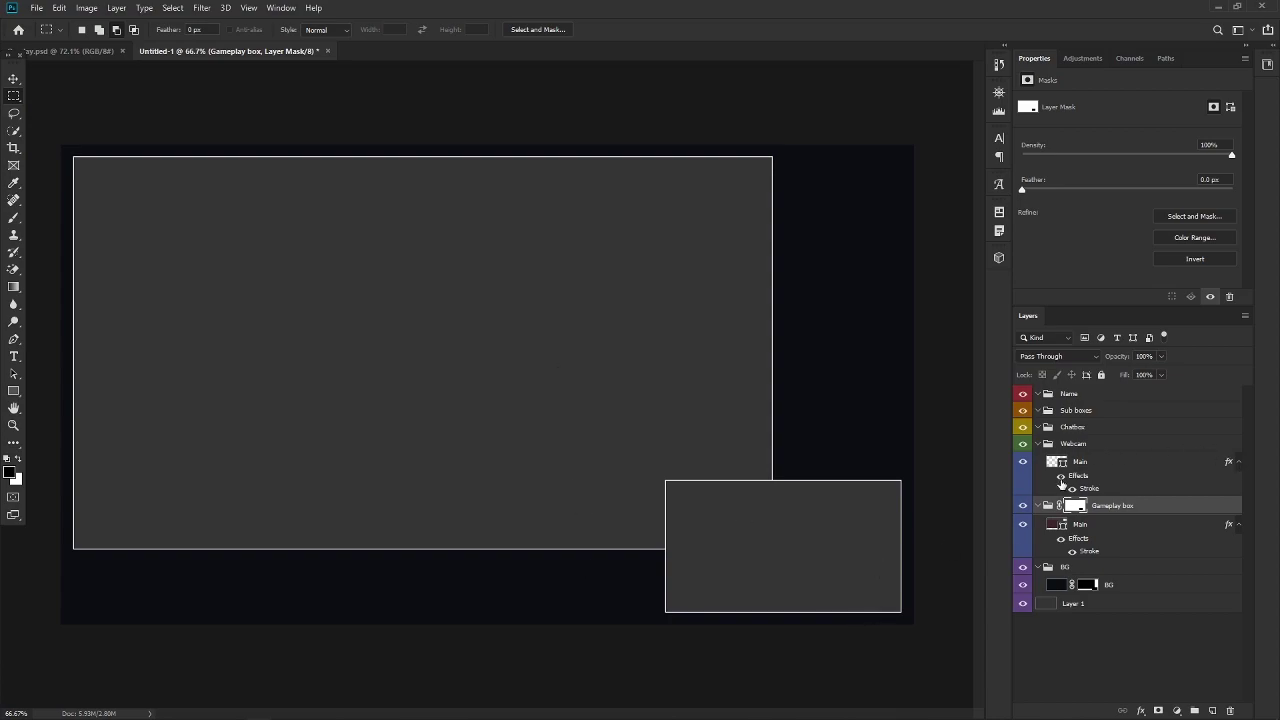
left_click(1040, 443)
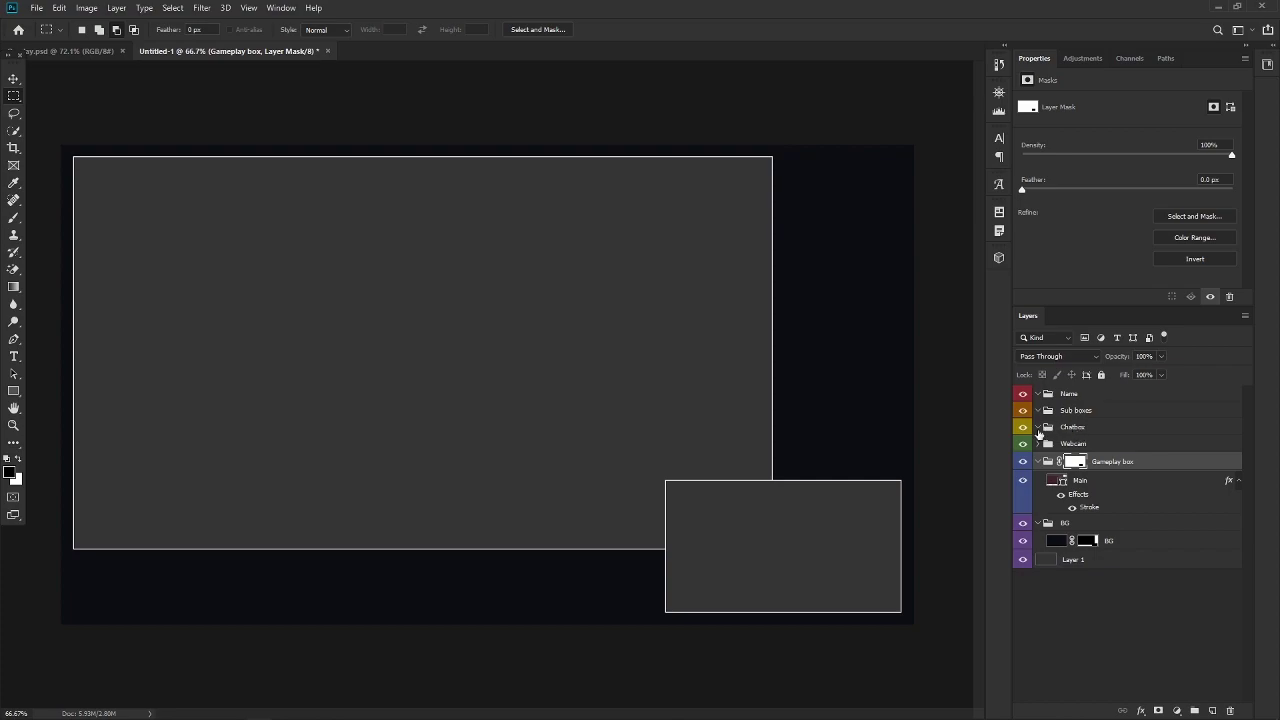
Step: Draw a tall rectangle in the Chatbox group, right of the main gameplay box
left_click(1044, 428)
left_click(14, 392)
scroll(811, 471, "up", 2)
left_click_drag(816, 396, 534, 464)
left_click_drag(524, 542, 695, 313)
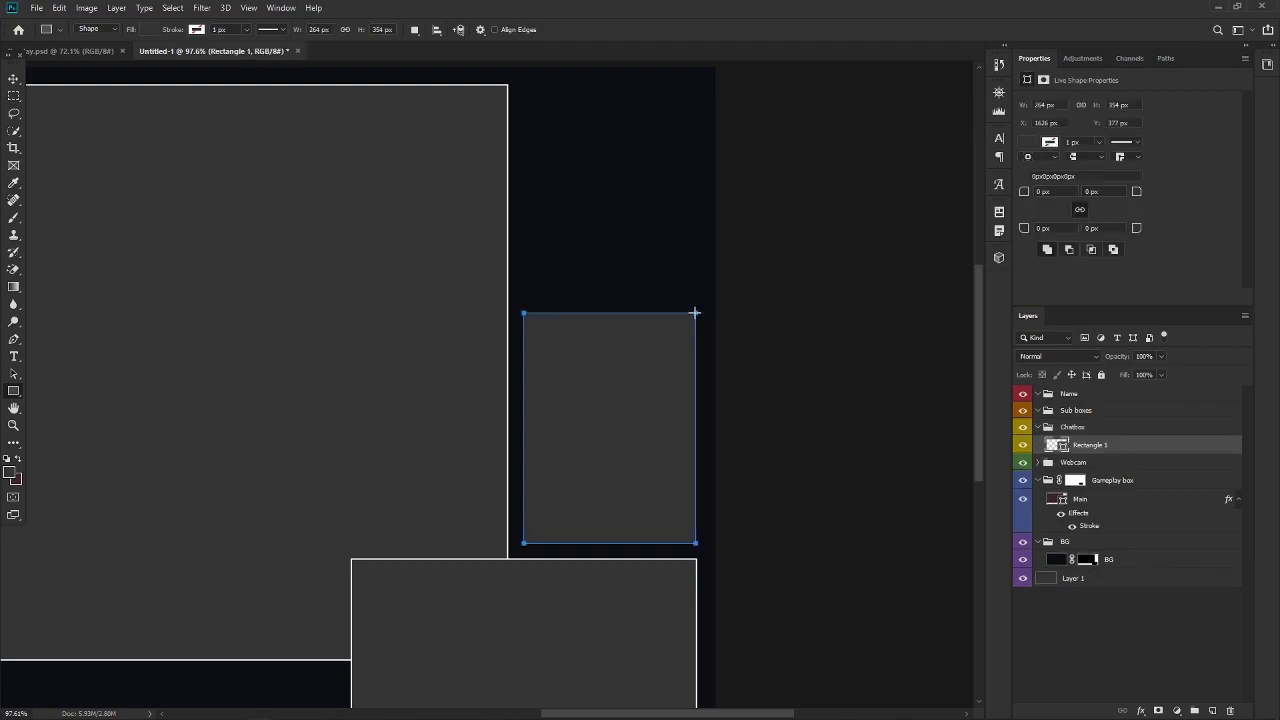
Step: Style Rectangle 1 with 0 fill opacity, a white stroke and a 30% opacity Satin
right_click(1103, 447)
left_click(988, 171)
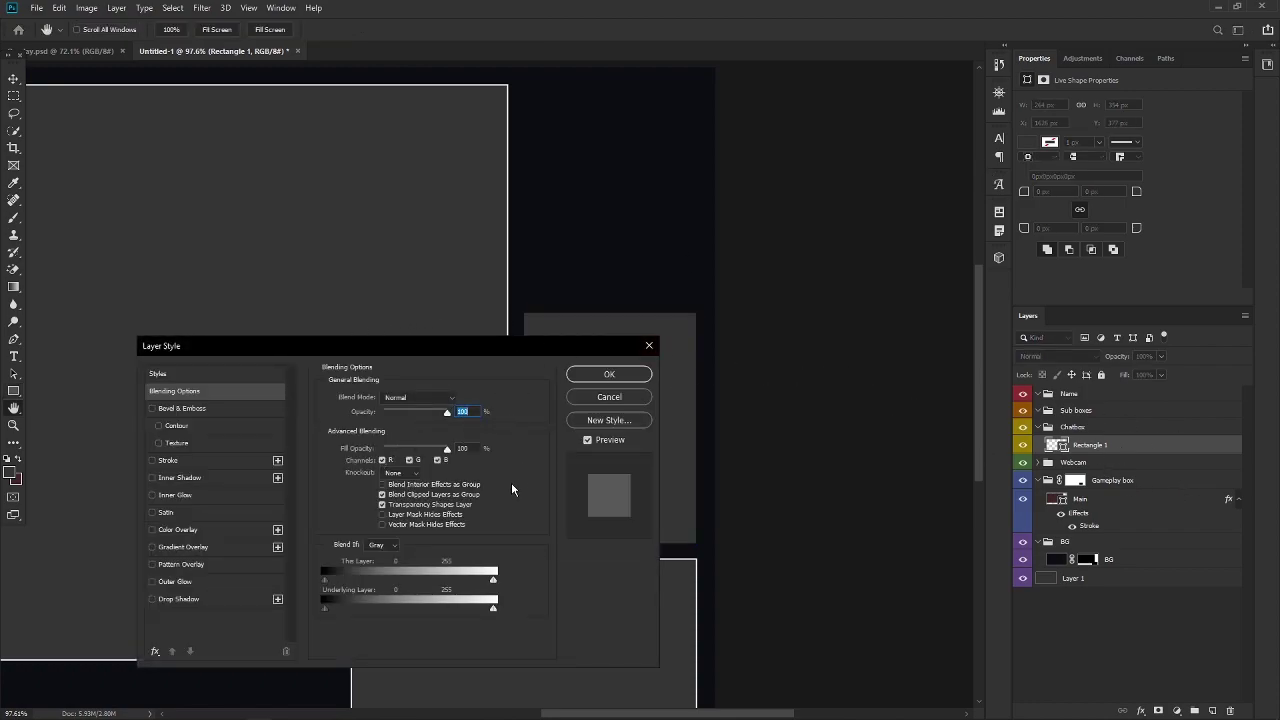
left_click_drag(401, 450, 346, 452)
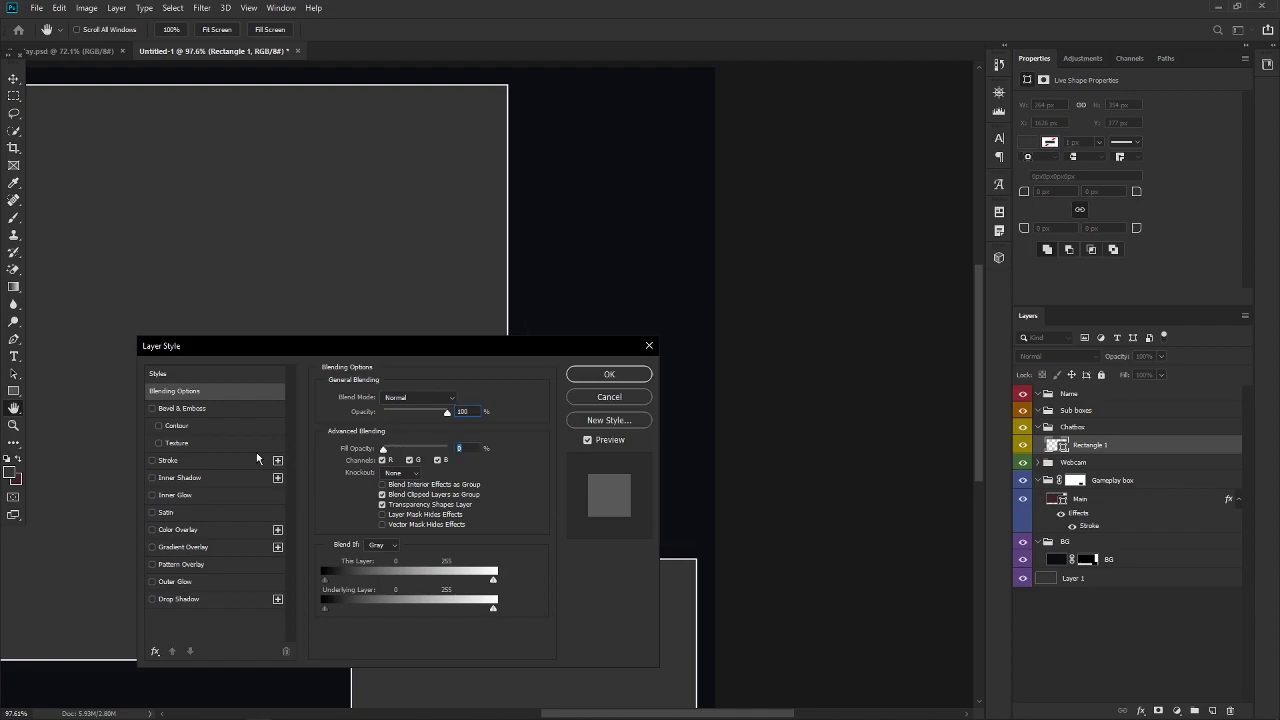
left_click(152, 460)
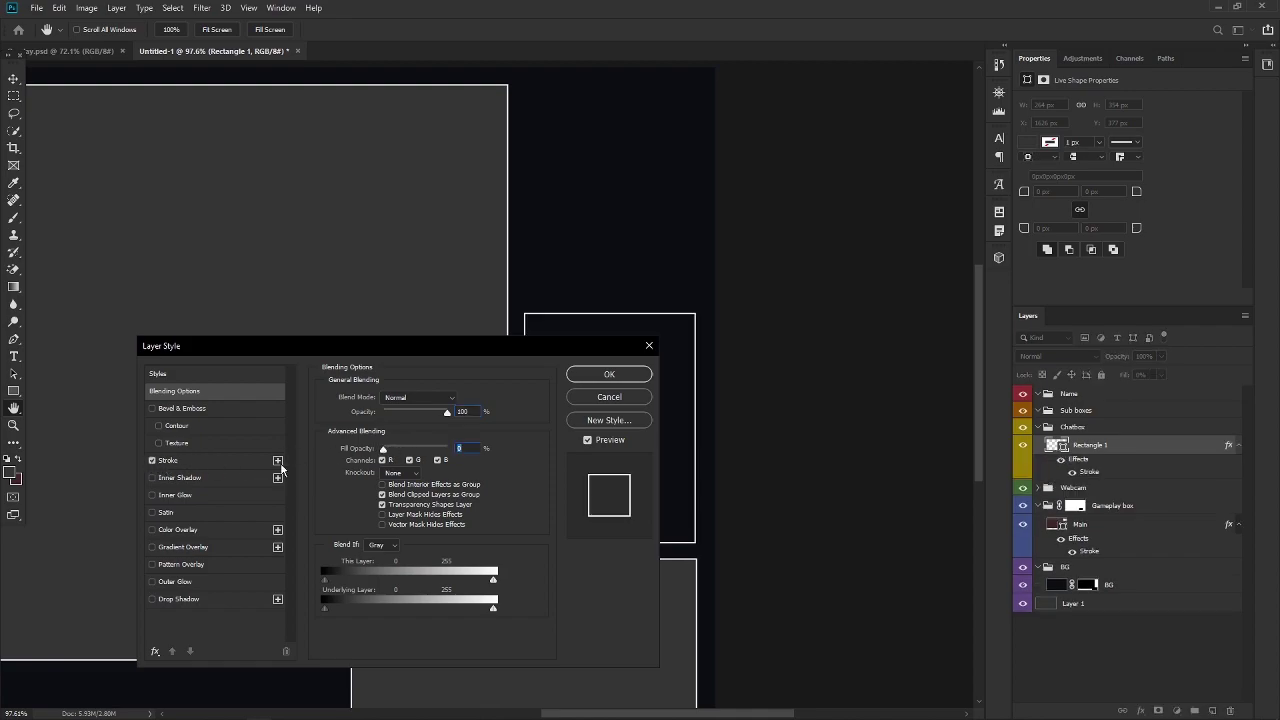
left_click_drag(520, 344, 1083, 330)
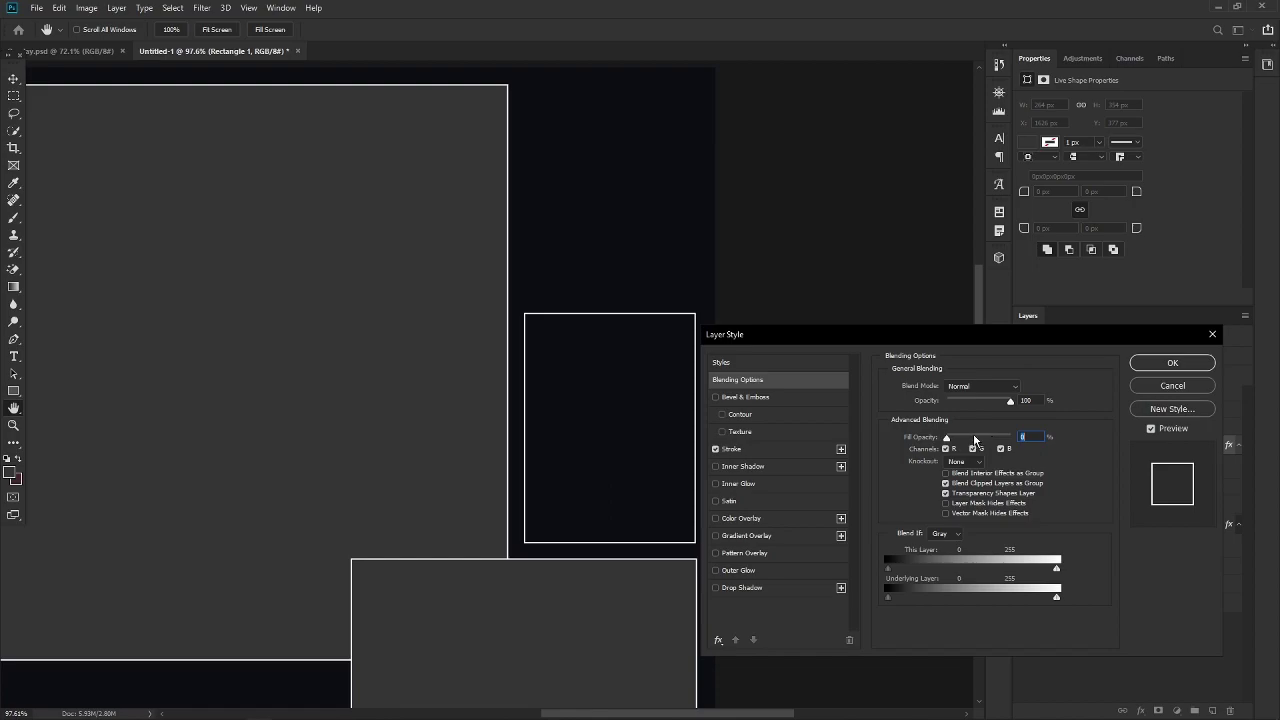
left_click_drag(948, 437, 867, 456)
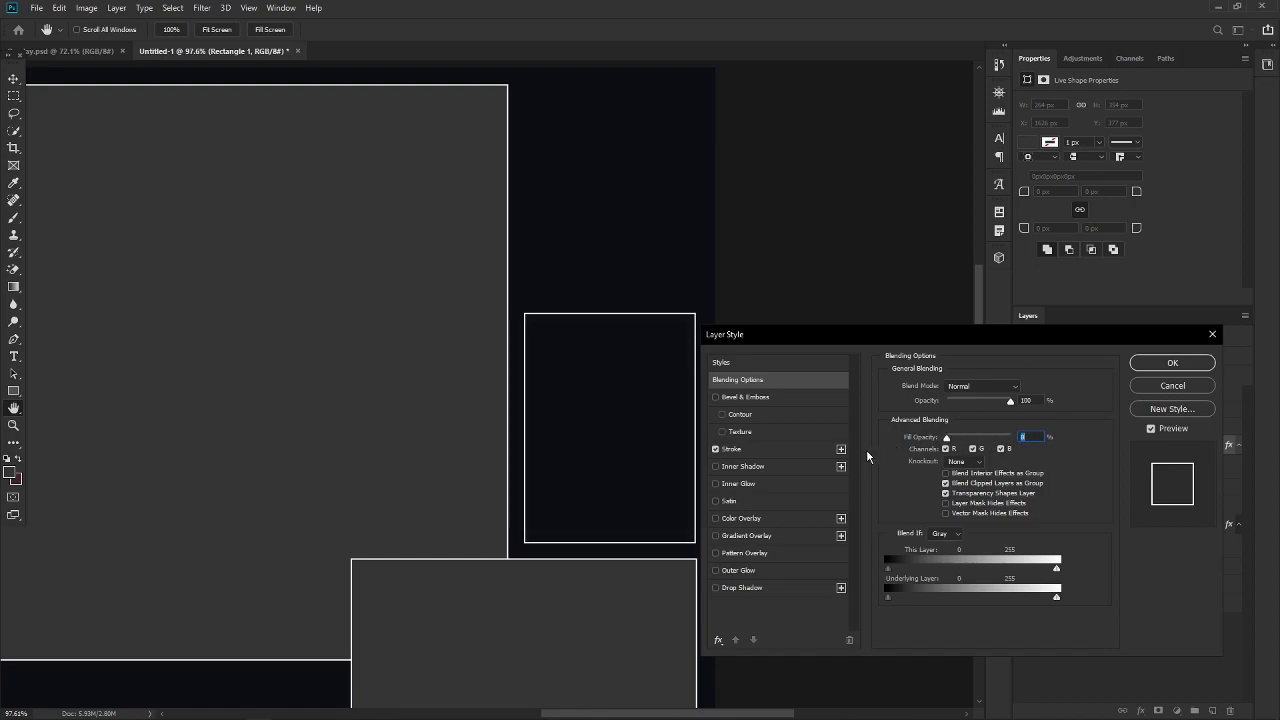
left_click(729, 501)
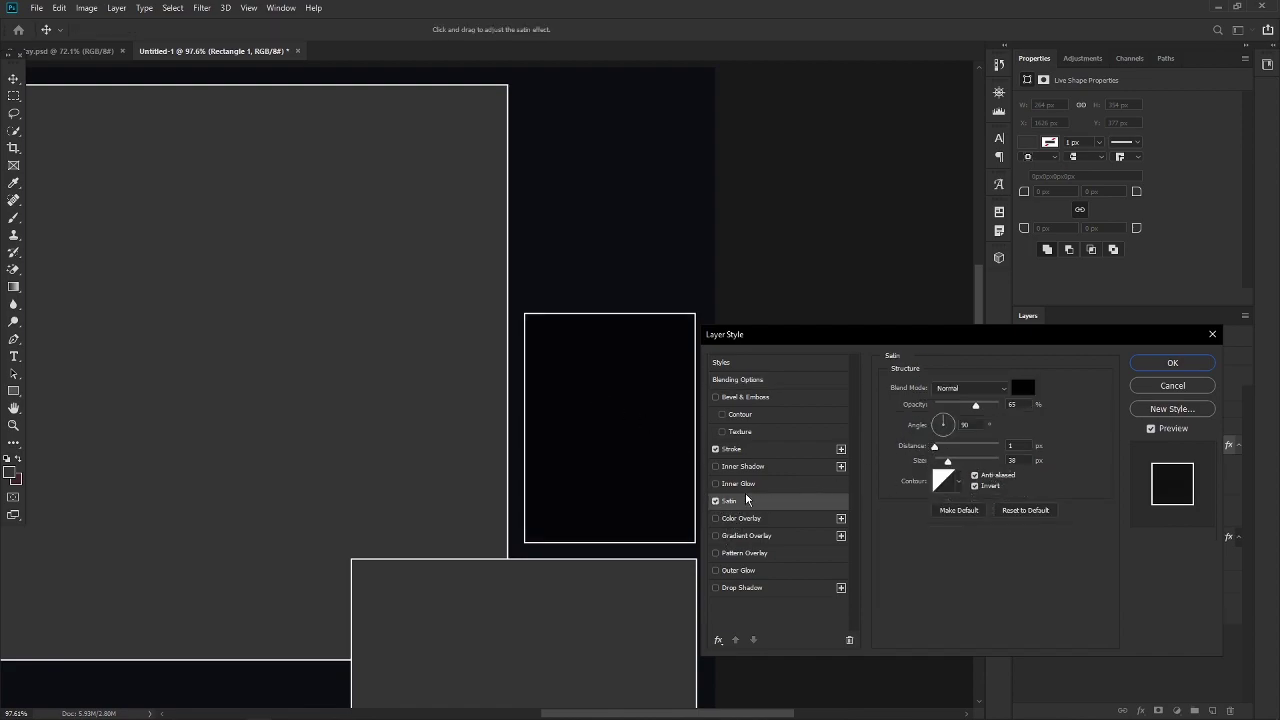
left_click_drag(979, 410, 934, 410)
type("30")
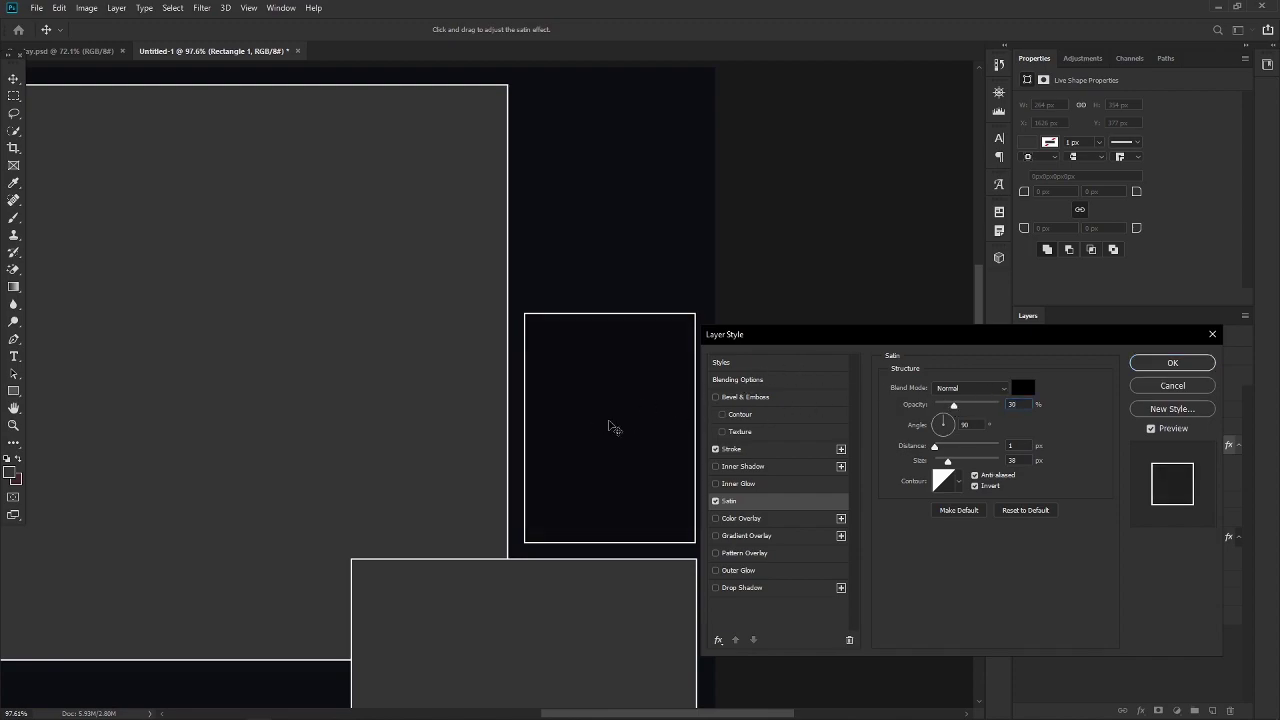
left_click(776, 449)
Step: Apply the stroke and satin effects to the right-hand box
left_click(1174, 363)
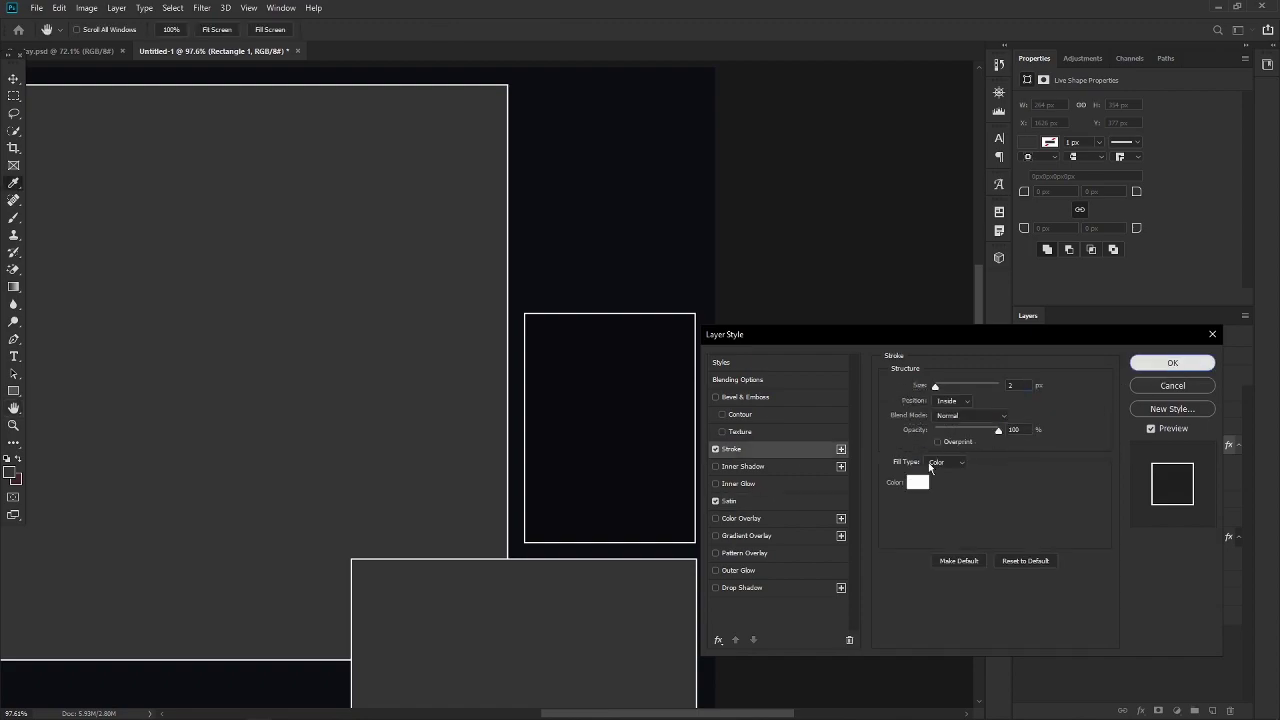
left_click(15, 82)
left_click(749, 257)
scroll(523, 649, "up", 5)
left_click_drag(697, 526, 585, 551)
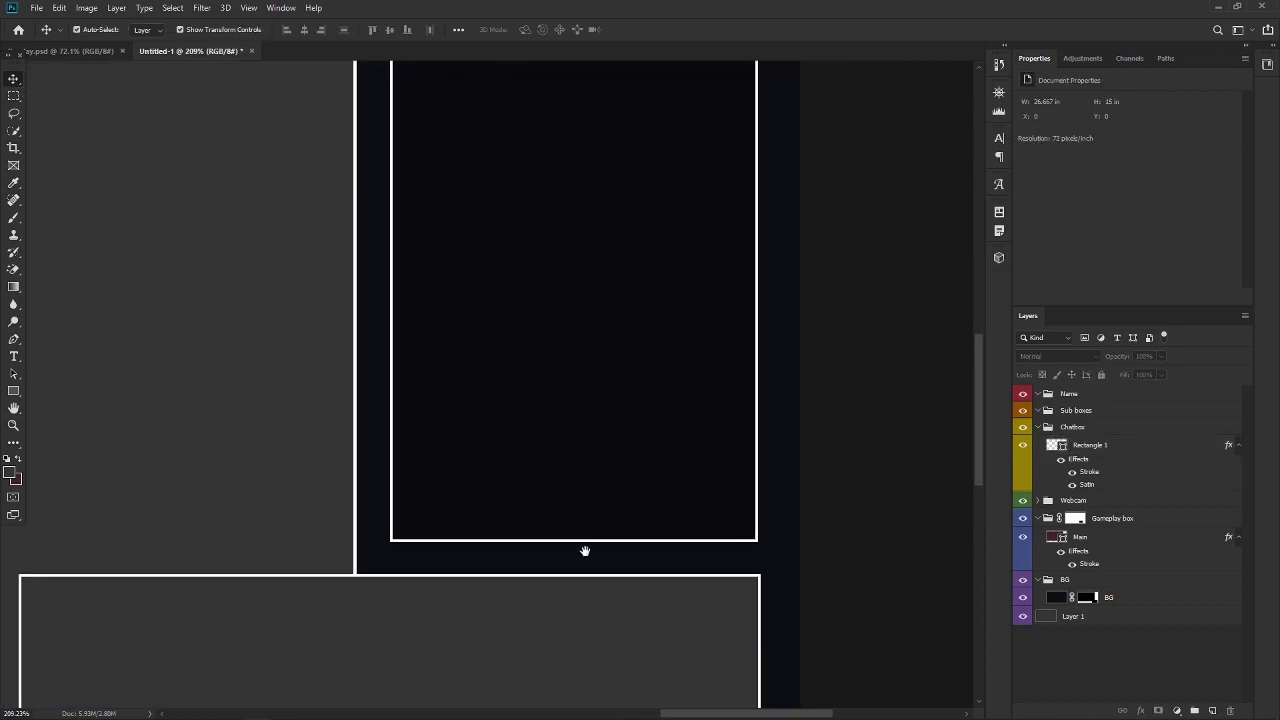
left_click_drag(584, 356, 586, 417)
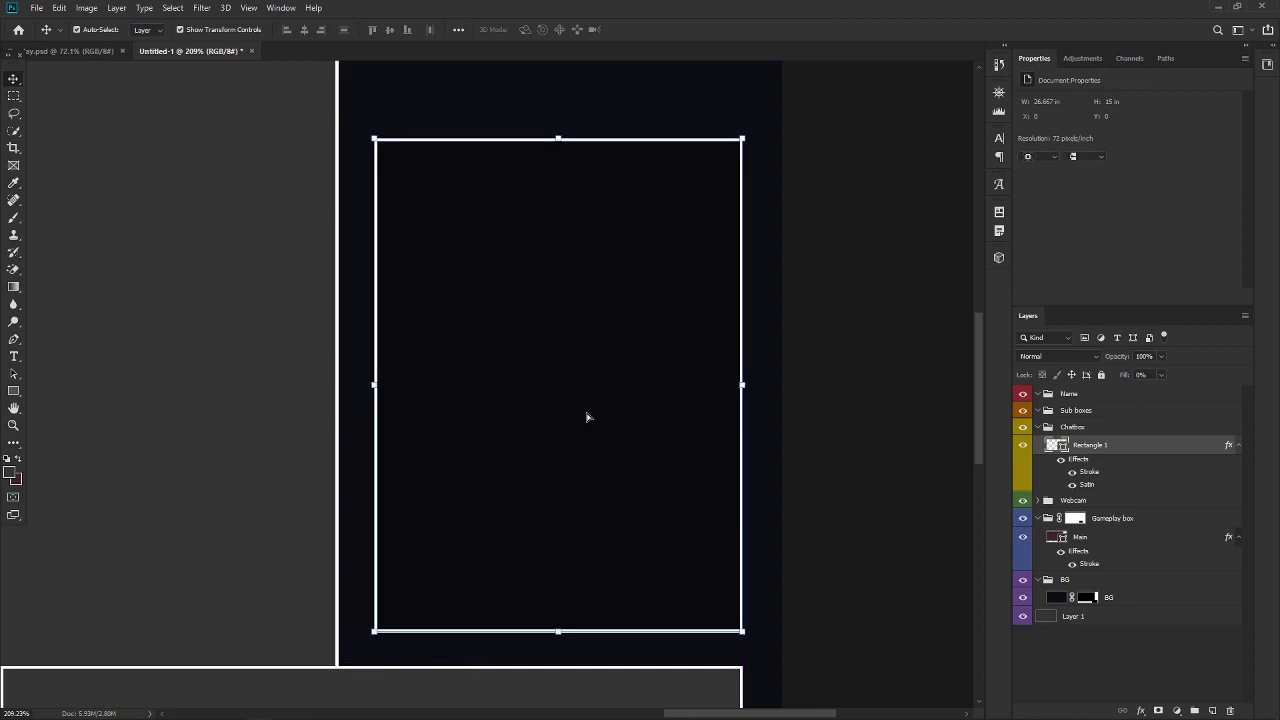
Step: Stretch the right-hand rectangle's top edge up to the top of the layout
left_click(874, 431)
scroll(455, 677, "up", 2)
scroll(455, 677, "down", 2)
scroll(455, 672, "down", 4)
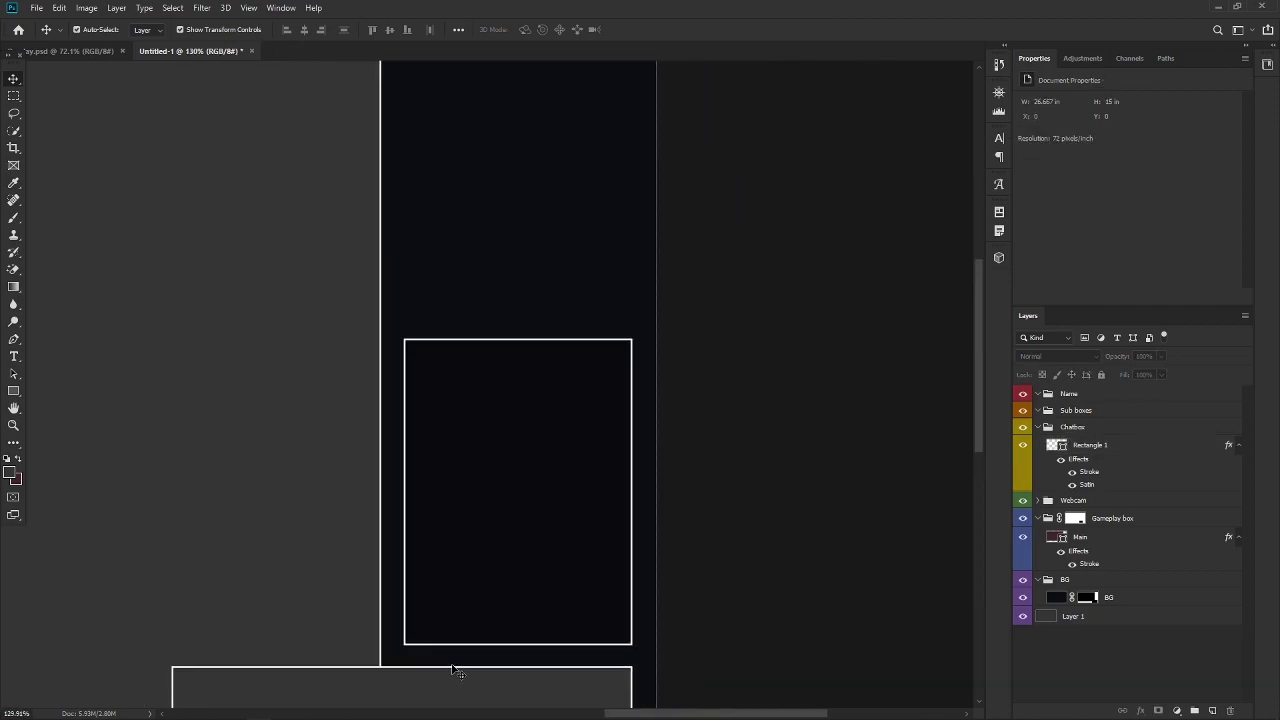
scroll(452, 671, "up", 1)
left_click(885, 363)
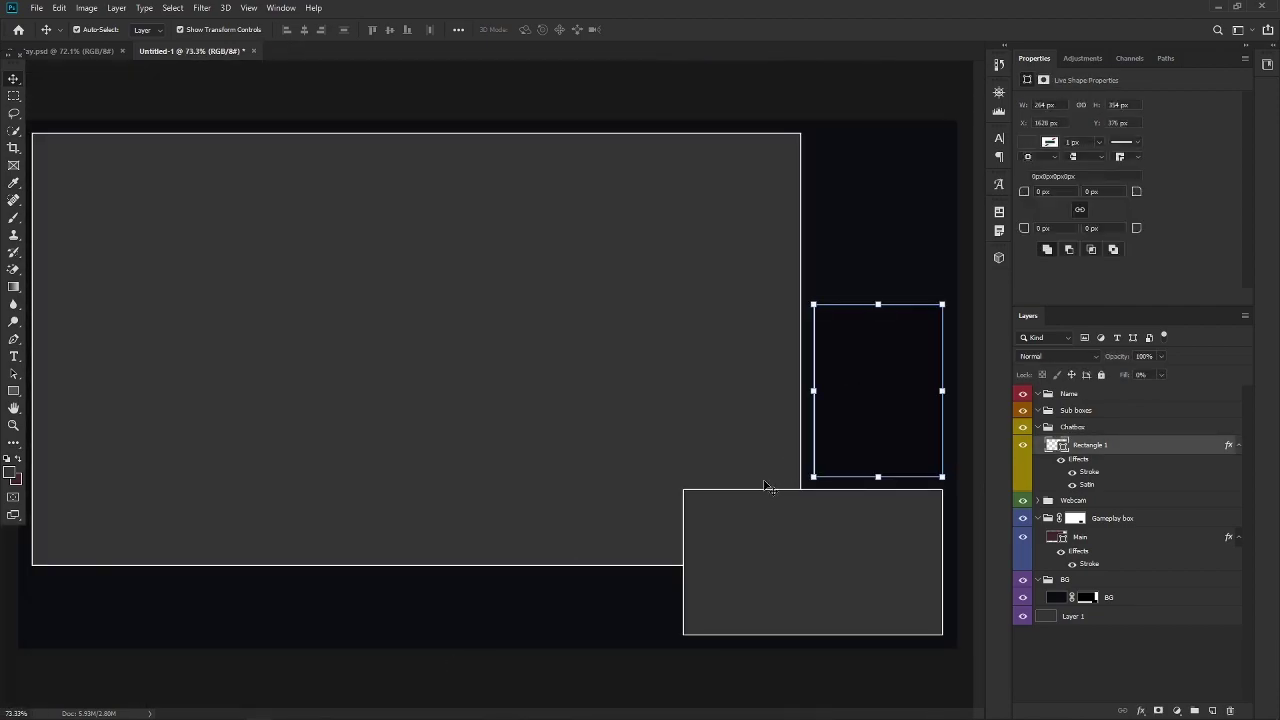
scroll(826, 324, "down", 1)
left_click_drag(811, 318, 835, 179)
key("Return")
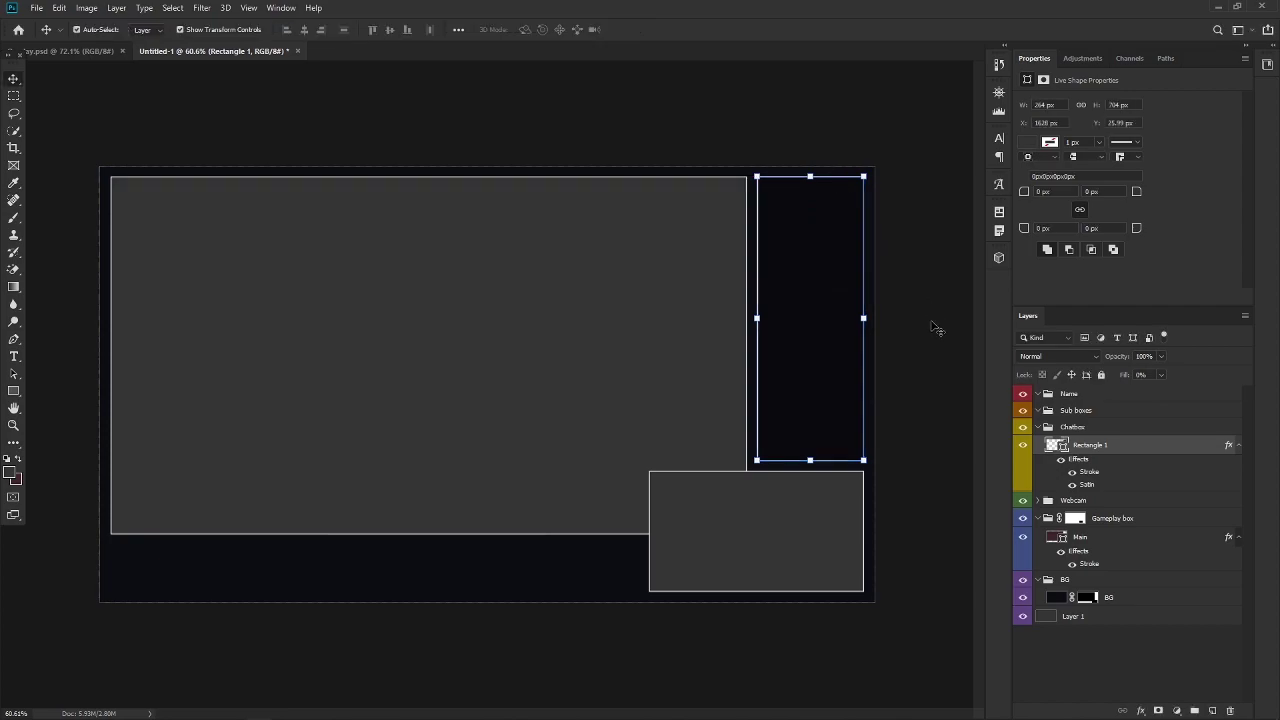
left_click(934, 329)
Step: Lower the rectangle's top edge to shorten it above the lower-right box
key("ctrl+plus")
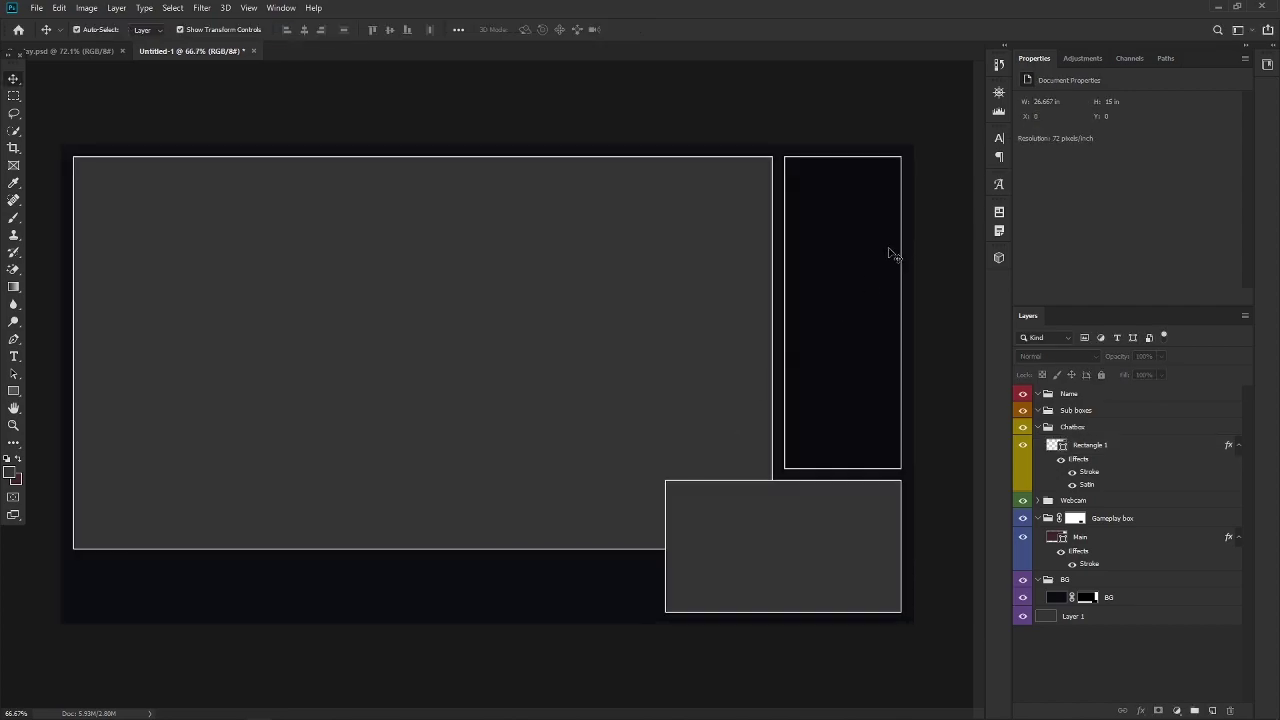
left_click(842, 287)
left_click(666, 150)
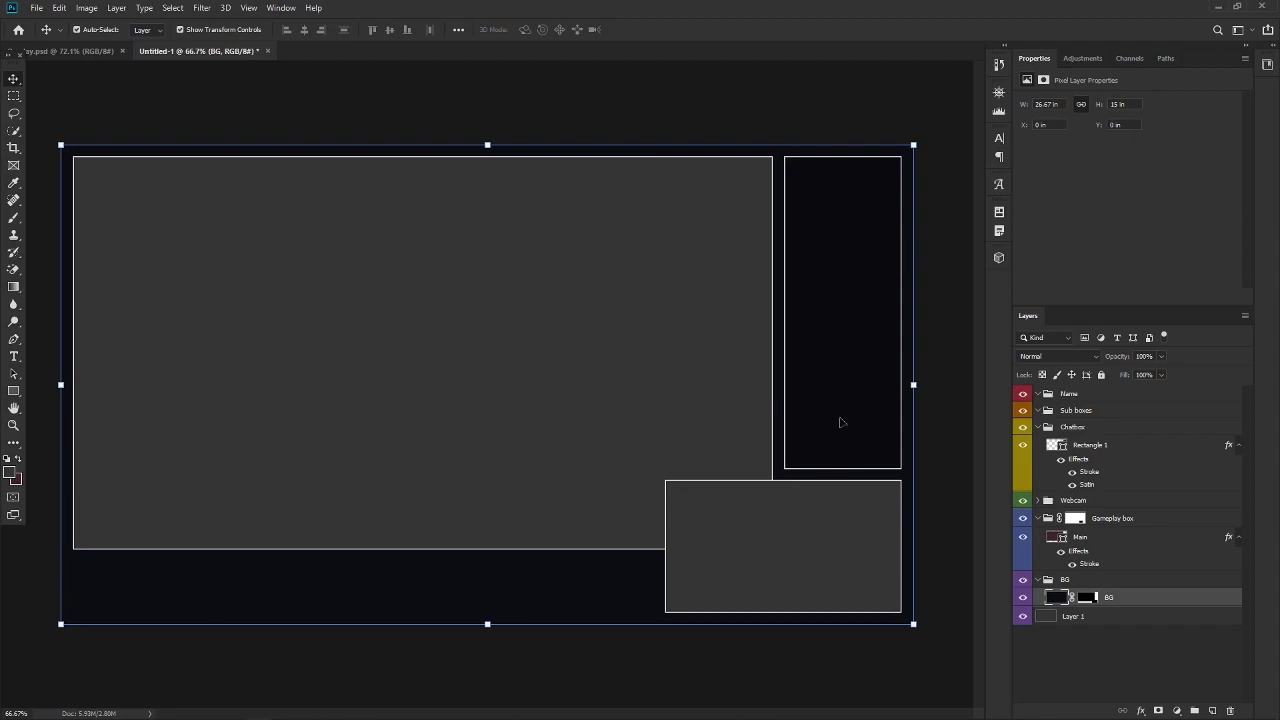
left_click(852, 277)
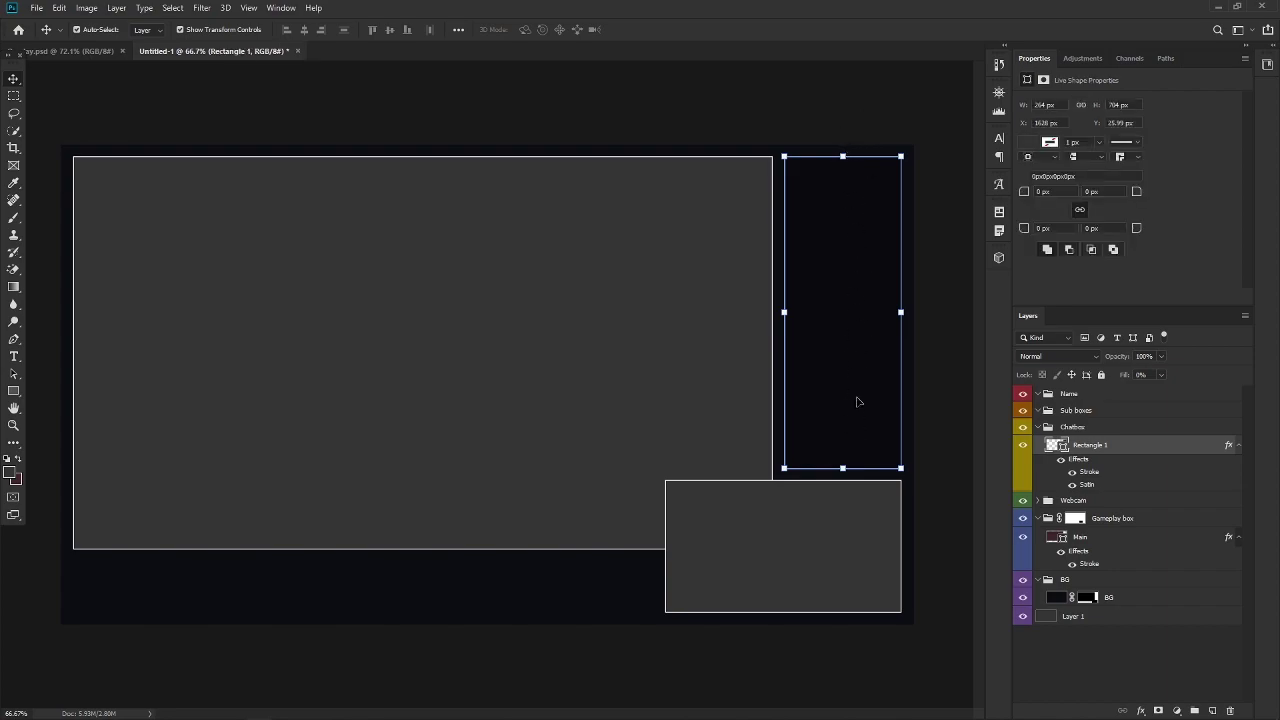
left_click_drag(845, 158, 846, 304)
key("Return")
left_click(815, 133)
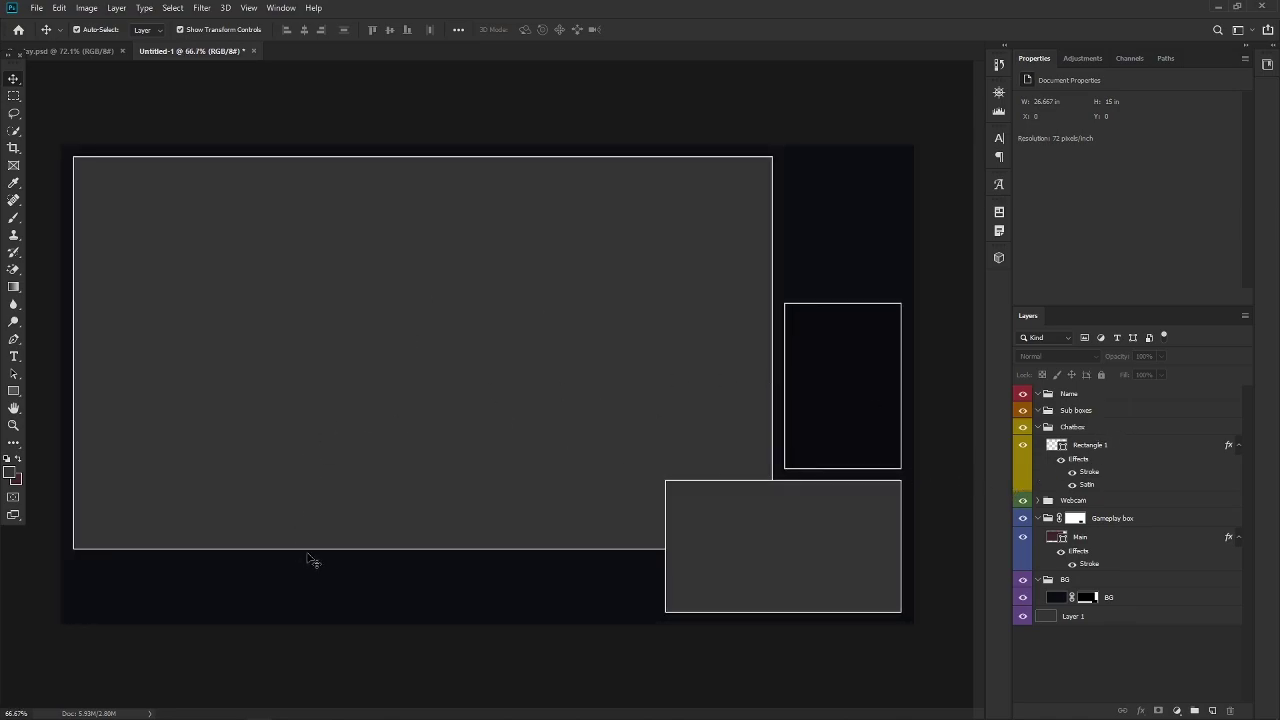
scroll(445, 620, "up", 1)
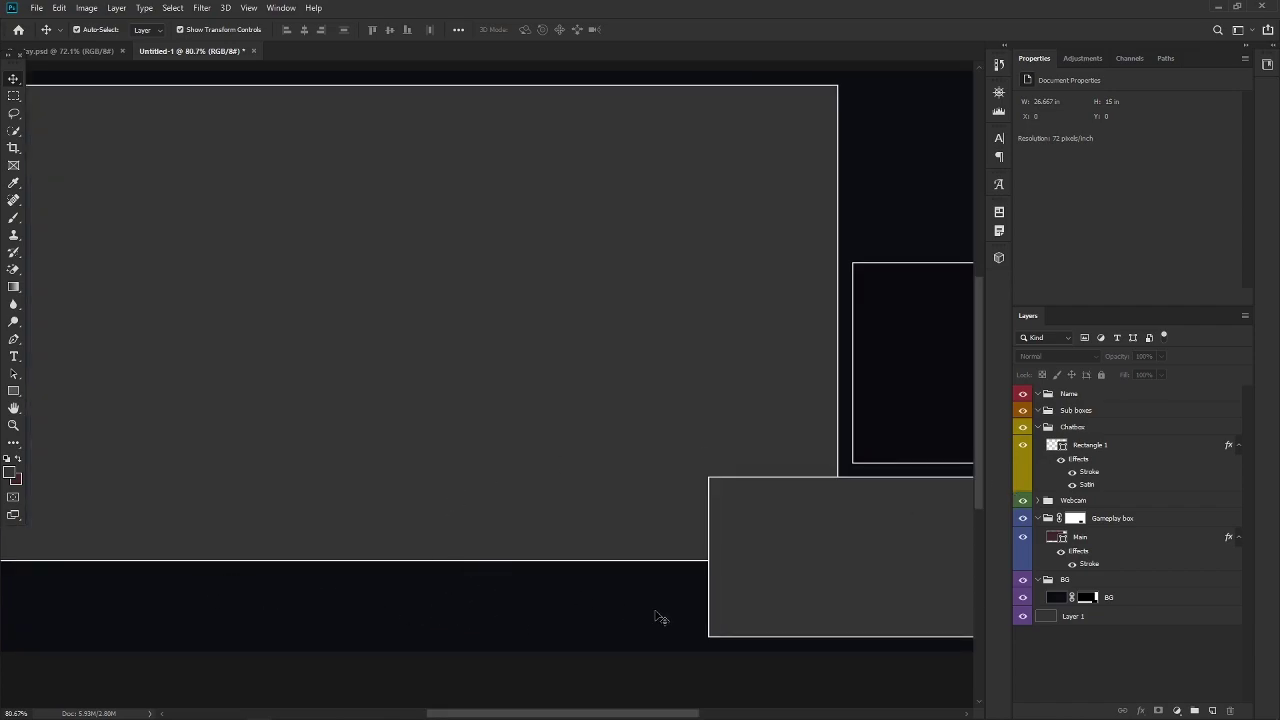
scroll(619, 605, "down", 1)
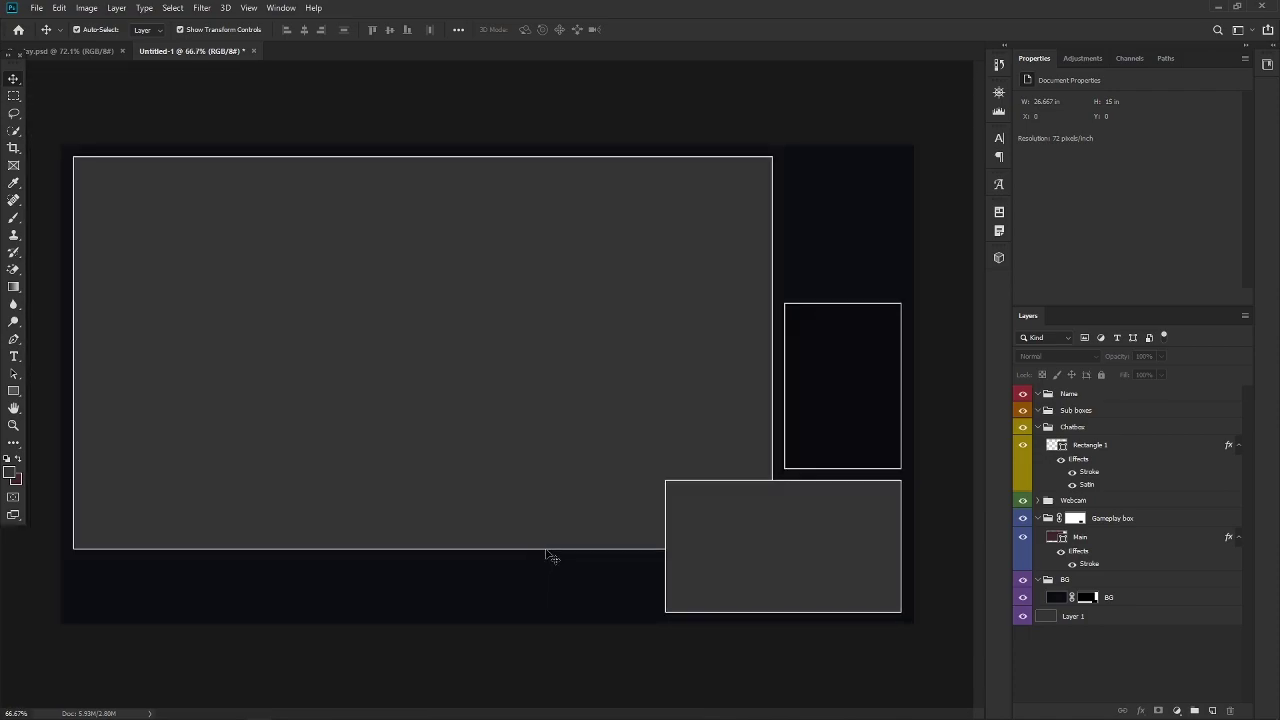
Step: Rename the Rectangle 1 layer to 'Chatbox'
scroll(512, 450, "up", 1)
double_click(1090, 444)
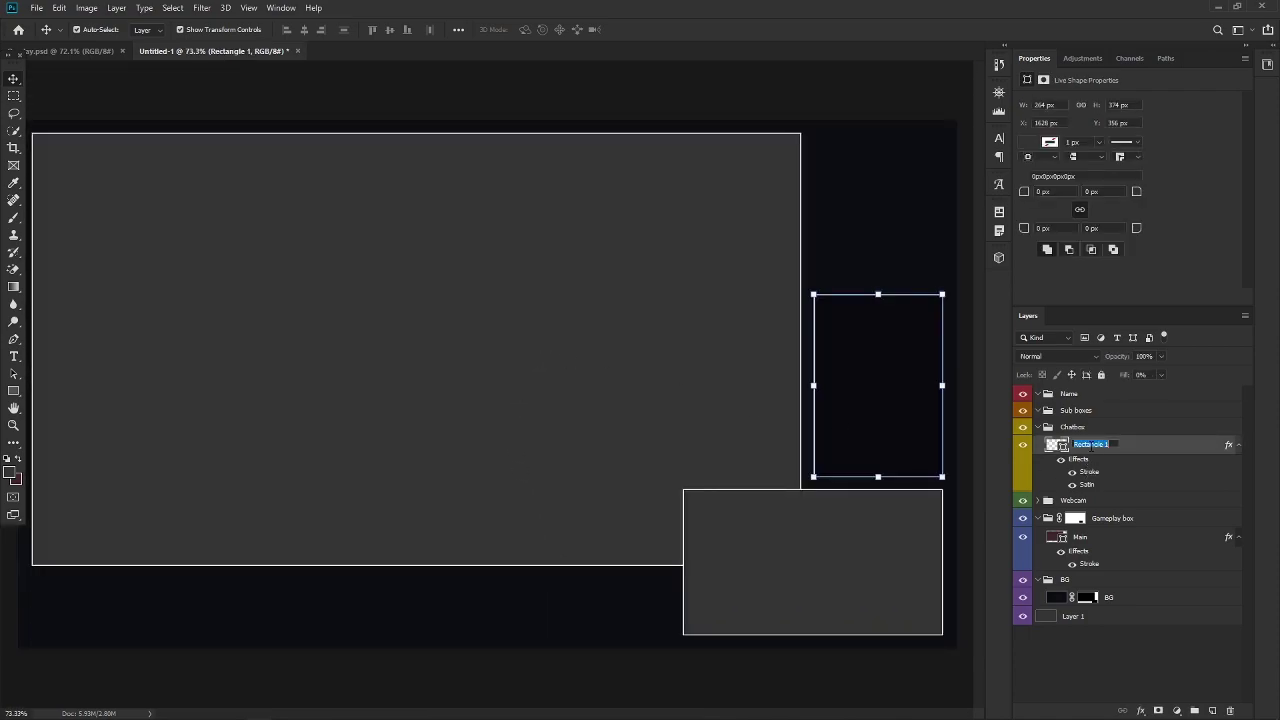
type("Chatbox")
key("Return")
Step: Duplicate the Chatbox box and move the copy into the Sub boxes group
key("ctrl")
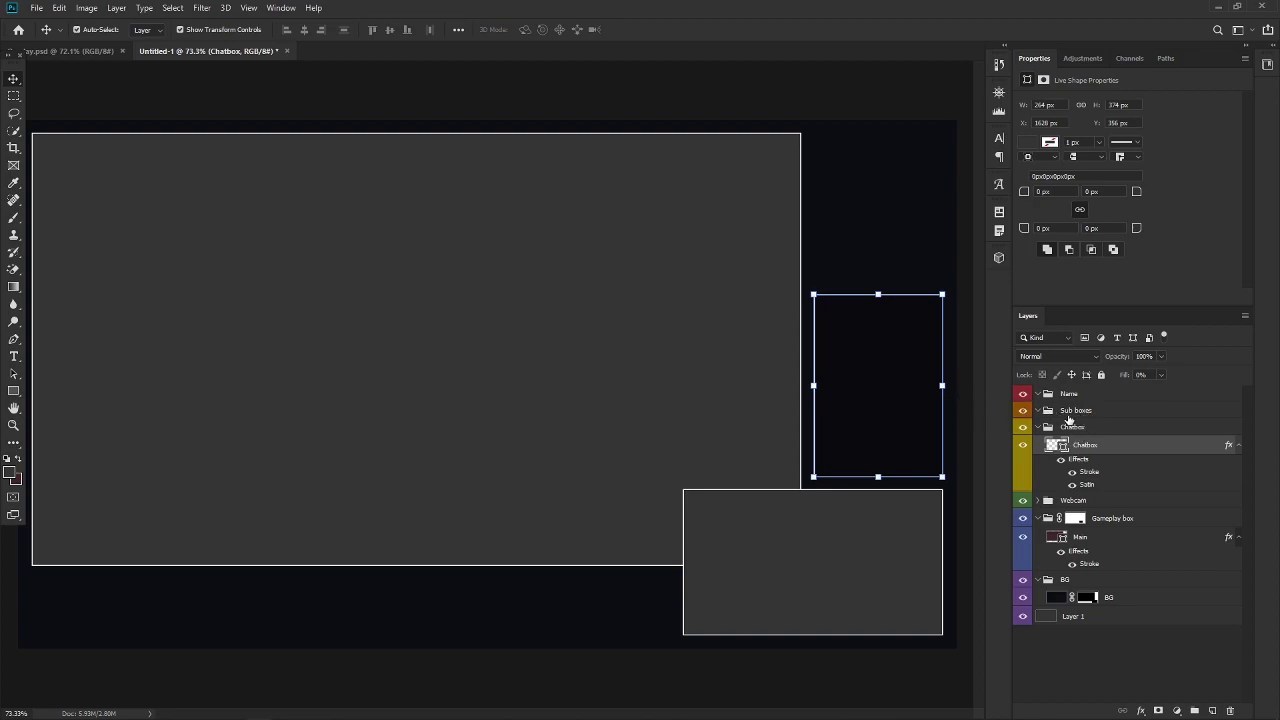
key("ctrl+c")
left_click(1092, 412)
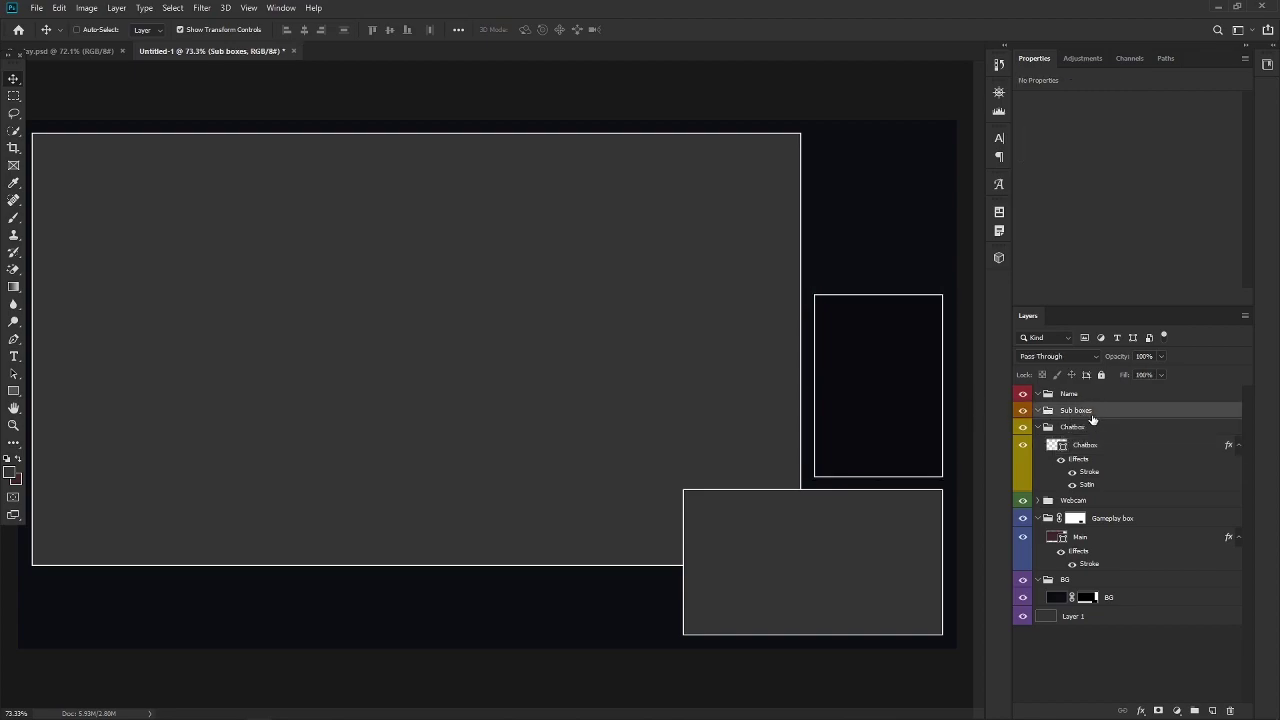
key("ctrl+v")
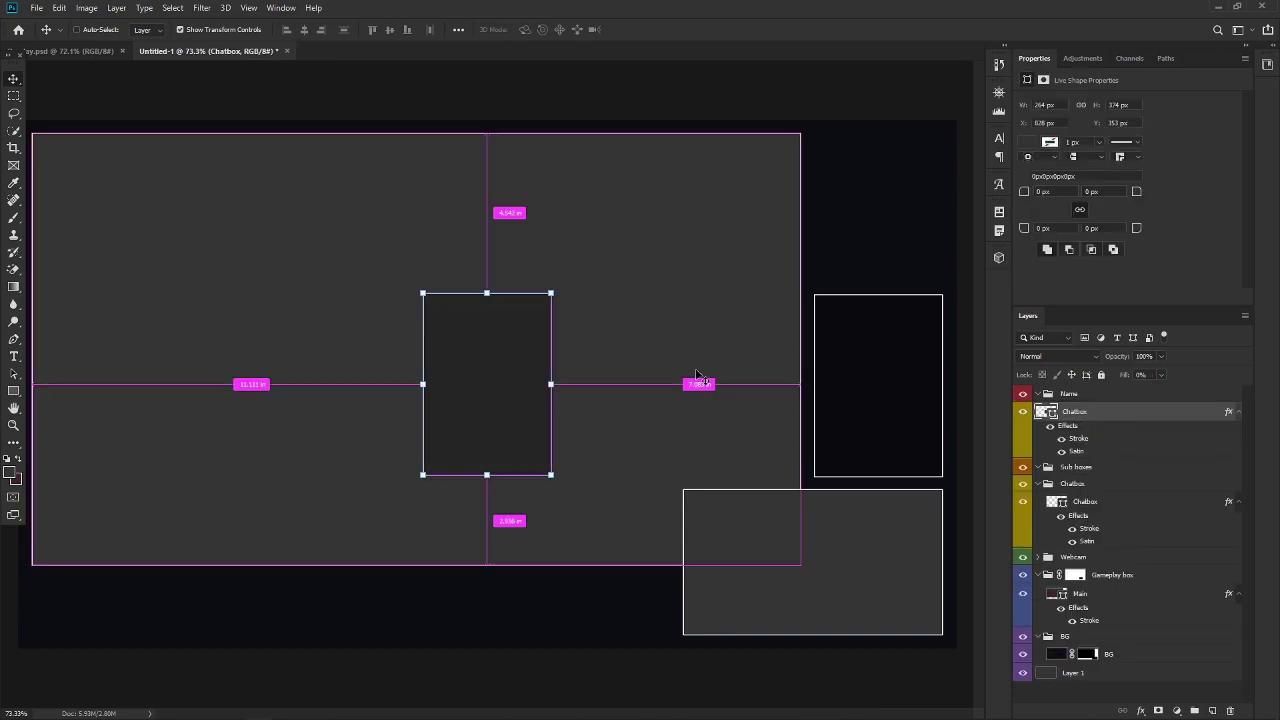
key("ctrl+z")
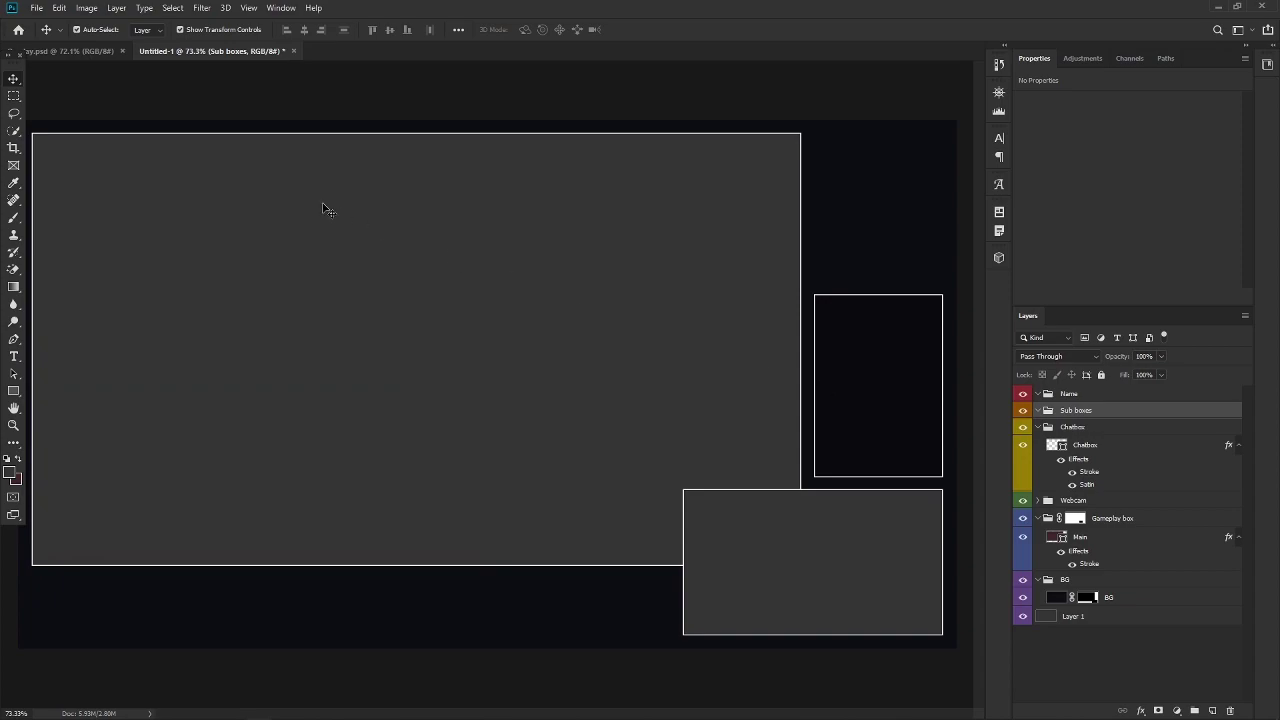
left_click(874, 418)
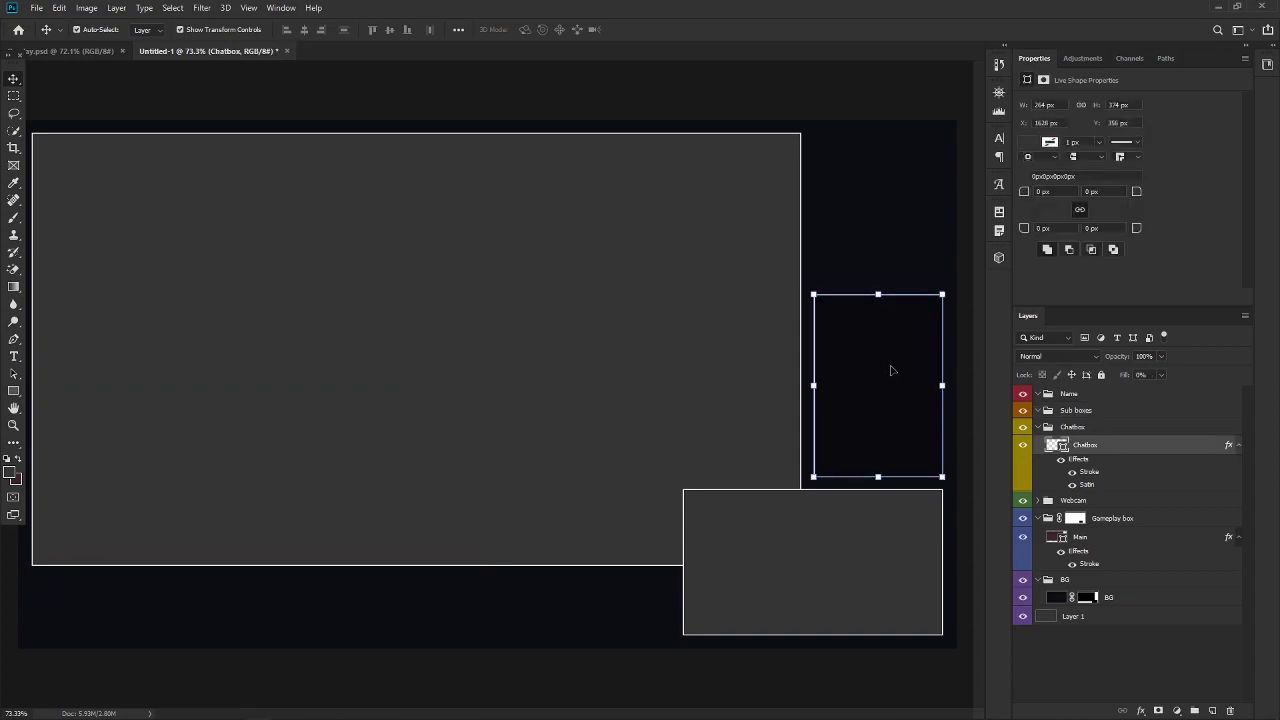
left_click_drag(900, 362, 514, 376)
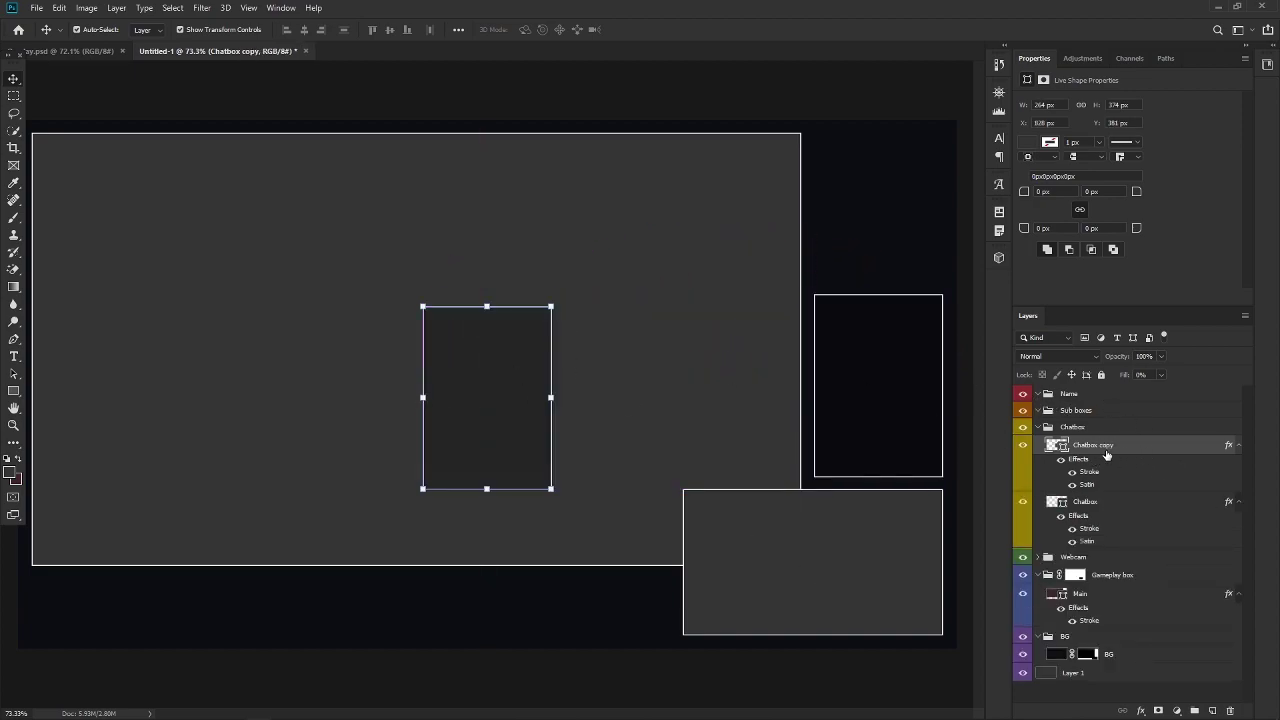
left_click_drag(1090, 452, 1075, 418)
Step: Rename the copy 'Now playing' and move it down toward the bottom
double_click(1093, 430)
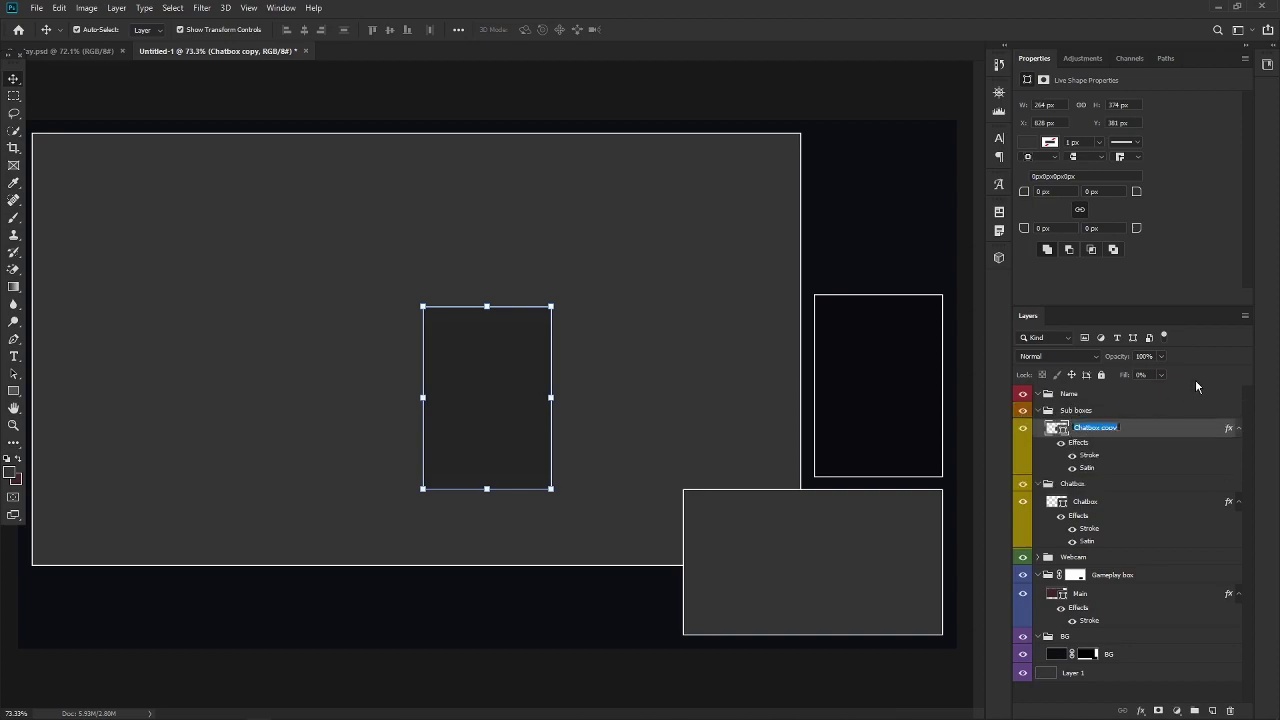
type("New playing")
key("Return")
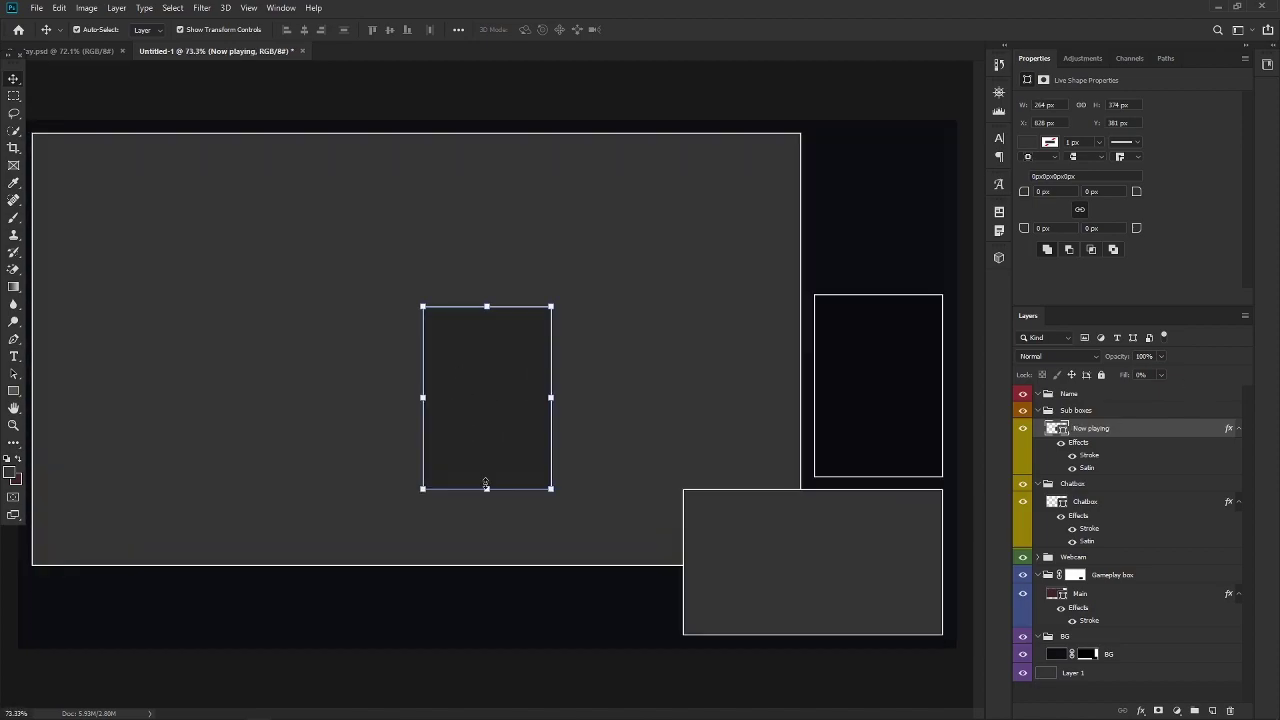
left_click_drag(497, 392, 600, 534)
key("ctrl+t")
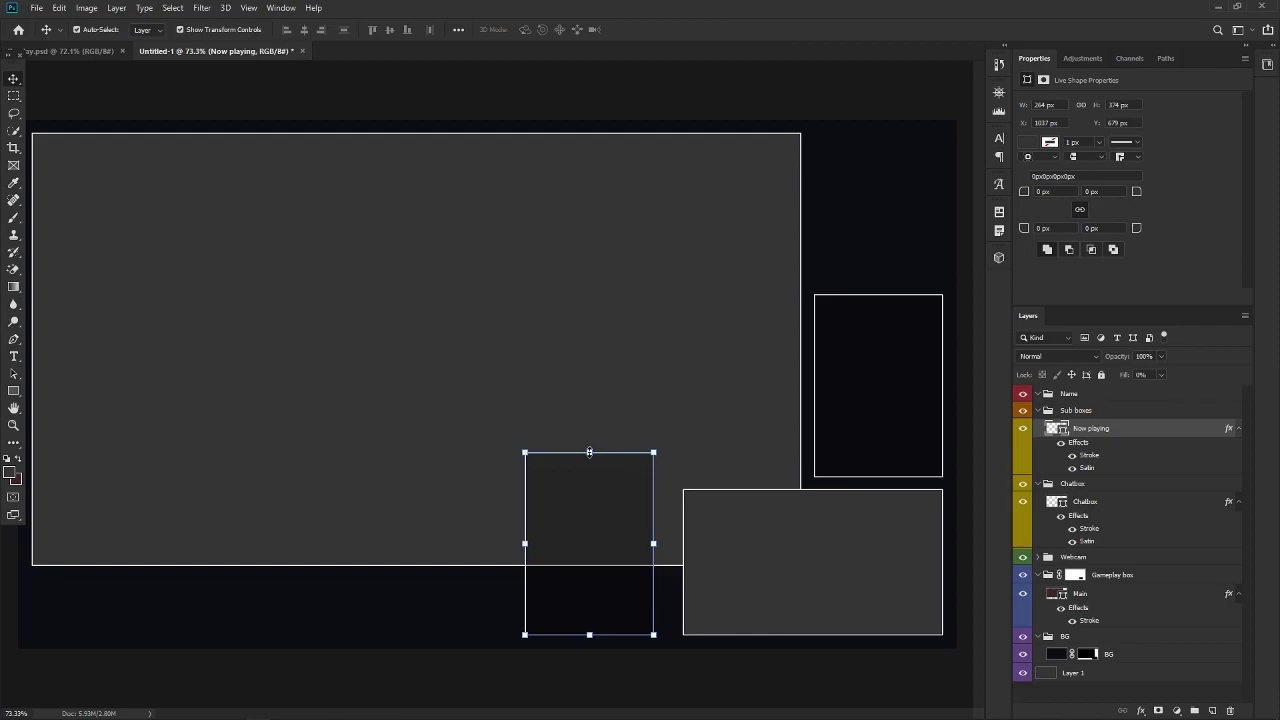
Step: Flatten the Now playing box into a thin bar along the bottom
left_click_drag(590, 453, 342, 623)
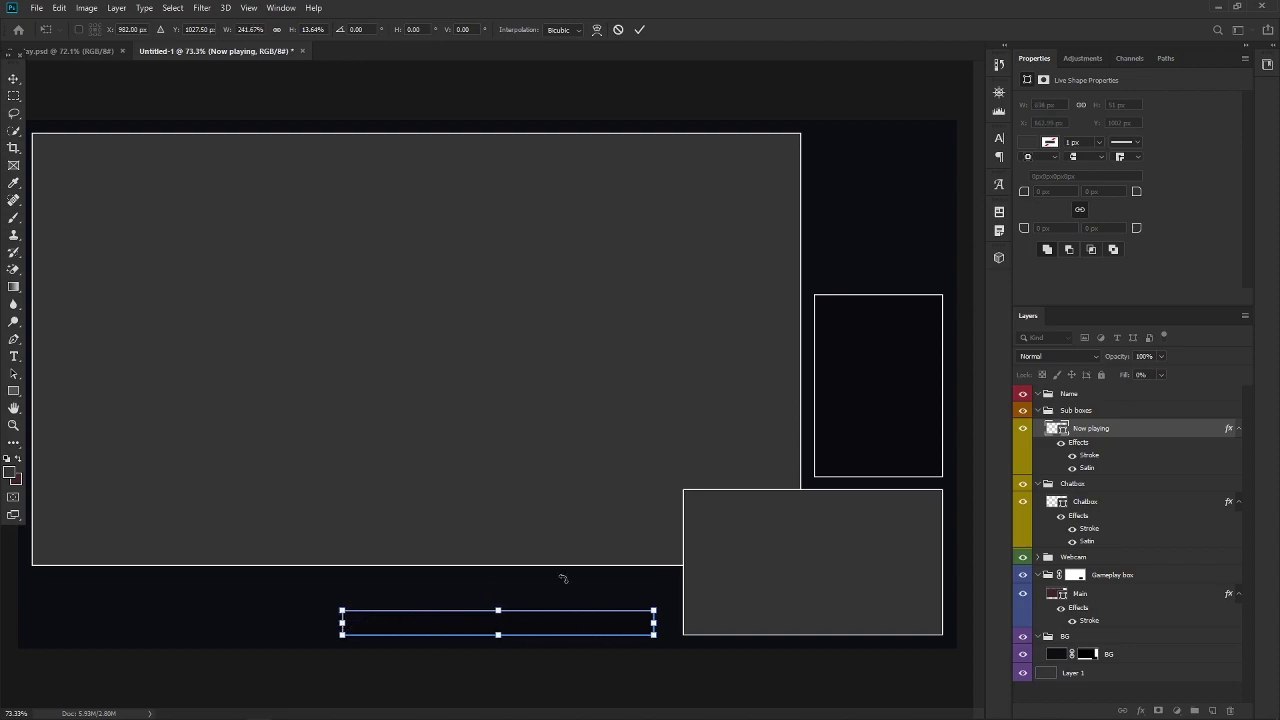
left_click(18, 78)
left_click(270, 578)
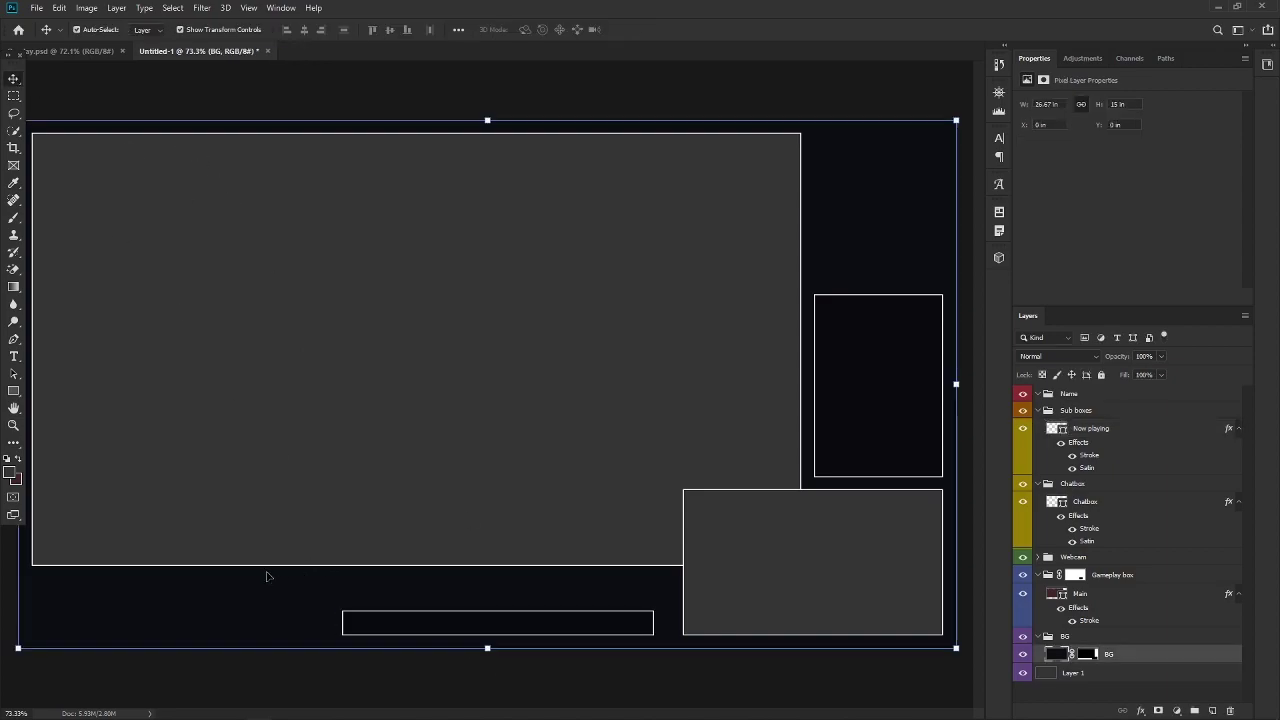
left_click(478, 676)
scroll(503, 646, "up", 3)
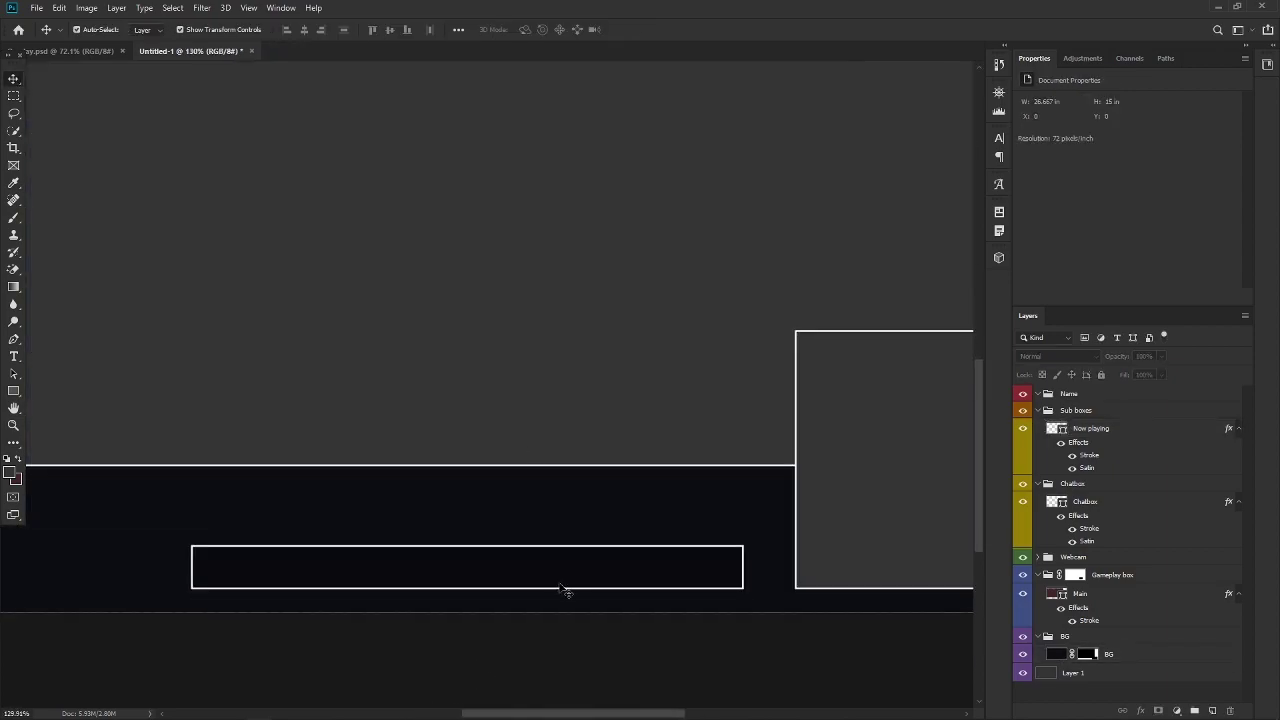
left_click_drag(561, 590, 480, 588)
scroll(479, 584, "down", 3)
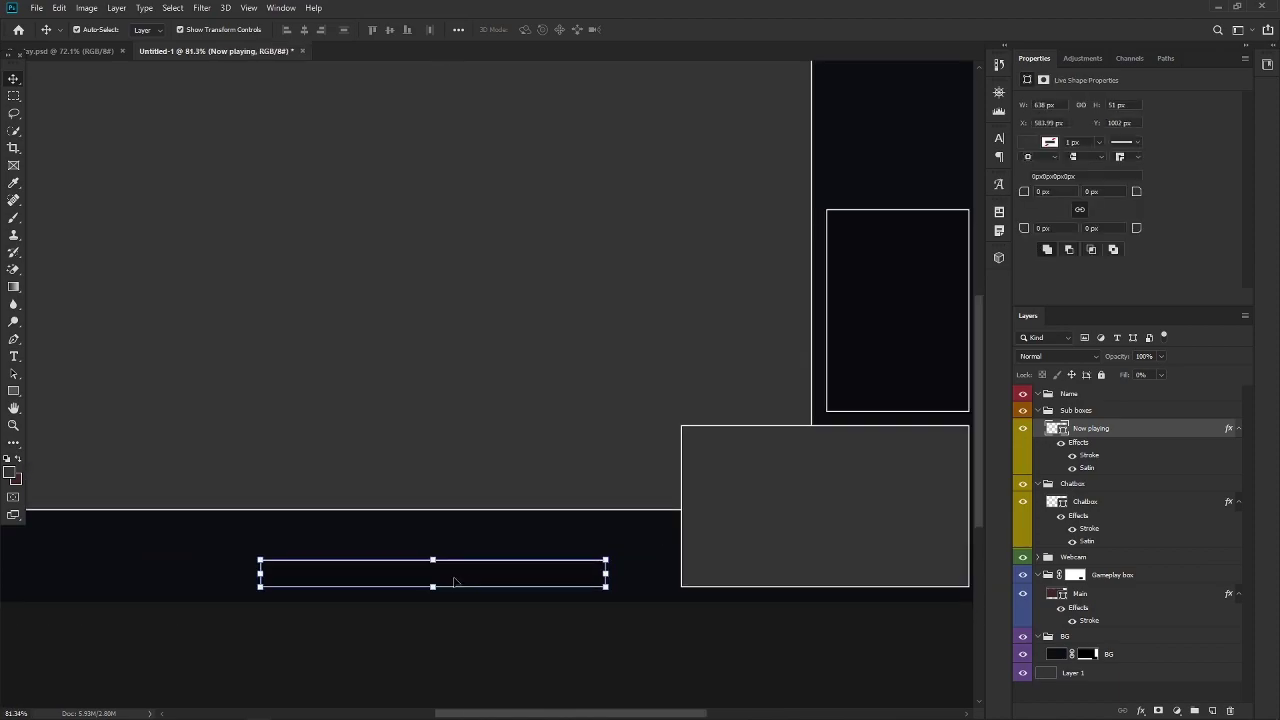
left_click(449, 657)
scroll(494, 594, "up", 2)
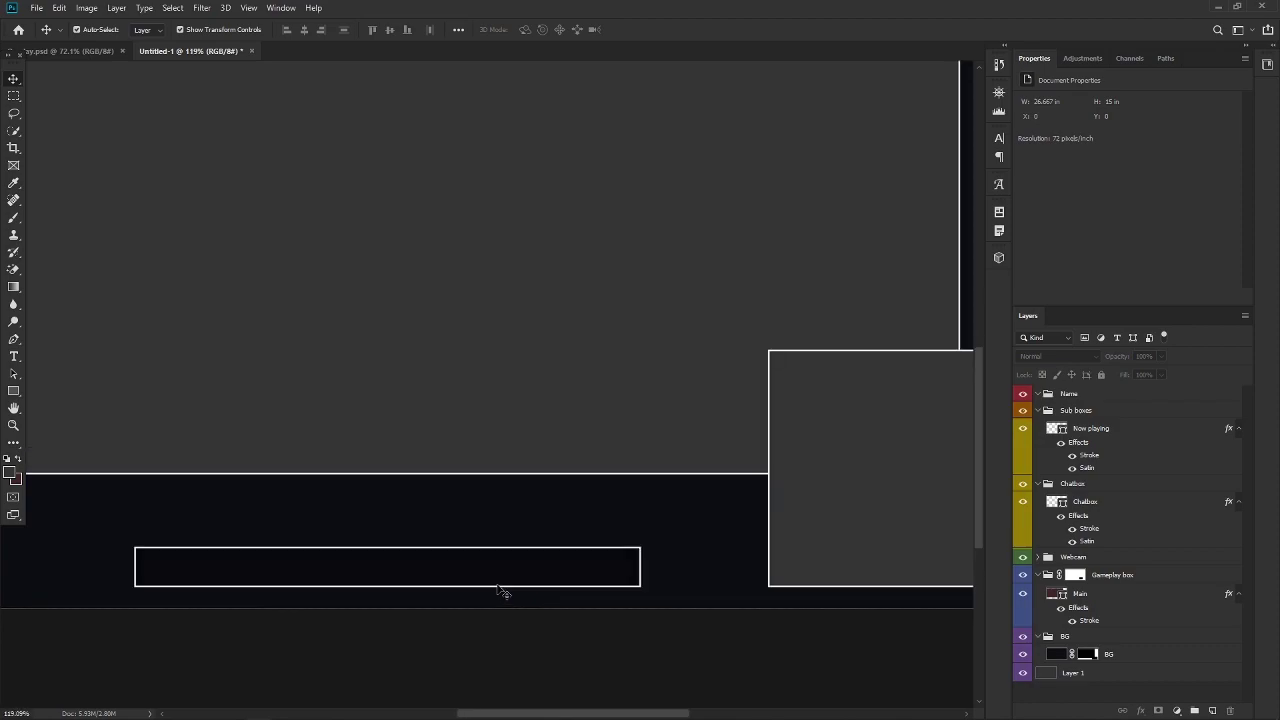
left_click_drag(503, 587, 536, 563)
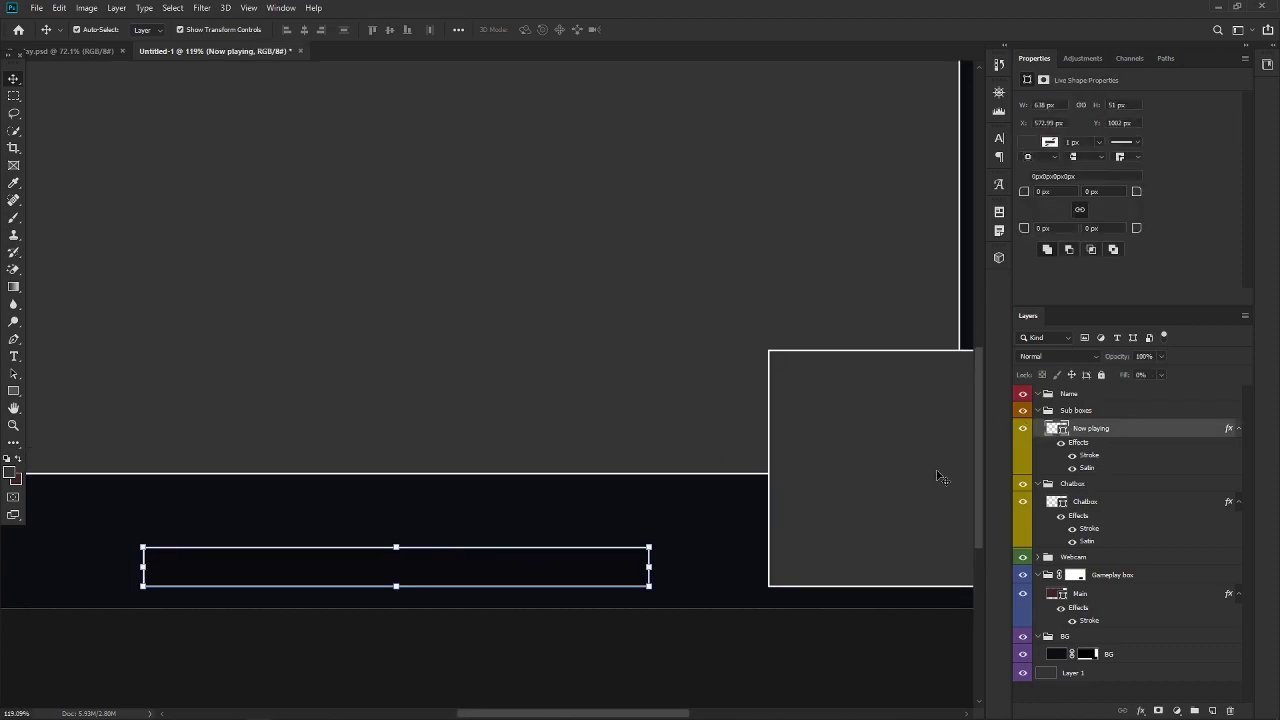
Step: Copy the bar just above itself, narrow it to a short box, and copy that to the right
left_click_drag(432, 580, 433, 523)
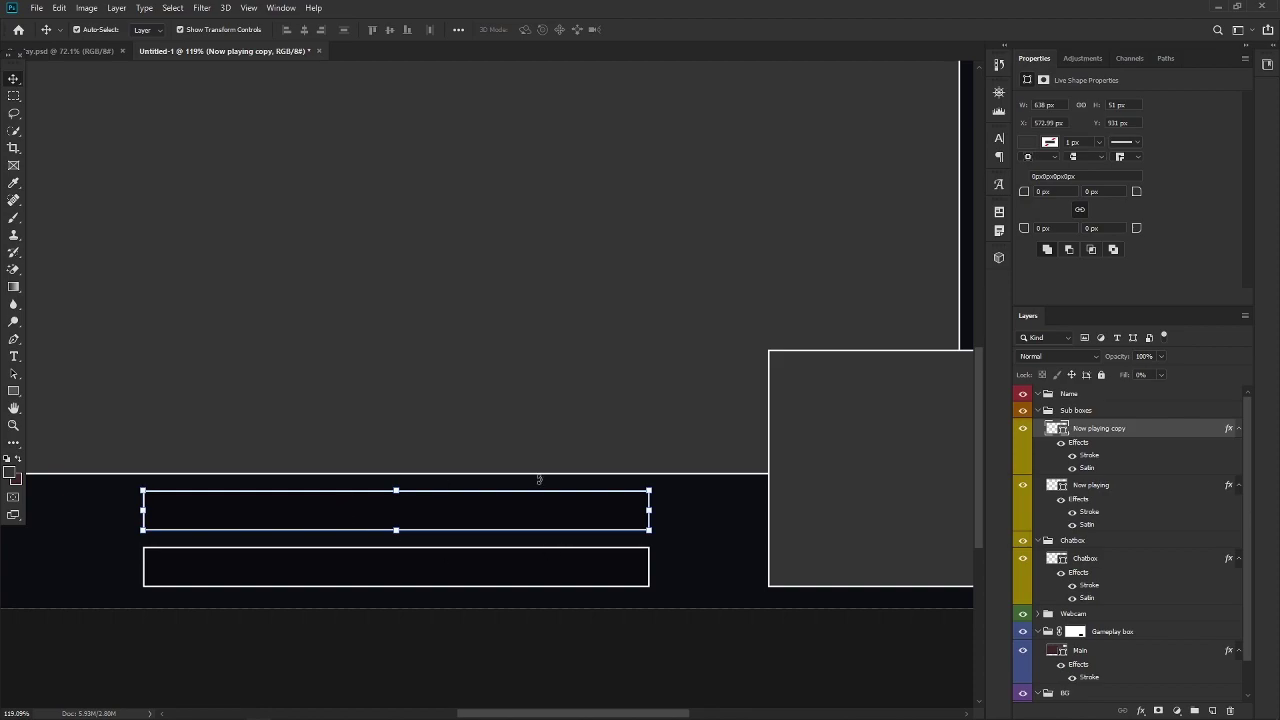
left_click_drag(656, 510, 389, 510)
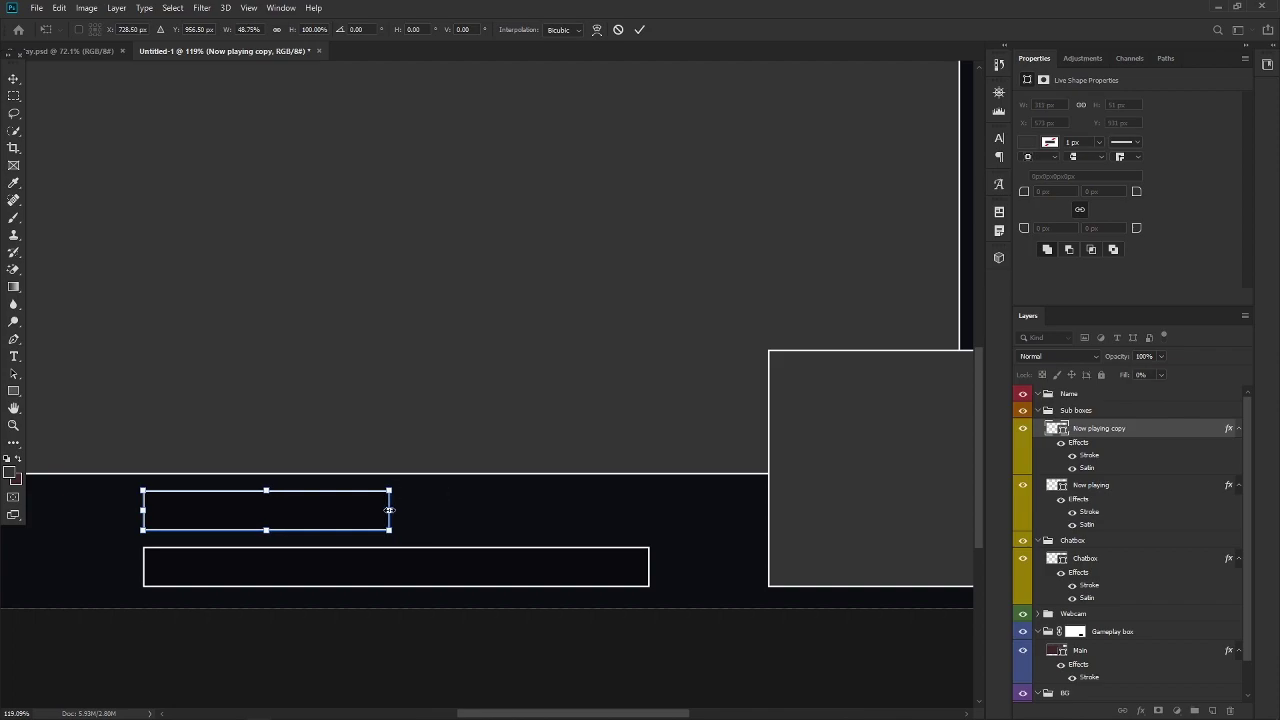
left_click(13, 78)
left_click_drag(297, 517, 557, 512)
Step: Zoom in on the long Now playing bar to check where its edges are
scroll(449, 623, "down", 4)
scroll(449, 623, "up", 2)
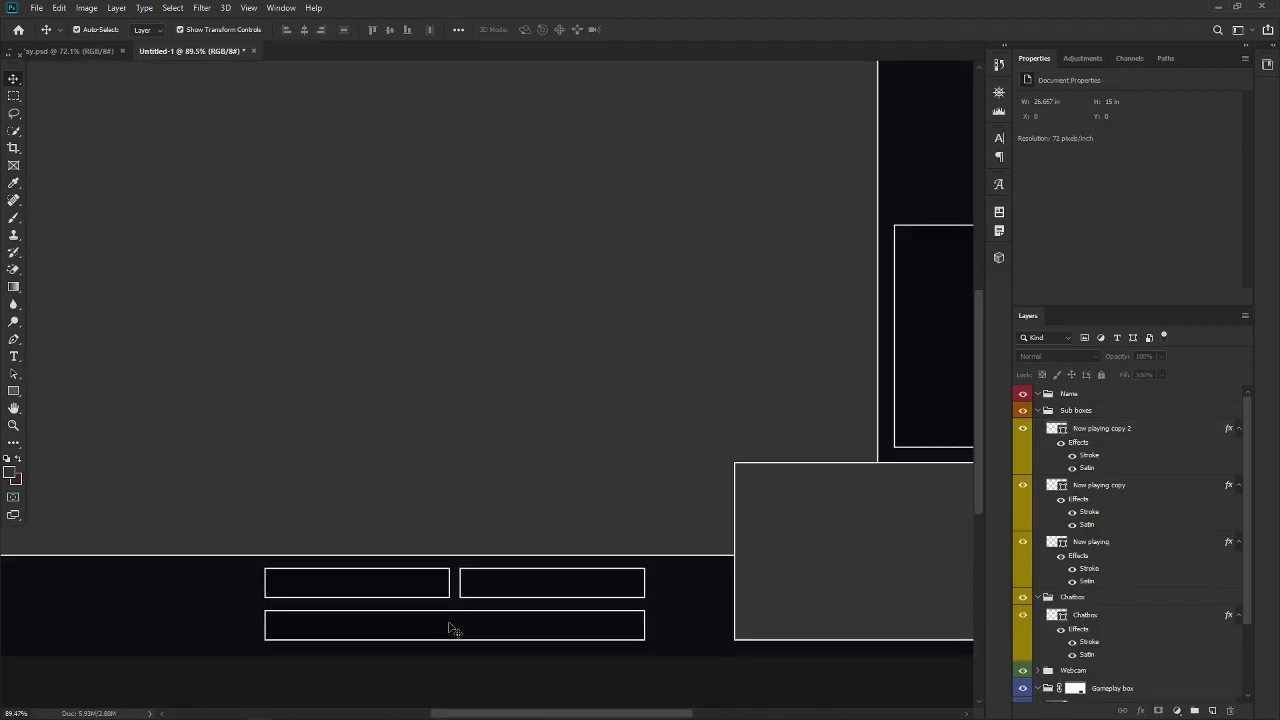
scroll(452, 628, "up", 2)
scroll(462, 613, "up", 1)
left_click(462, 613)
scroll(461, 614, "down", 5)
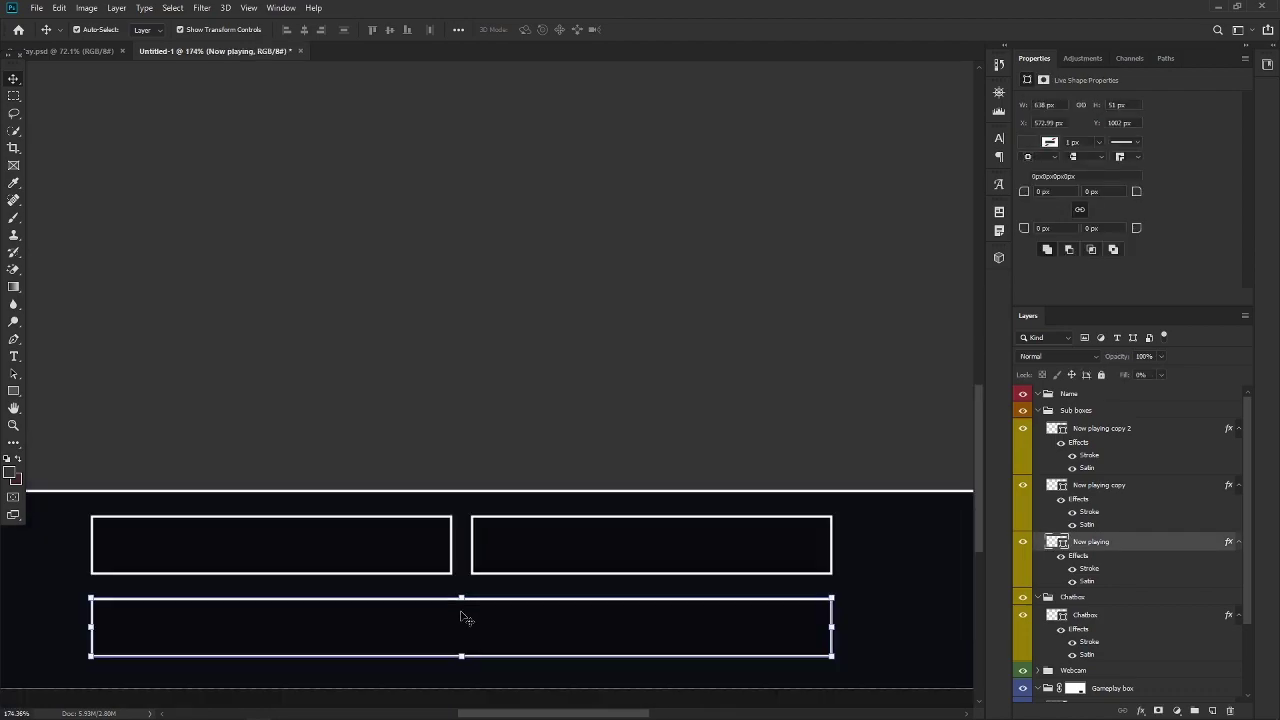
left_click(490, 680)
scroll(489, 658, "down", 2)
scroll(491, 654, "up", 5)
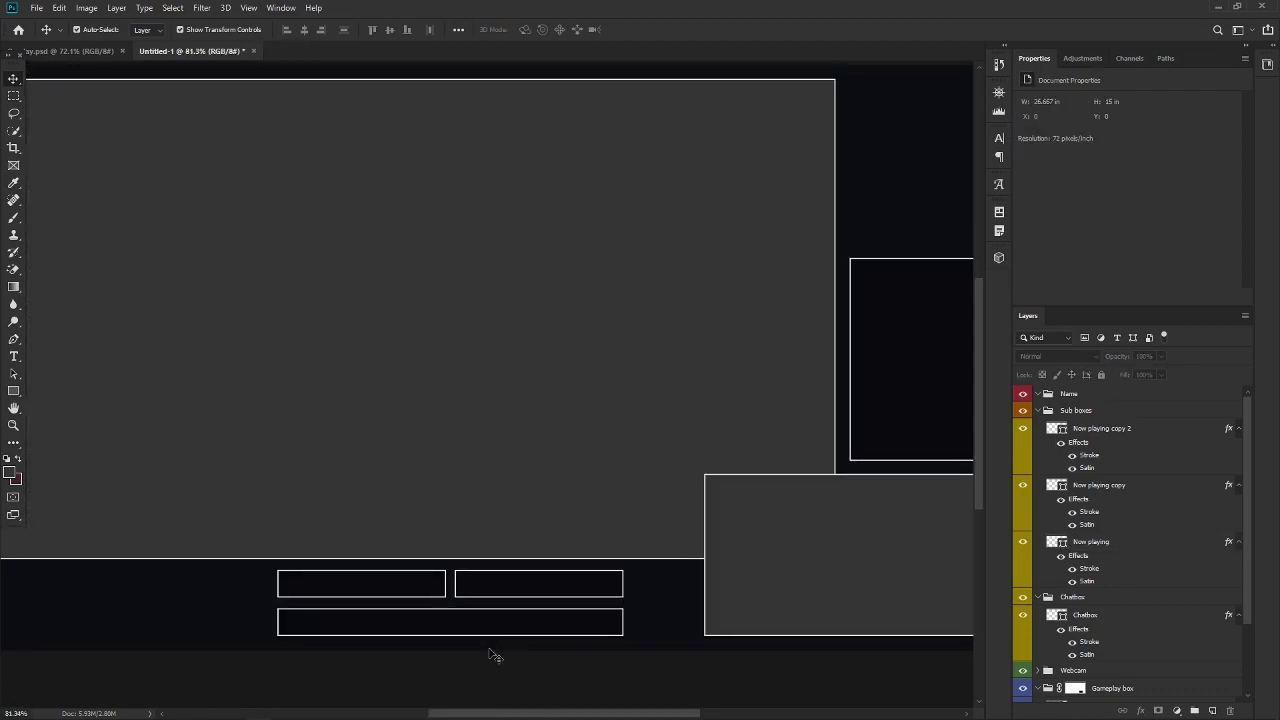
scroll(420, 569, "down", 4)
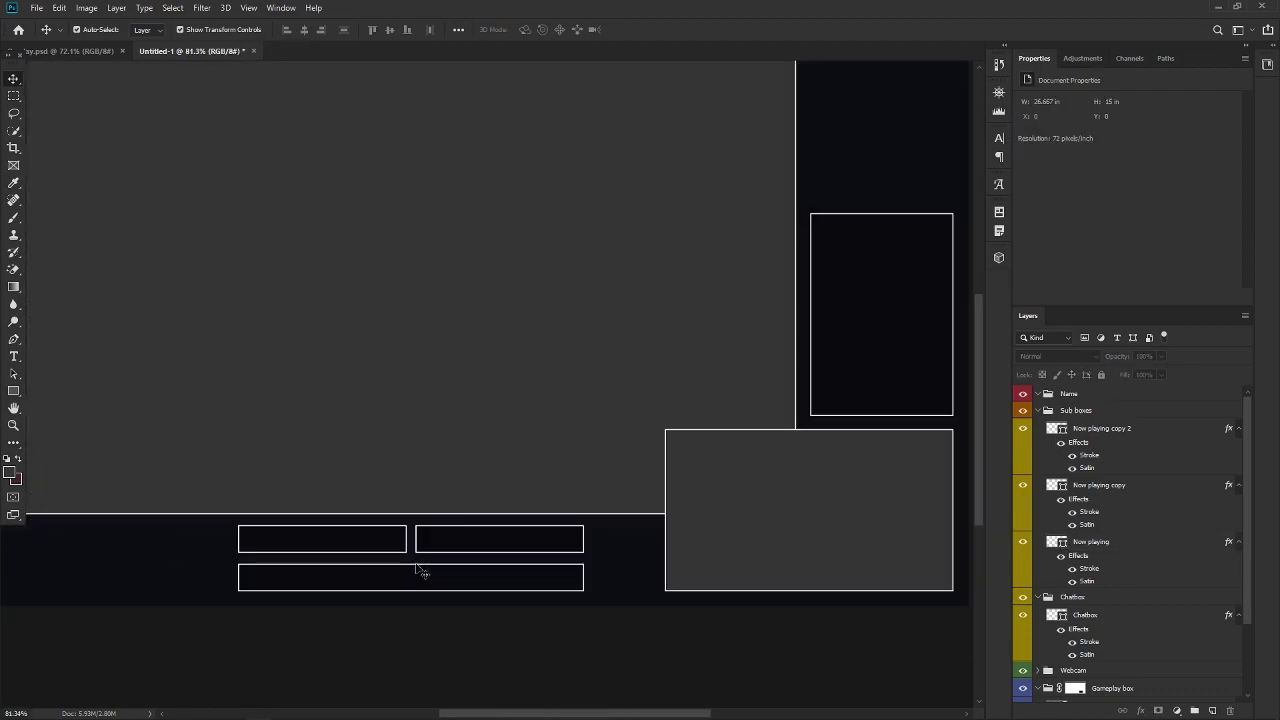
scroll(420, 570, "up", 1)
scroll(418, 569, "up", 4)
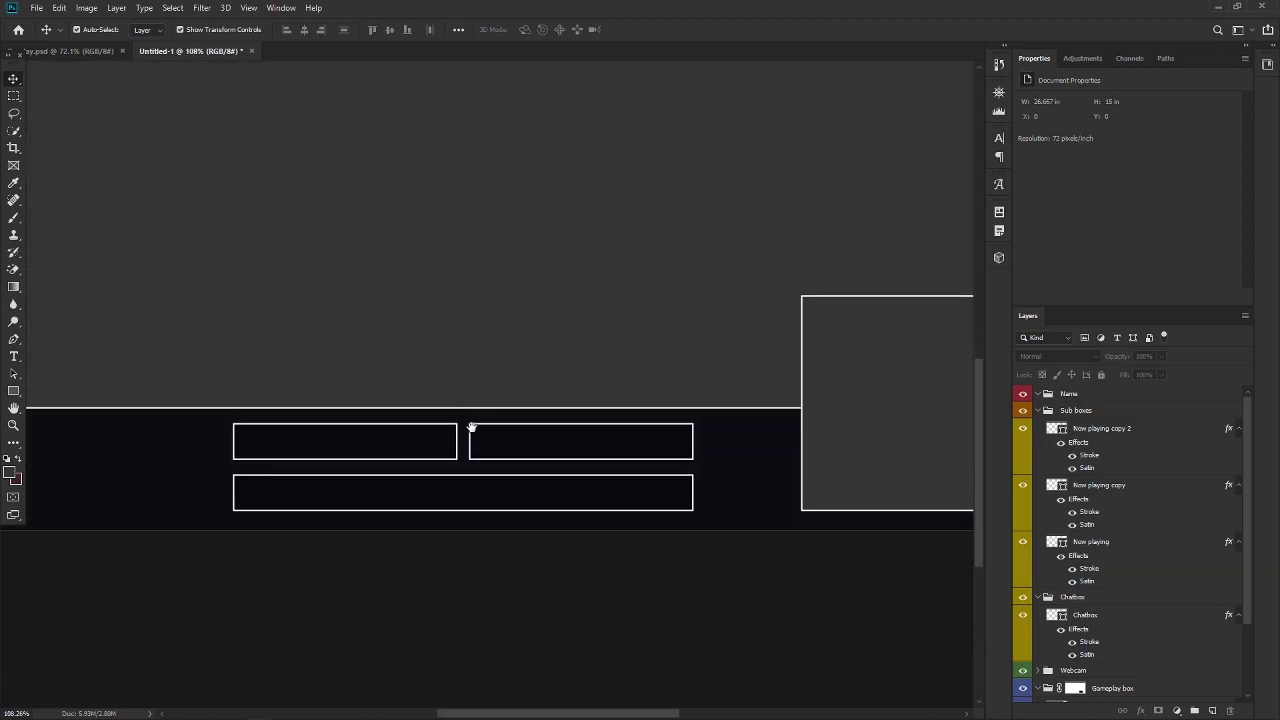
scroll(420, 428, "up", 2)
Step: Nudge the right short box so both short boxes line up with the long bar's edges
left_click(400, 423)
left_click(537, 423)
left_click_drag(537, 427, 518, 426)
left_click(437, 420)
left_click(436, 420)
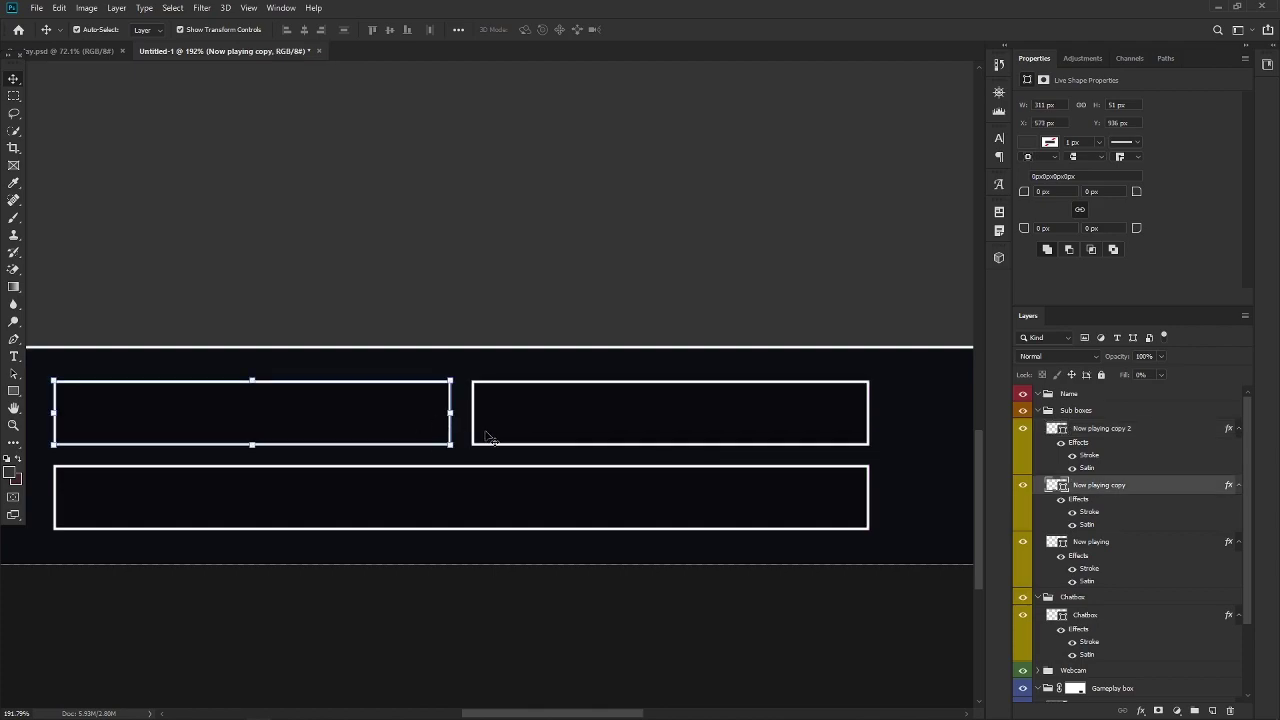
left_click(457, 477)
scroll(455, 482, "down", 2)
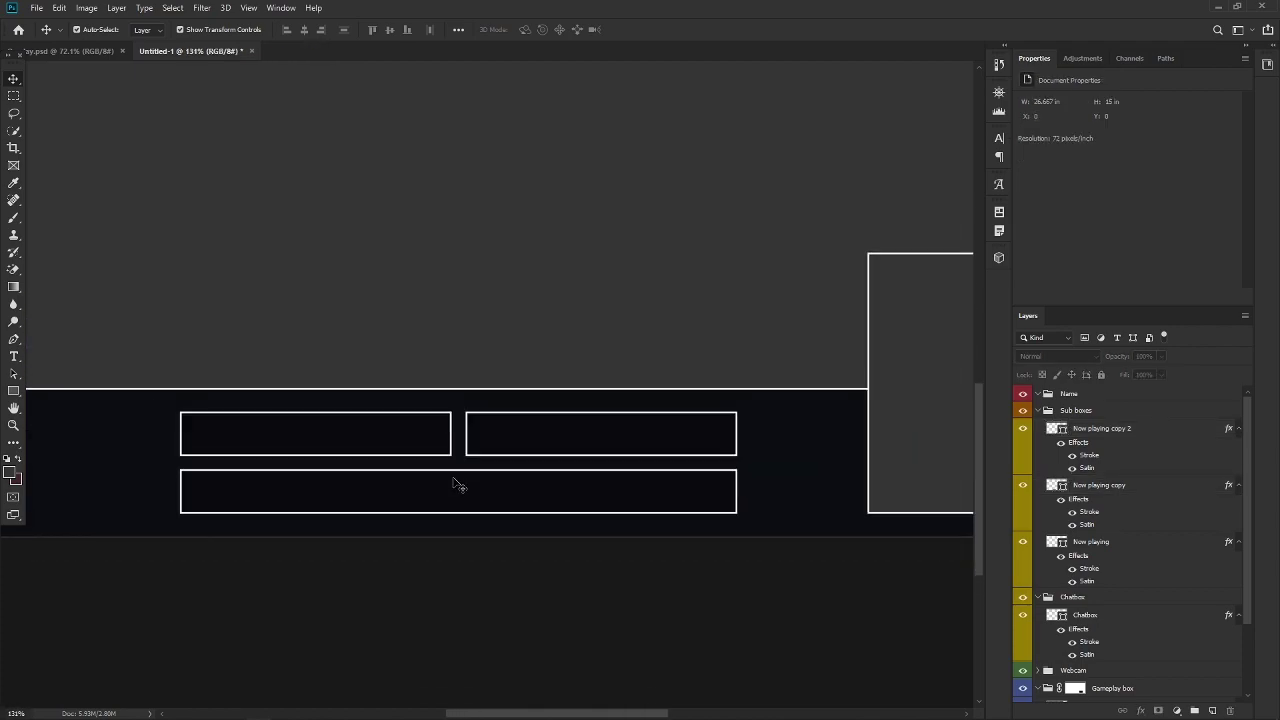
scroll(455, 483, "down", 3)
scroll(455, 483, "up", 1)
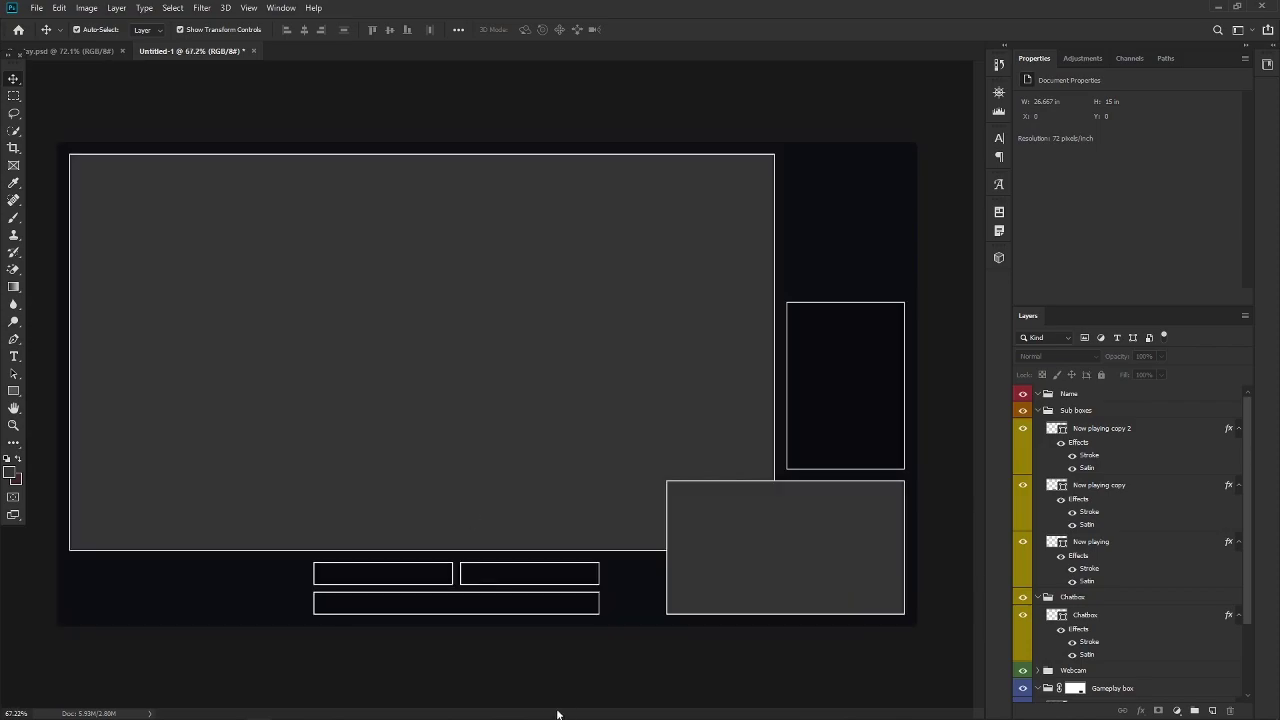
scroll(493, 632, "up", 3)
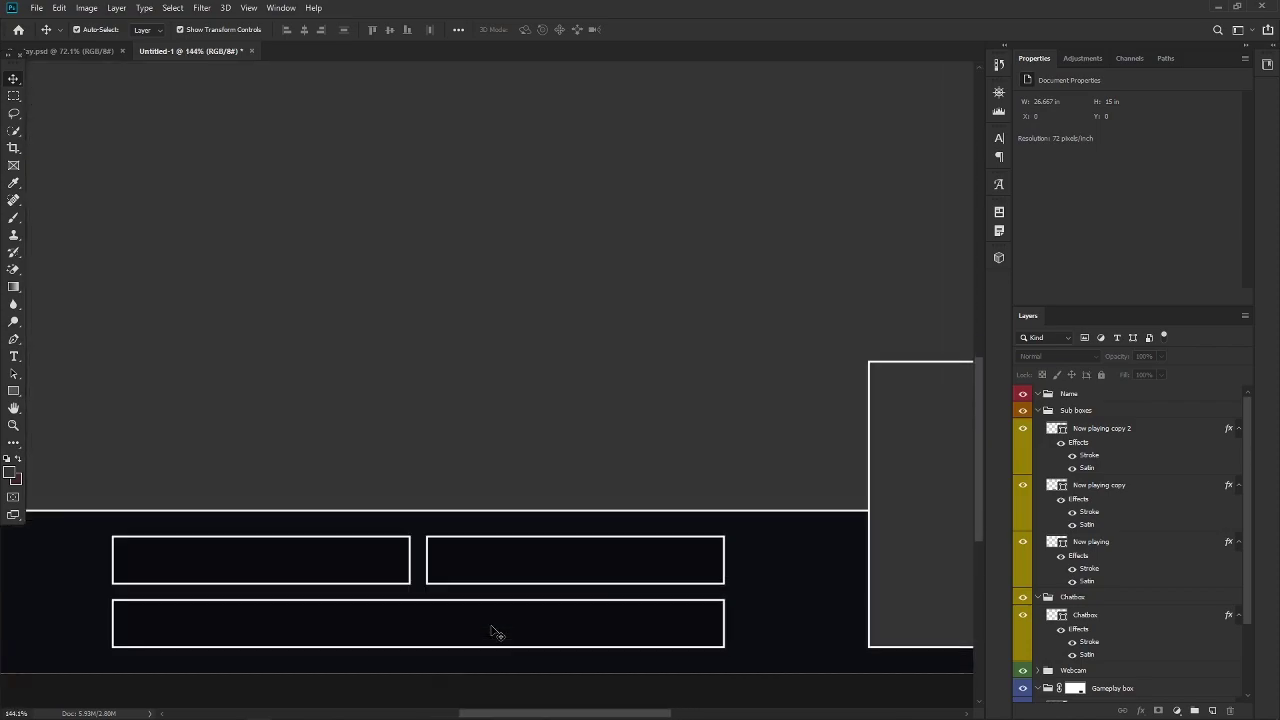
scroll(493, 632, "down", 3)
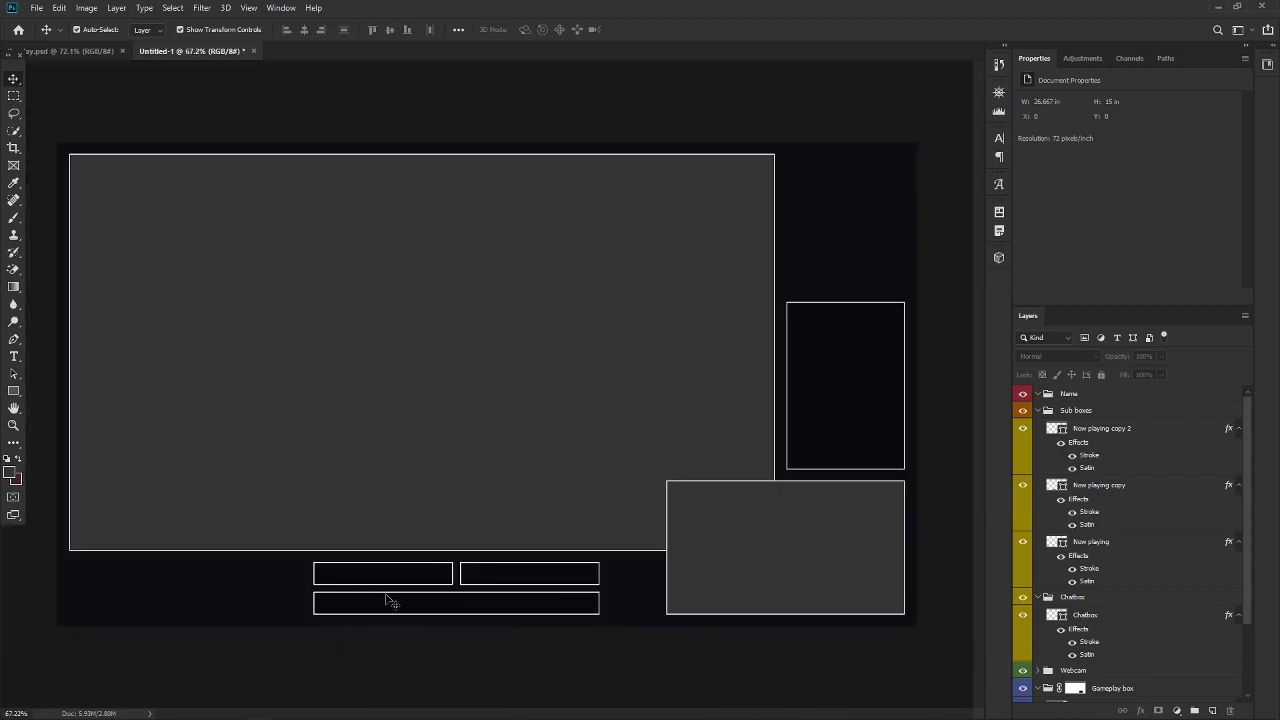
scroll(389, 602, "up", 2)
scroll(399, 603, "down", 2)
scroll(417, 606, "up", 3)
Step: Move the icon folder window to the right and select the noun_person icon file
left_click_drag(414, 597, 410, 395)
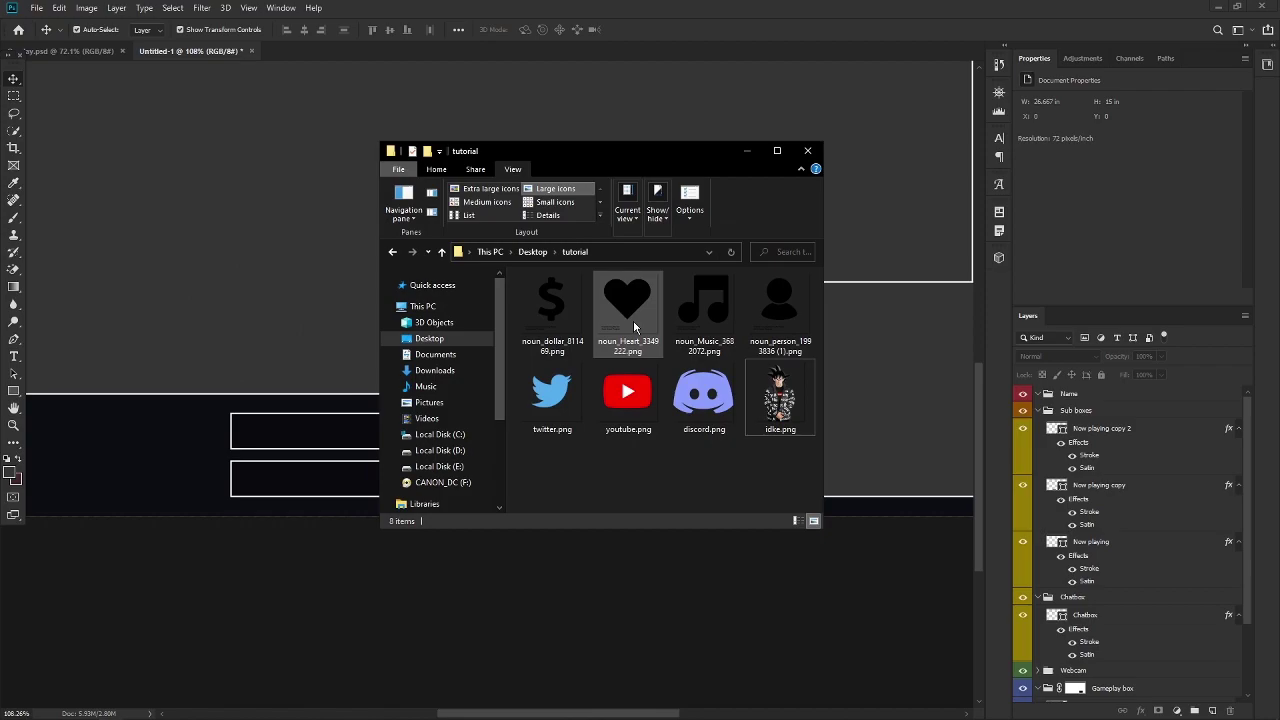
left_click_drag(472, 150, 837, 137)
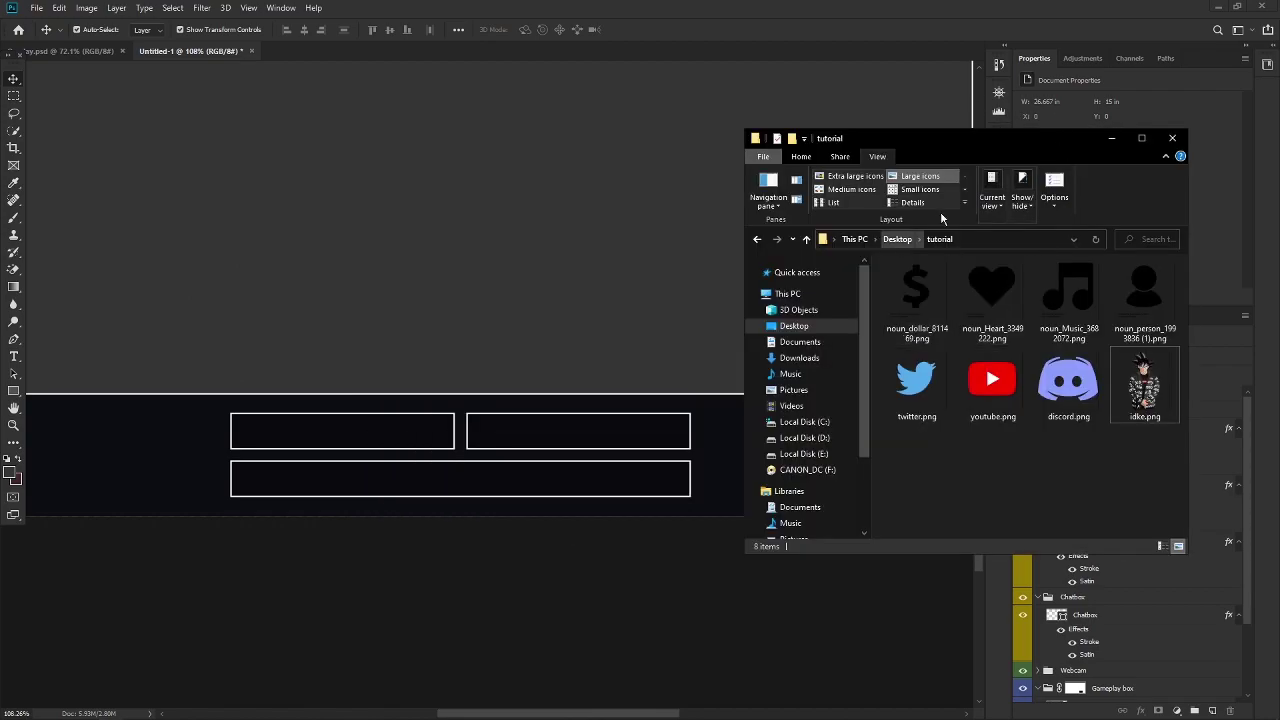
left_click(1157, 303)
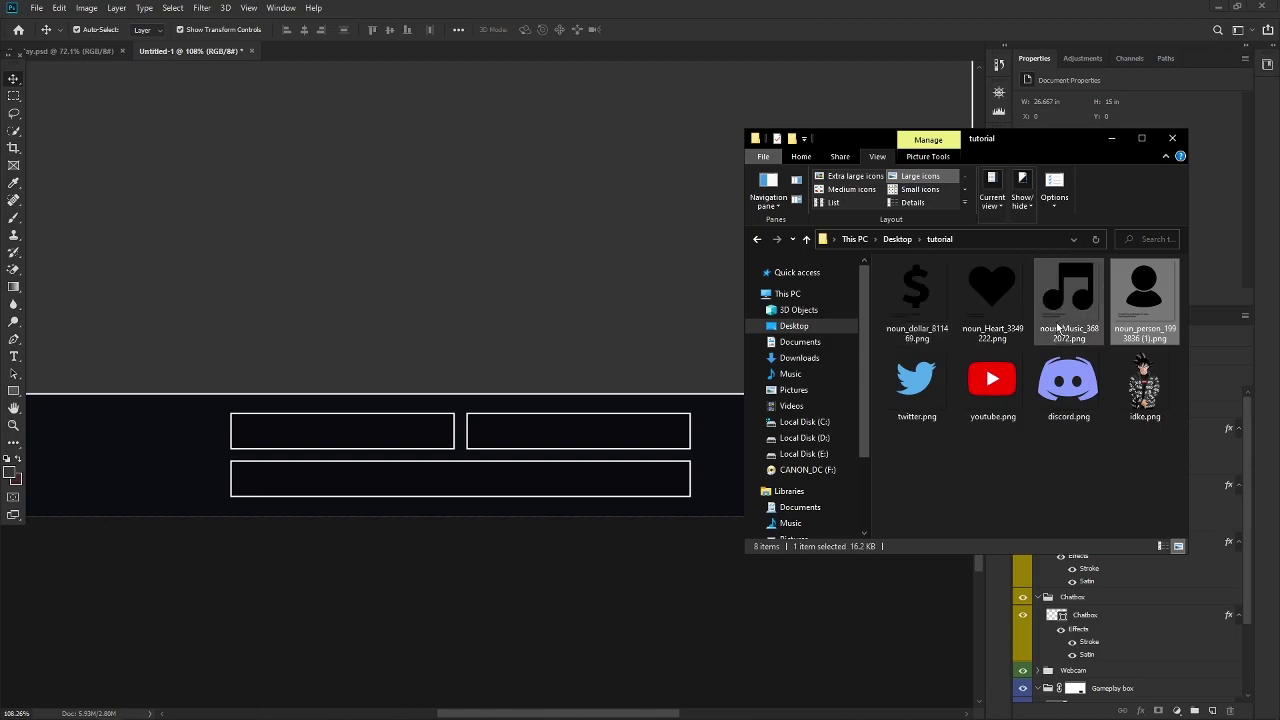
left_click(1068, 295)
left_click(1144, 292)
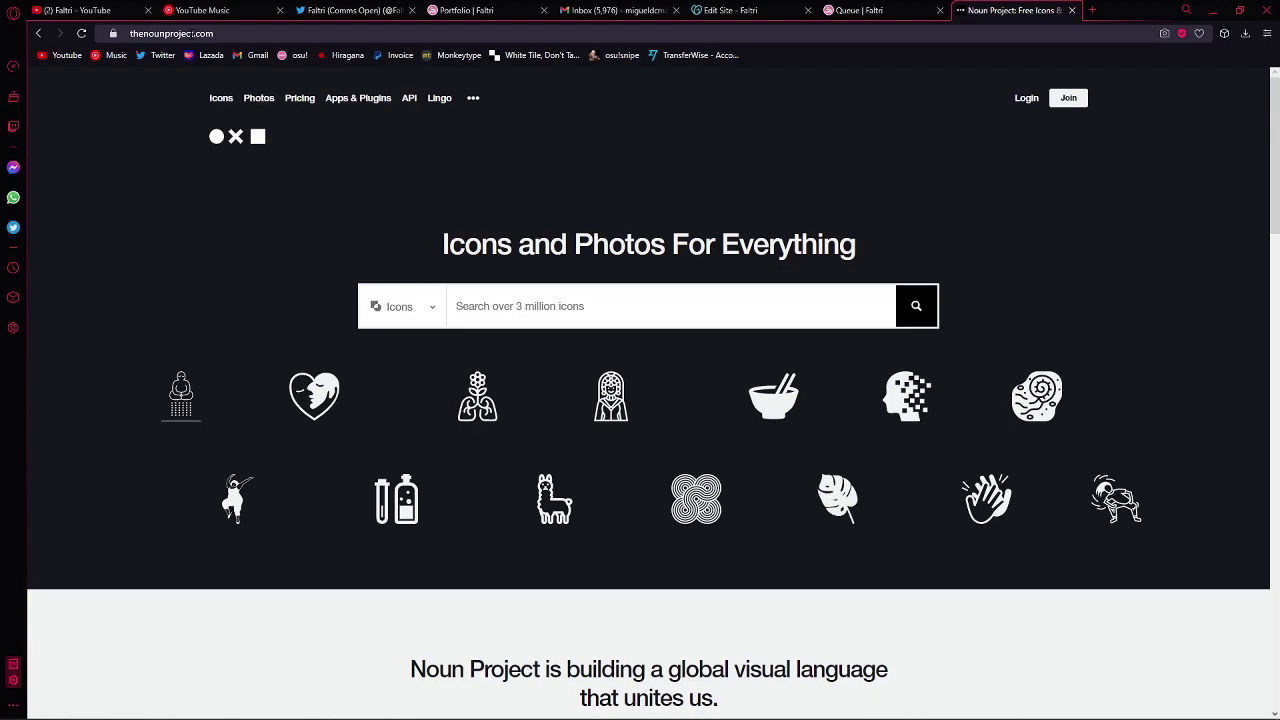
Step: Search The Noun Project for 'person' icons
left_click(516, 306)
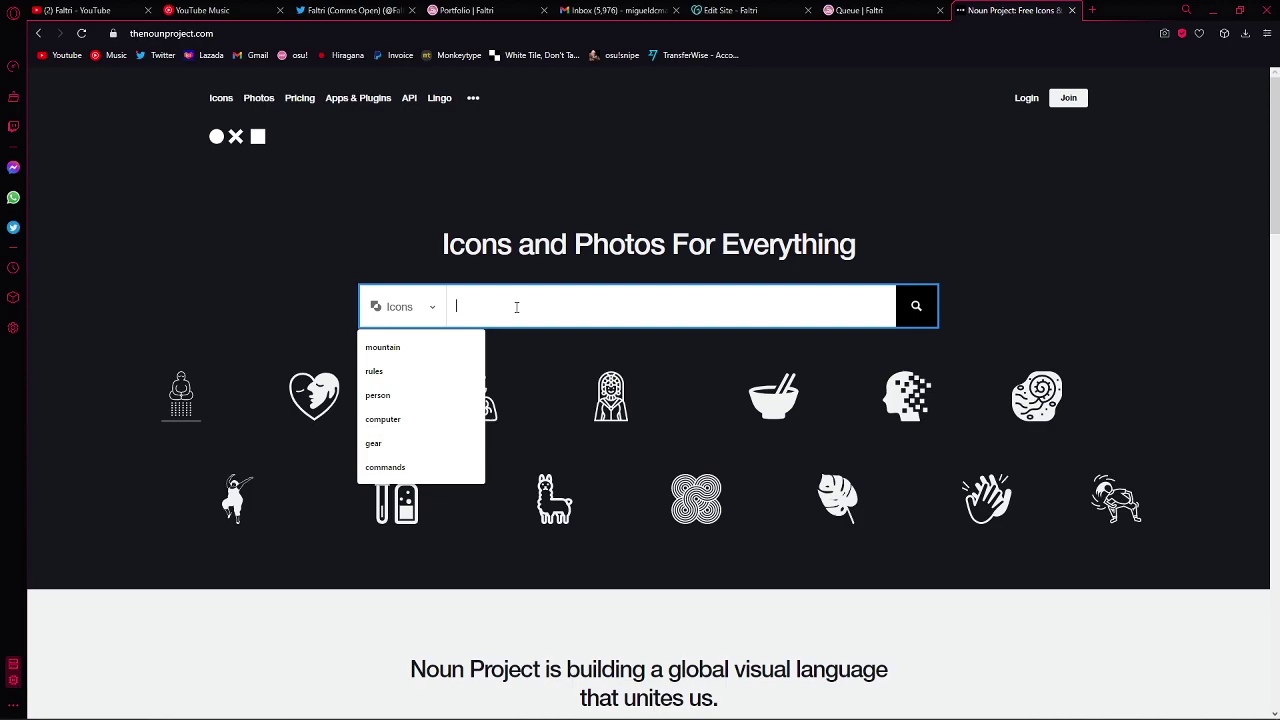
type("person")
key("Return")
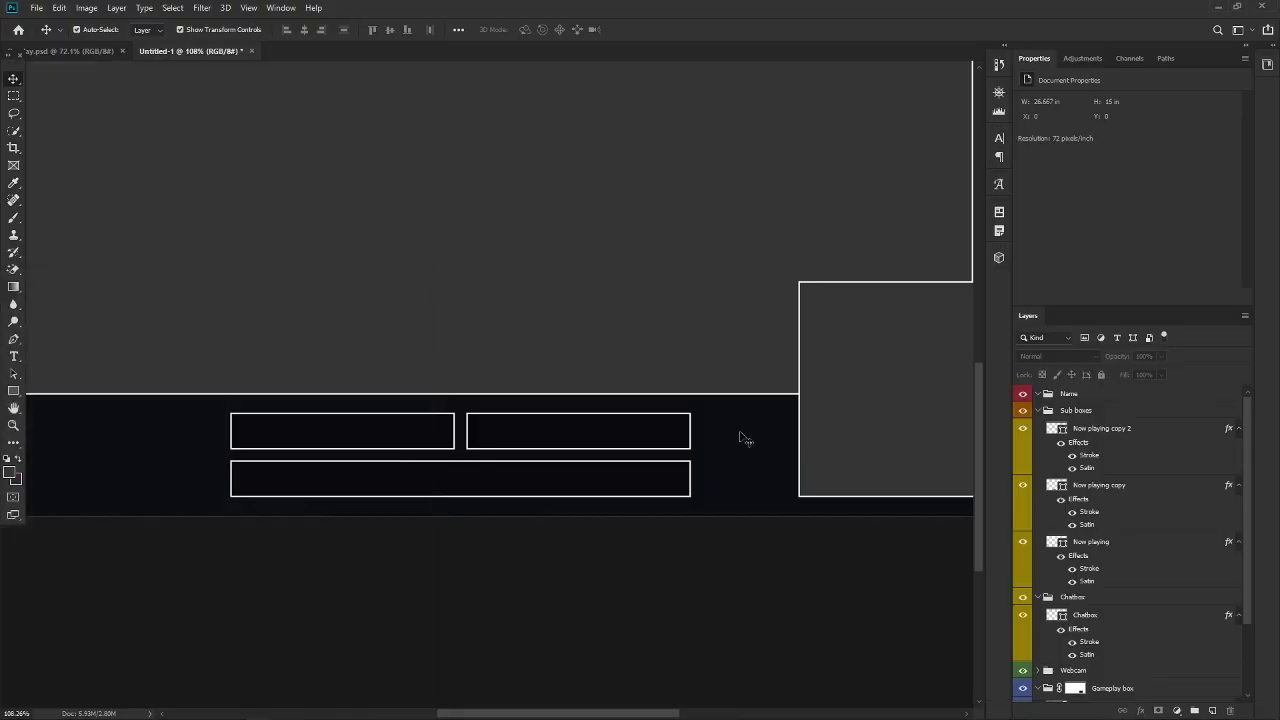
Step: Place the noun_person icon from the tutorial folder onto the overlay canvas
scroll(745, 439, "down", 5)
scroll(569, 566, "up", 4)
key("super")
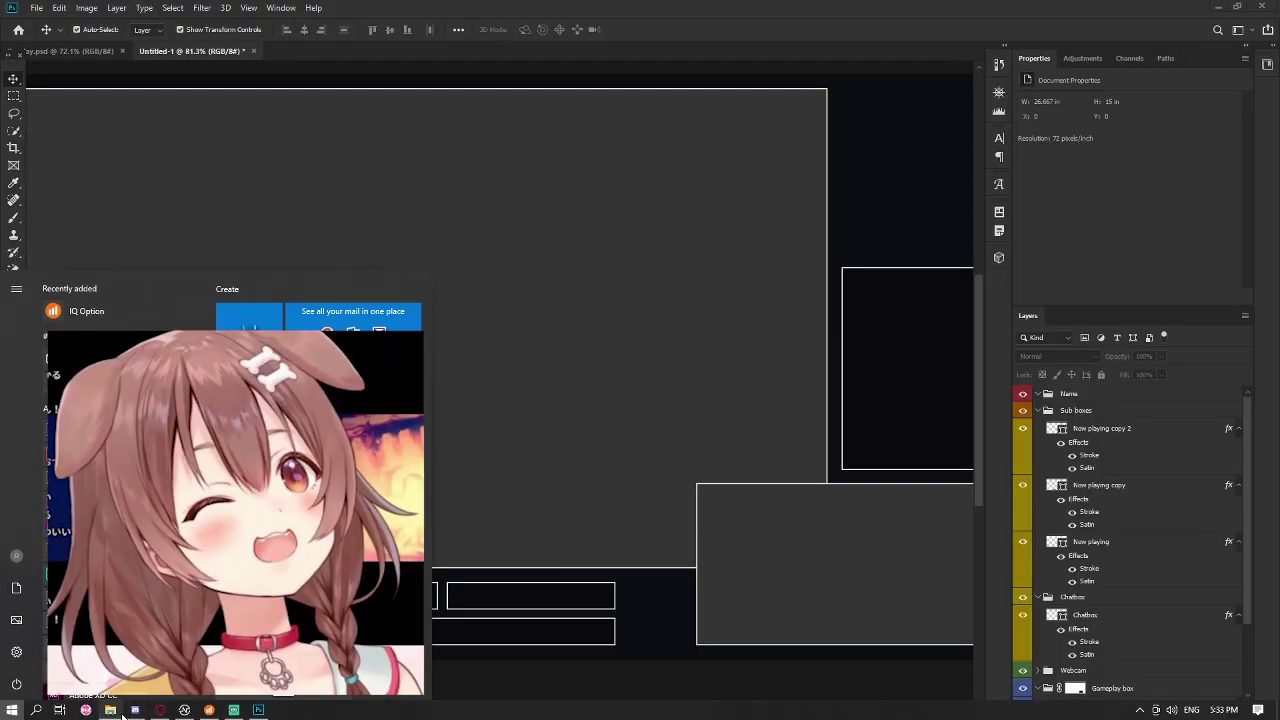
left_click(110, 710)
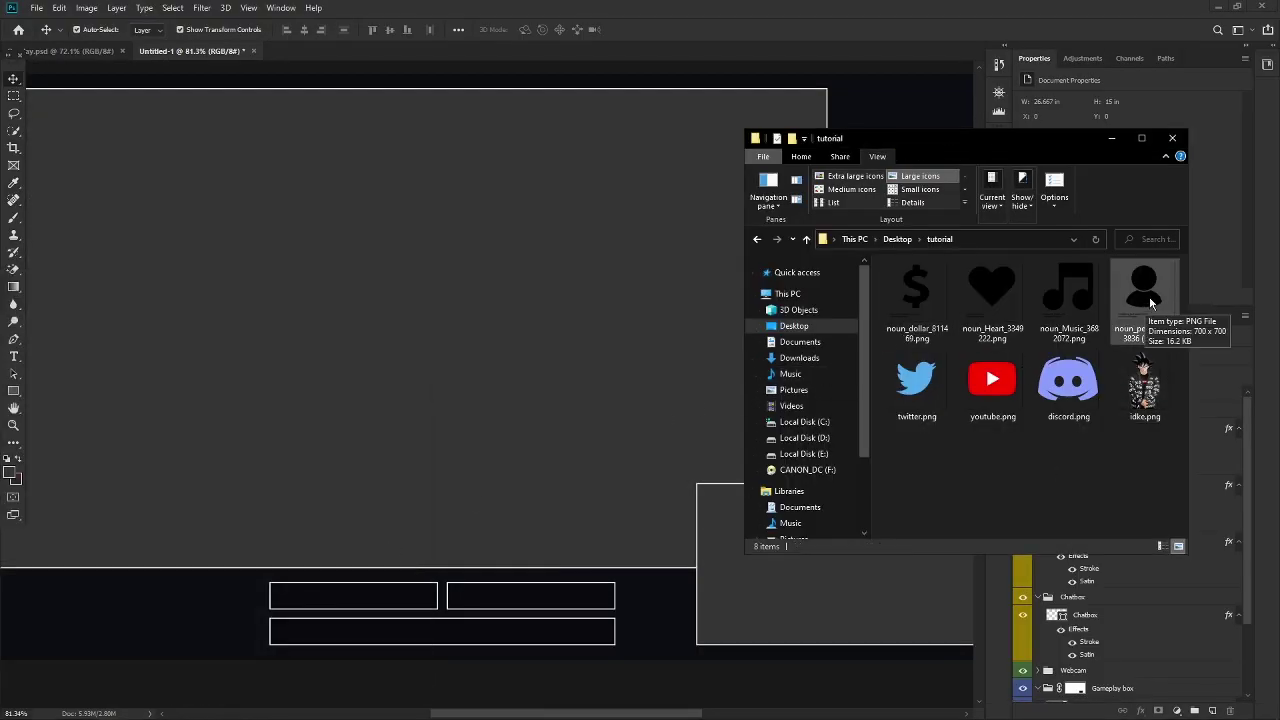
left_click_drag(1152, 302, 420, 320)
right_click(500, 310)
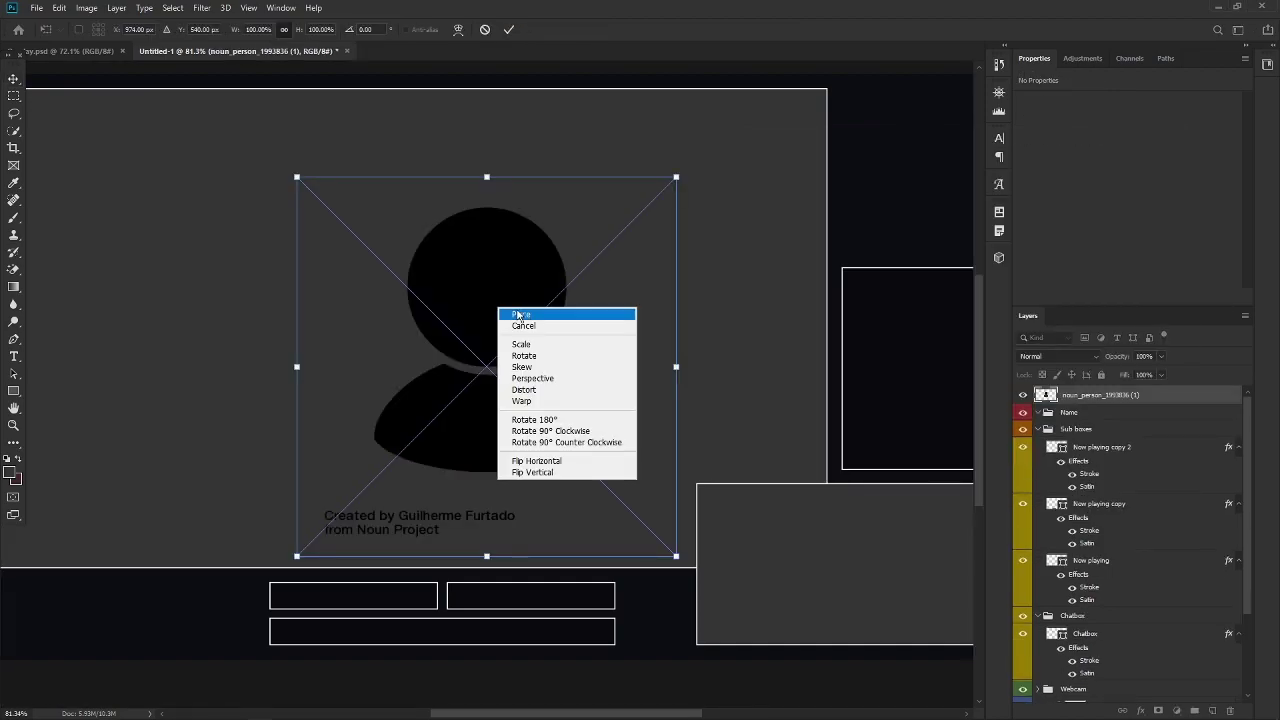
left_click(521, 316)
Step: Place the music-note and dollar icons onto the canvas as well
left_click(110, 710)
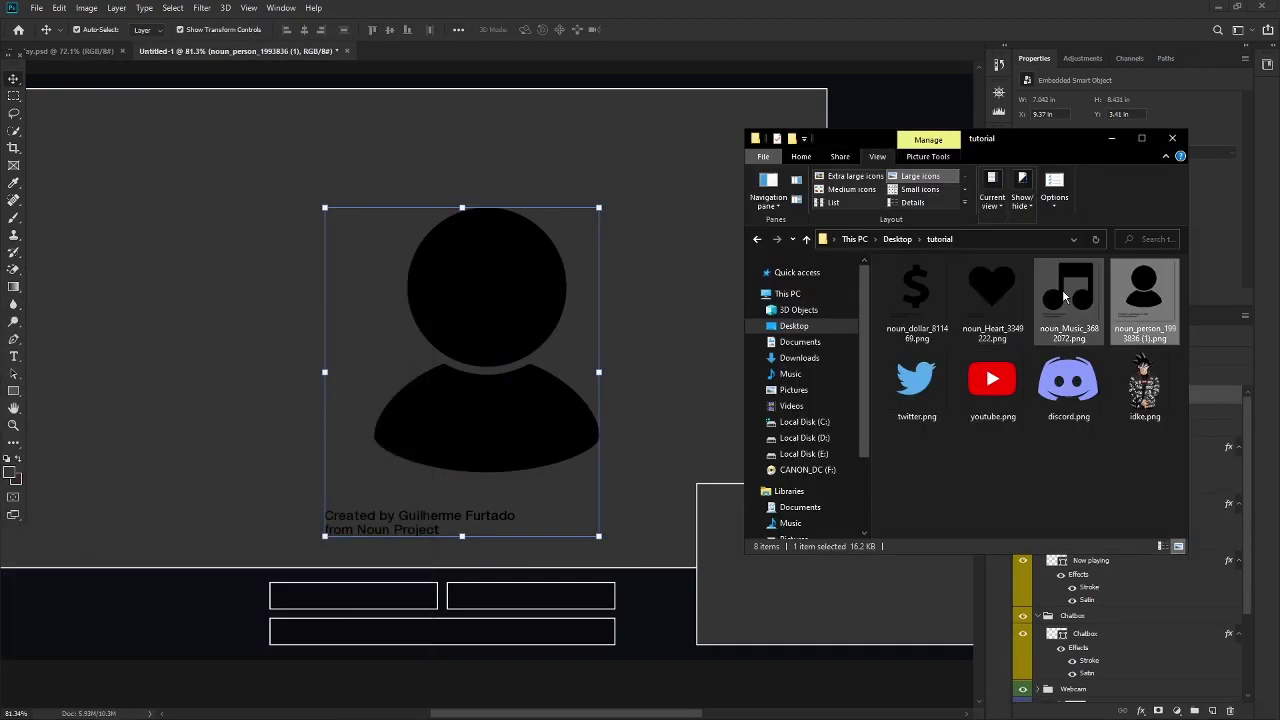
left_click_drag(1066, 297, 484, 340)
right_click(484, 340)
left_click(500, 340)
left_click(110, 710)
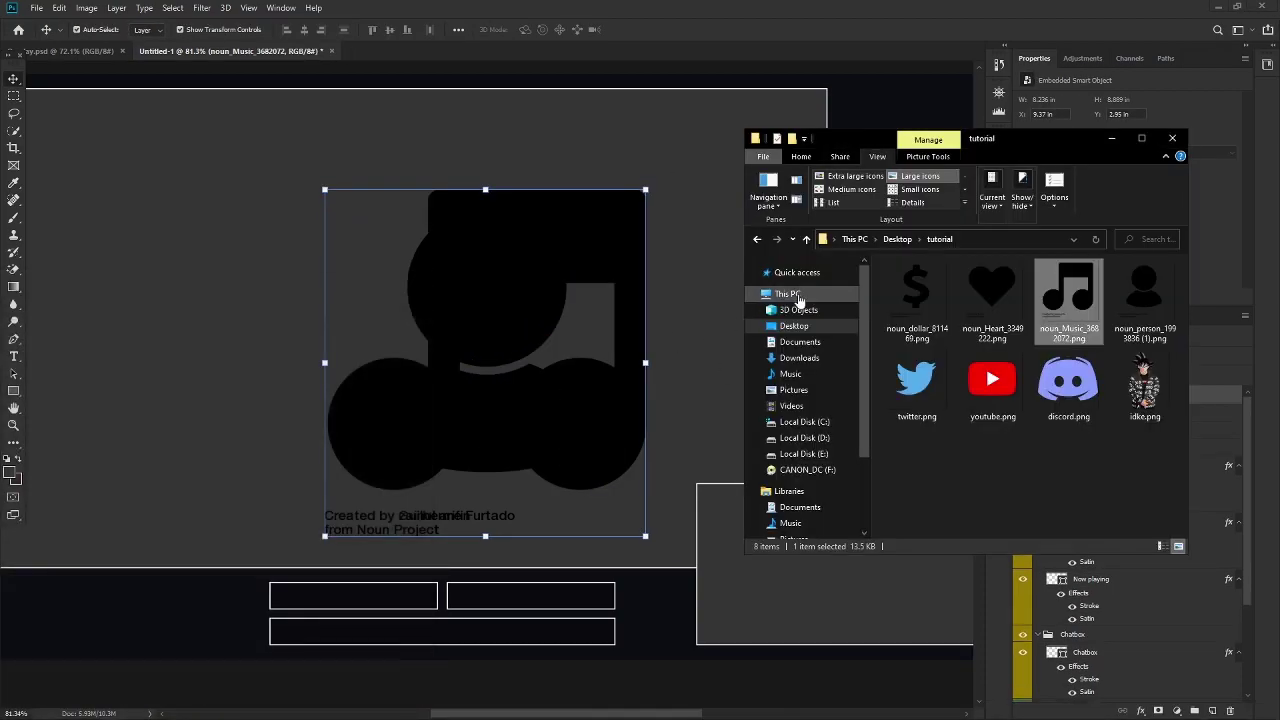
left_click_drag(916, 290, 378, 367)
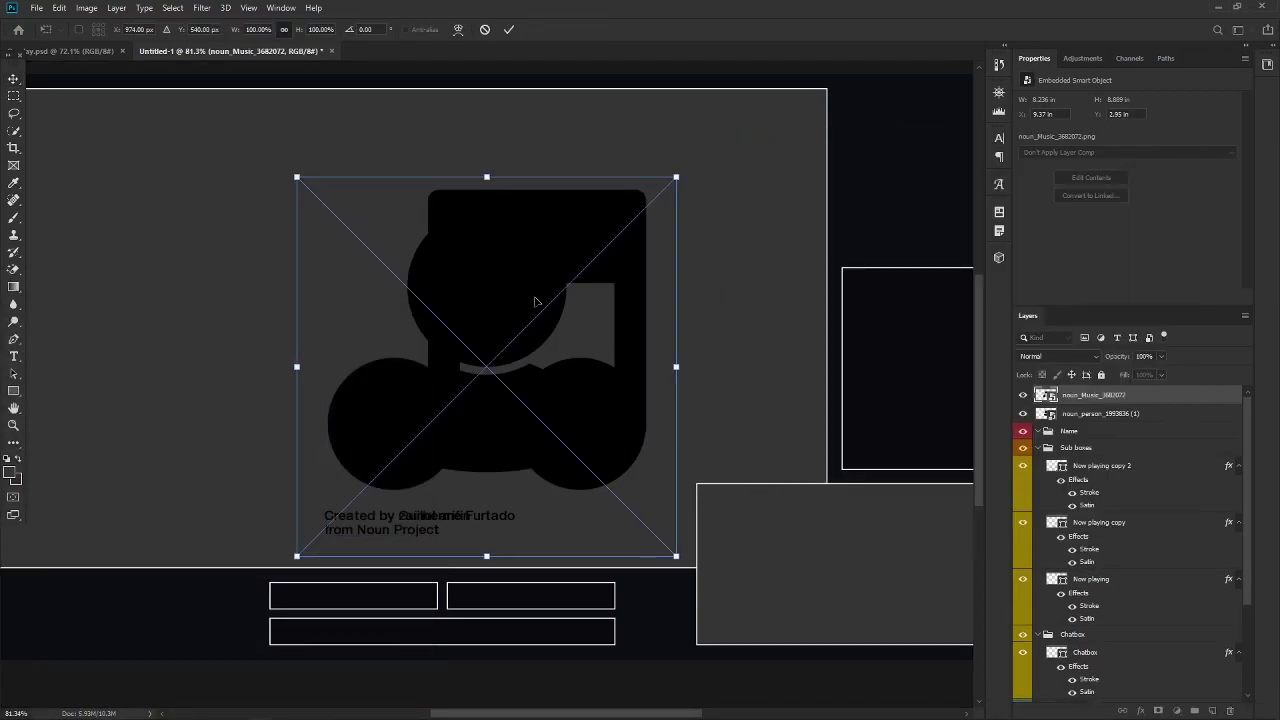
key("Return")
Step: Arrange the icons in a row: person, dollar, then music note
scroll(452, 402, "down", 2)
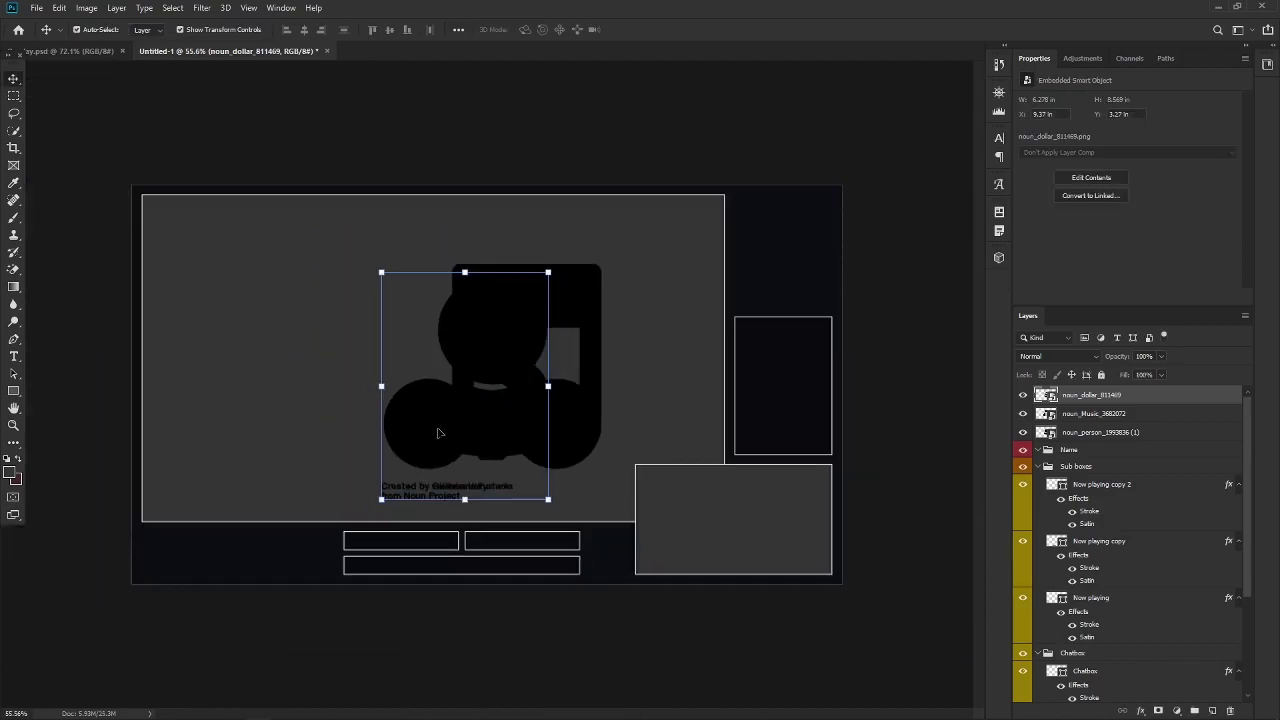
left_click_drag(489, 316, 285, 323)
left_click_drag(422, 330, 477, 335)
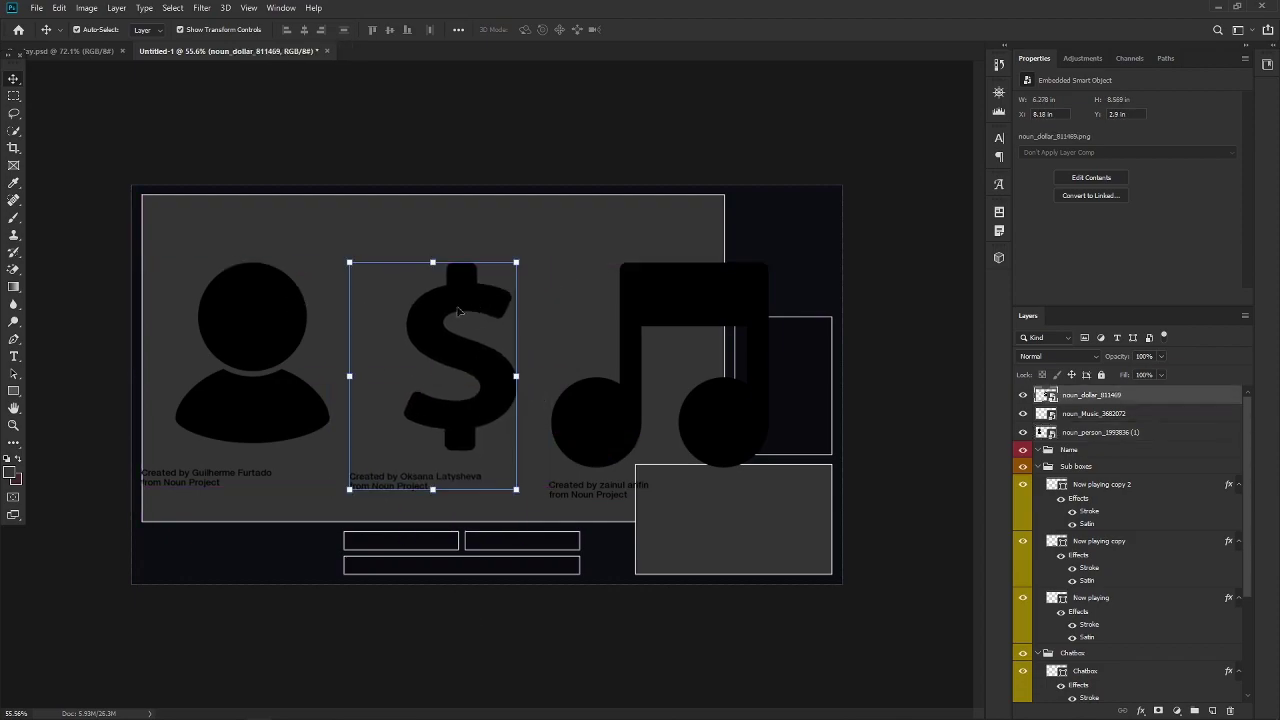
scroll(449, 307, "up", 3)
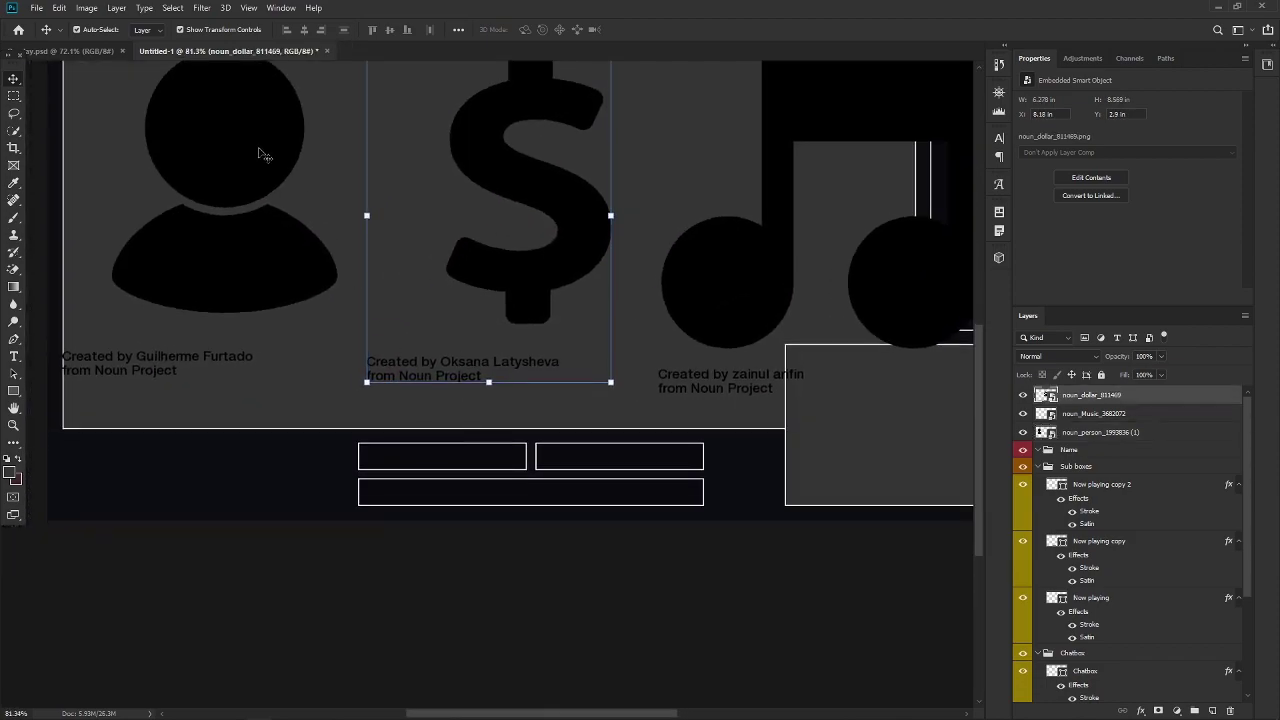
left_click(262, 154)
Step: Scale the three icons down together so they fit inside the left short box
scroll(318, 244, "down", 2)
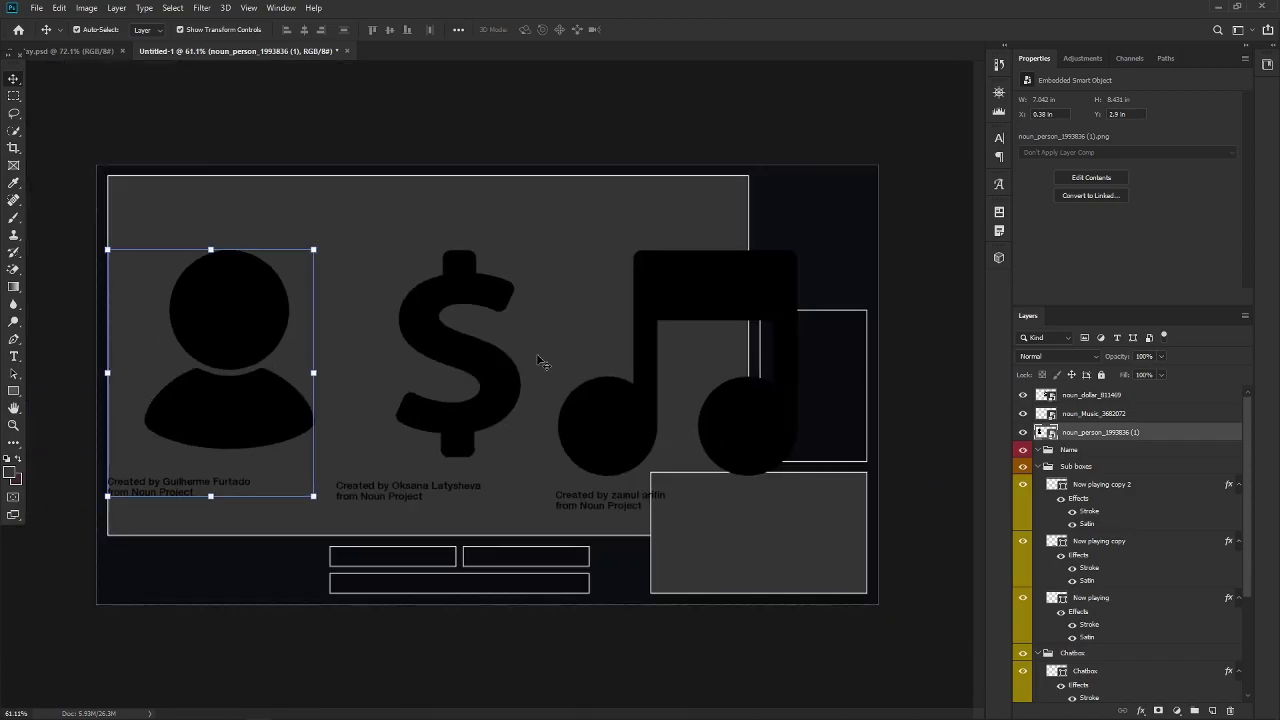
left_click(1081, 414, "shift")
left_click(1088, 395, "shift")
left_click_drag(797, 249, 296, 437)
left_click(1100, 432)
left_click(1098, 418, "shift")
left_click(1106, 396, "shift")
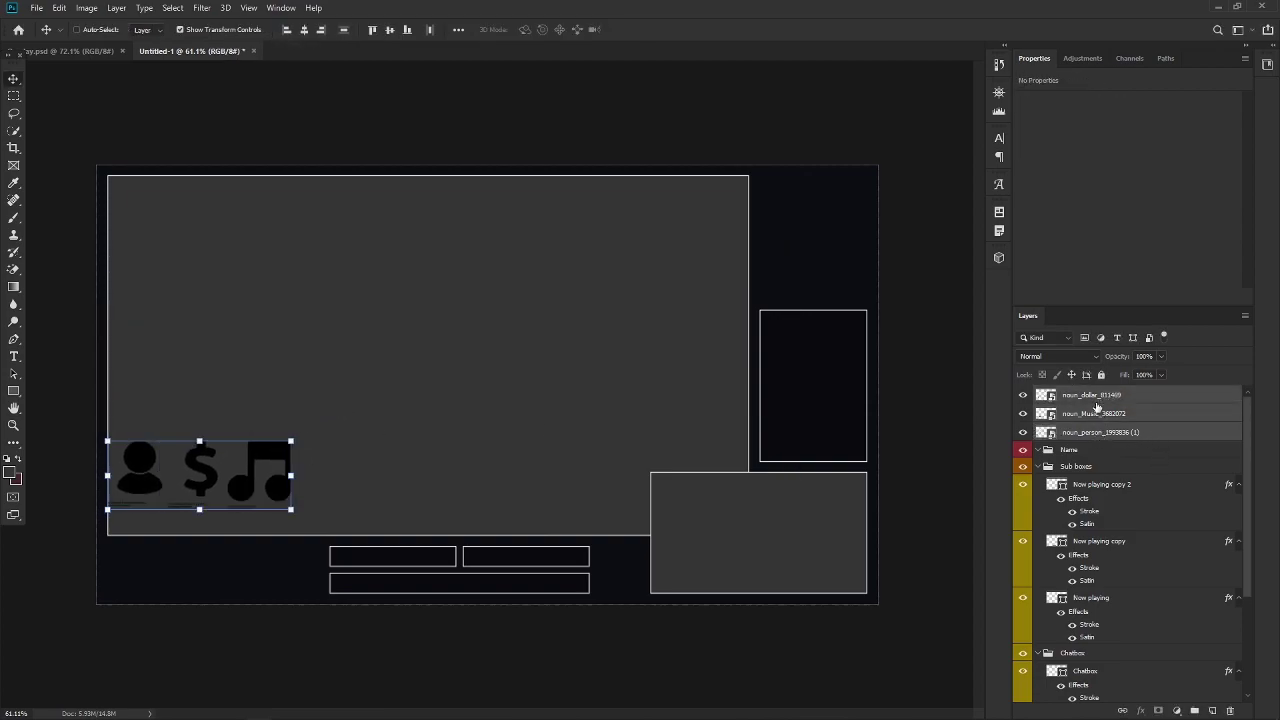
scroll(423, 471, "up", 4)
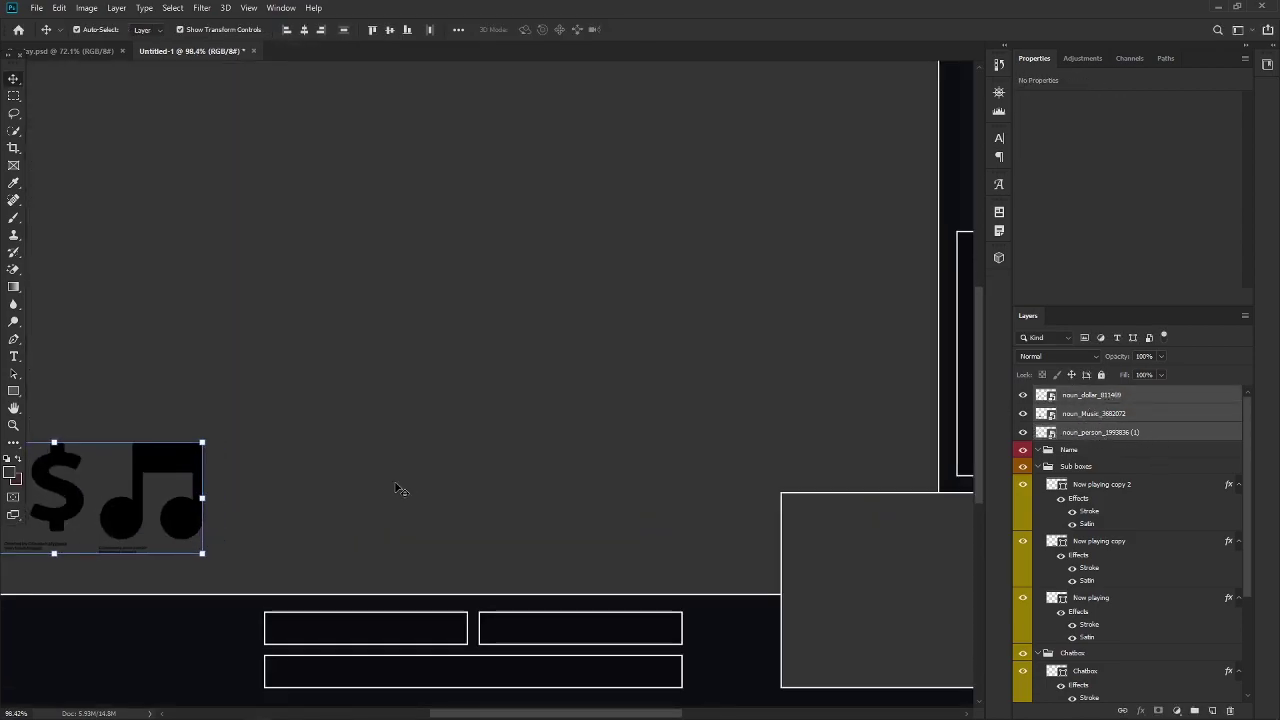
scroll(594, 383, "down", 1)
left_click_drag(424, 376, 586, 525)
scroll(586, 525, "up", 3)
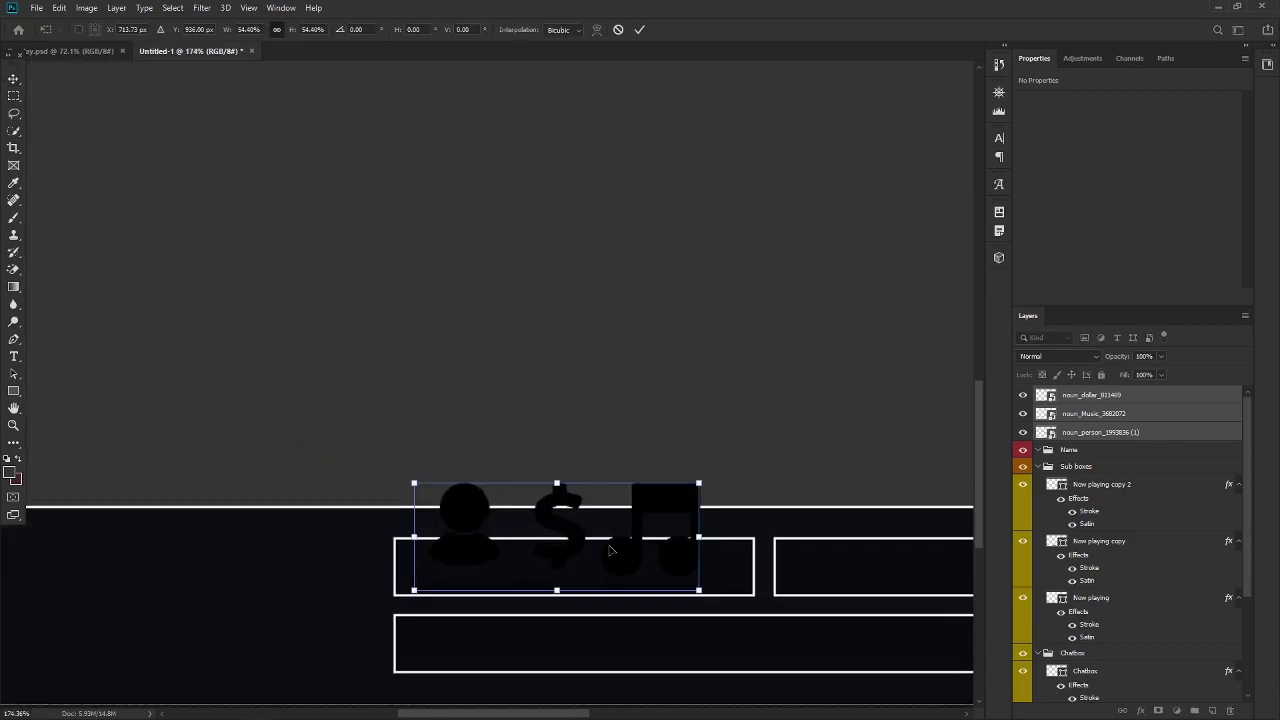
left_click_drag(719, 343, 495, 433)
scroll(400, 445, "up", 3)
key("Return")
Step: Reposition and slightly shrink the dollar icon, then move the music note beside it
key("ctrl+e")
left_click_drag(238, 456, 242, 457)
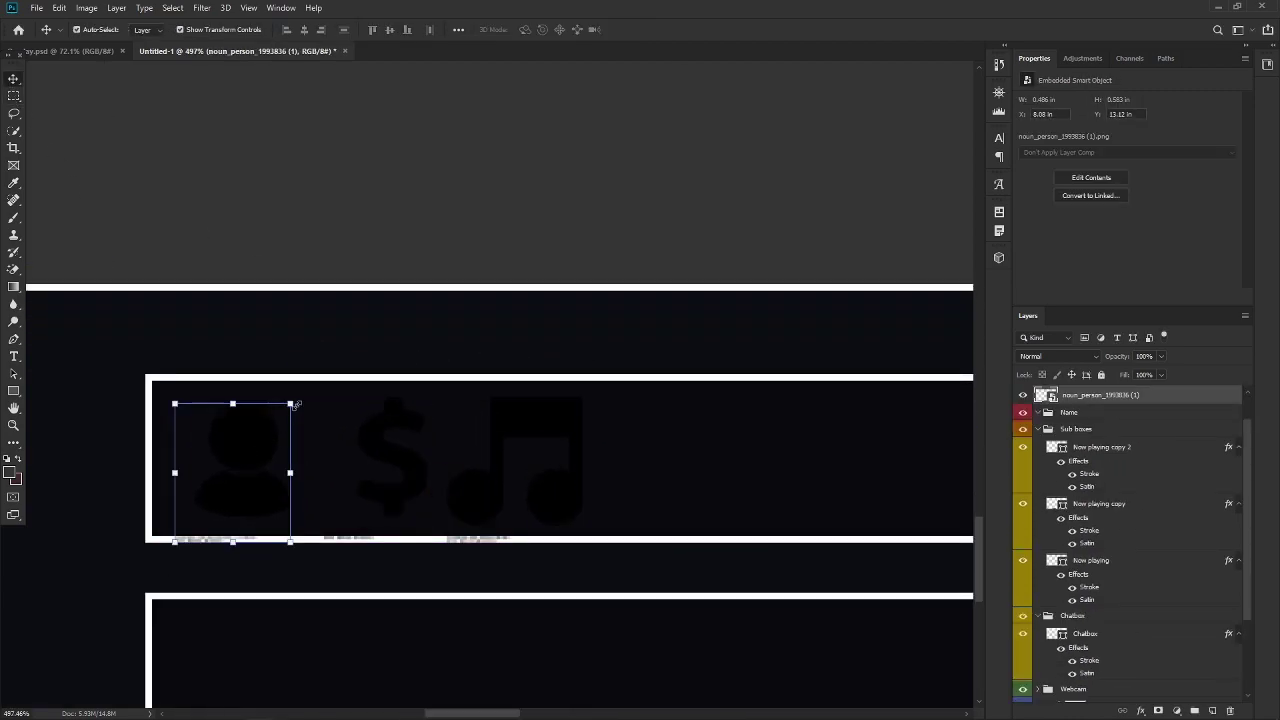
left_click(378, 287)
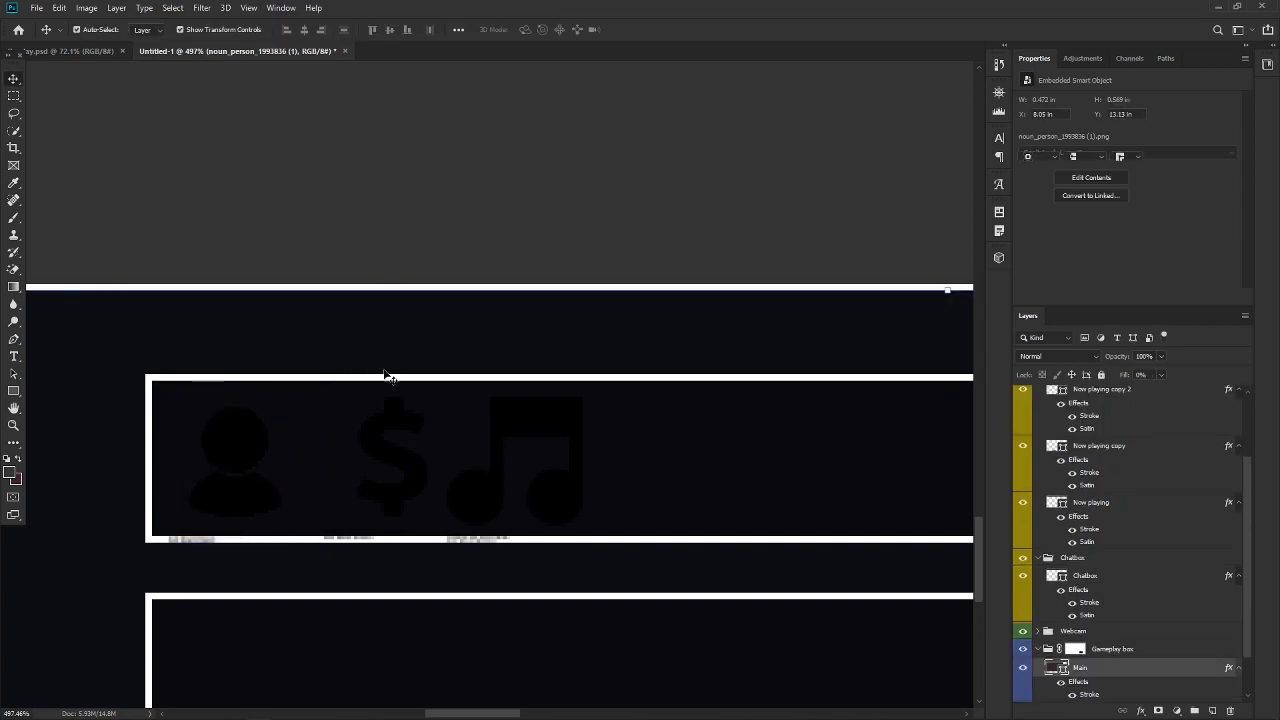
mouse_move(390, 392)
left_mouse_down()
mouse_move(337, 423)
mouse_move(400, 403)
left_mouse_up()
key("ctrl+t")
left_click_drag(338, 440, 336, 428)
key("Return")
left_click(443, 303)
left_click_drag(574, 417, 503, 388)
key("ctrl+t")
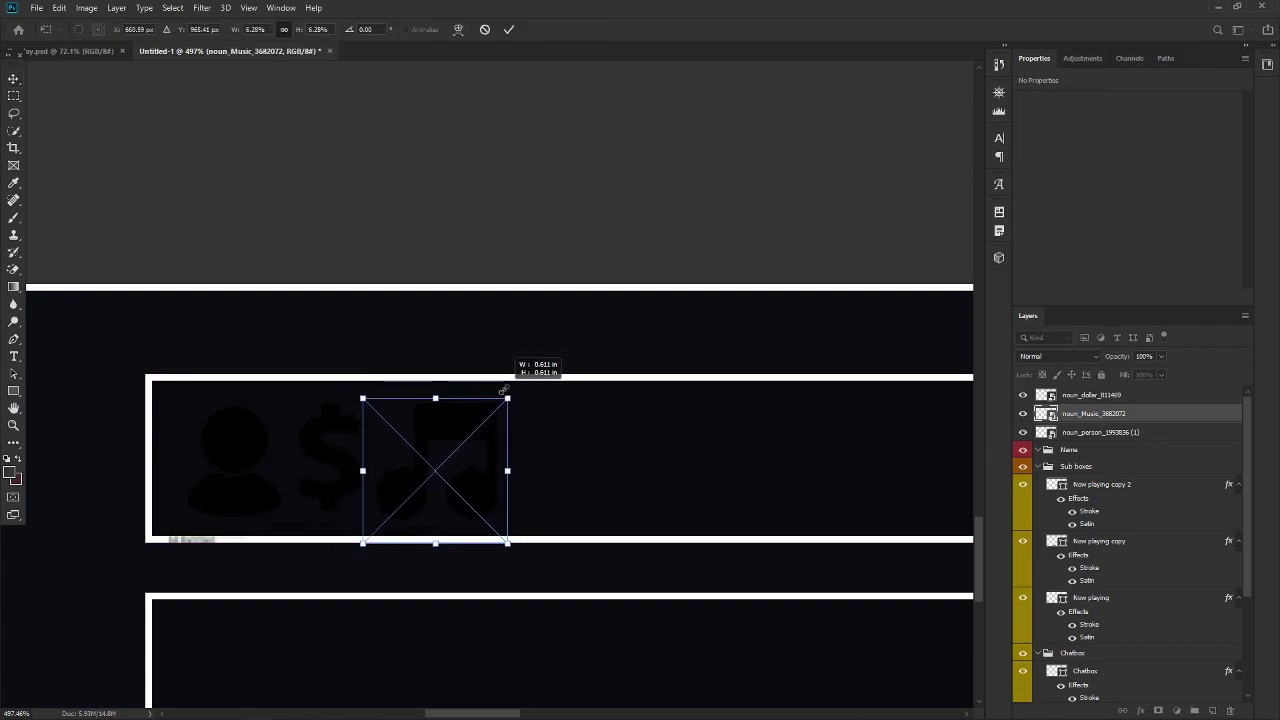
Step: Commit the music-note resize and give the dollar icon layer a white Color Overlay
left_click(1140, 396)
right_click(1089, 377)
left_click(1145, 171)
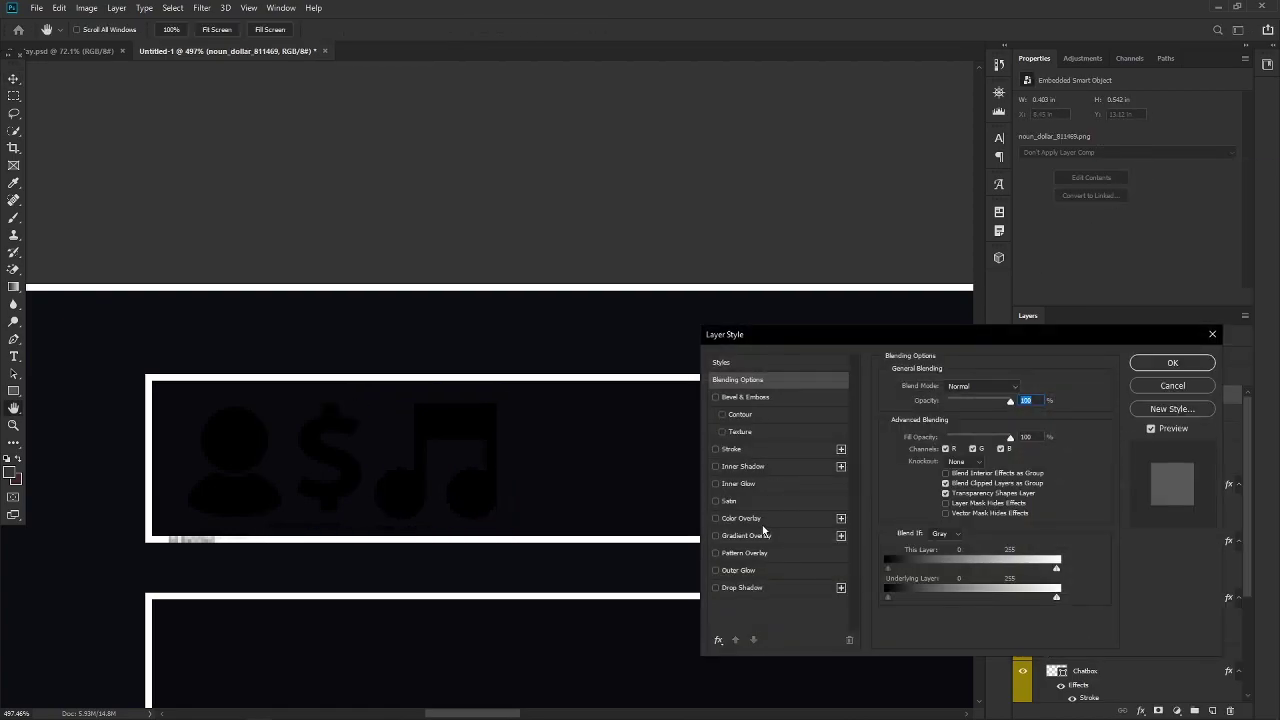
left_click(758, 519)
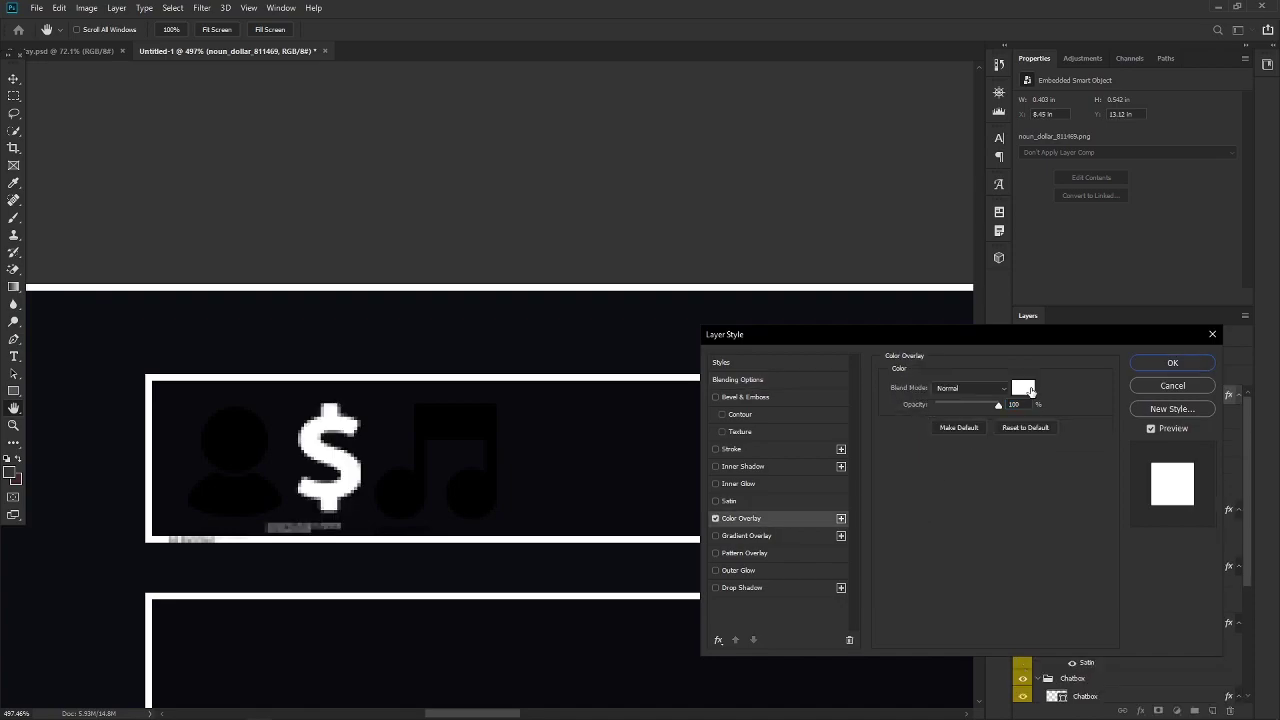
left_click(1022, 388)
left_click(737, 324)
left_click(1170, 364)
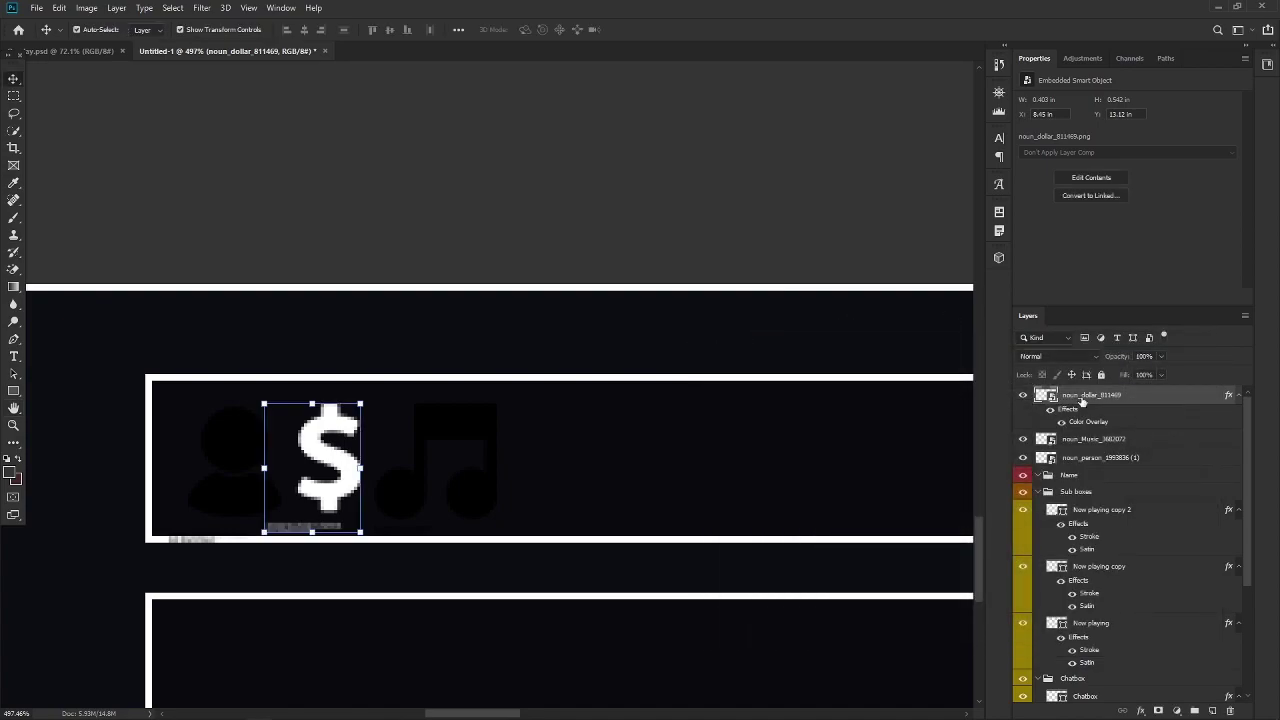
Step: Copy the dollar layer's style onto the music-note and person layers, then begin rescaling the note
right_click(1081, 401)
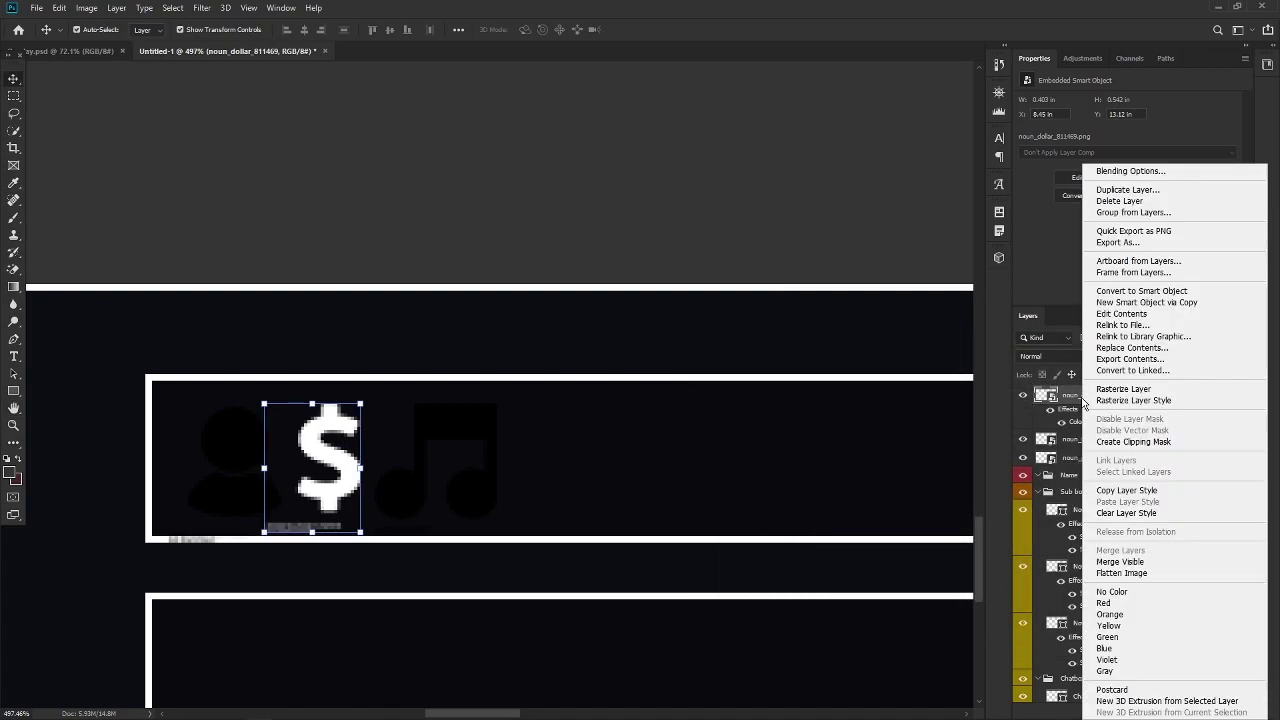
left_click(1141, 494)
right_click(1104, 445)
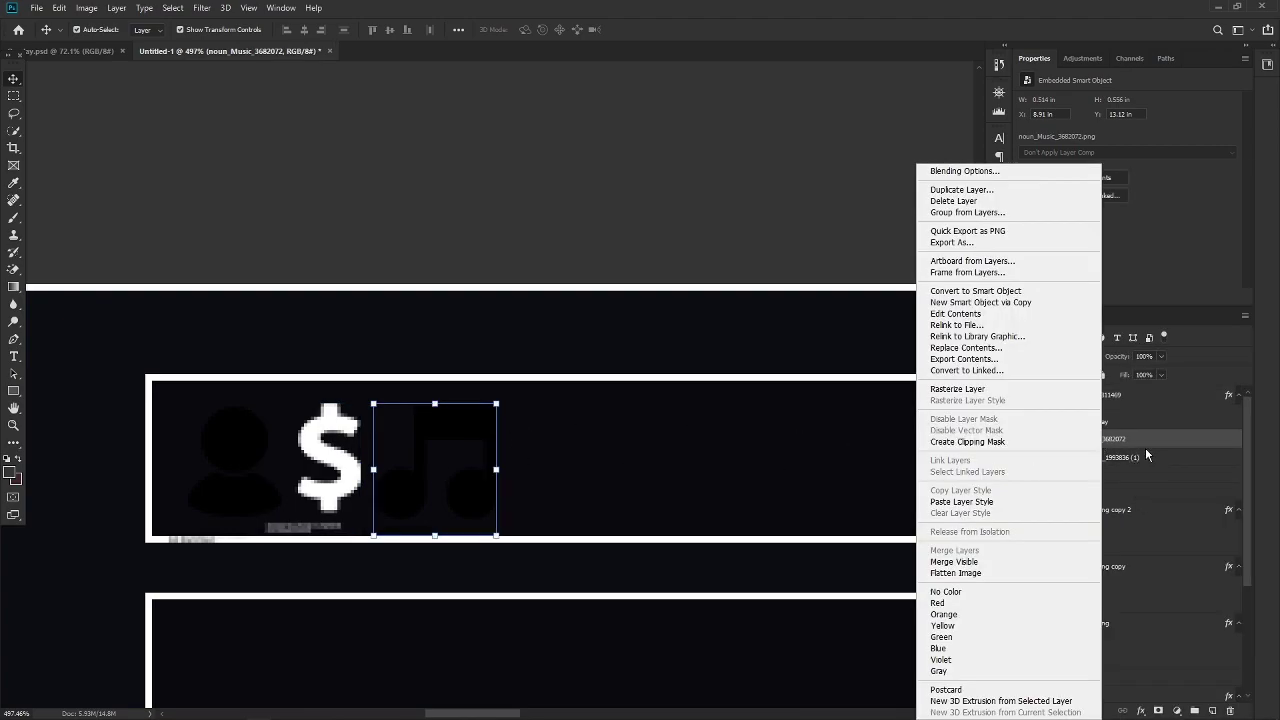
left_click(958, 503)
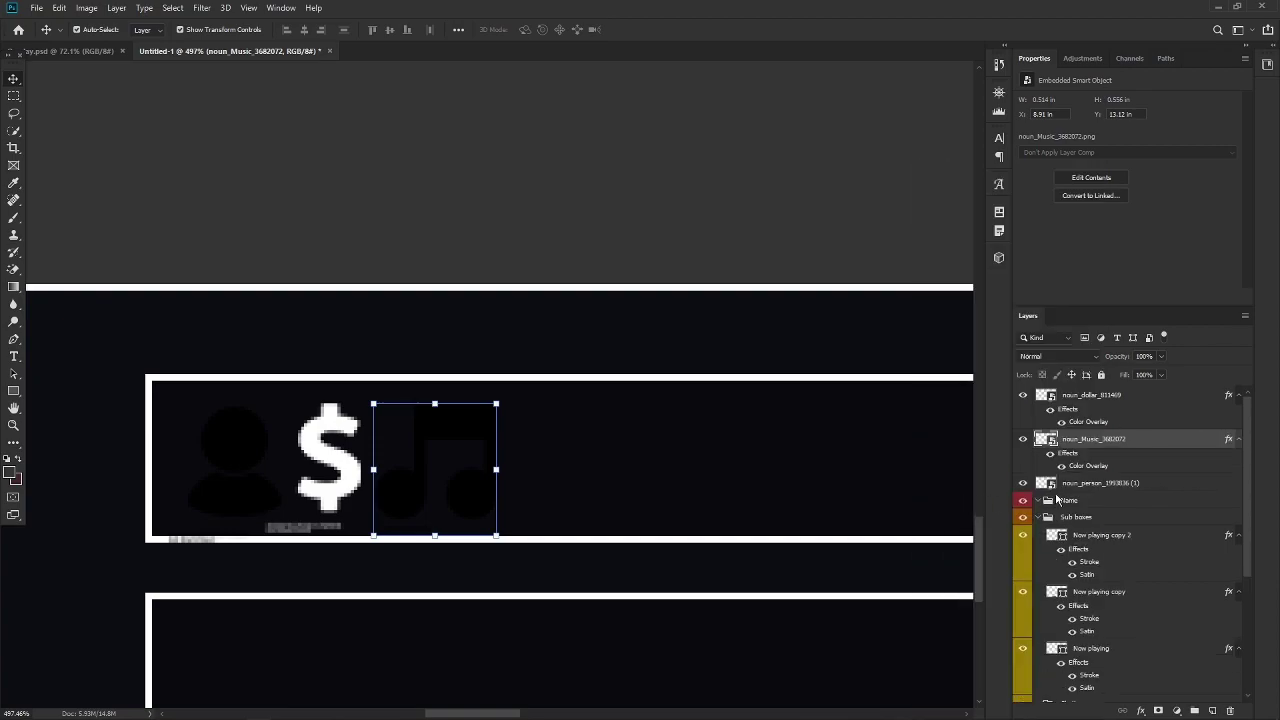
right_click(1120, 482)
left_click(985, 502)
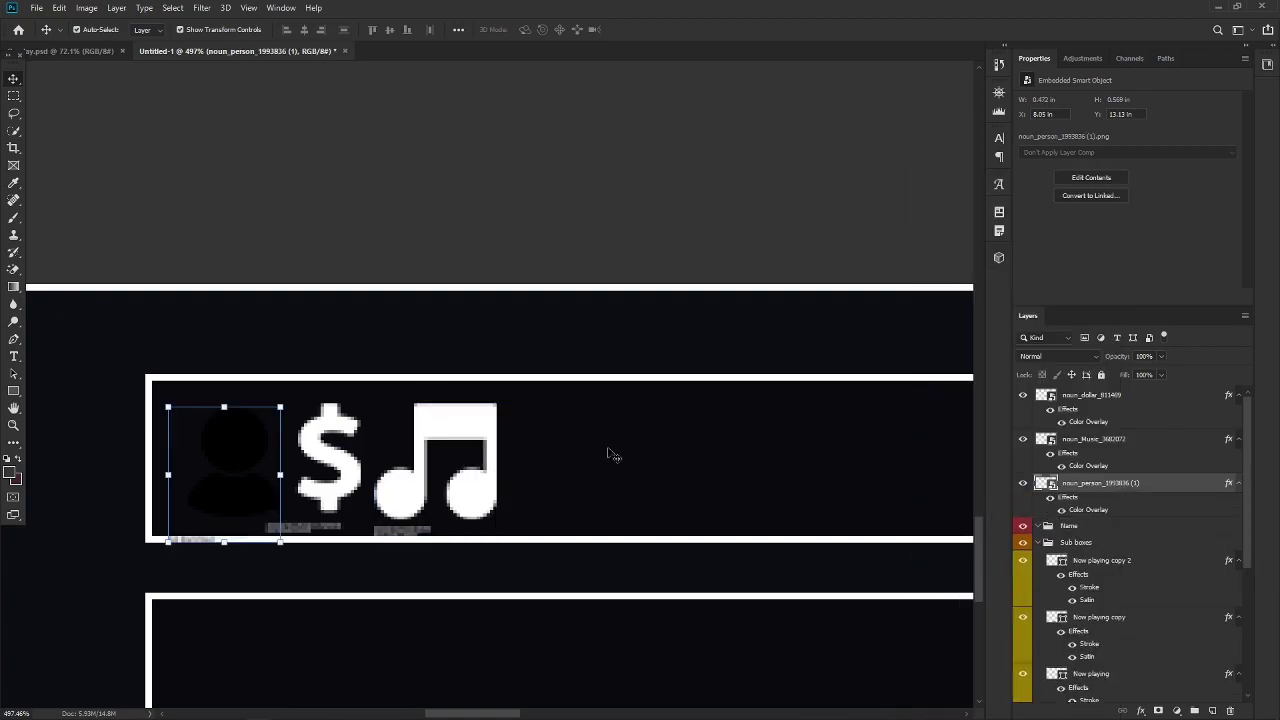
left_click(468, 414)
left_click_drag(505, 403, 499, 401)
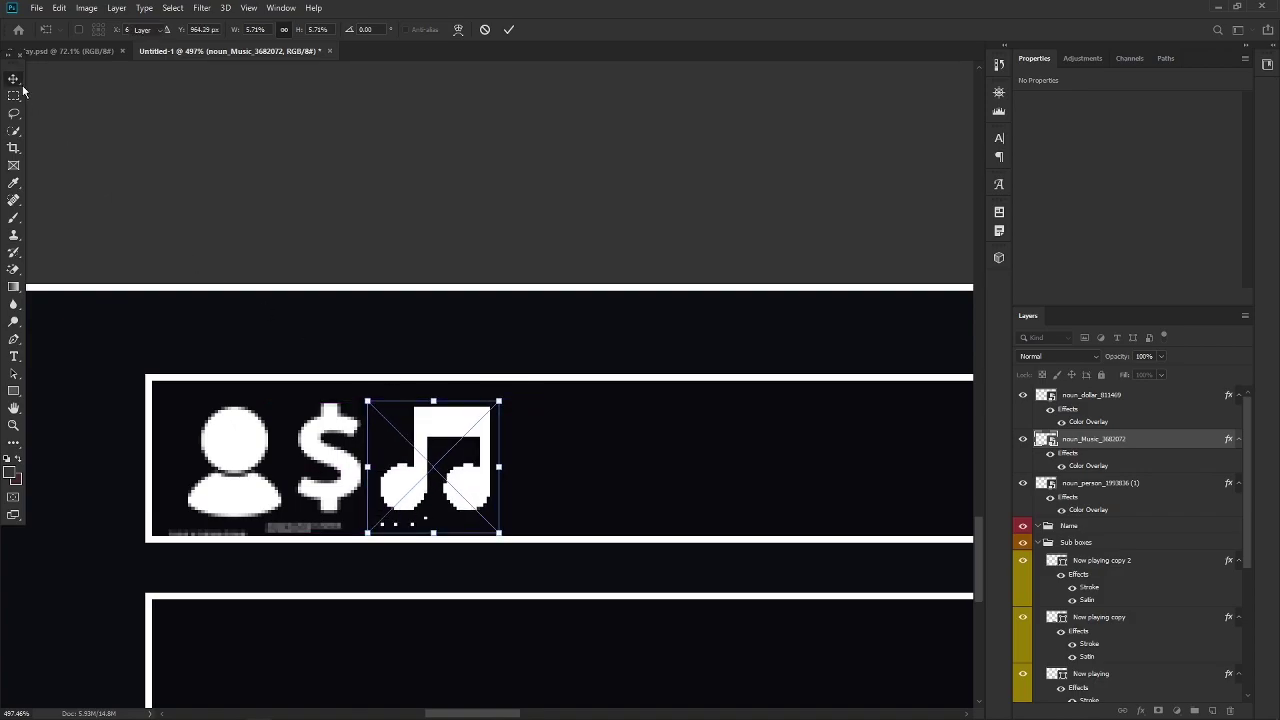
Step: Rescale the music-note icon by its corner handle and commit the transform
key("Return")
left_click(209, 569)
scroll(215, 572, "up", 3)
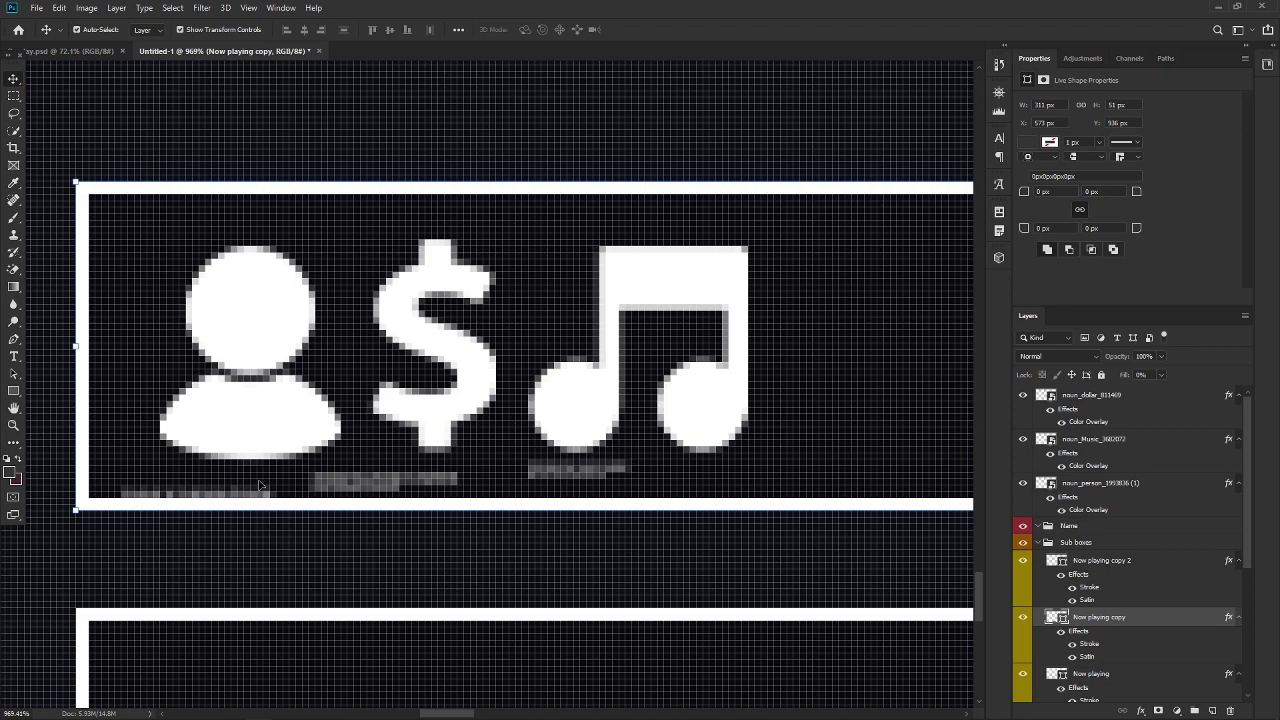
left_click(490, 405)
scroll(490, 405, "down", 4)
left_click(640, 470)
left_click(640, 440)
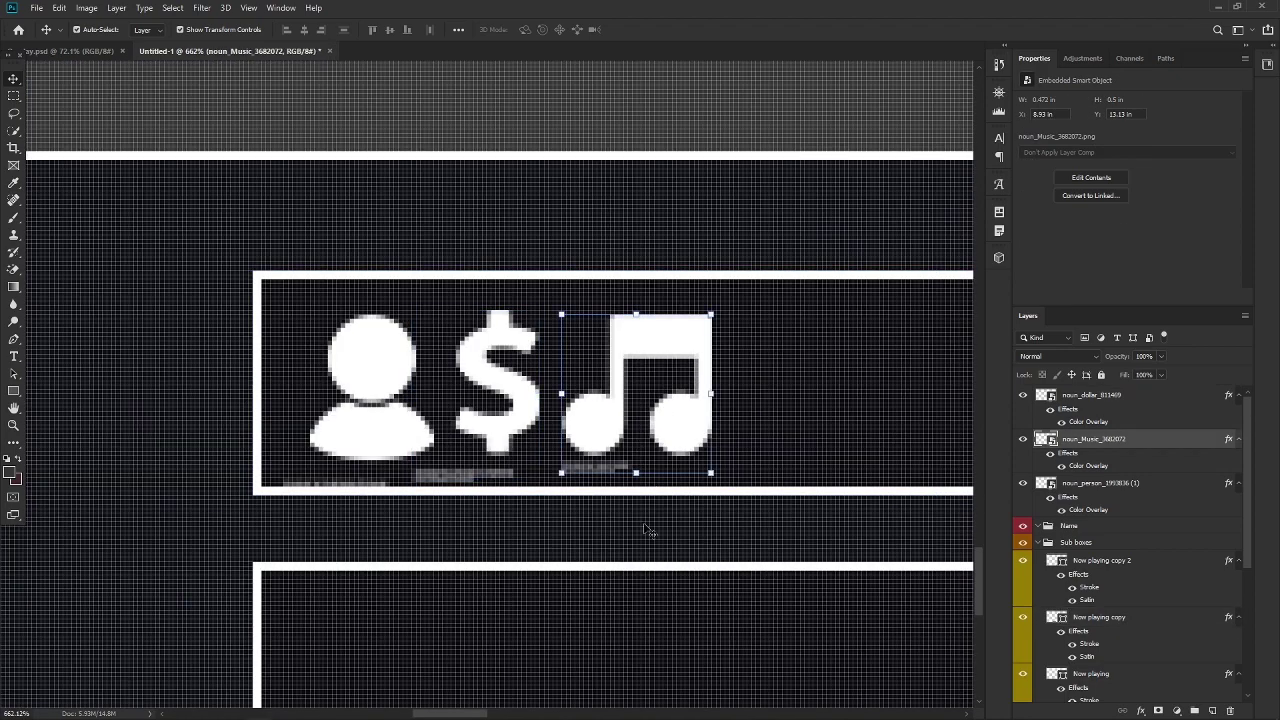
scroll(634, 512, "down", 2)
scroll(634, 512, "down", 1)
left_click_drag(655, 470, 893, 391)
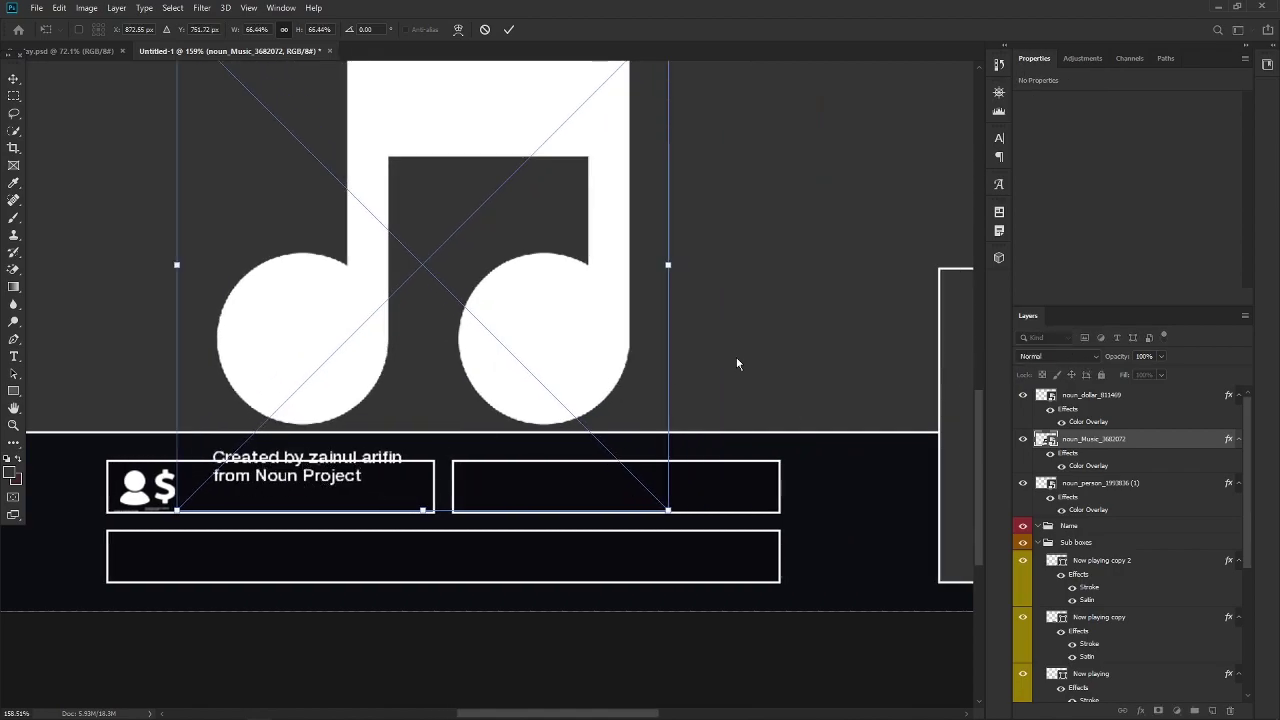
left_click(14, 79)
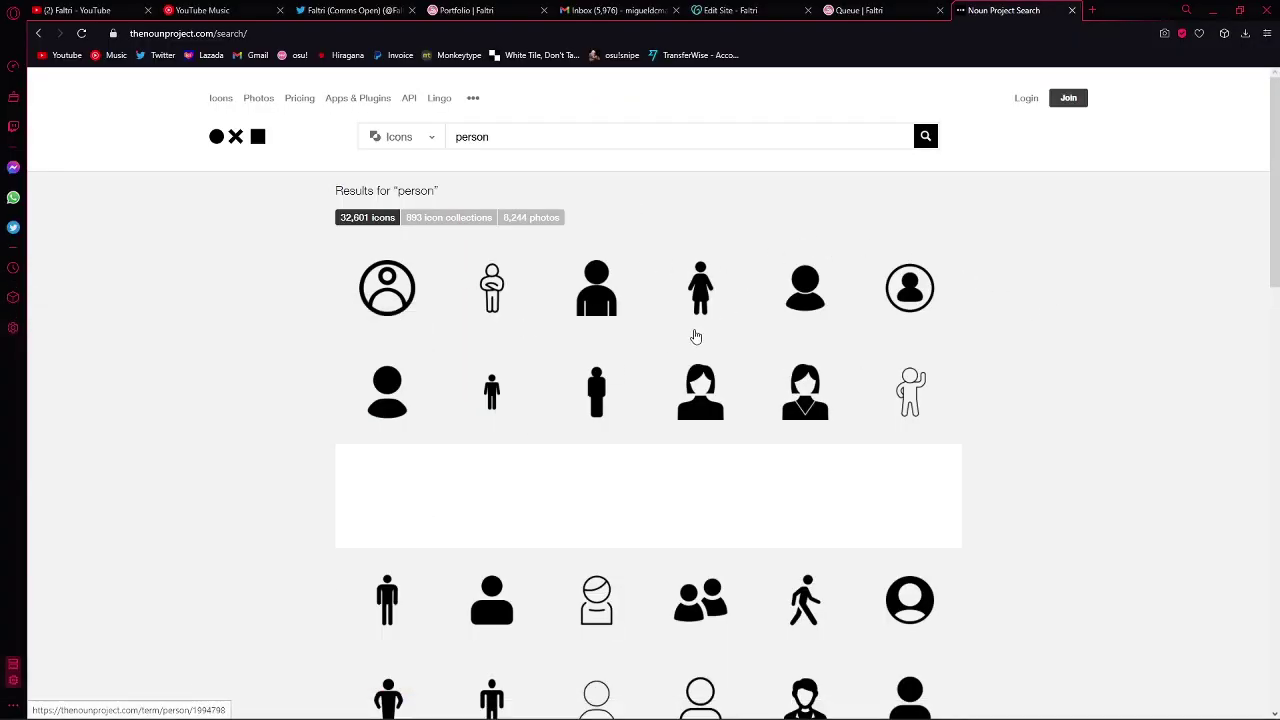
Step: Hide the browser and pan the view back to the three icons
left_click(1212, 10)
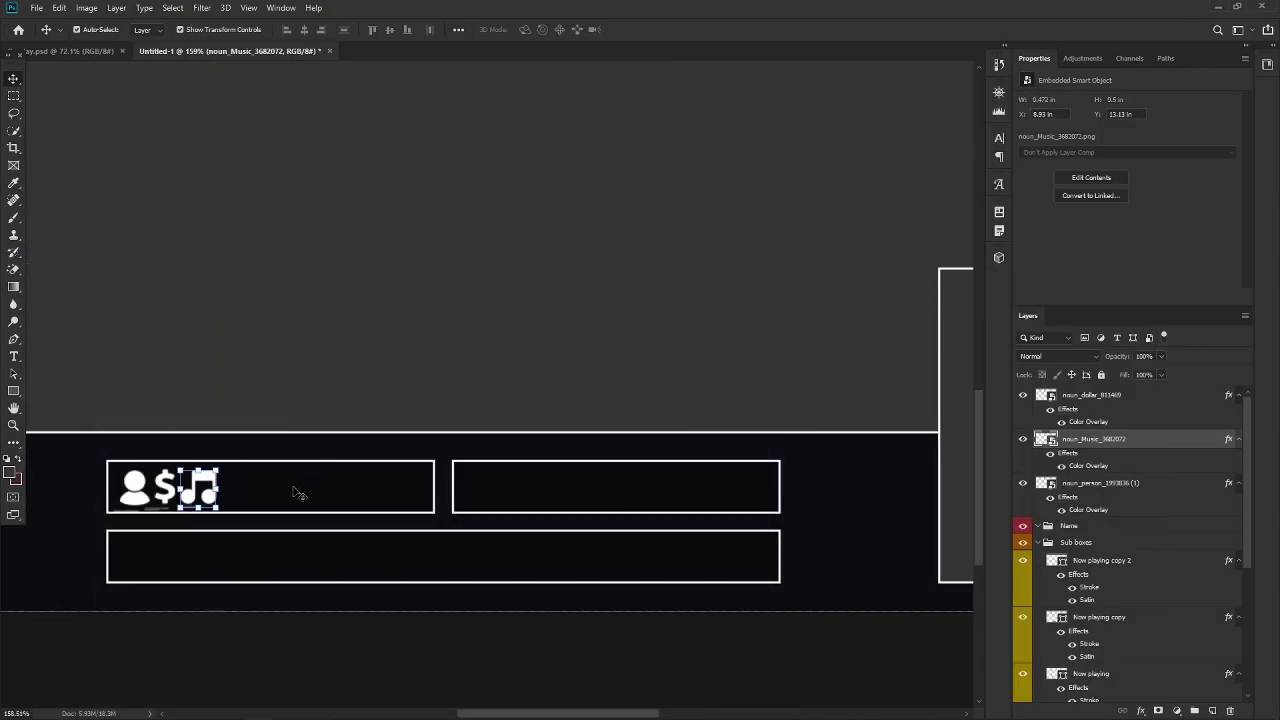
scroll(289, 491, "up", 5)
left_click_drag(306, 449, 766, 338)
Step: Add a layer mask to the person icon hiding the credit text beneath it
scroll(460, 435, "up", 2)
left_click(345, 402)
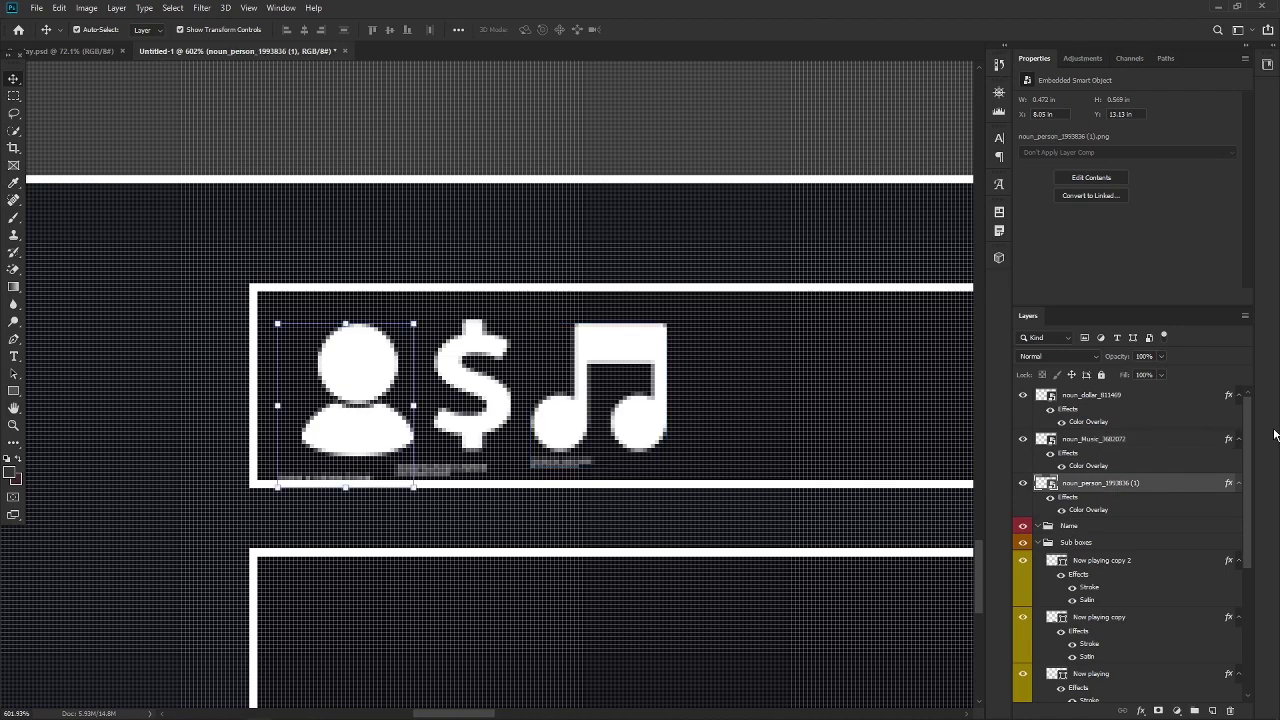
left_click(1158, 711)
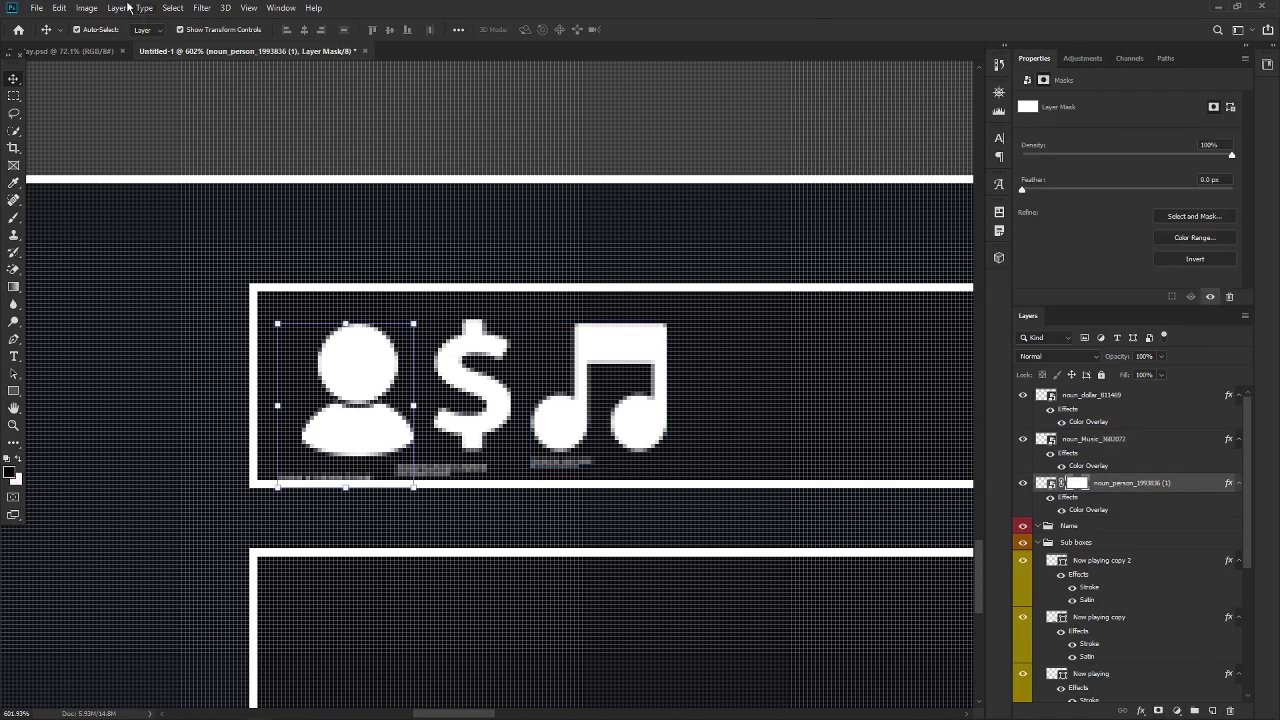
left_click(21, 97)
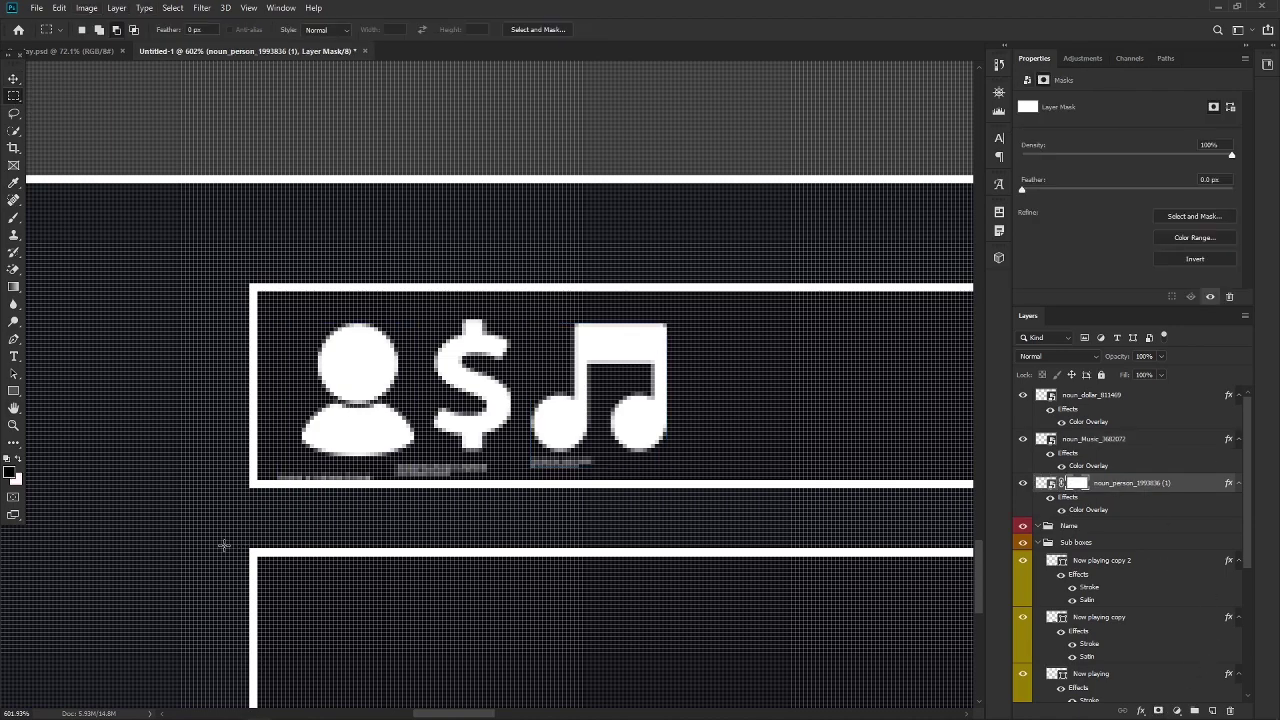
left_click_drag(213, 548, 385, 470)
left_click(180, 565)
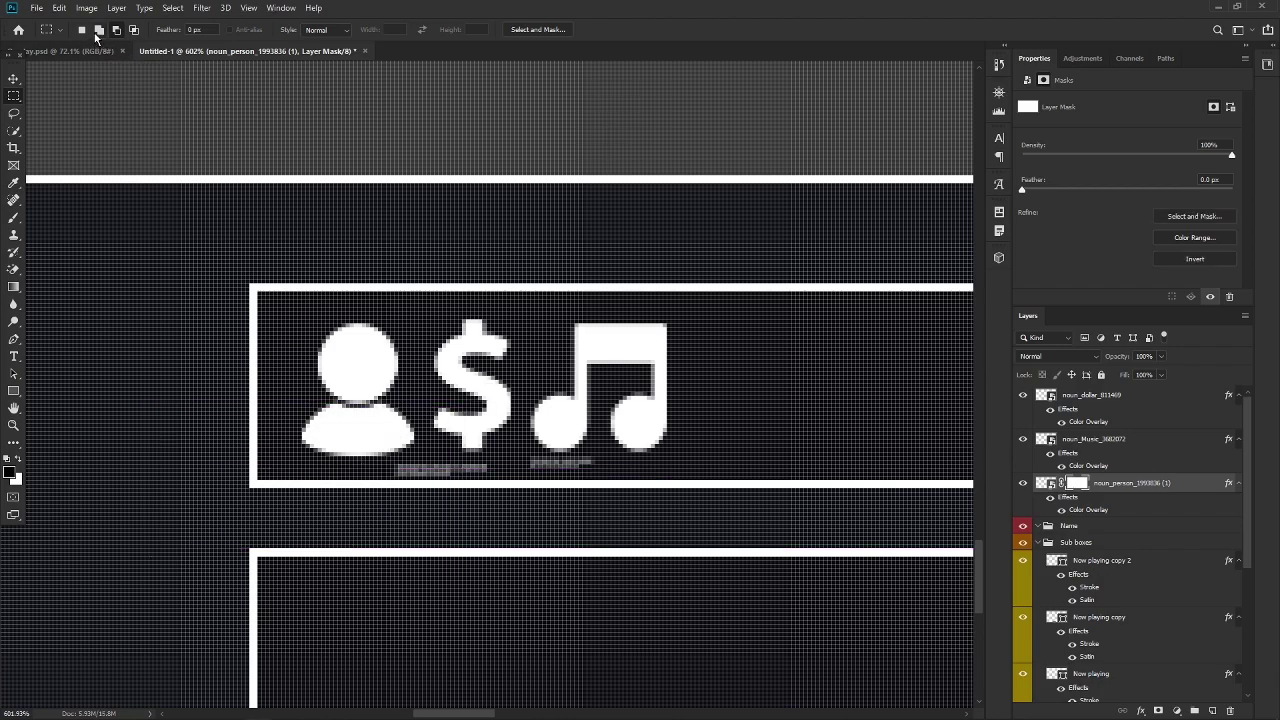
Step: Mask out the credit text below the music note, redoing a mask that hid the whole note
left_click(1094, 440)
left_click_drag(515, 507, 604, 459)
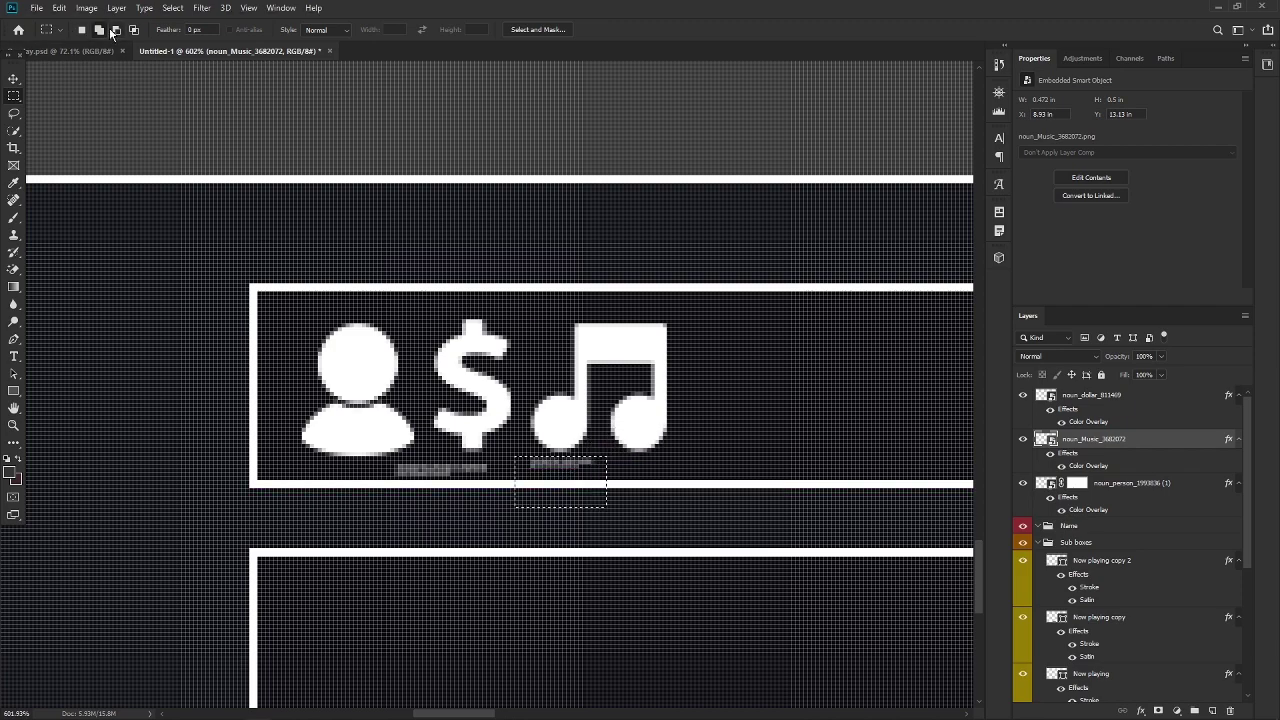
left_click(1158, 710)
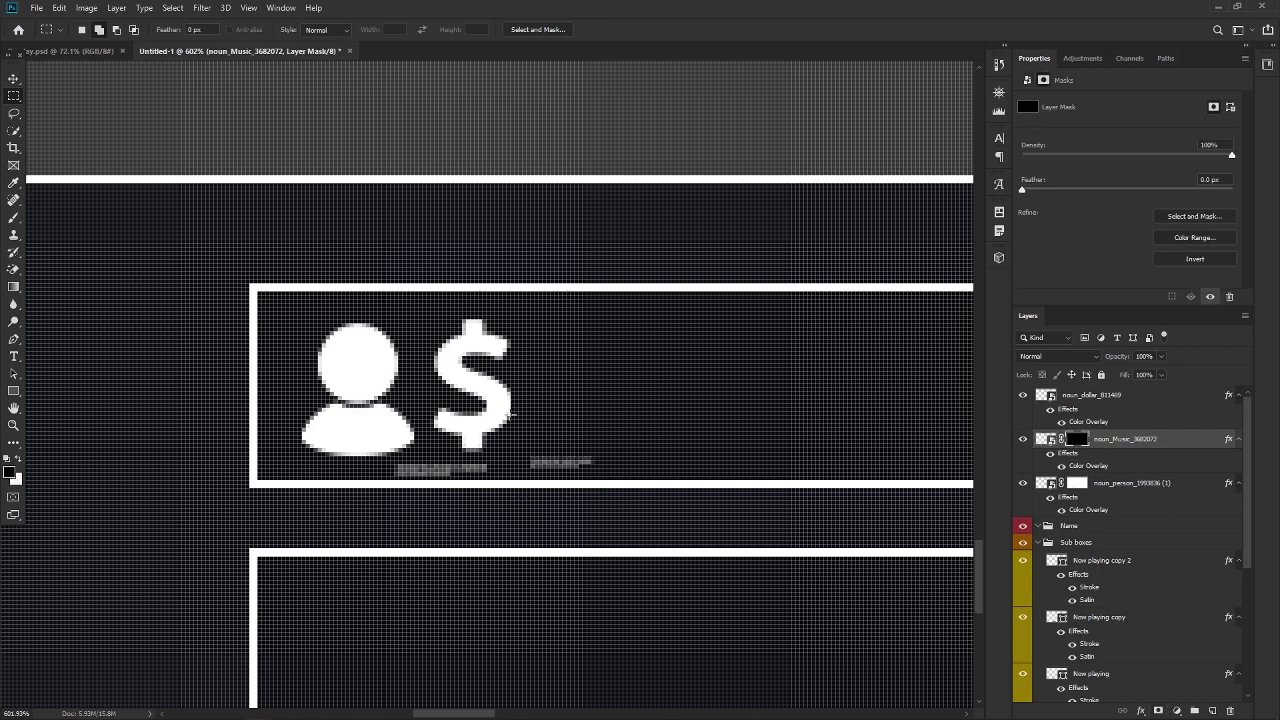
key("ctrl+z")
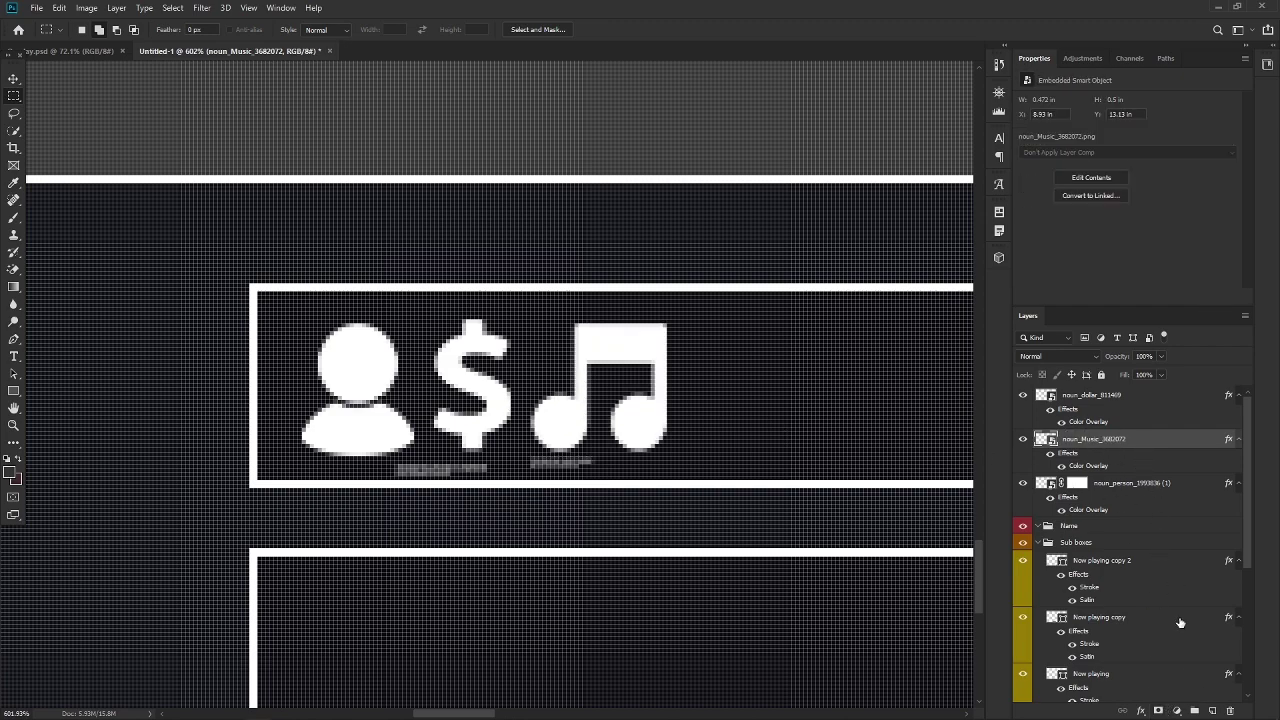
left_click(1158, 710)
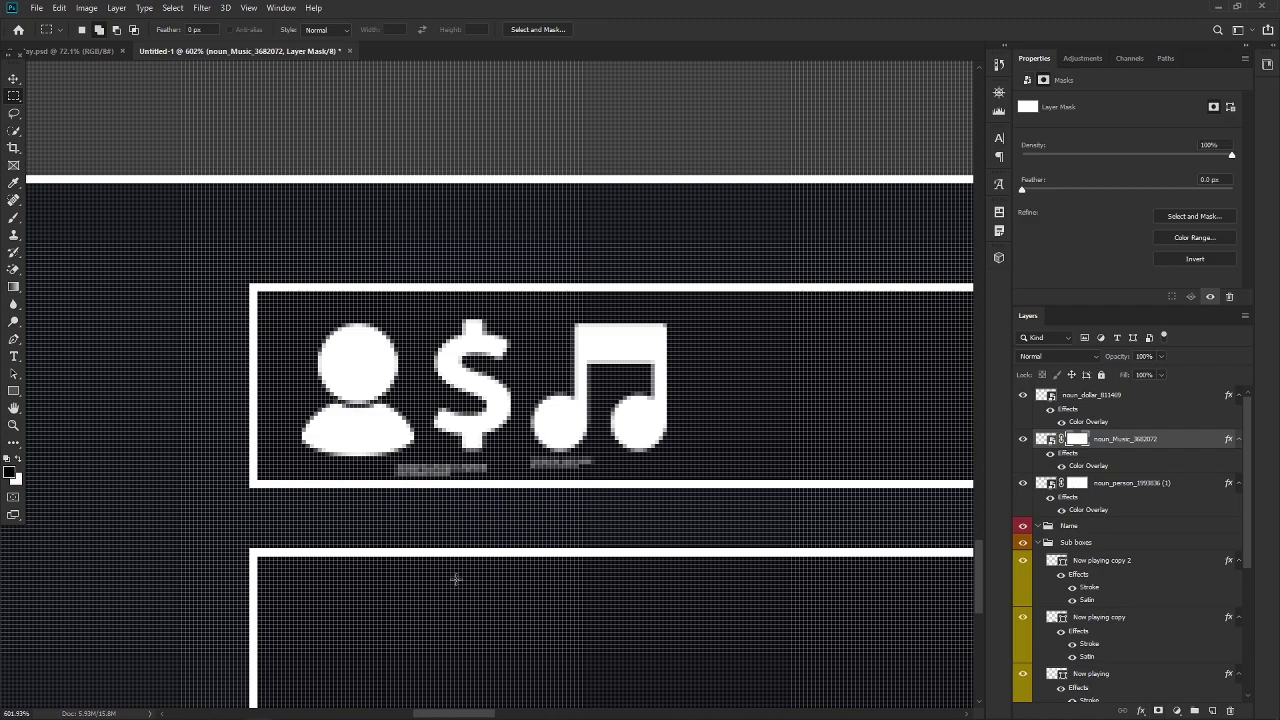
left_click_drag(502, 556, 610, 462)
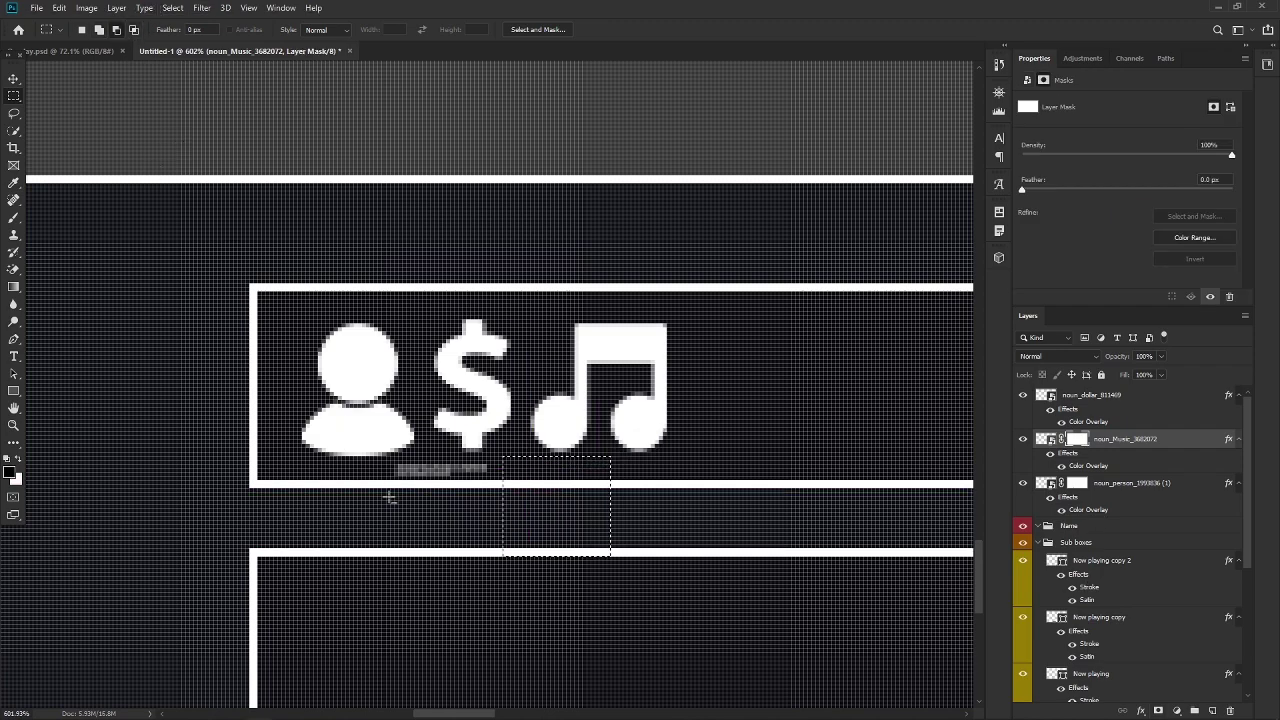
left_click(783, 399)
Step: Mask the dollar icon layer to hide its credit text, then deselect
left_click(1125, 397)
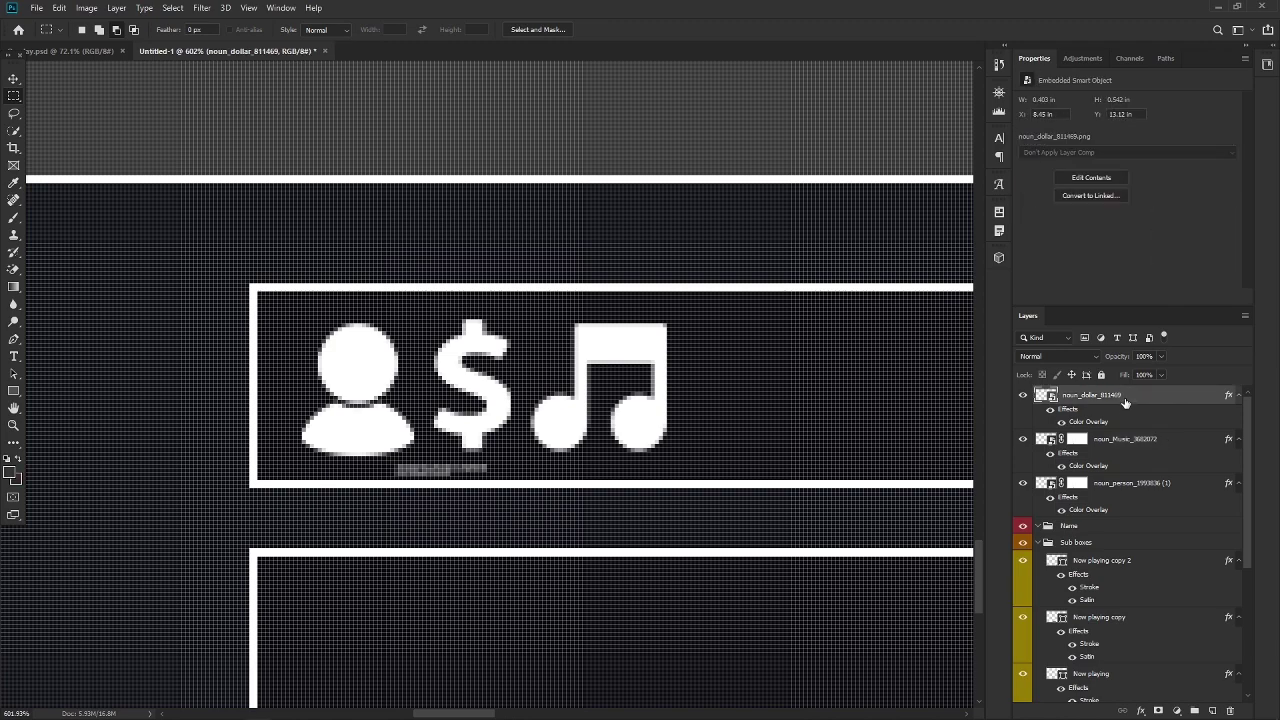
left_click(1156, 710)
left_click_drag(334, 543, 524, 458)
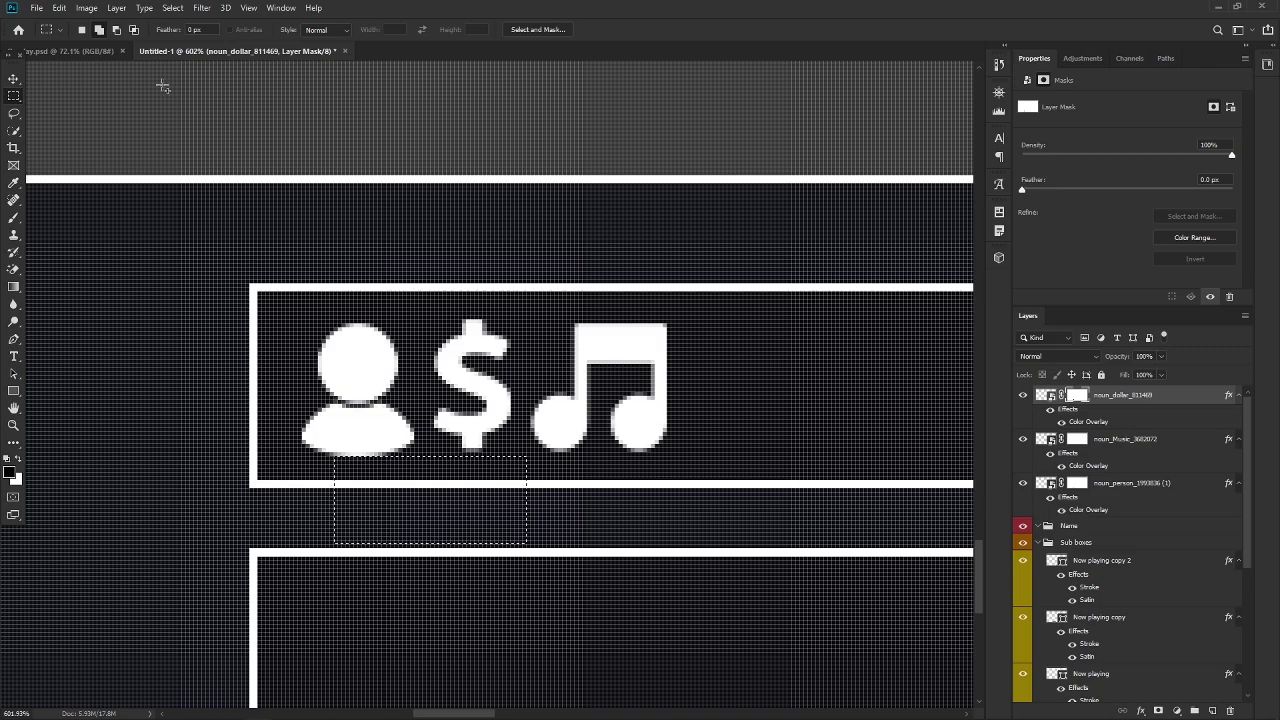
key("ctrl+d")
scroll(507, 587, "down", 5)
scroll(507, 586, "up", 5)
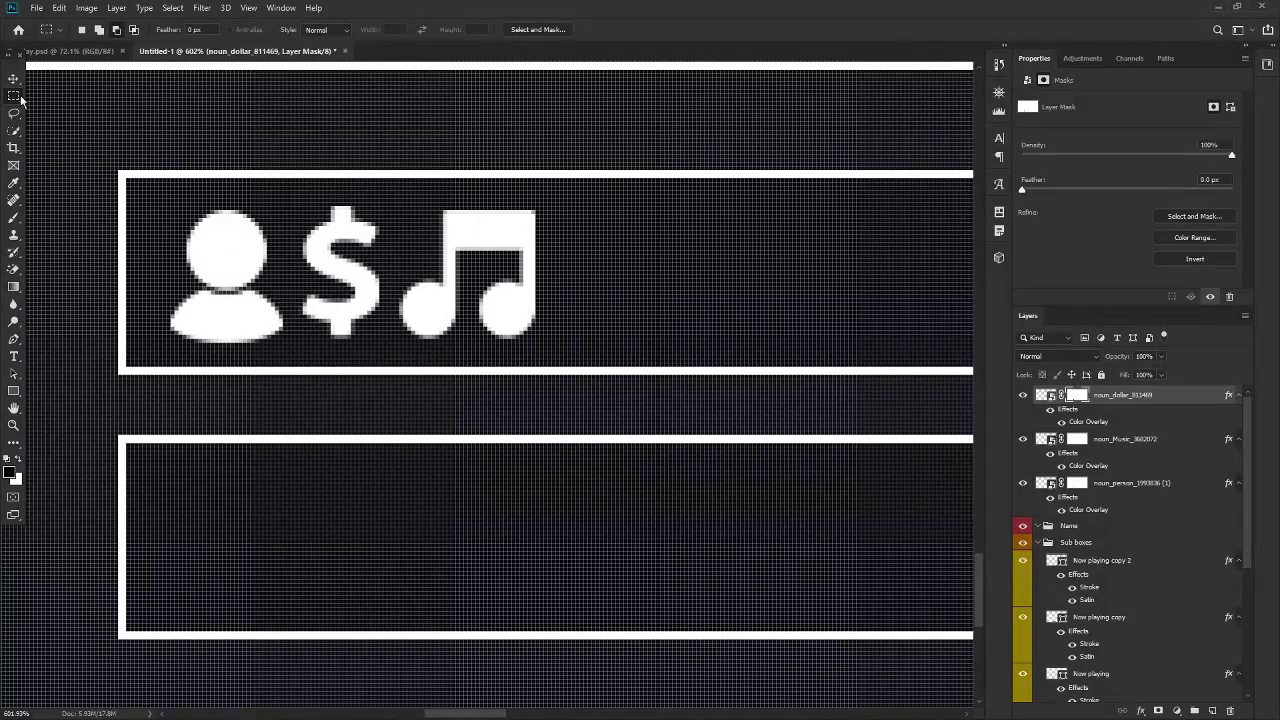
Step: Move the dollar icon into the right box and the music note into the lower box
left_click(13, 78)
scroll(383, 345, "down", 6)
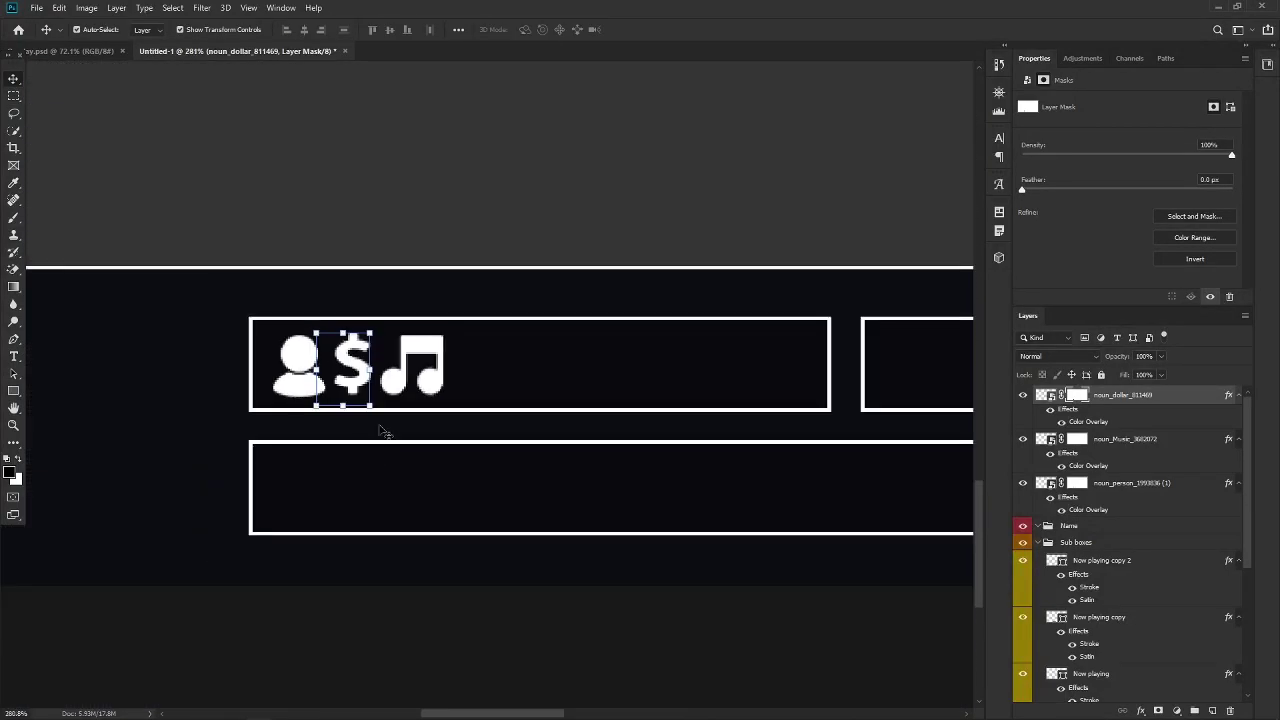
left_click_drag(240, 365, 792, 365)
left_click_drag(318, 357, 197, 492)
Step: Shrink the music note with Ctrl+T and nudge the person icon inside its box
key("ctrl+t")
key("Return")
key("ctrl+t")
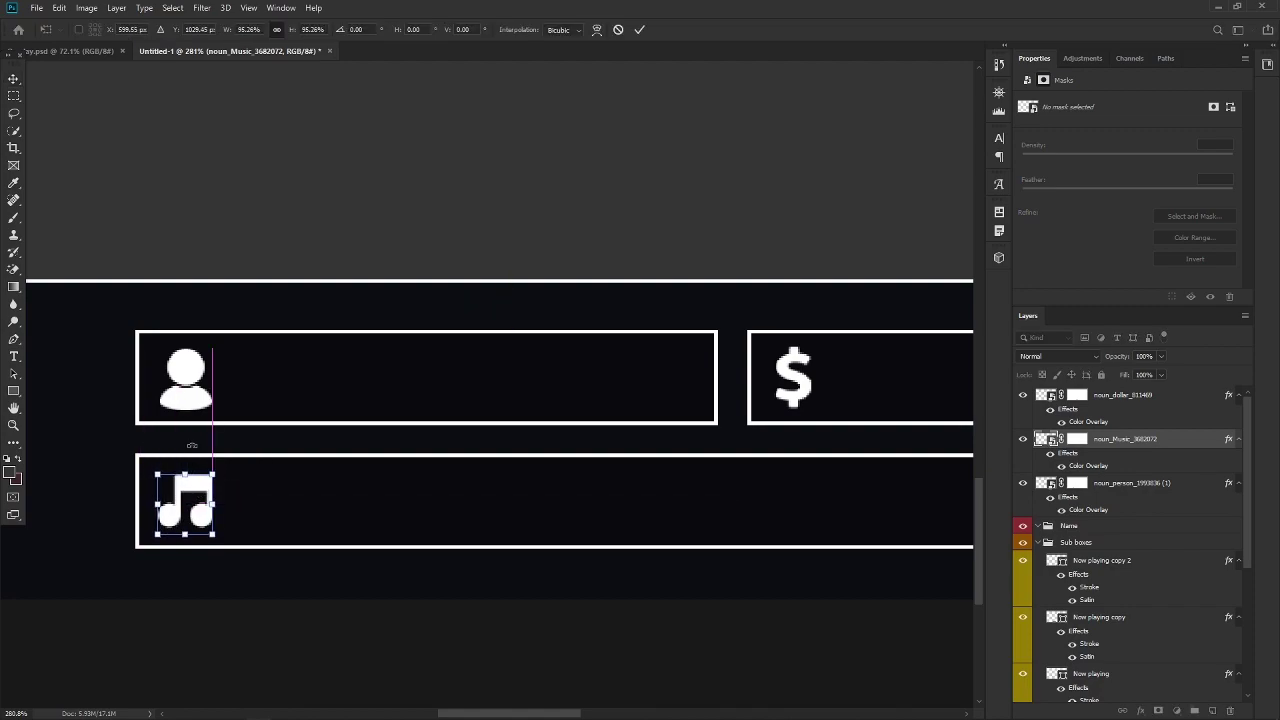
key("Return")
left_click_drag(187, 372, 196, 367)
left_click(185, 500)
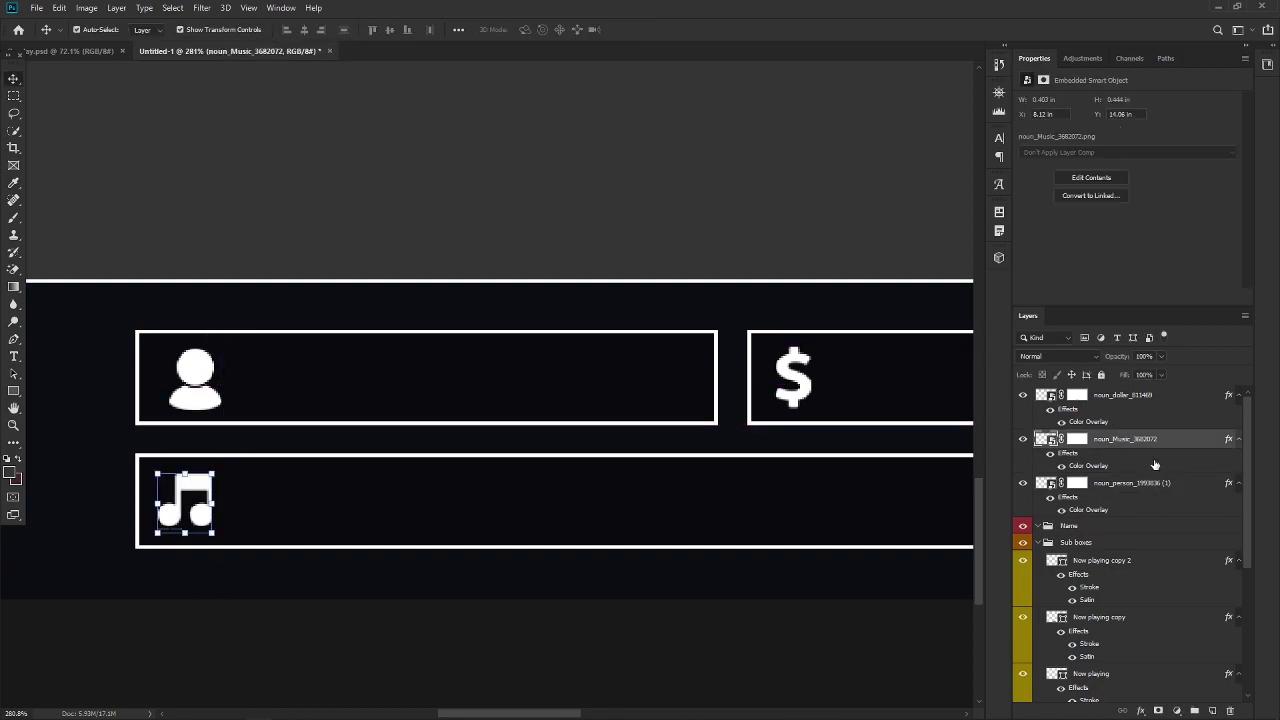
Step: Hide the leftover area below the music note in its layer mask, then select the dollar layer
key("m")
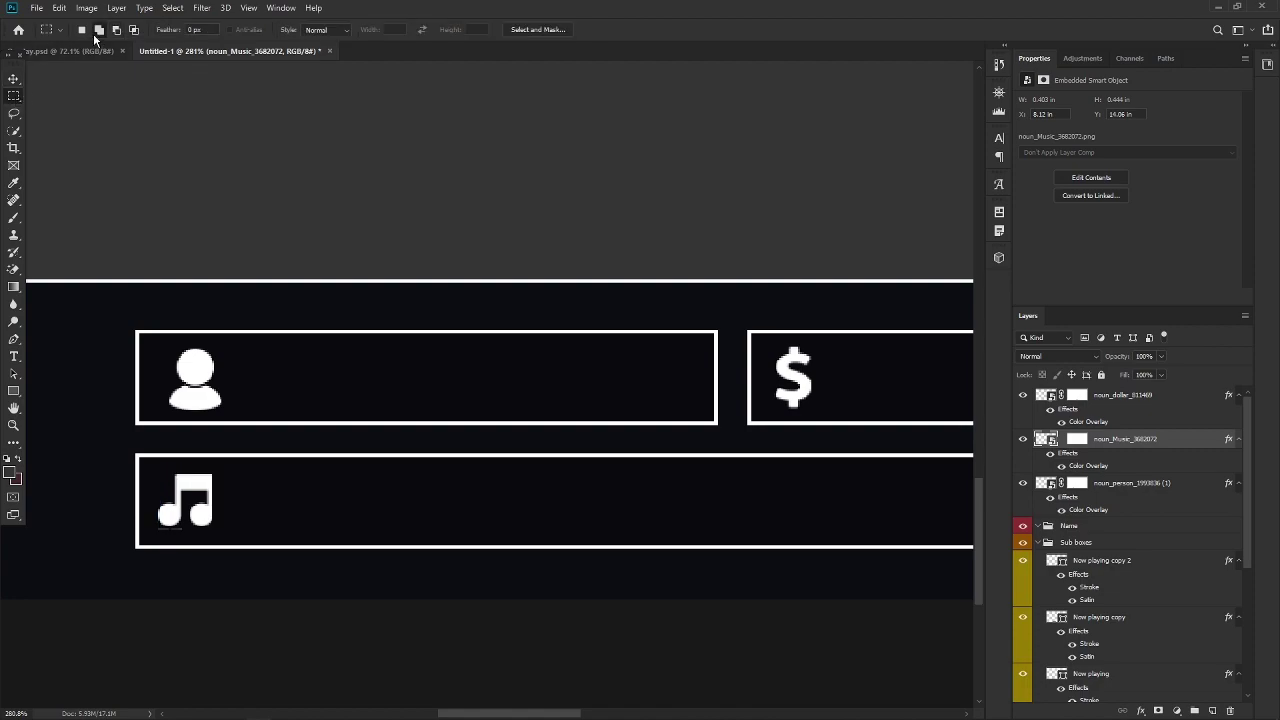
left_click_drag(124, 561, 193, 526)
left_click(1070, 447)
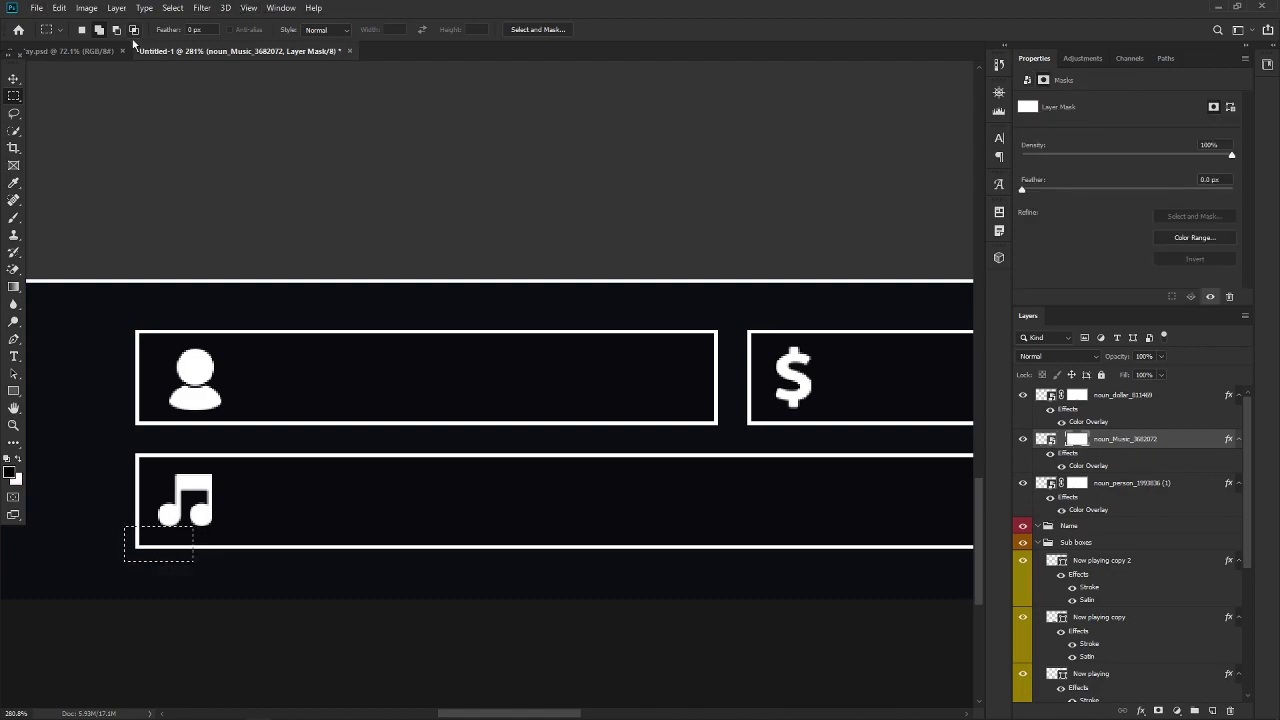
left_click(157, 558)
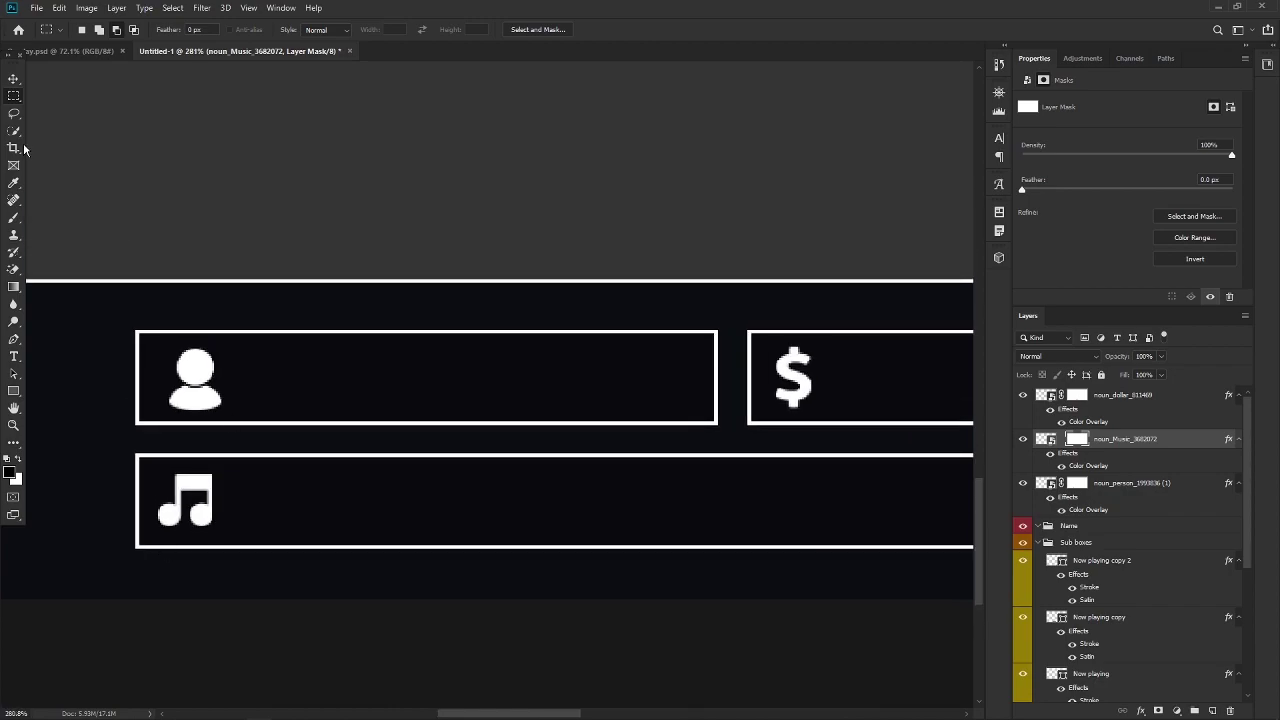
scroll(350, 528, "down", 2)
scroll(329, 561, "down", 3)
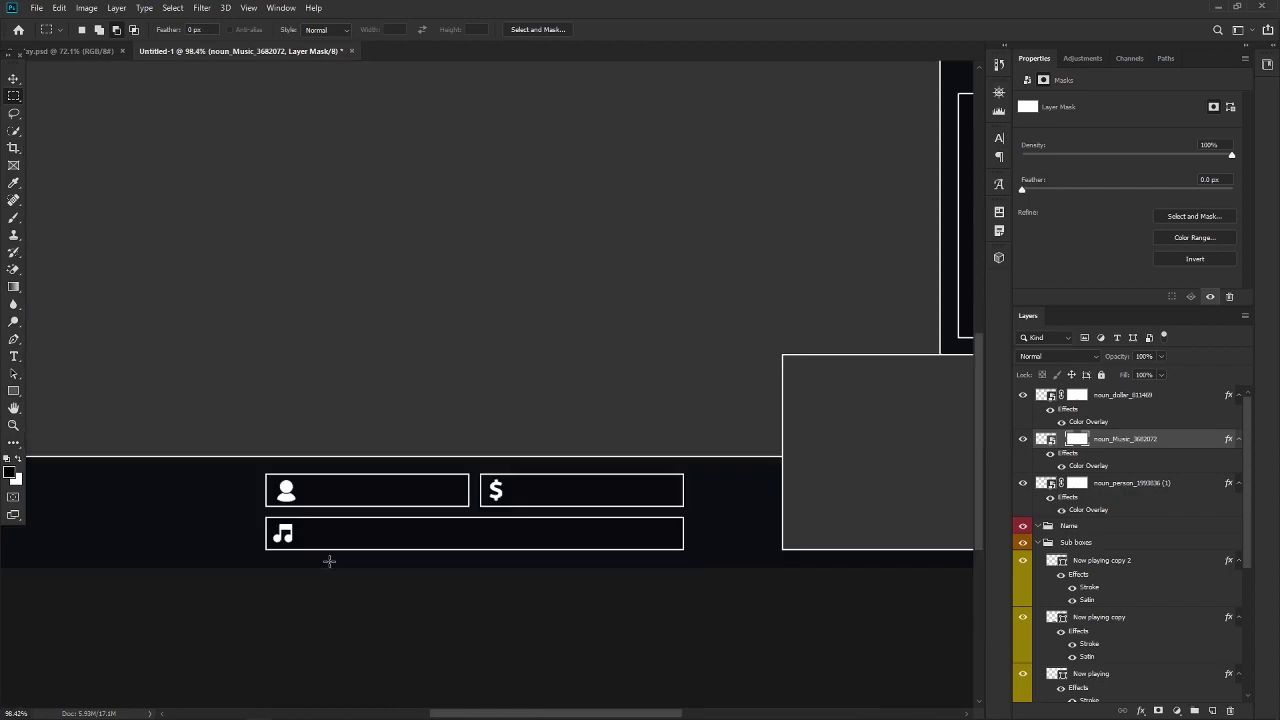
scroll(348, 657, "up", 1)
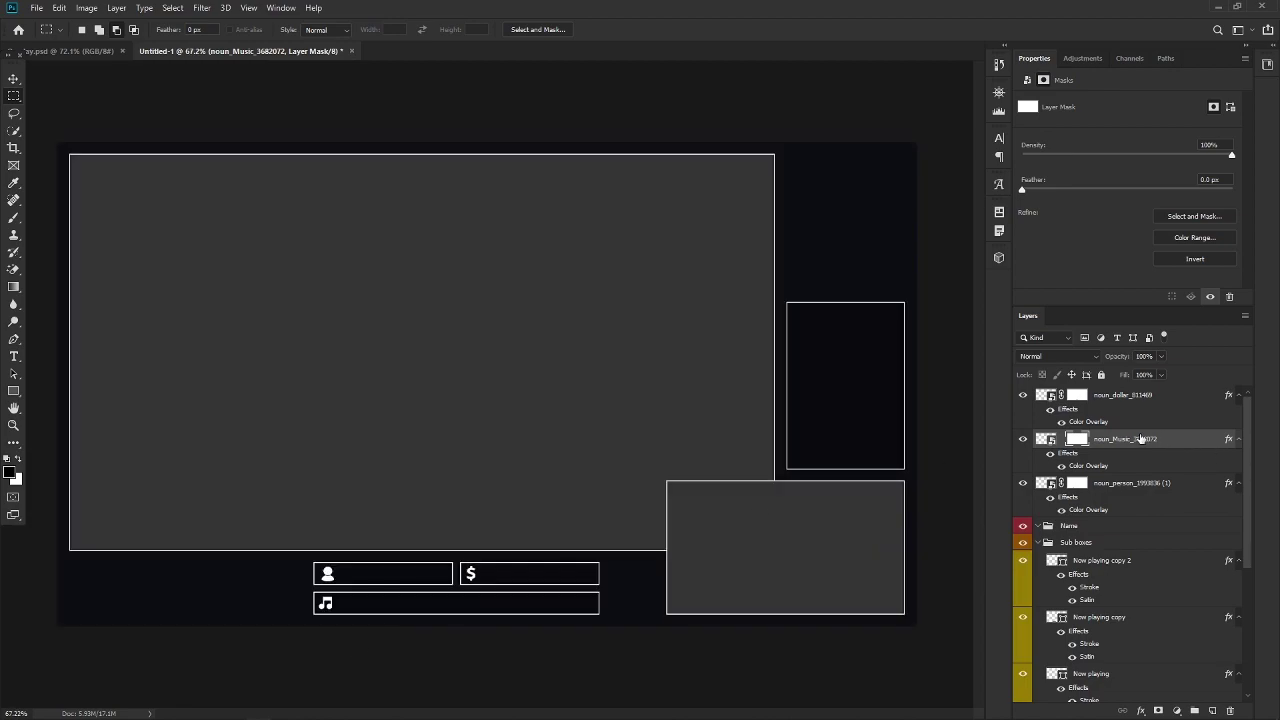
left_click(1098, 395)
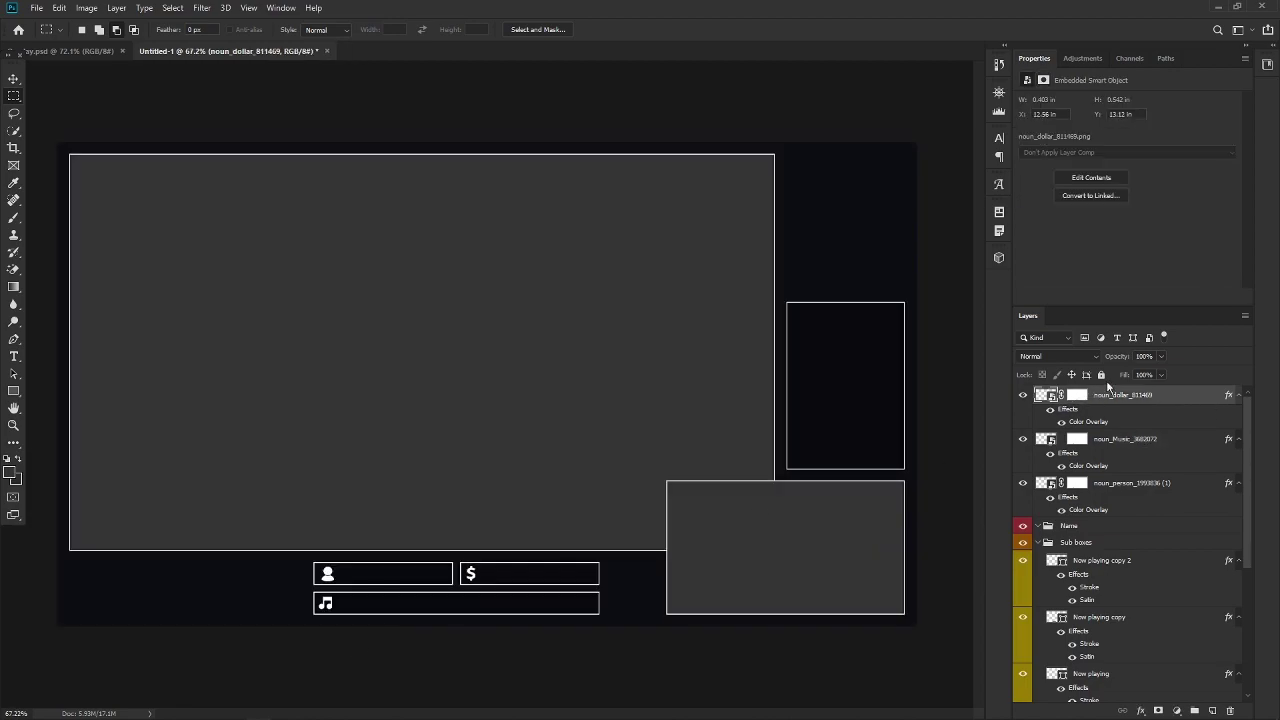
Step: Select the dollar, music and person icon layers and drag them into the Sub boxes group
left_click(1127, 443, "shift")
left_click(1133, 485, "shift")
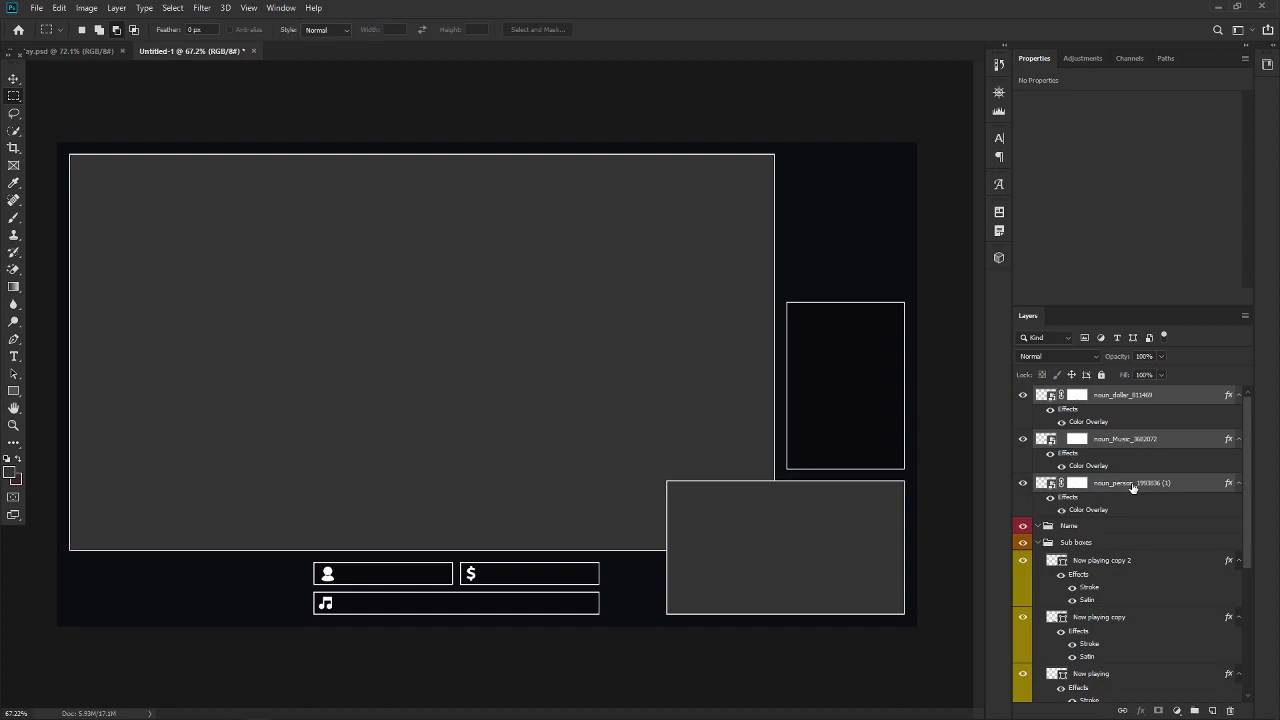
scroll(1133, 487, "down", 1)
left_click_drag(1133, 443, 1105, 498)
scroll(1059, 438, "up", 2)
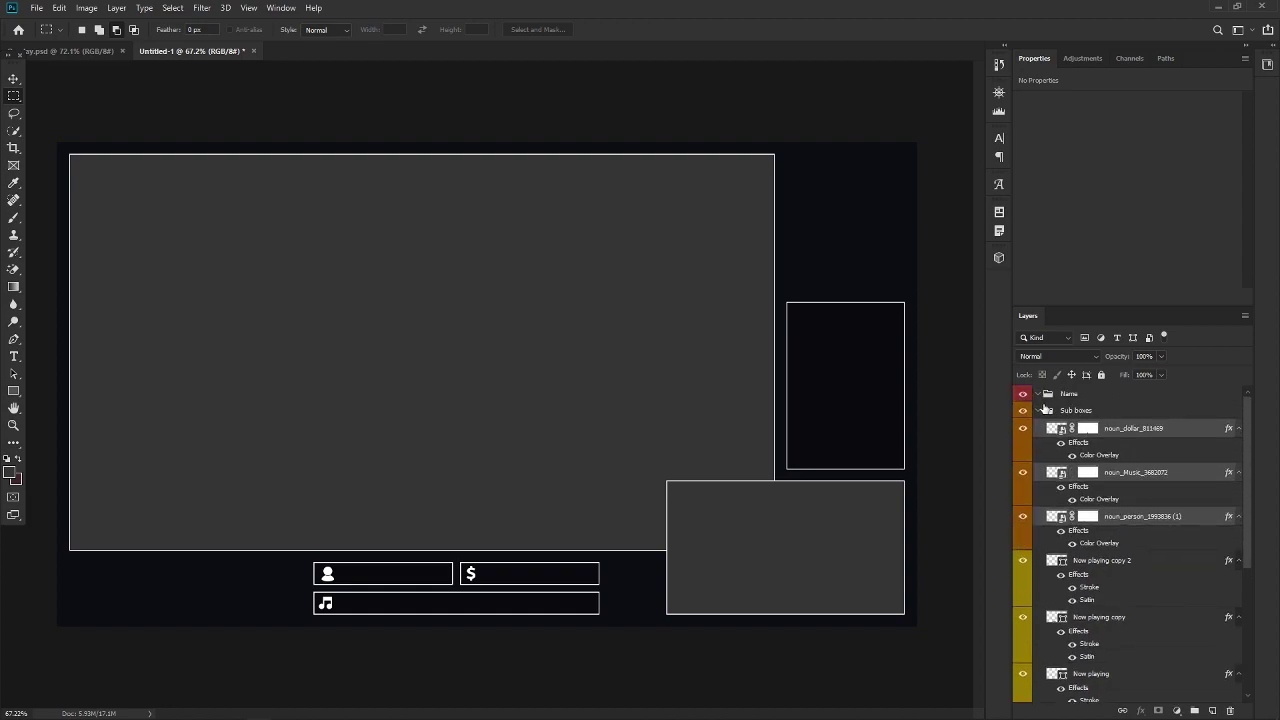
Step: Collapse the Sub boxes, Chatbox and Gameplay box groups and briefly toggle the base layer's visibility
left_click(1038, 410)
left_click(1038, 427)
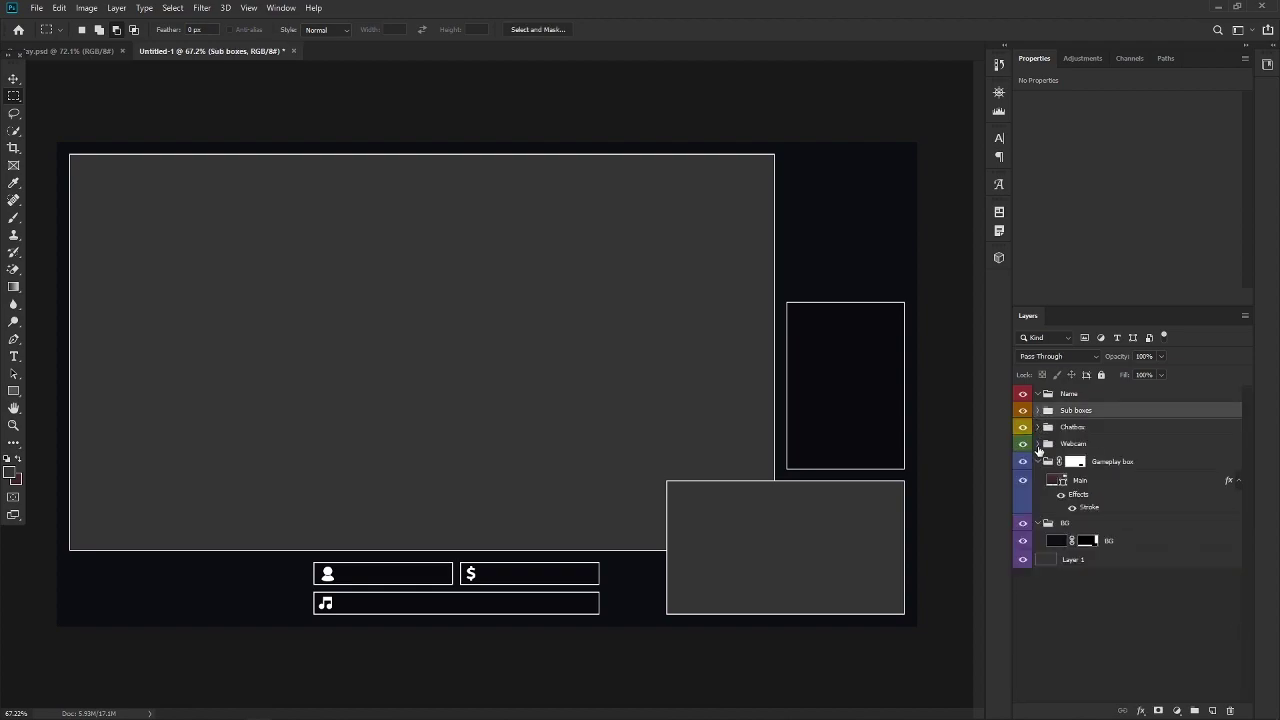
left_click(1038, 461)
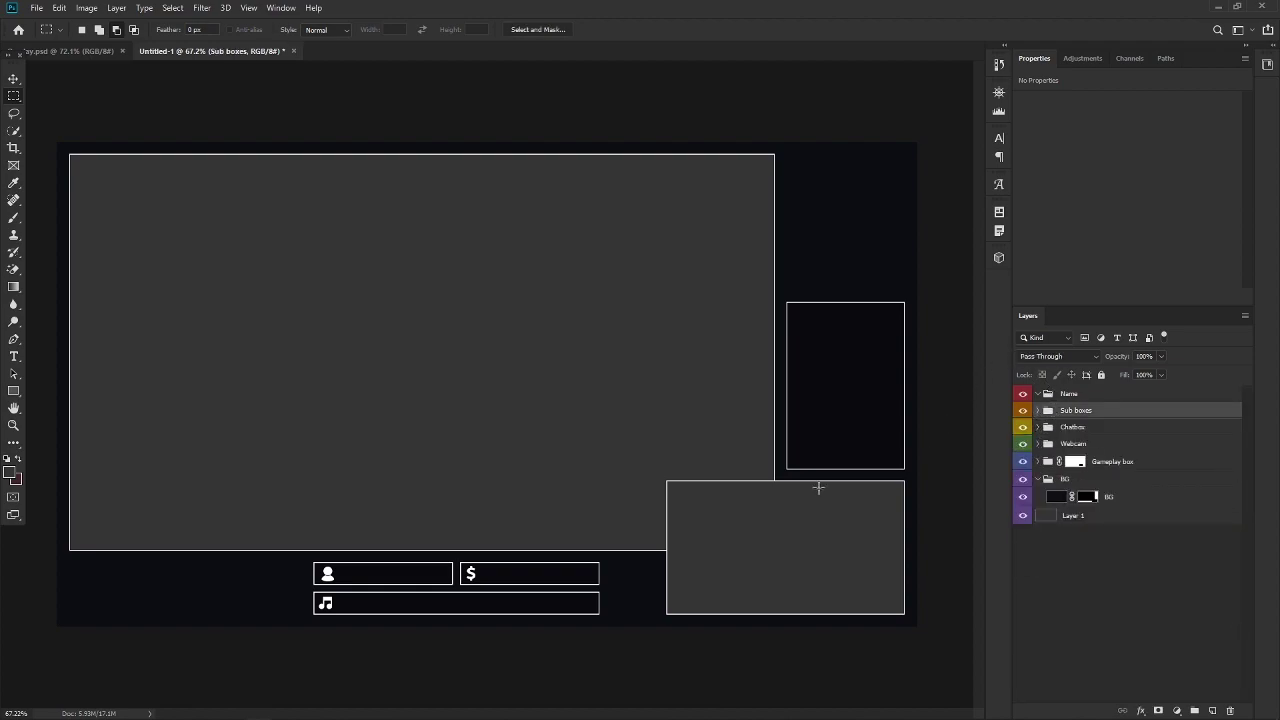
scroll(554, 585, "down", 1)
left_click(1022, 516)
left_click(1022, 516)
left_click(13, 77)
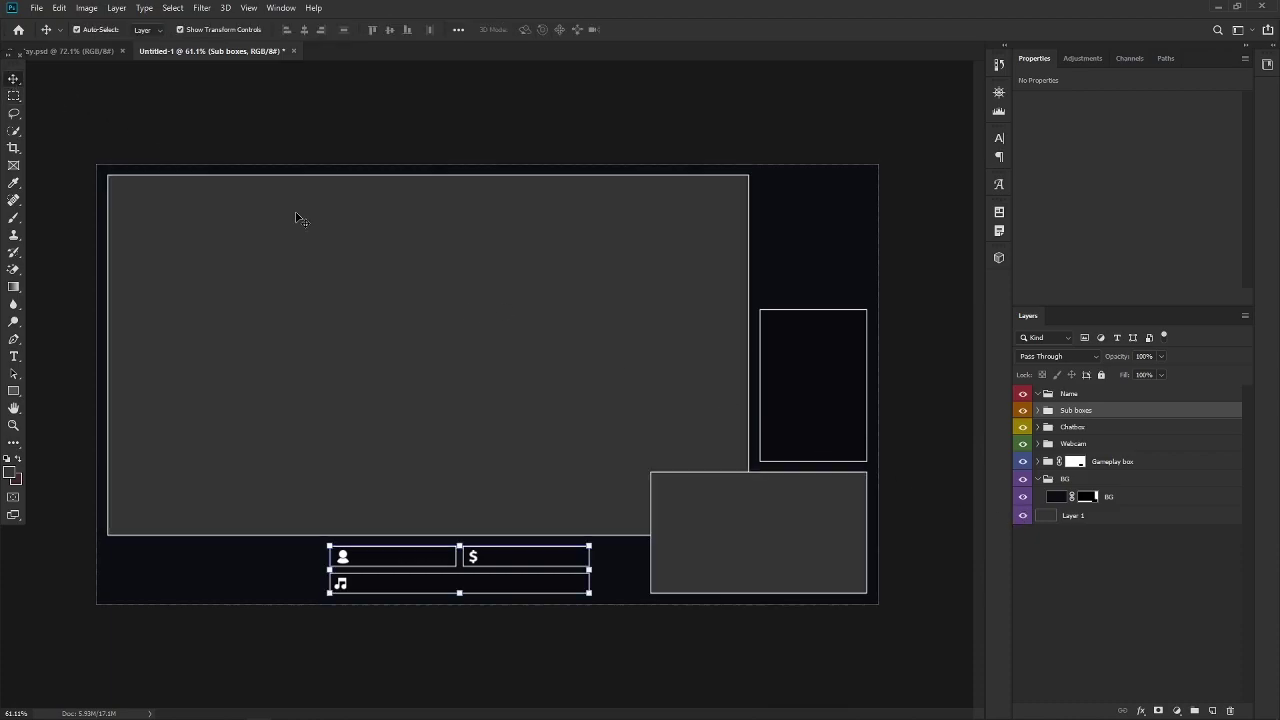
Step: Save the document as Overlay.psd in Desktop > tutorial, accepting the compatibility option
key("ctrl+shift+s")
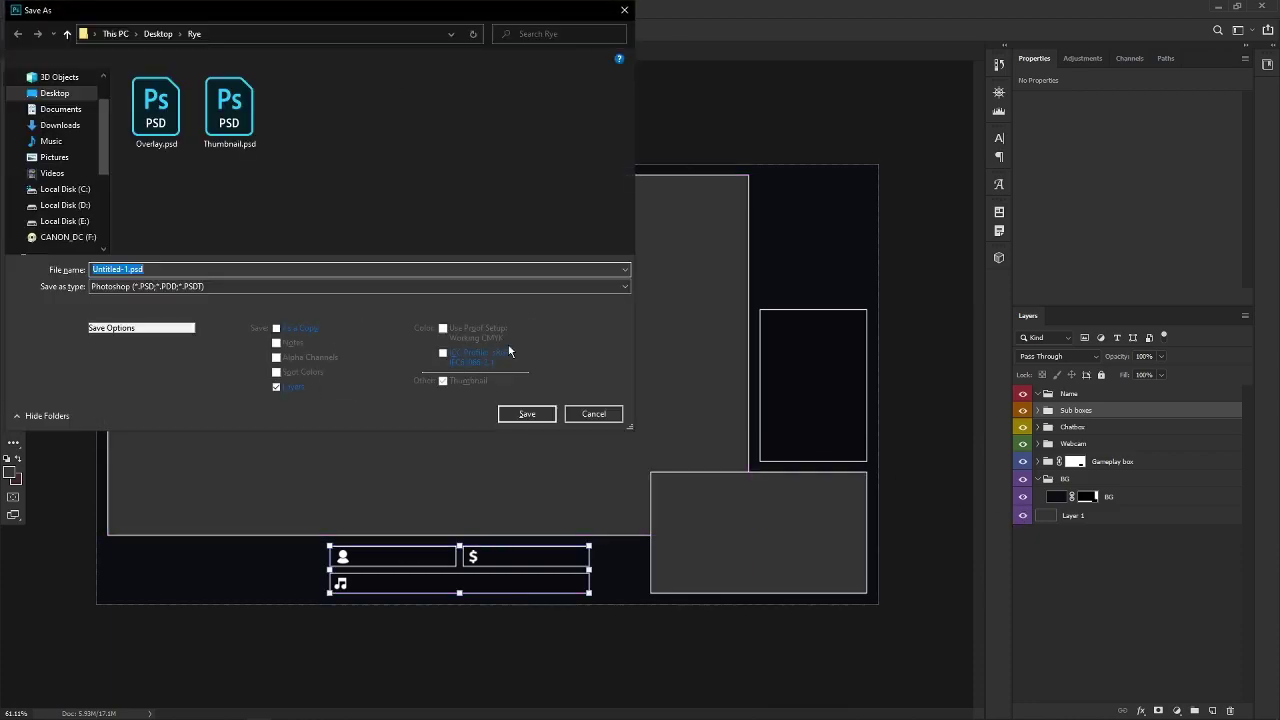
left_click(54, 93)
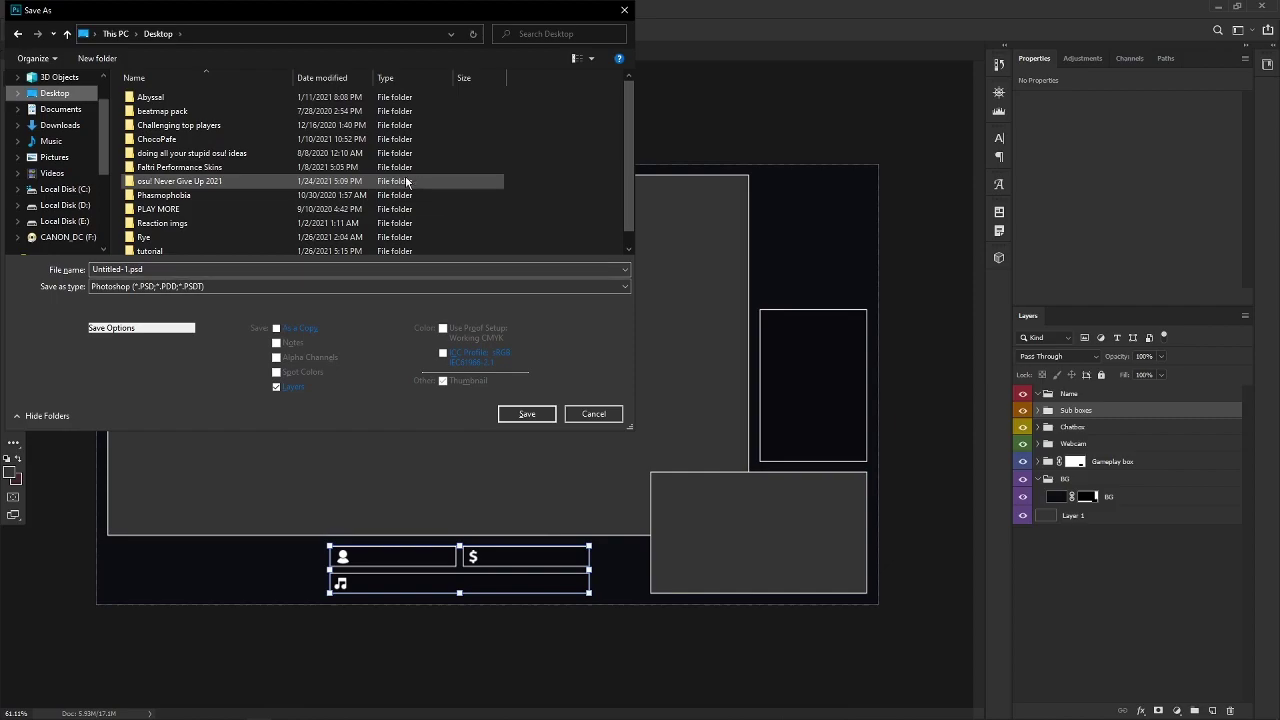
scroll(168, 233, "down", 1)
double_click(168, 233)
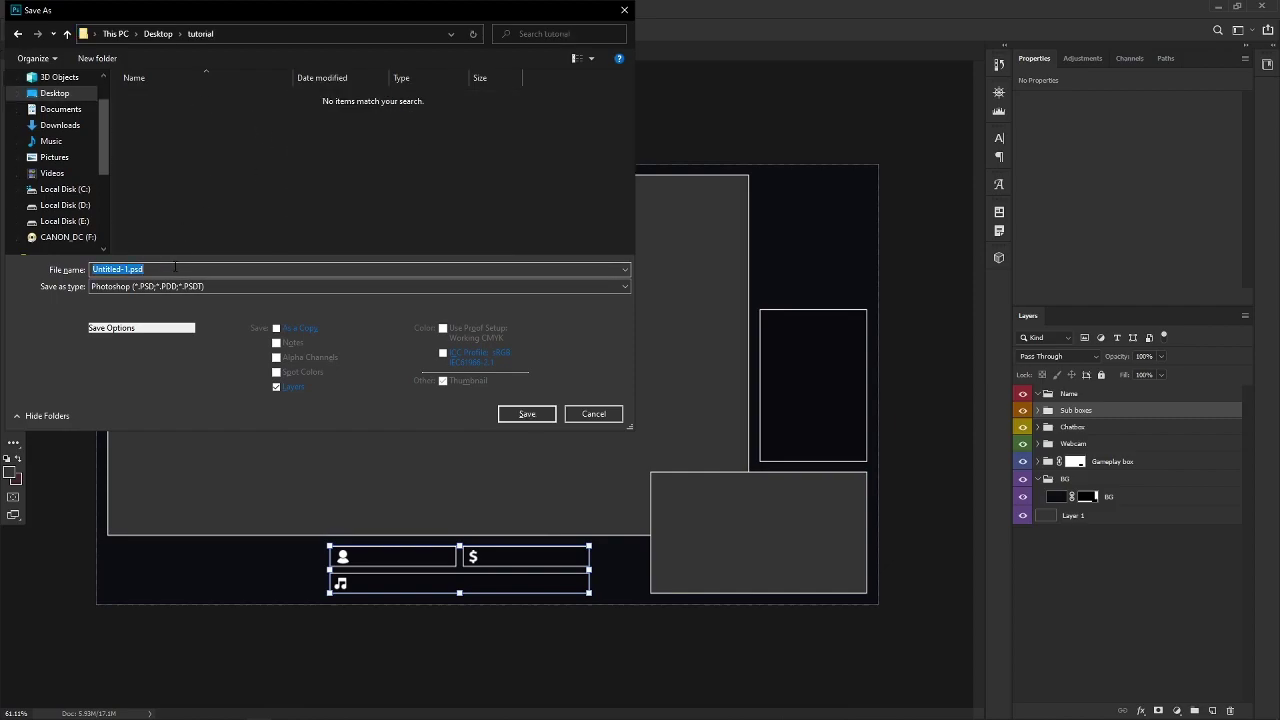
type("Overlay")
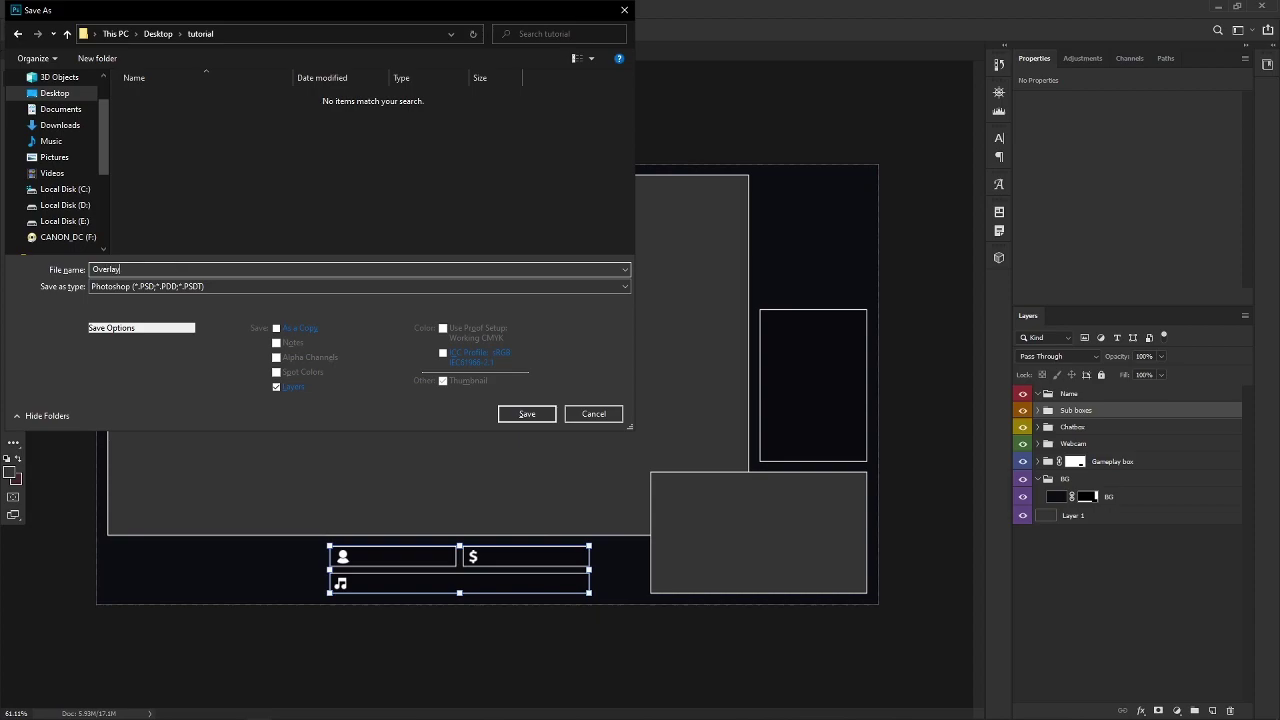
key("Return")
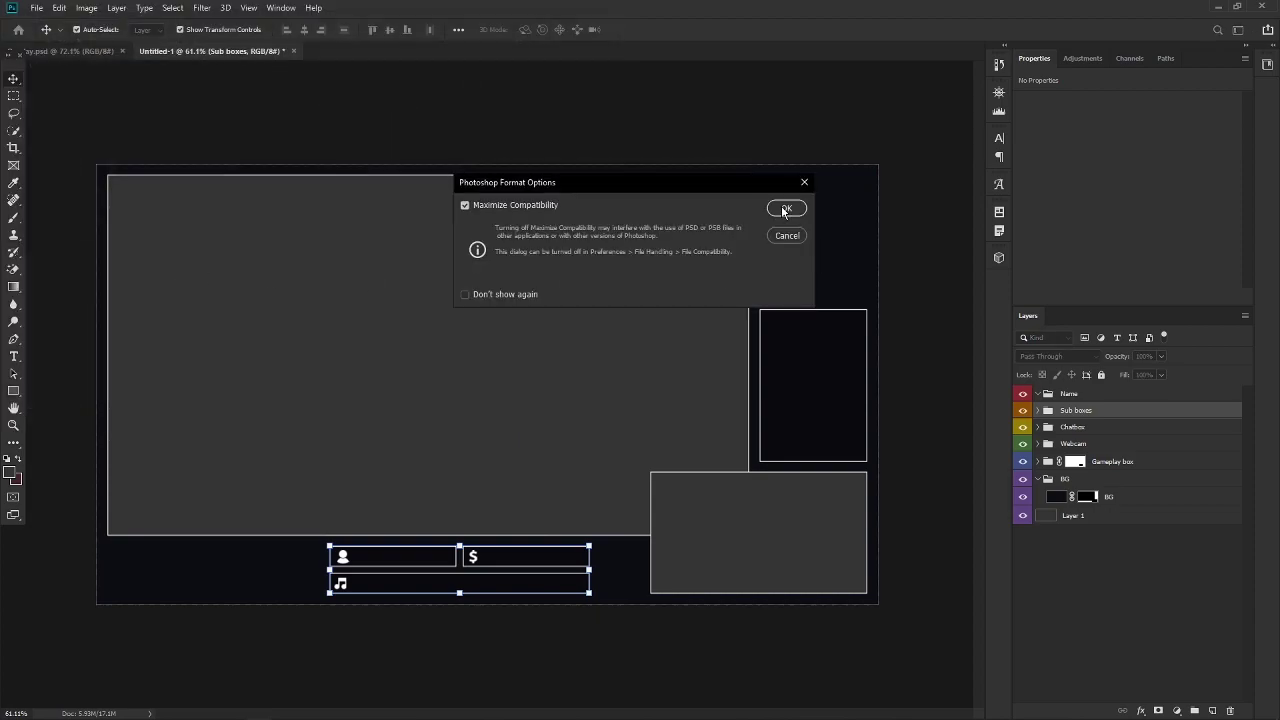
left_click(785, 208)
left_click(508, 645)
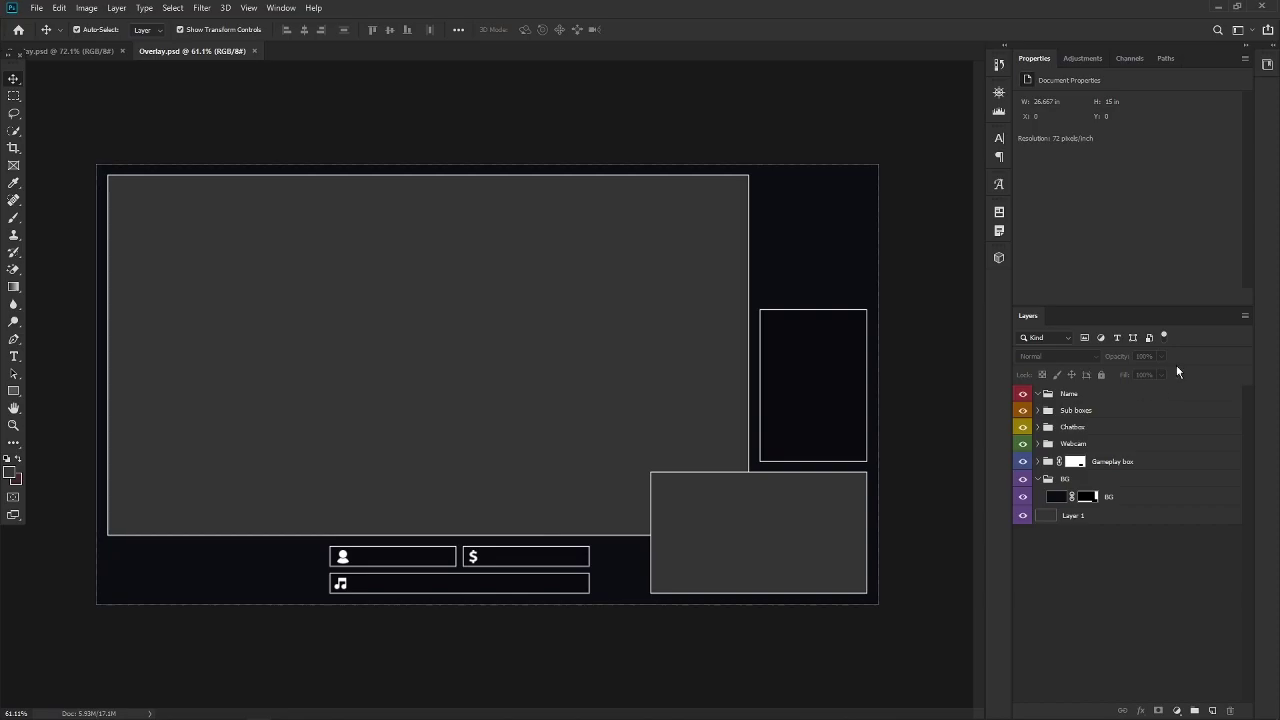
Step: Add a NAME text layer in the Name group using the Adam font, placed on the bottom bar
left_click(1079, 396)
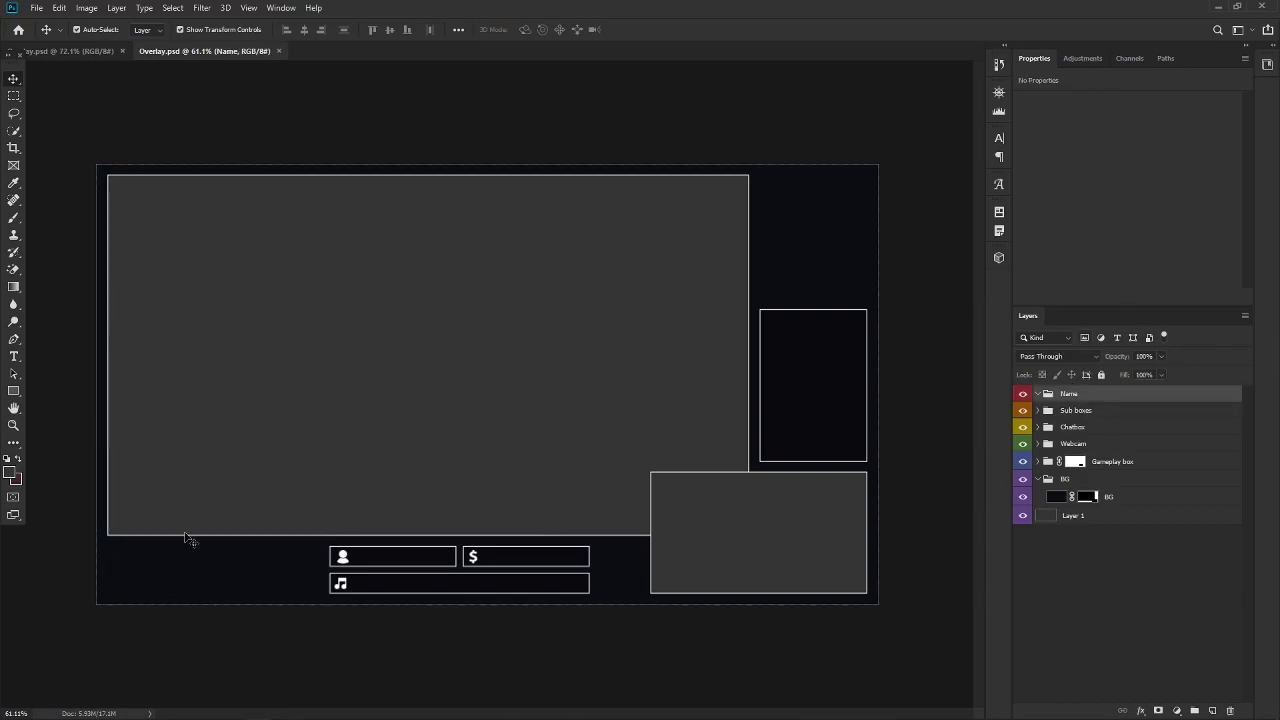
left_click(14, 356)
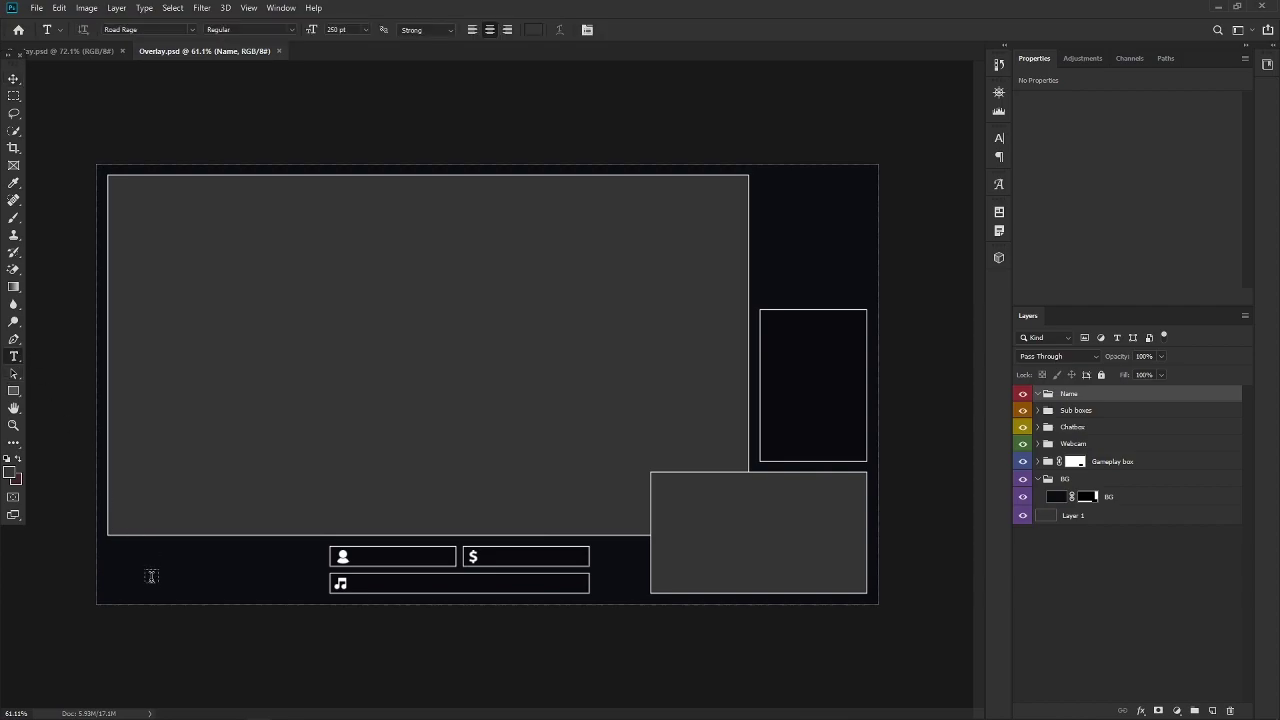
left_click(143, 567)
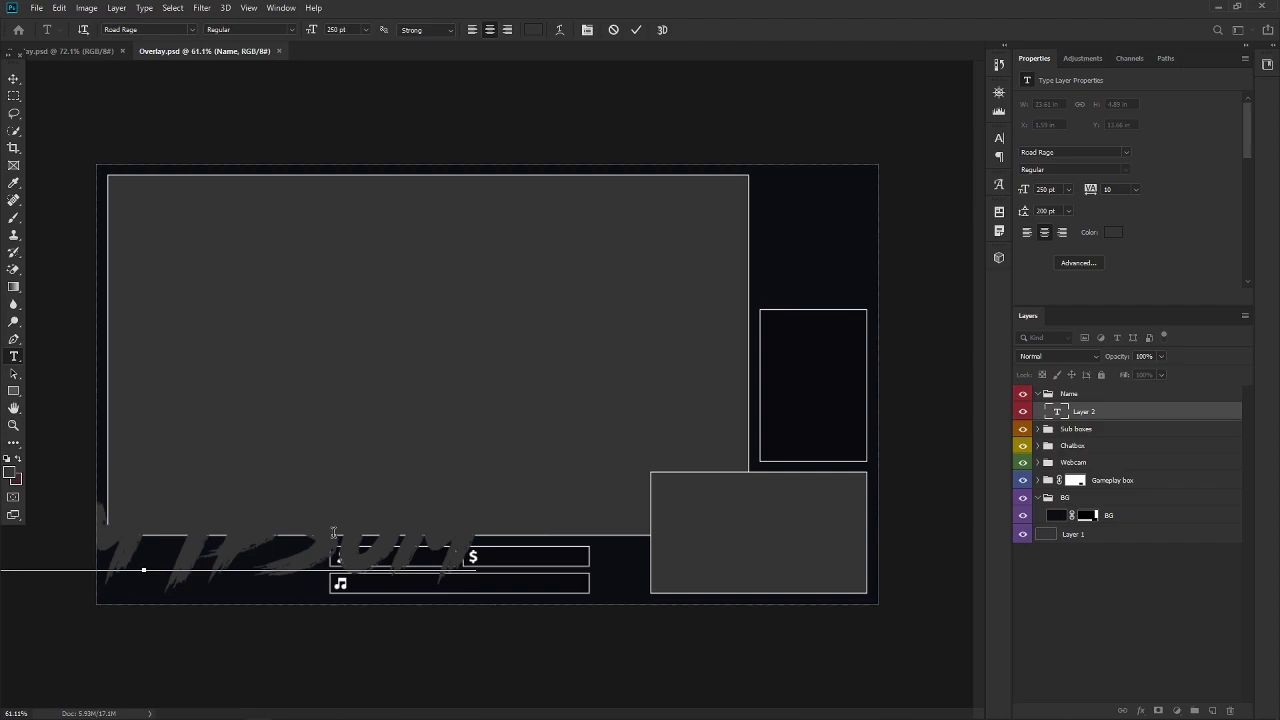
key("BackSpace")
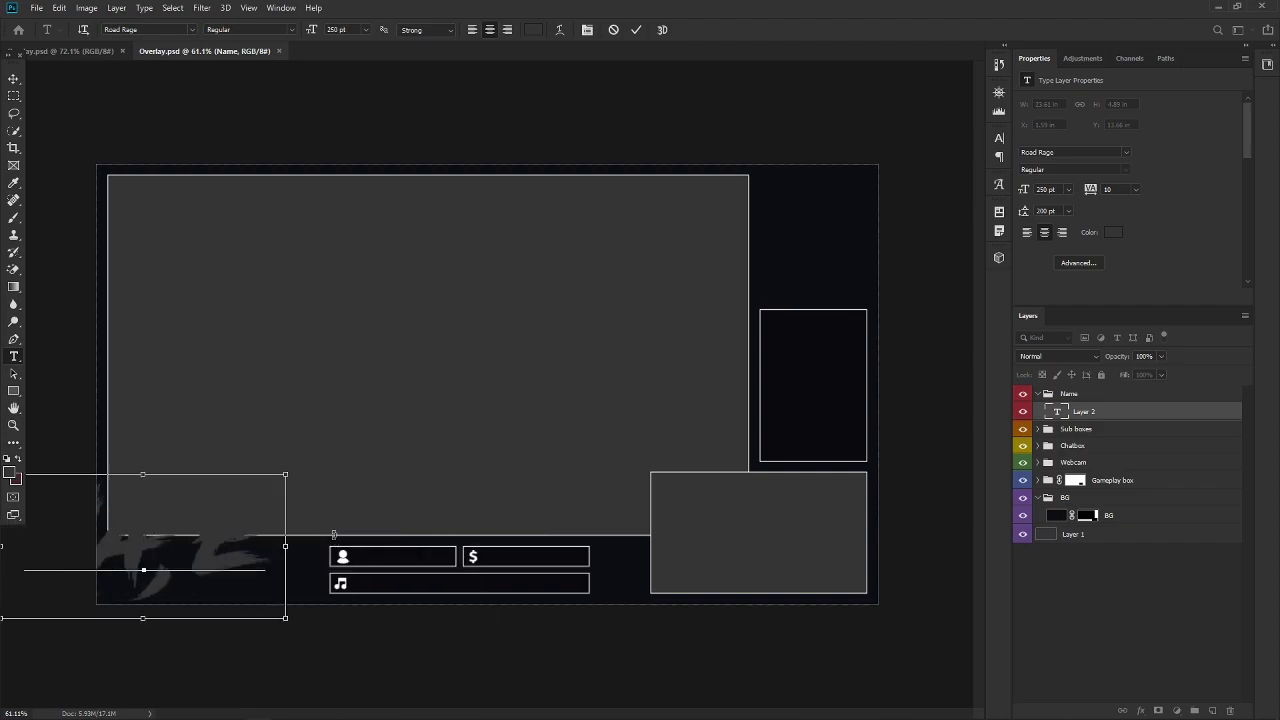
type("NAME")
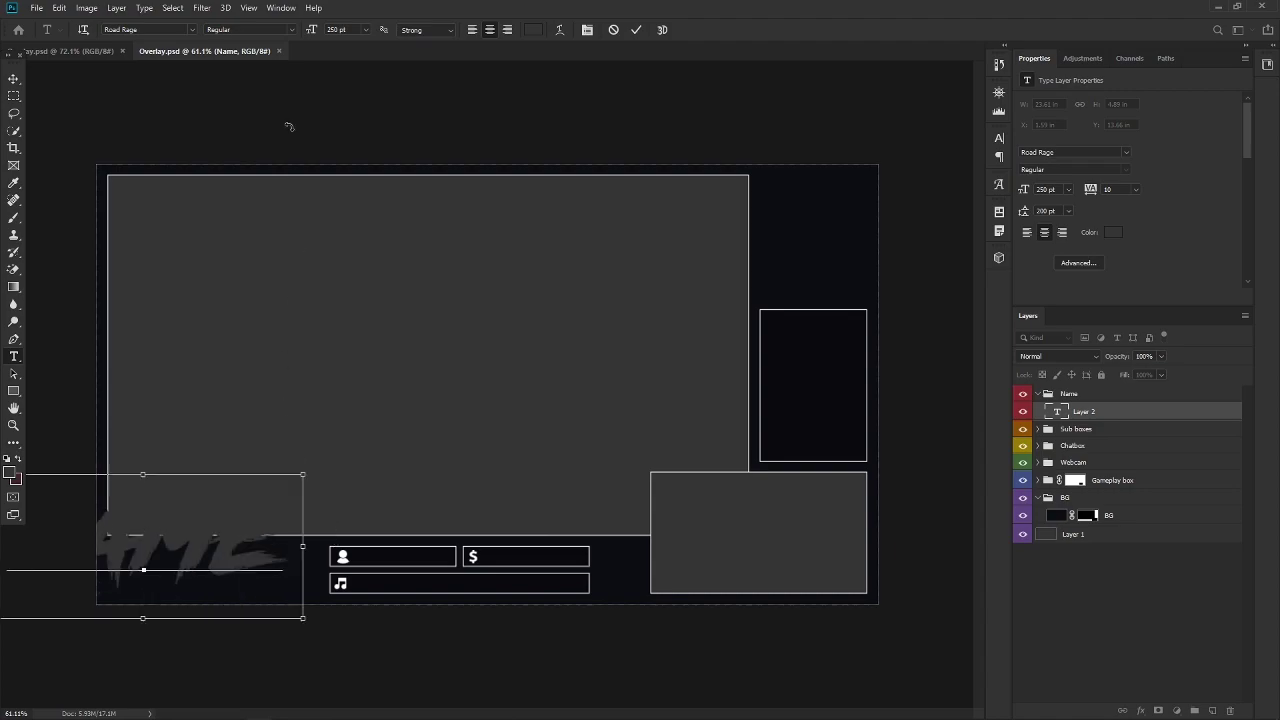
key("ctrl+a")
left_click(194, 31)
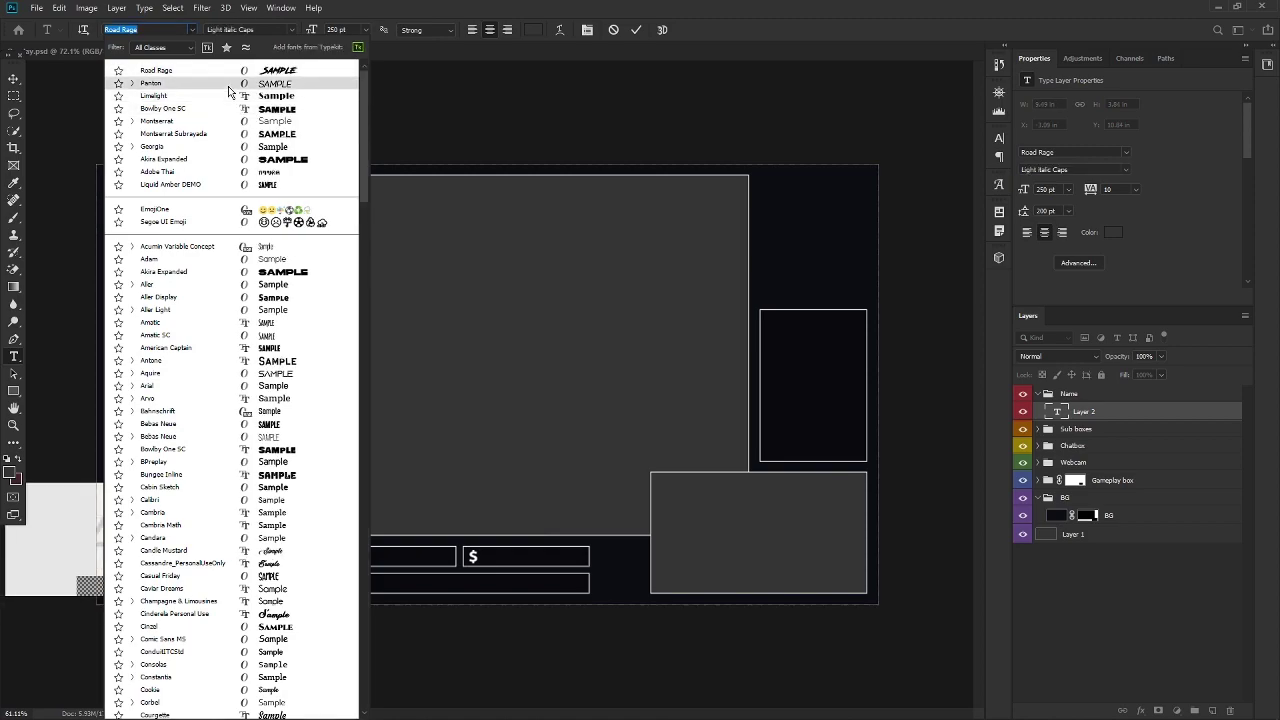
left_click(165, 259)
left_click(14, 78)
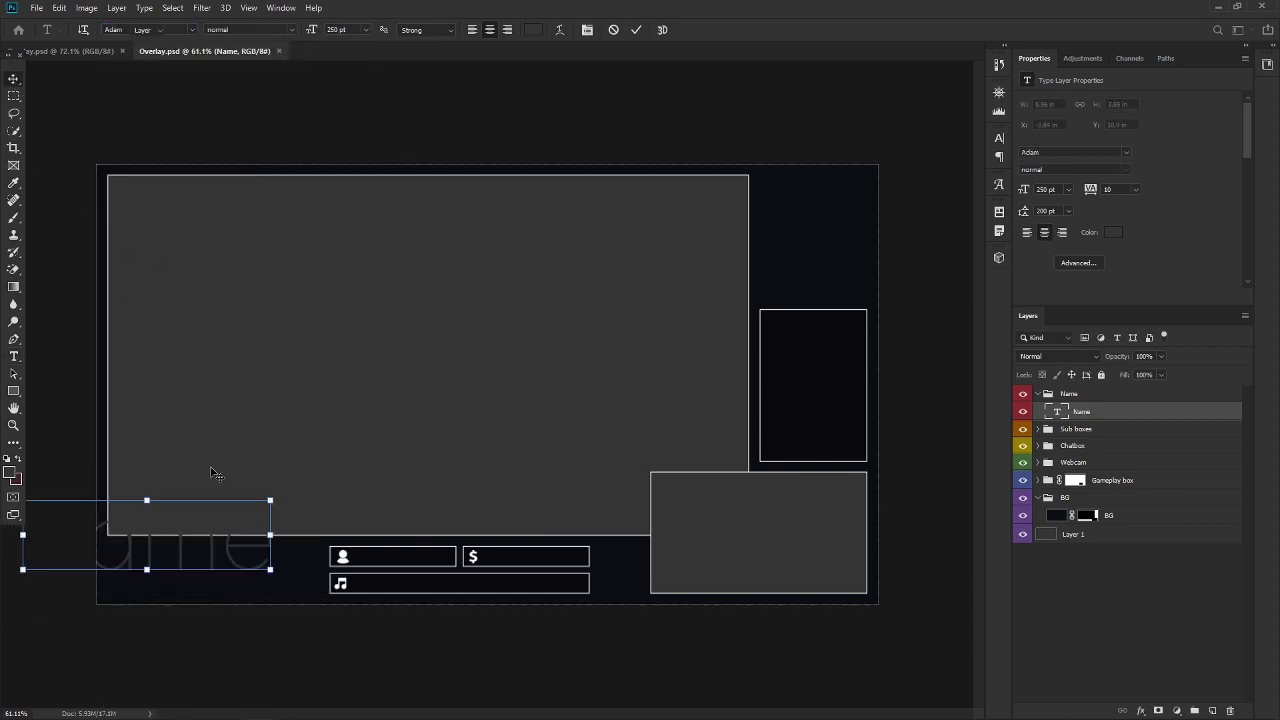
left_click_drag(191, 533, 251, 563)
Step: Make the Name text white (ffffff) at 120 pt
left_click(14, 356)
left_click(256, 540)
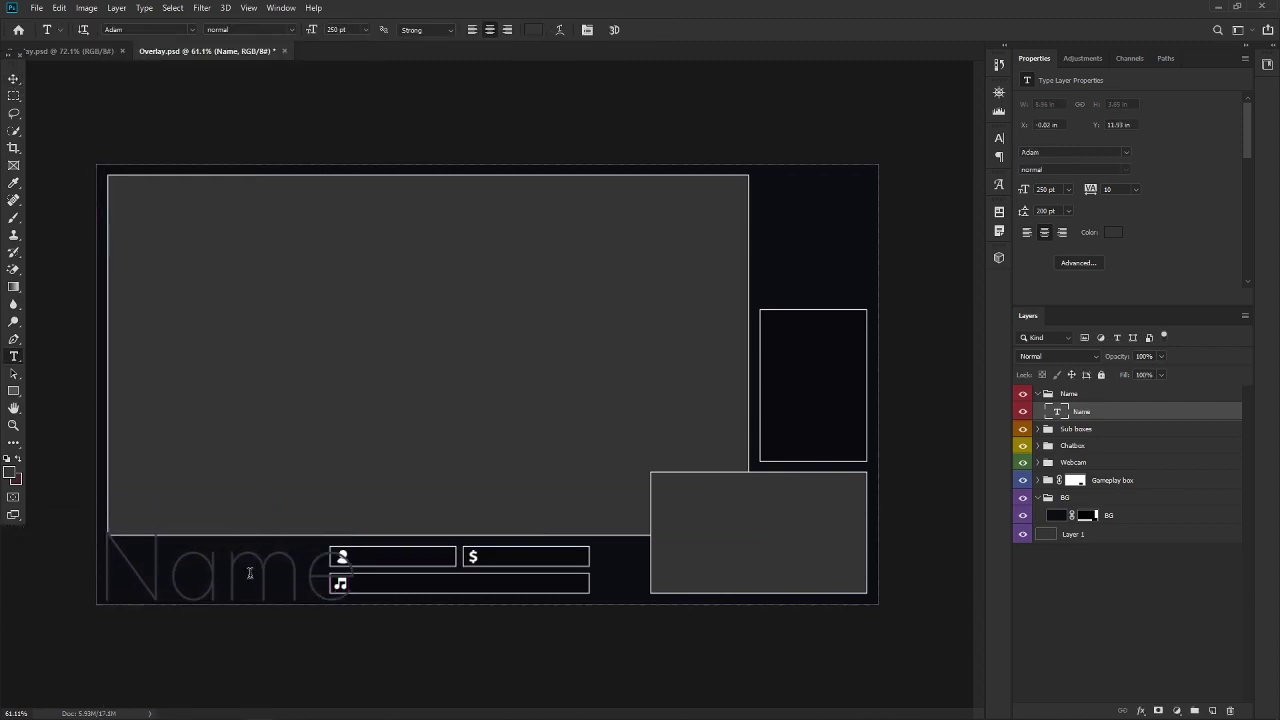
key("ctrl+a")
left_click(532, 29)
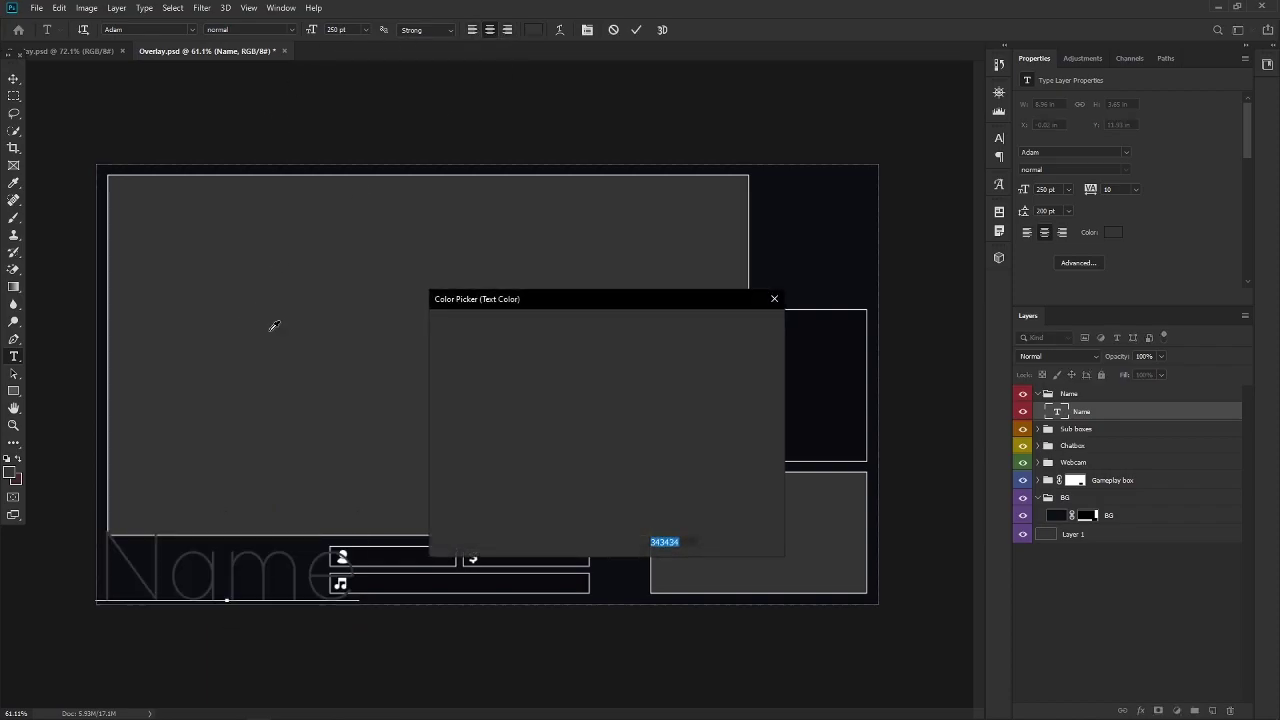
type("ffffff")
left_click(740, 325)
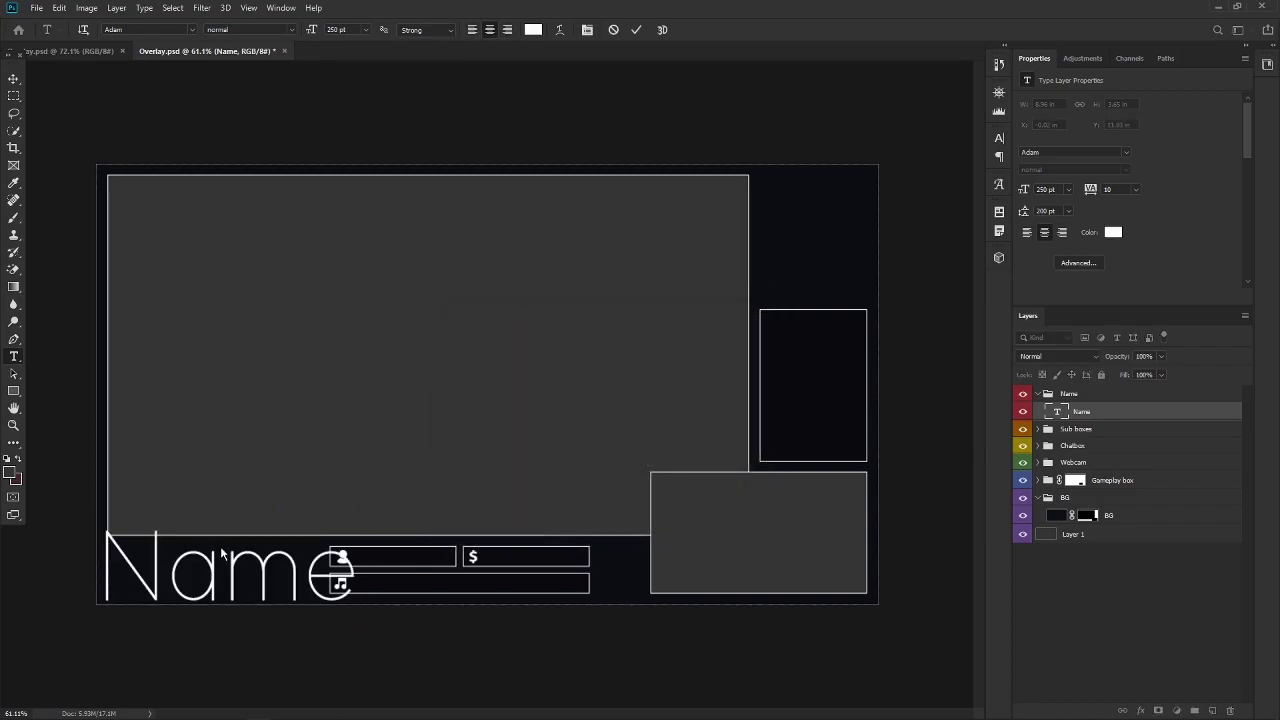
left_click(366, 29)
left_click(364, 199)
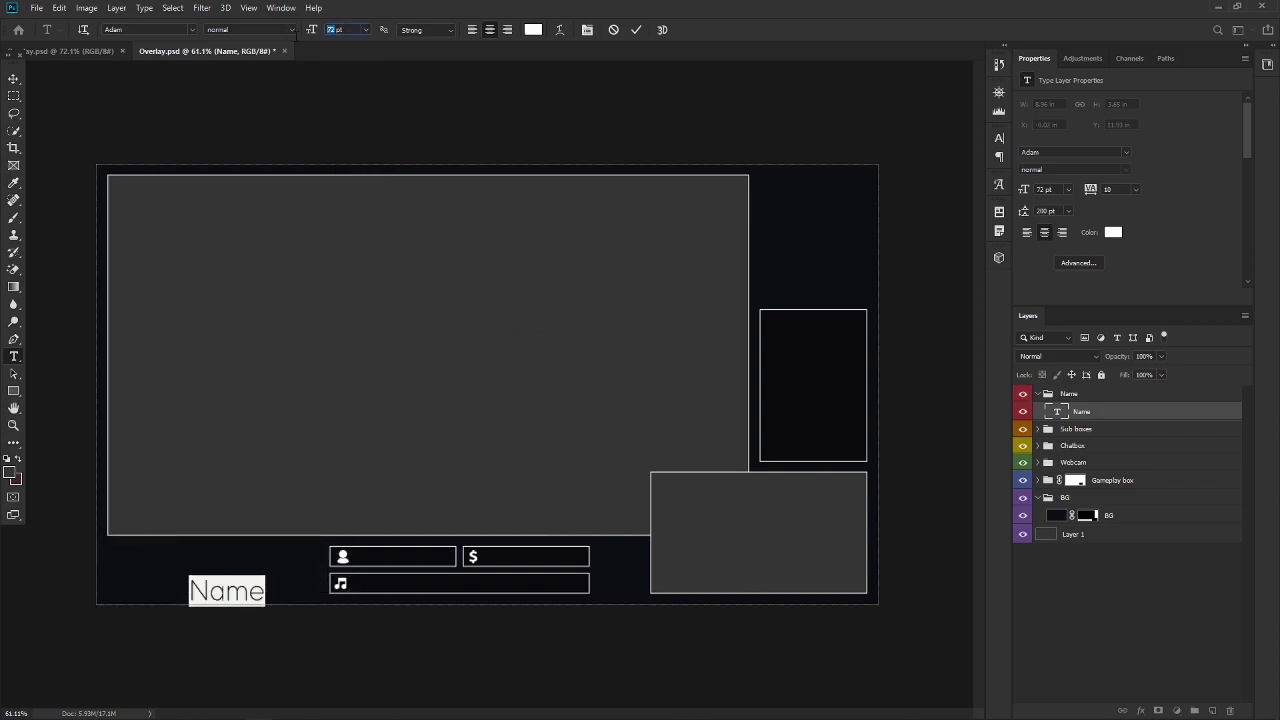
key("Return")
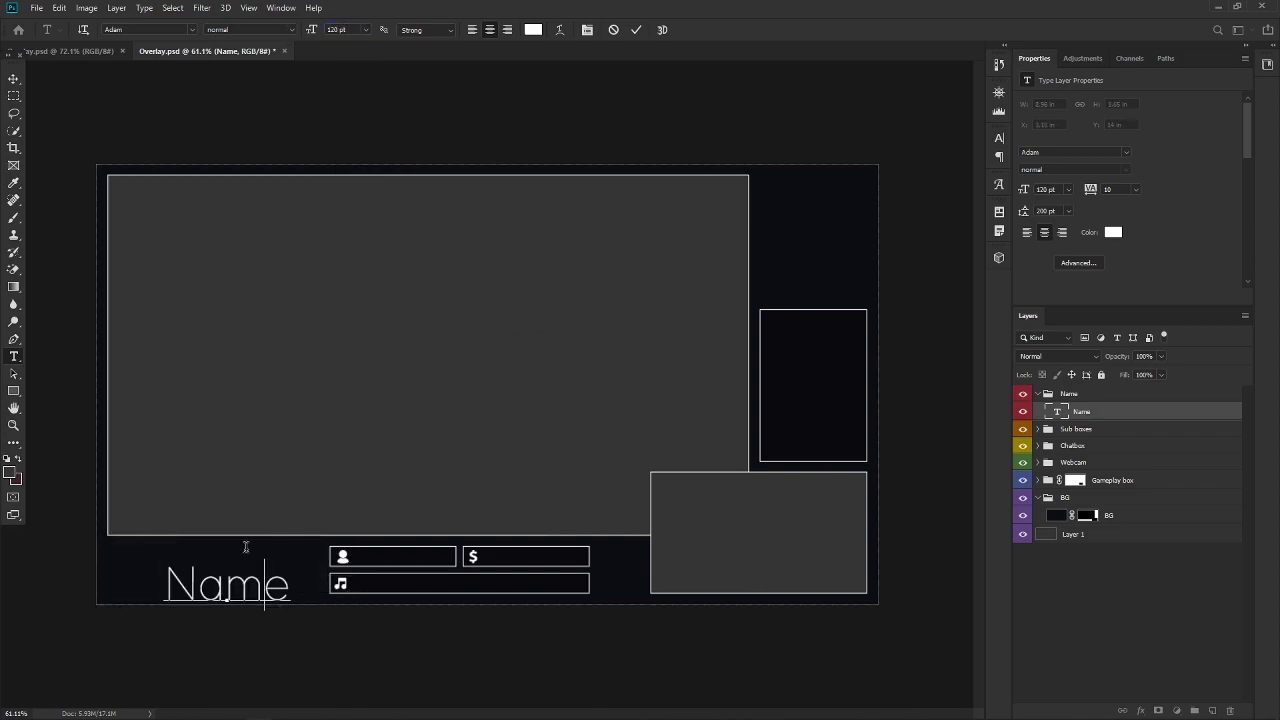
Step: Nudge the Name text up and left into its bottom-left position
left_click(13, 76)
mouse_move(230, 589)
left_mouse_down()
mouse_move(215, 572)
mouse_move(200, 578)
mouse_move(230, 576)
mouse_move(322, 476)
mouse_move(210, 558)
mouse_move(213, 578)
left_mouse_up()
left_click(214, 654)
left_click(240, 651)
left_click(435, 570)
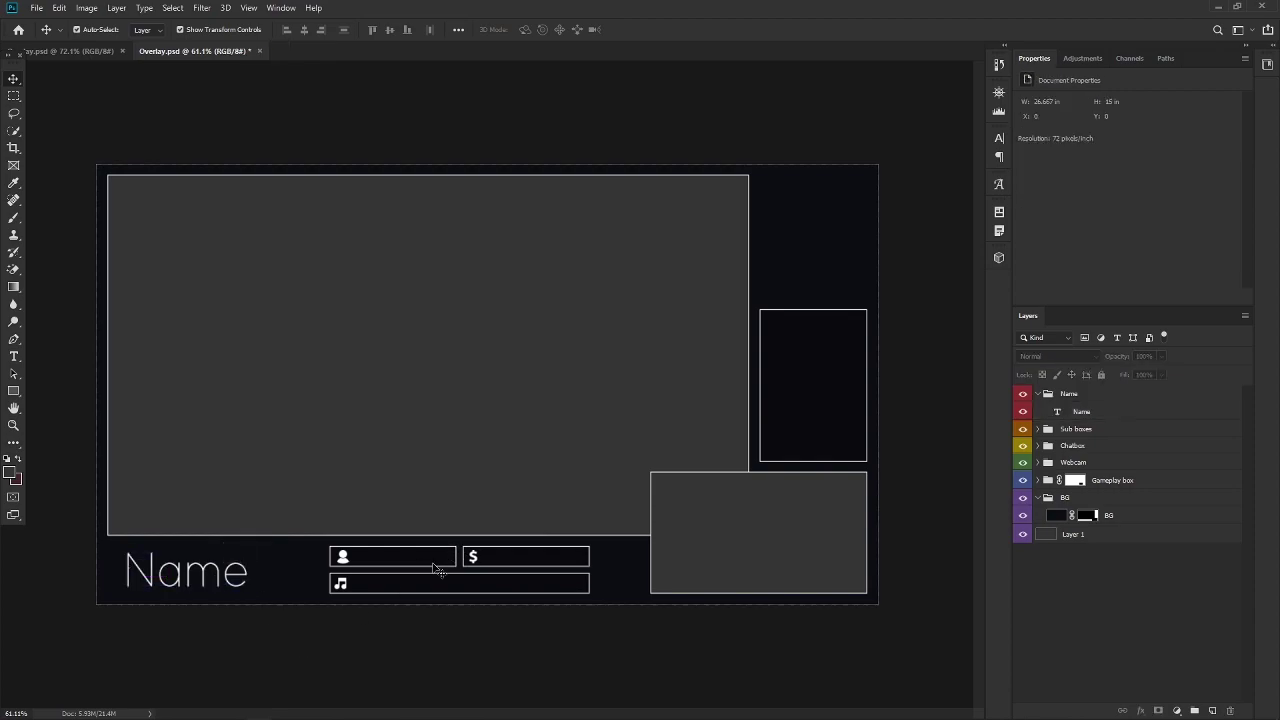
scroll(435, 570, "up", 1)
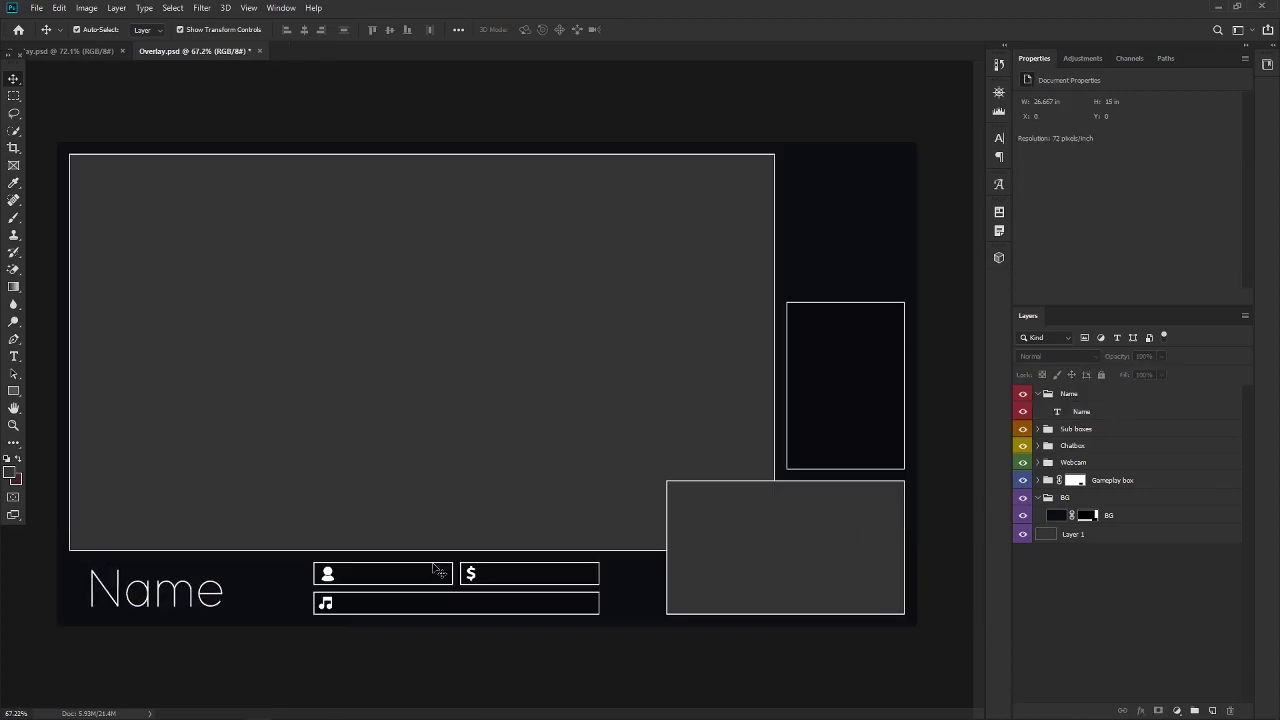
left_click(503, 604)
left_click_drag(1112, 600, 1137, 455)
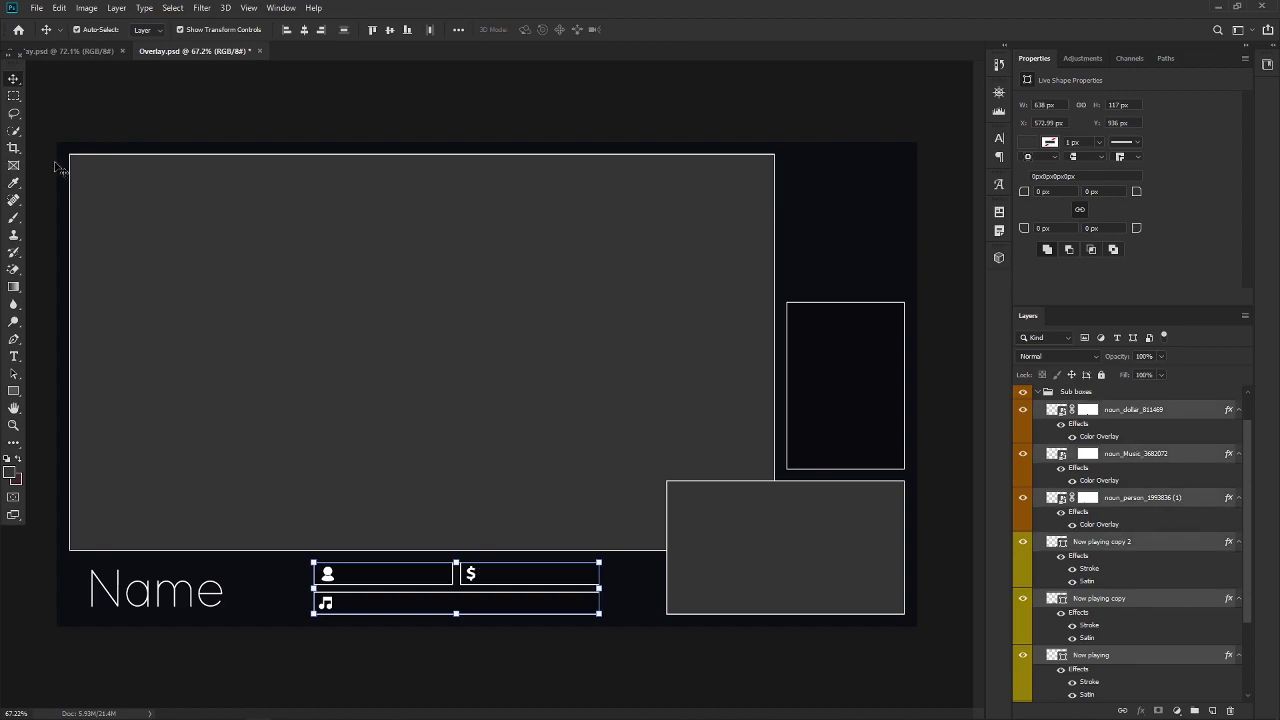
key("Left")
key("Left")
key("Left")
key("Left")
key("Left")
key("Left")
key("Left")
key("Left")
key("Left")
key("Left")
key("Left")
key("Left")
key("Left")
key("Left")
key("Left")
key("Left")
key("Left")
key("Left")
key("Left")
key("Left")
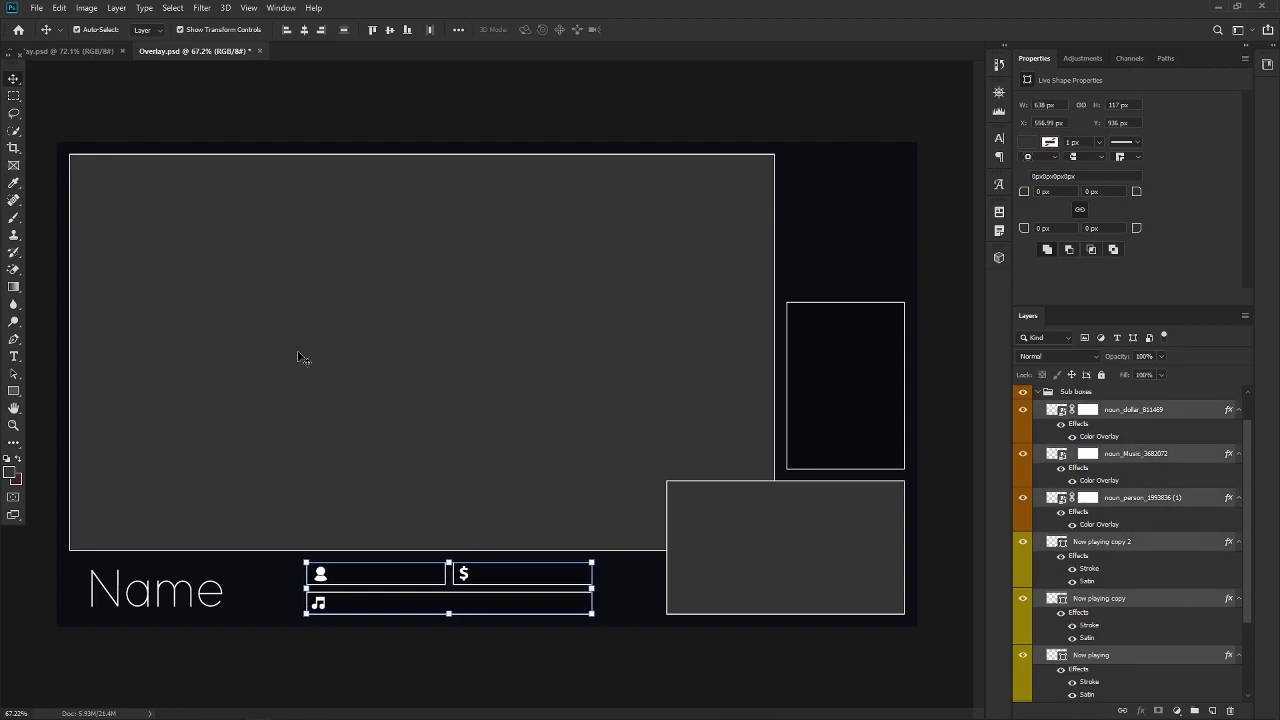
key("Left")
key("Left")
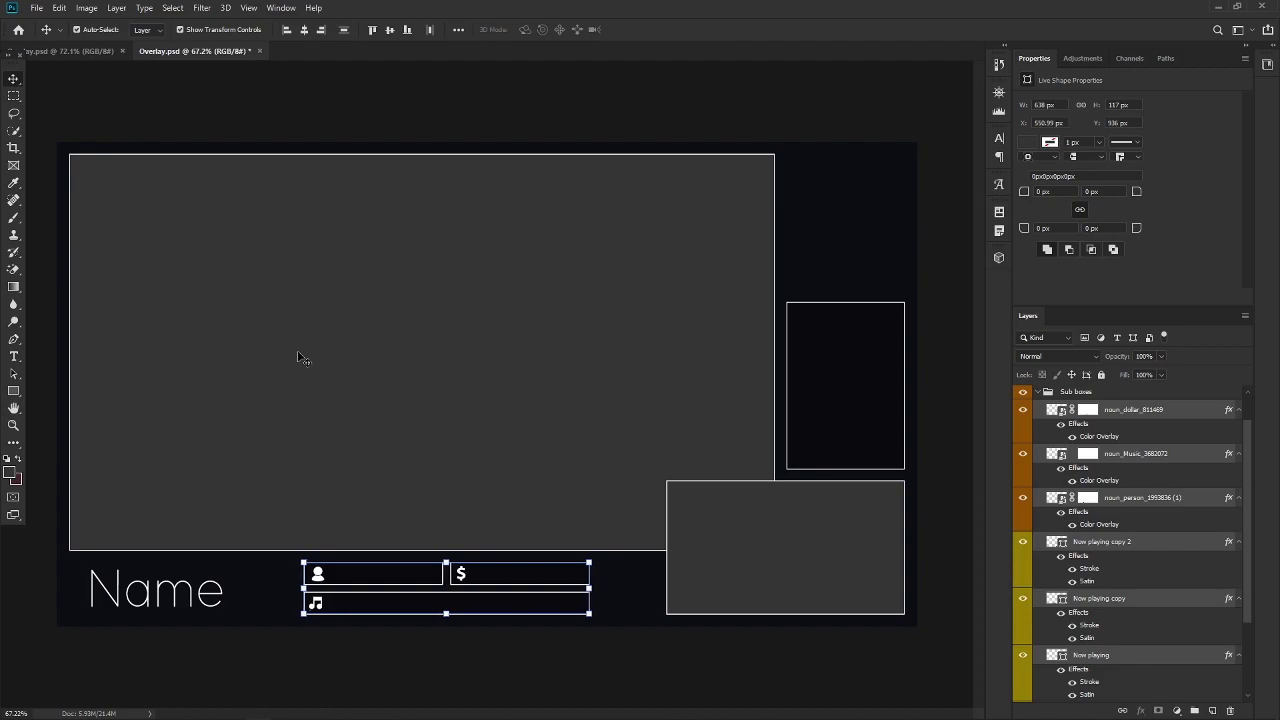
key("Right")
key("Right")
key("Right")
key("Right")
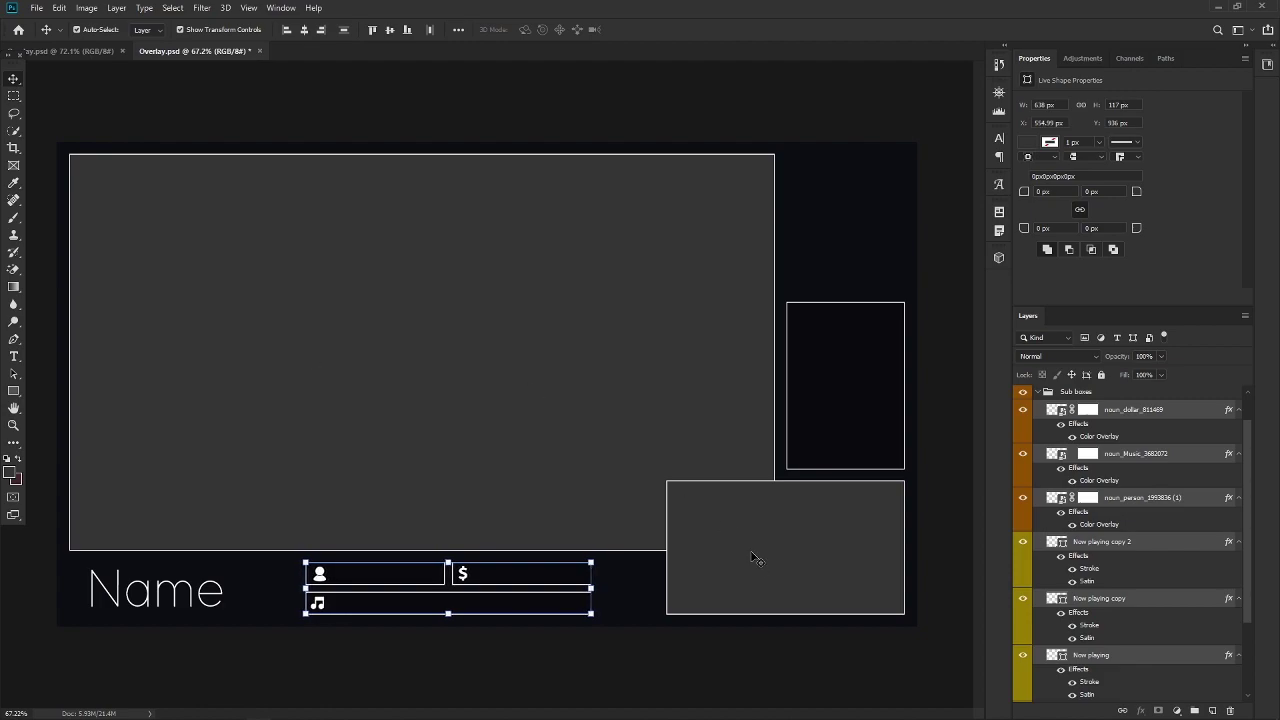
left_click(622, 648)
scroll(608, 657, "down", 2)
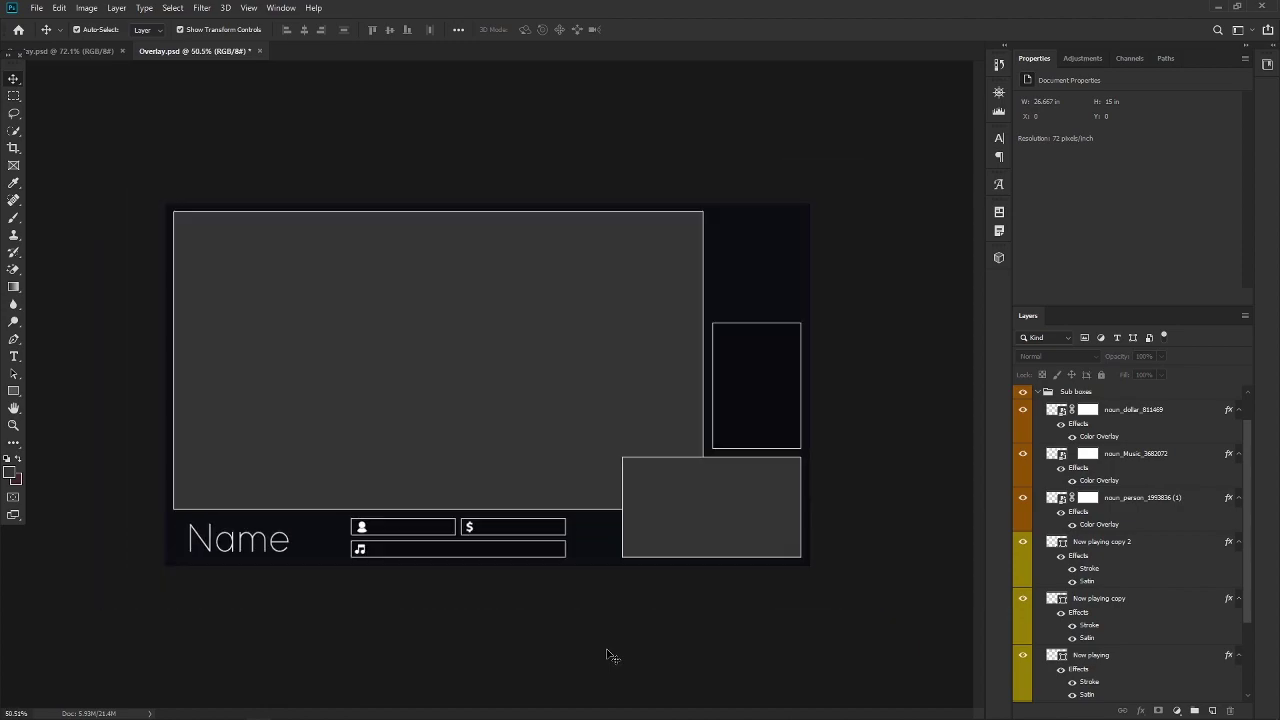
scroll(543, 620, "up", 3)
scroll(422, 569, "down", 3)
scroll(422, 569, "up", 2)
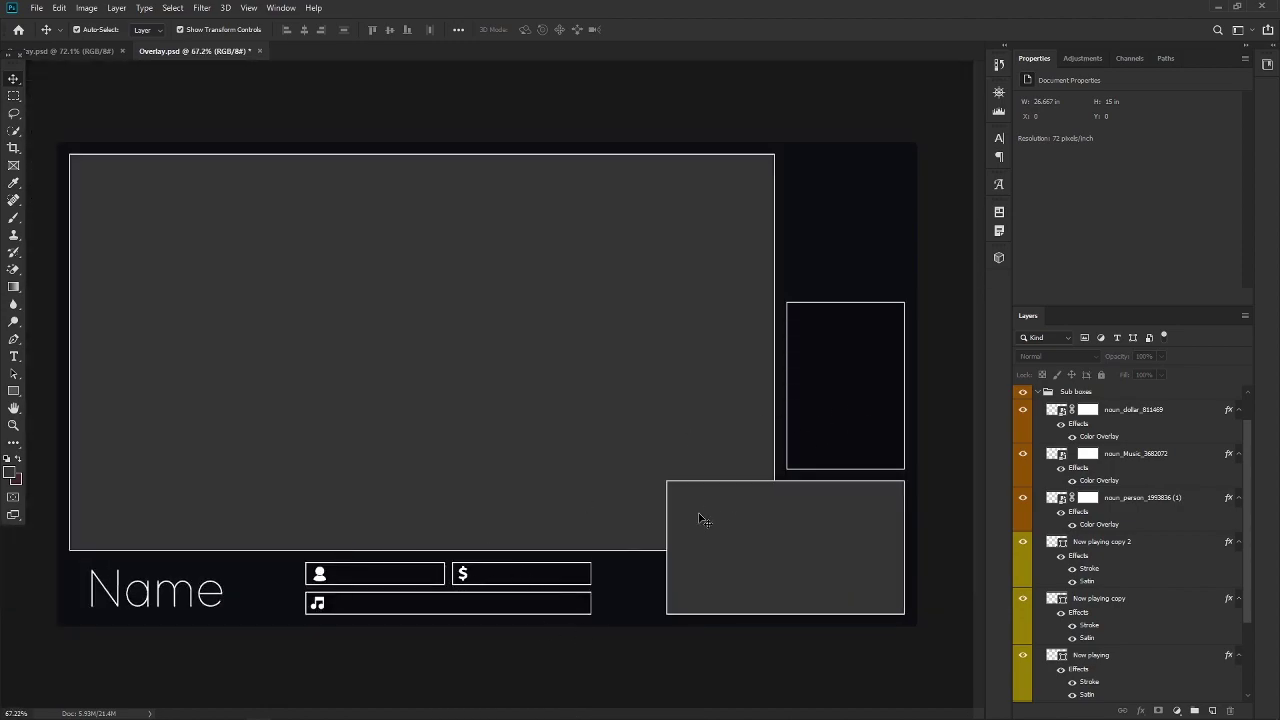
scroll(694, 514, "down", 1)
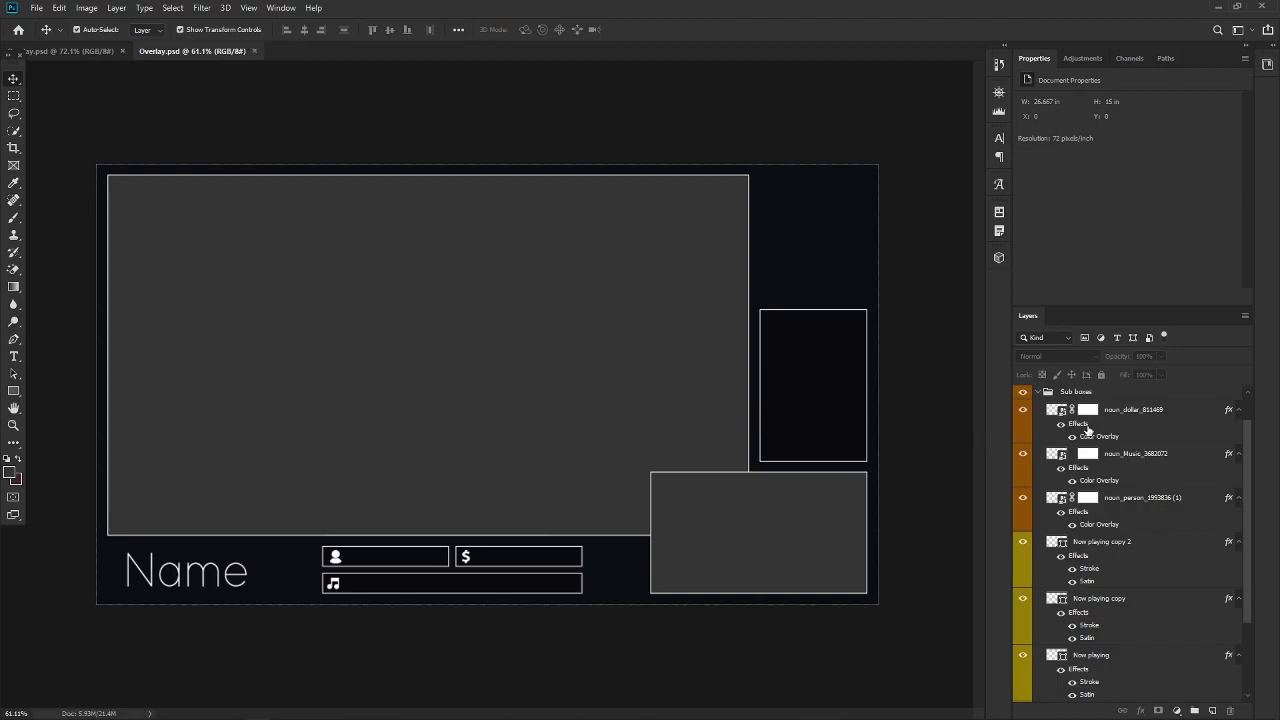
scroll(1060, 415, "up", 1)
Step: Collapse the expanded Sub boxes and Name layer groups and deselect them
left_click(1043, 427)
scroll(1043, 427, "down", 1)
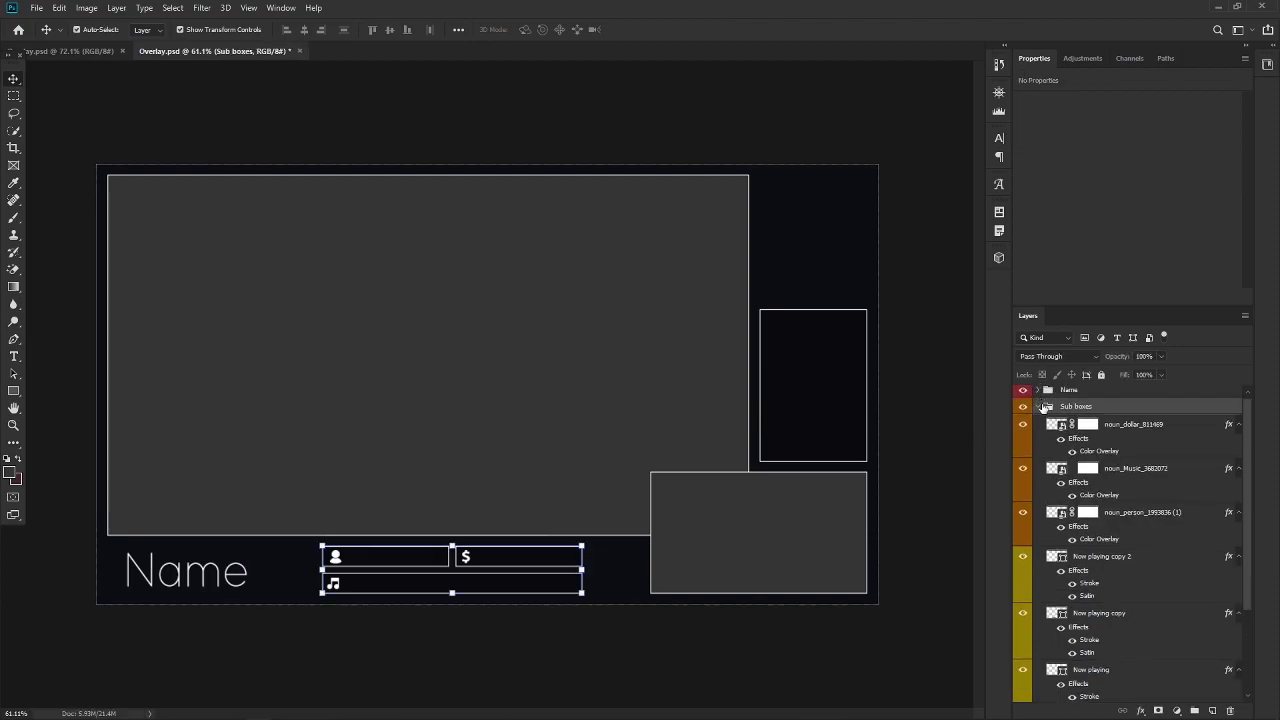
left_click(1040, 408)
left_click(563, 589)
Step: Zoom in and pan to the empty dark strip at the canvas's upper-right
scroll(563, 582, "up", 1)
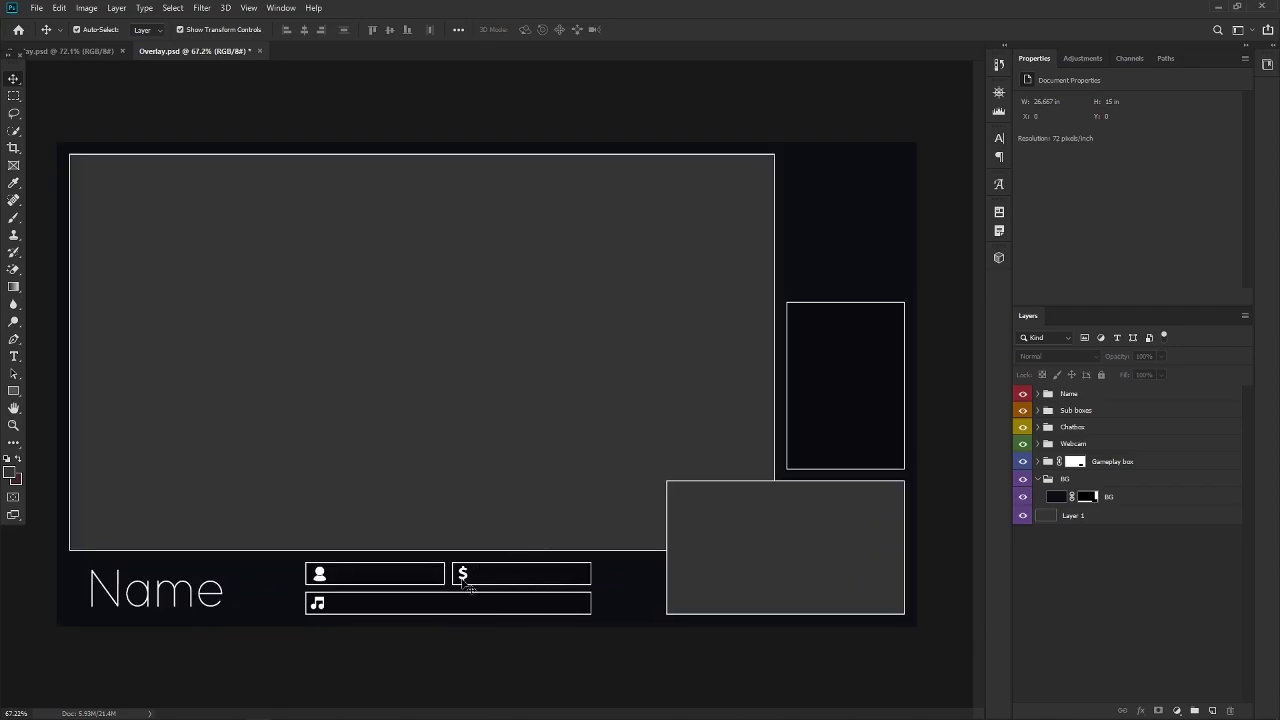
scroll(465, 588, "up", 8)
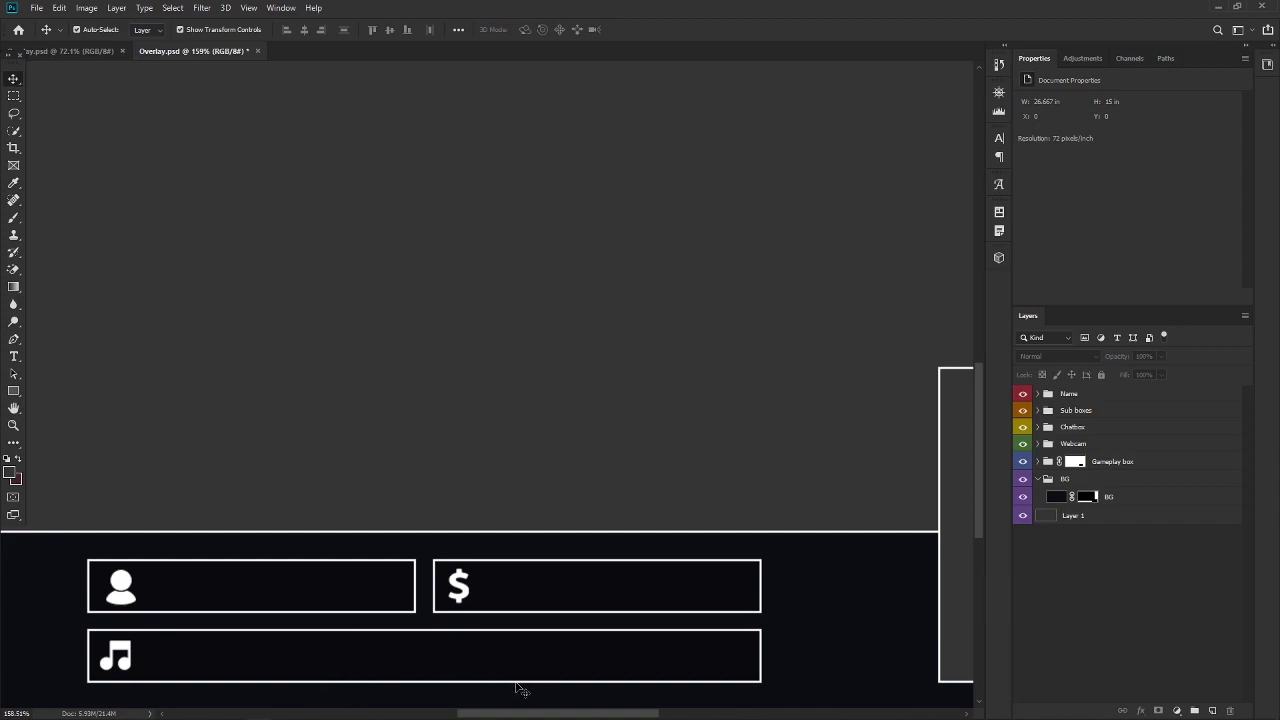
scroll(643, 586, "down", 10)
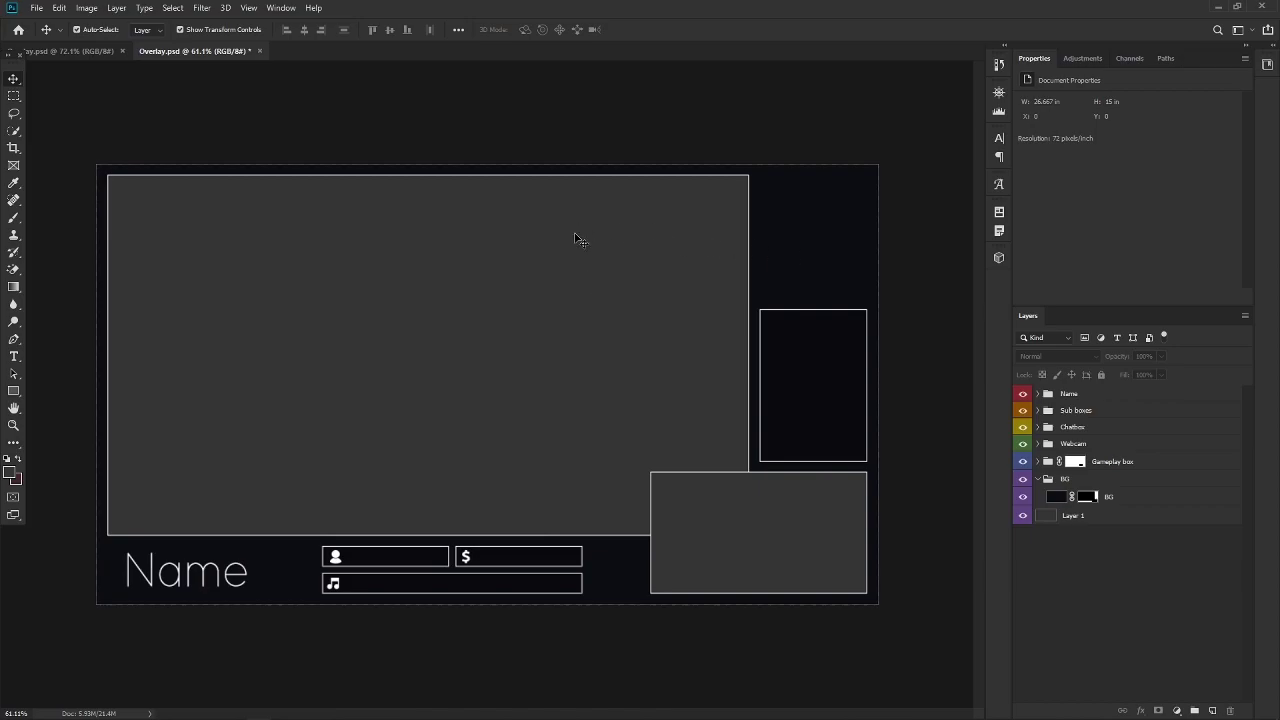
scroll(840, 623, "up", 1)
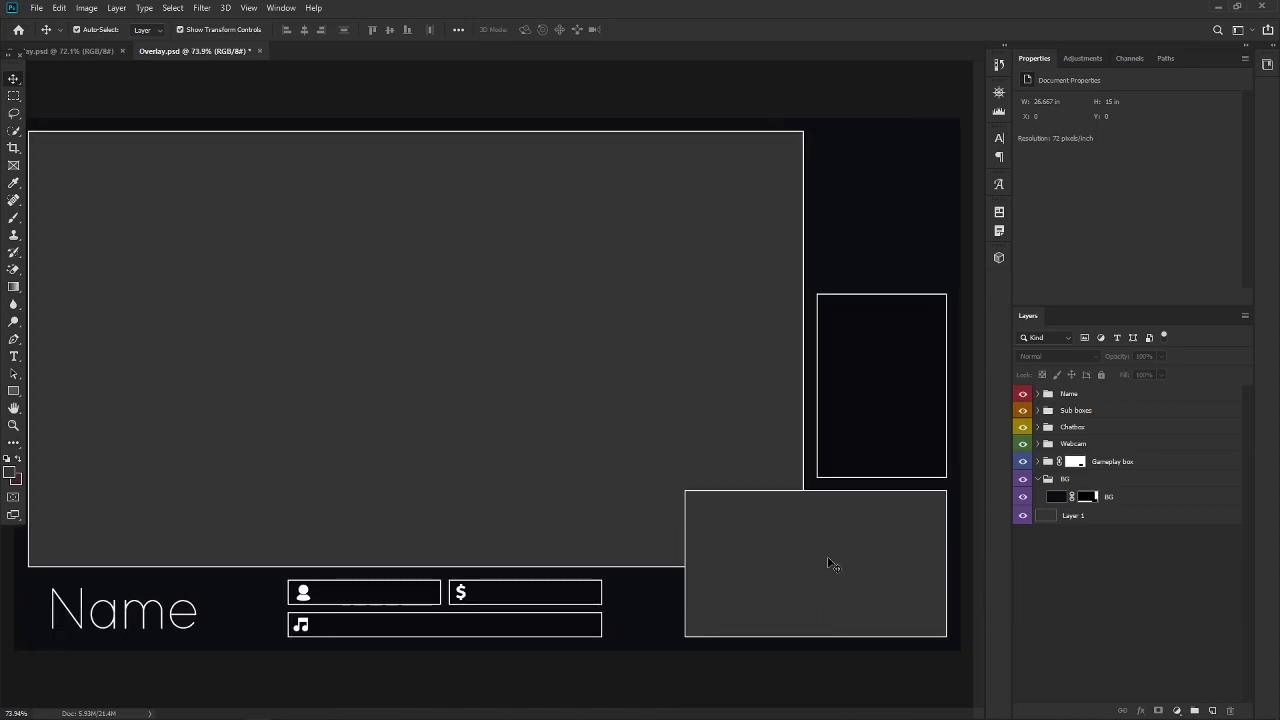
scroll(389, 620, "up", 3)
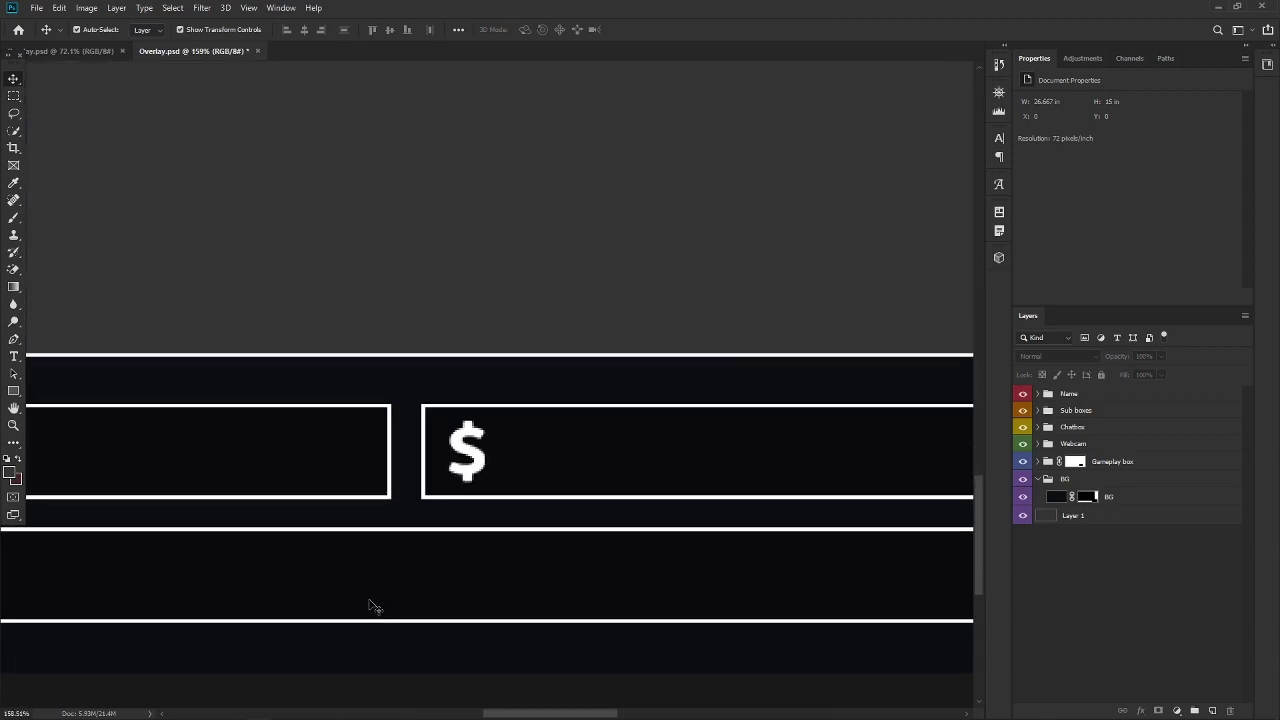
scroll(375, 606, "down", 6)
scroll(375, 606, "up", 3)
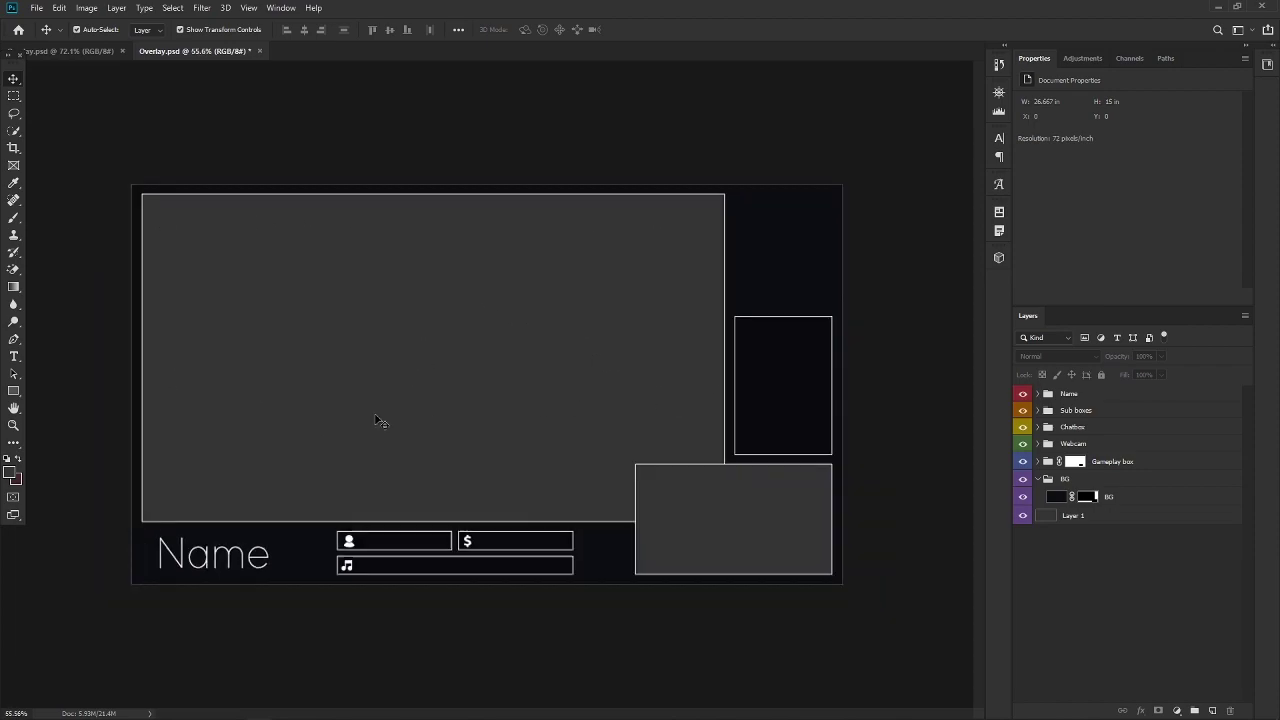
scroll(375, 420, "down", 3)
scroll(375, 420, "up", 3)
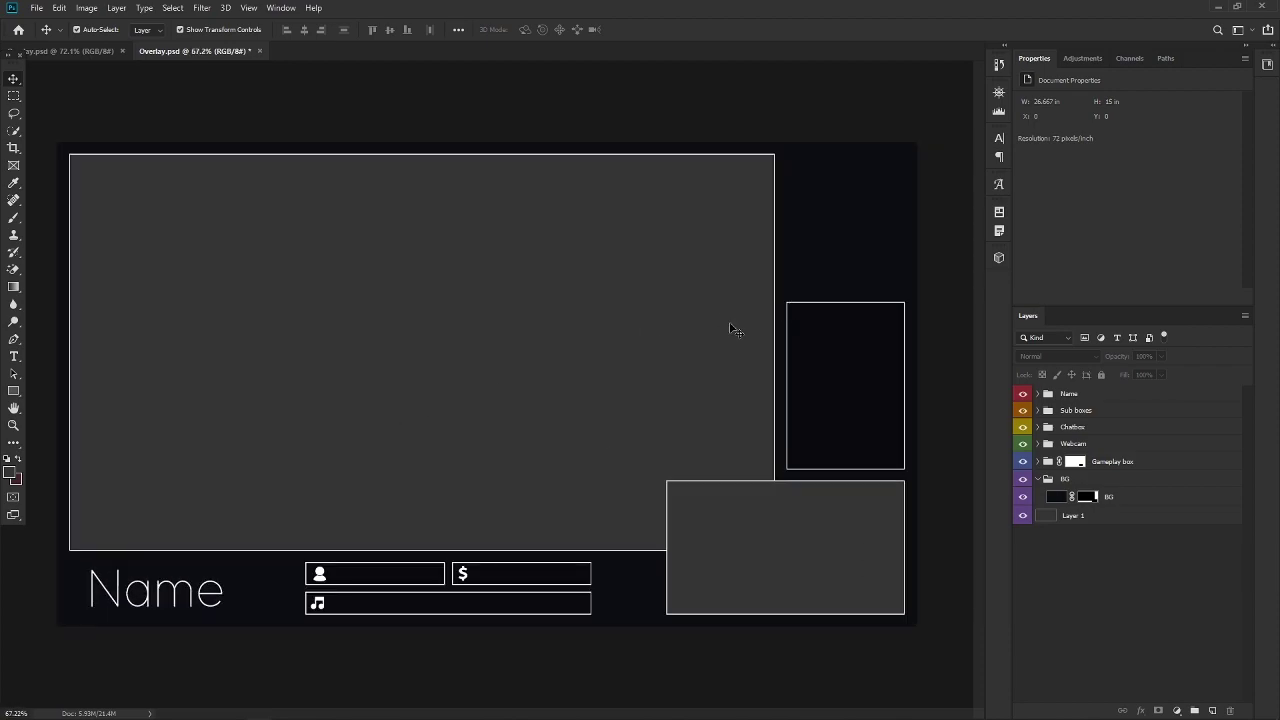
scroll(860, 218, "up", 2)
left_click_drag(843, 211, 434, 412)
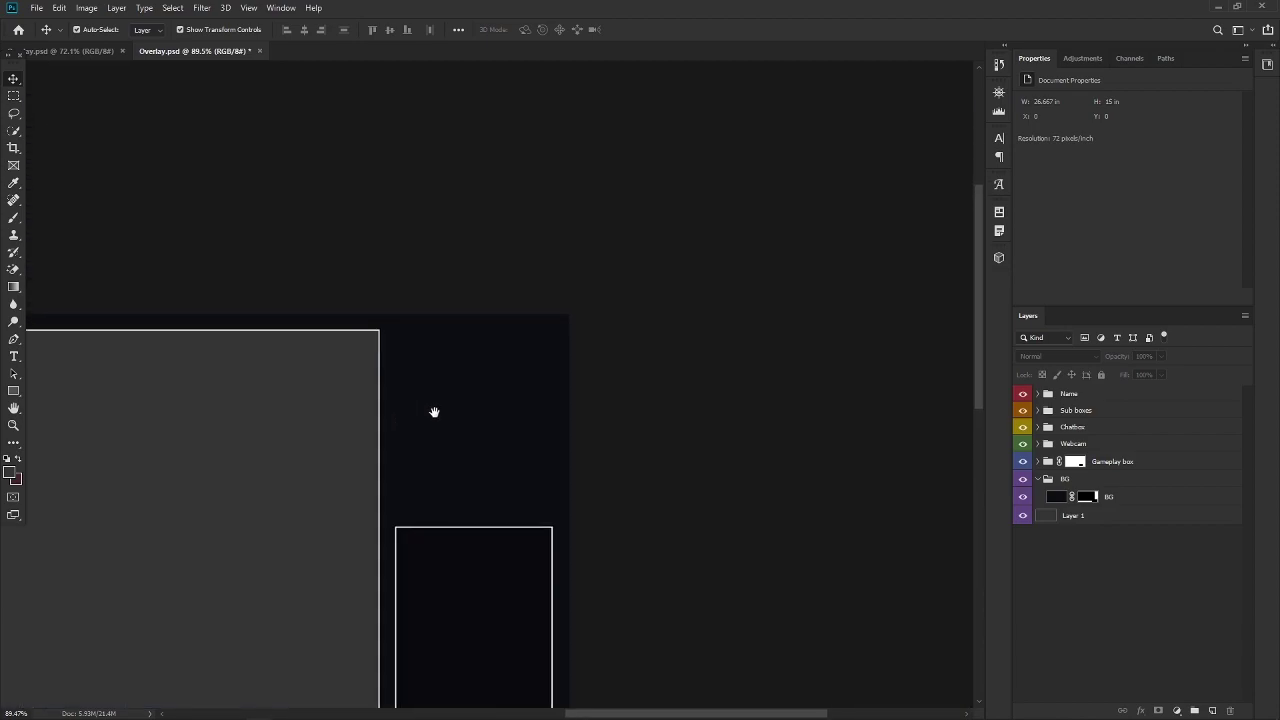
Step: Drag discord.png from the tutorial folder onto the canvas, then cancel placing it
left_click(123, 714)
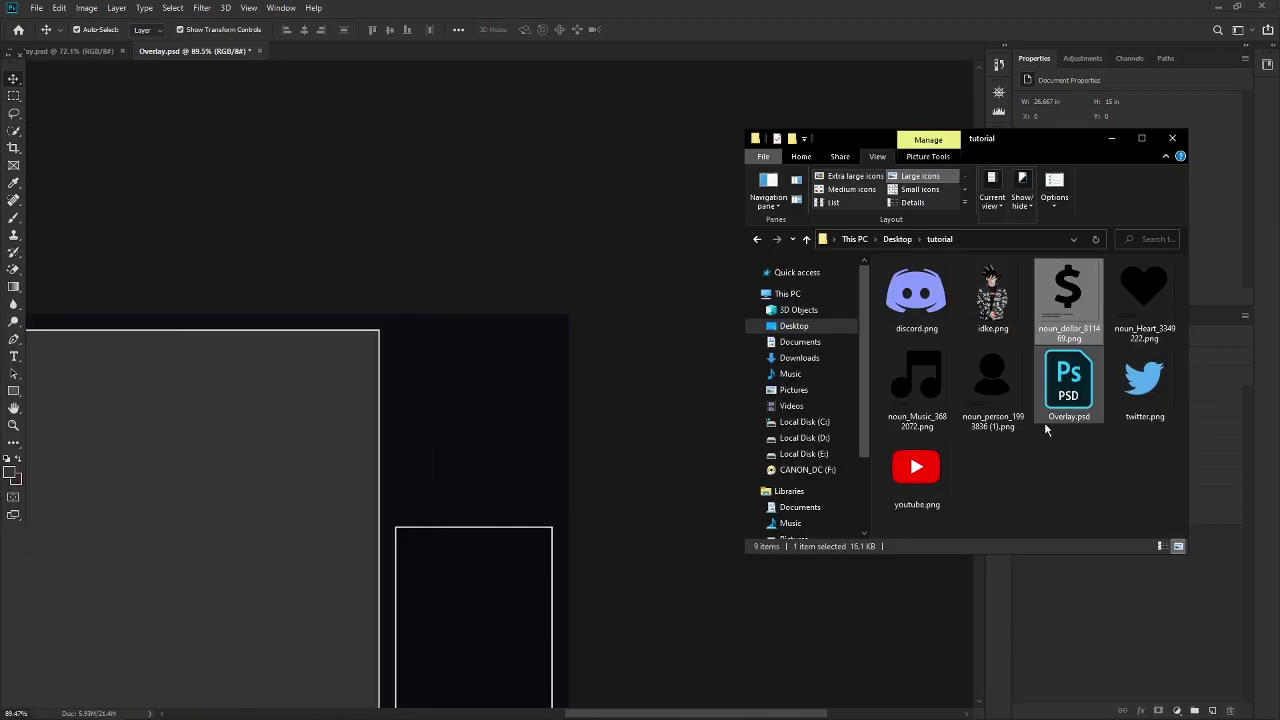
left_click_drag(917, 289, 560, 372)
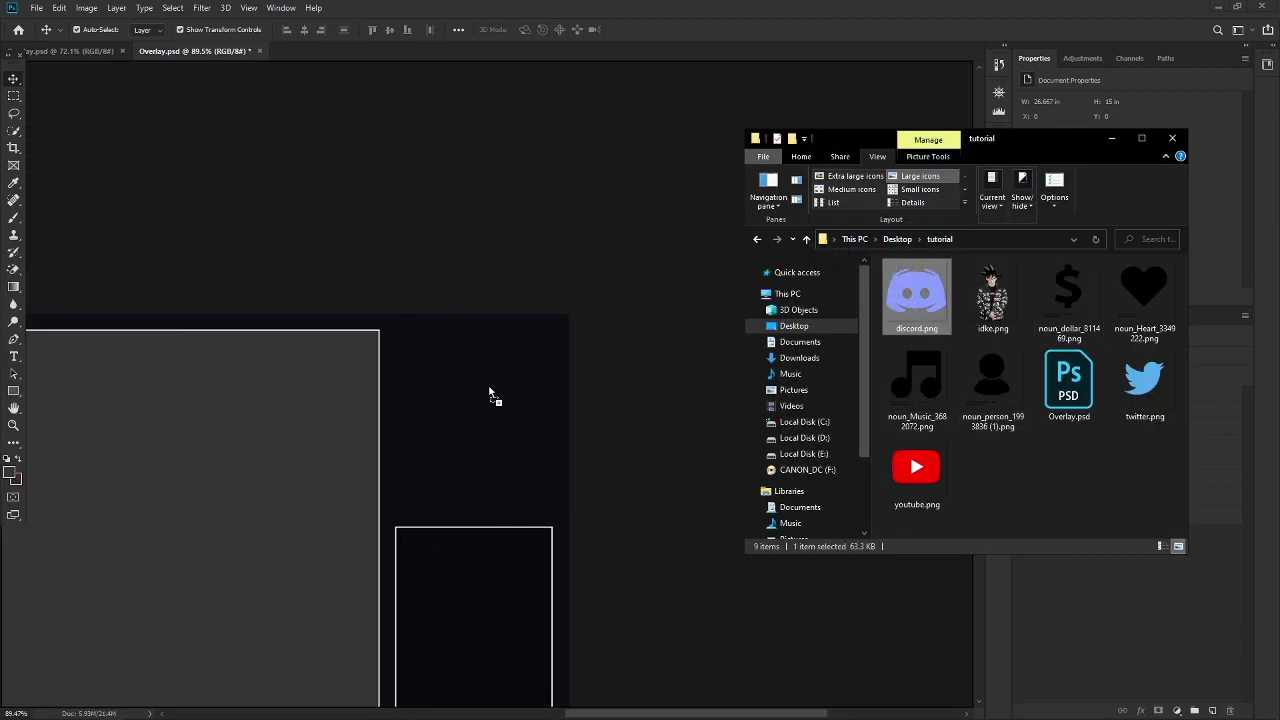
left_click_drag(489, 393, 490, 394)
right_click(372, 487)
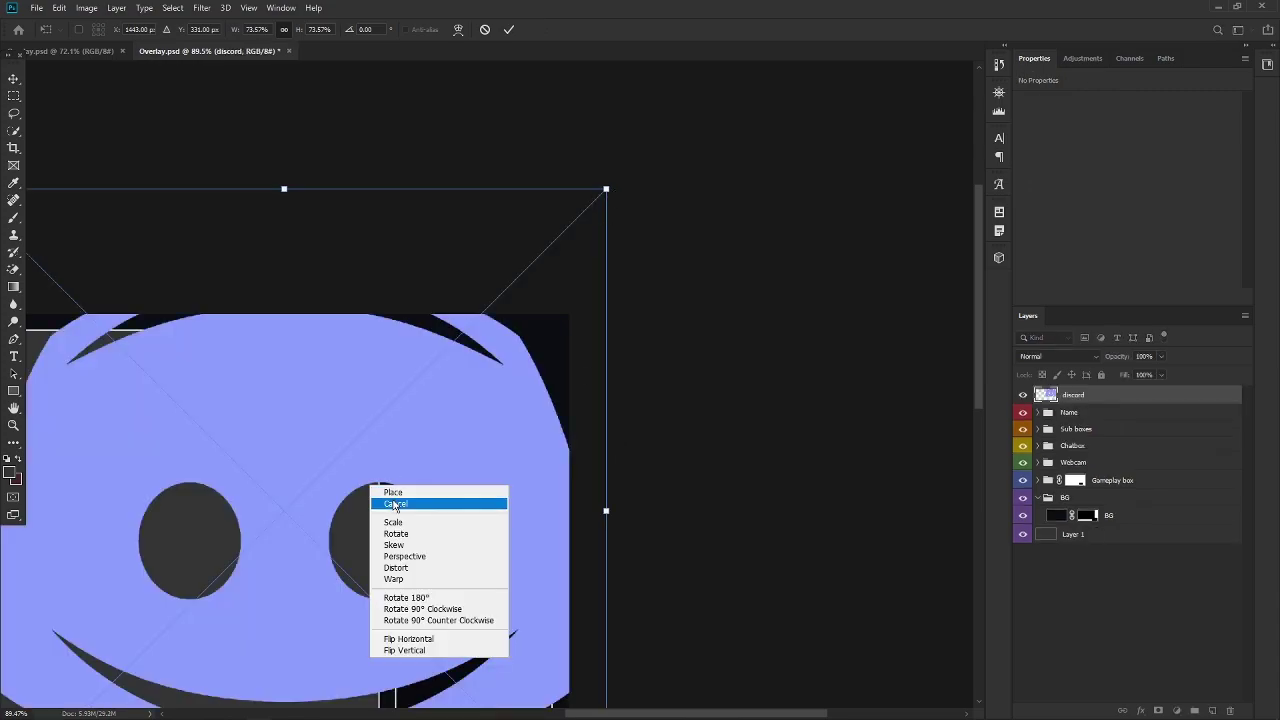
left_click(395, 504)
Step: Drag twitter.png from the tutorial folder onto the canvas beside the gameplay box
left_click(123, 714)
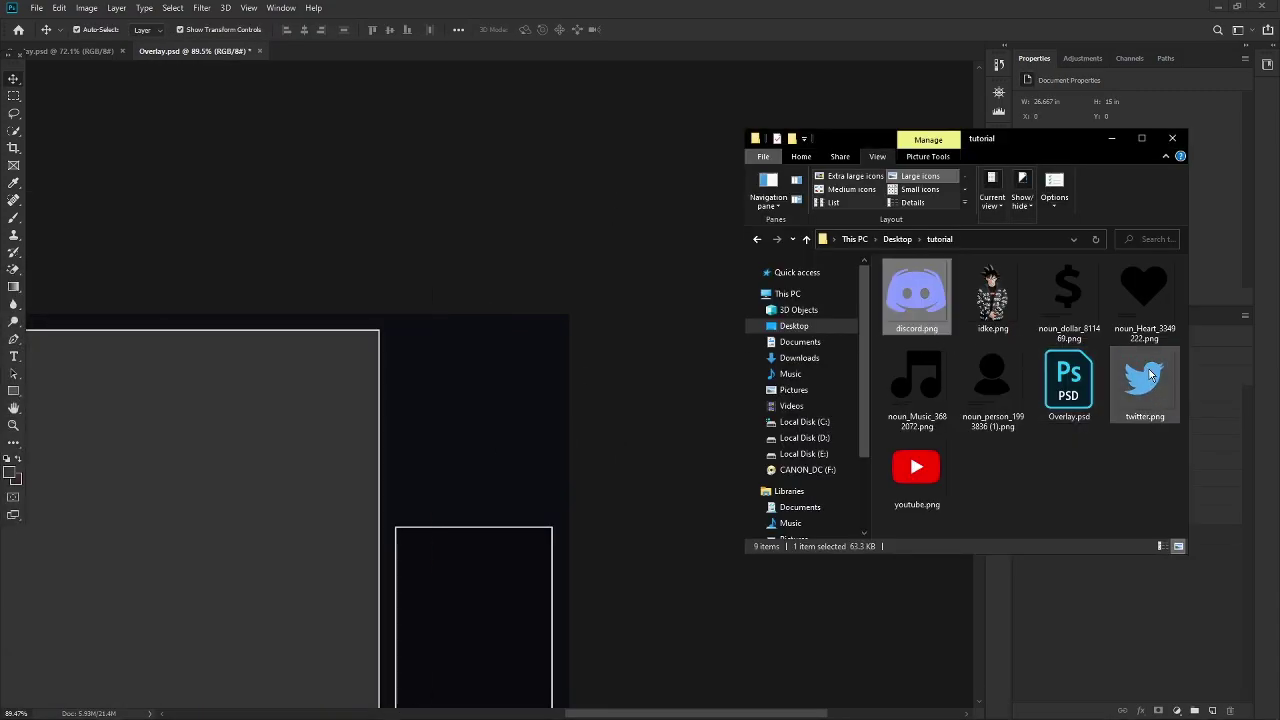
left_click_drag(1150, 374, 551, 320)
left_click_drag(401, 394, 429, 391)
Step: Commit the scaled Twitter bird and move it up and right beside the gameplay box
right_click(402, 410)
key("Return")
scroll(484, 433, "up", 2)
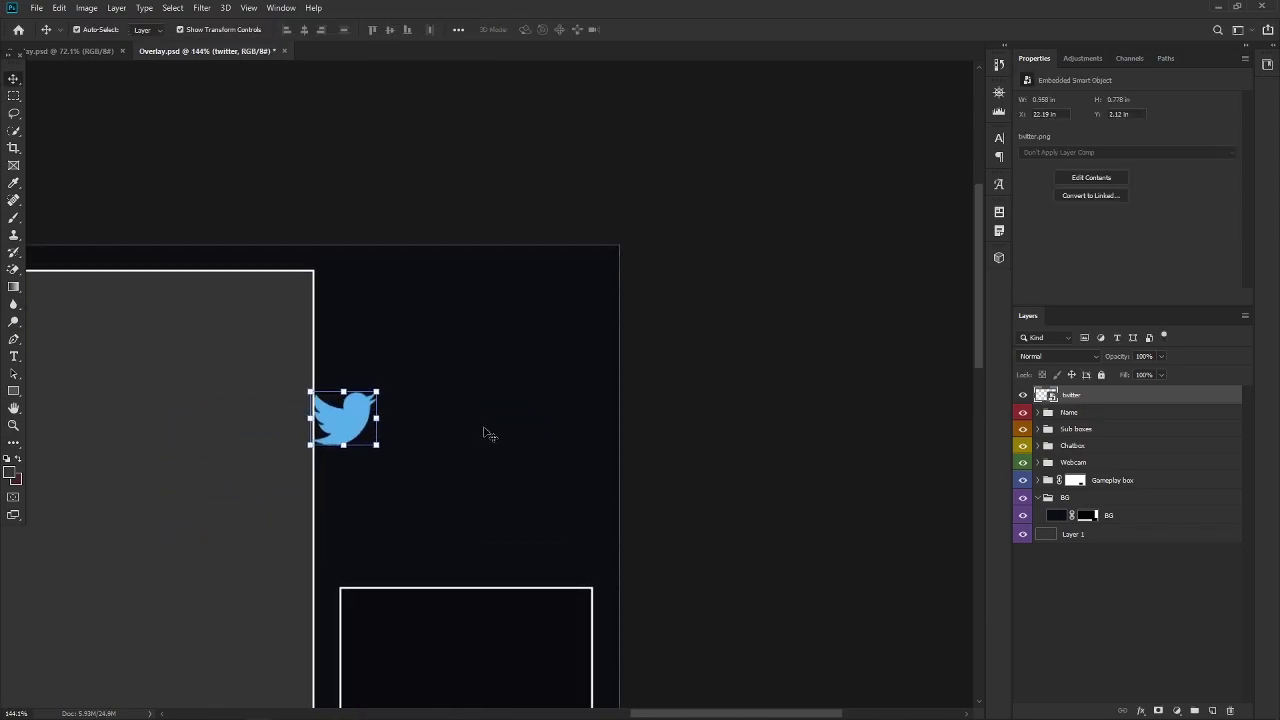
left_click_drag(350, 418, 385, 400)
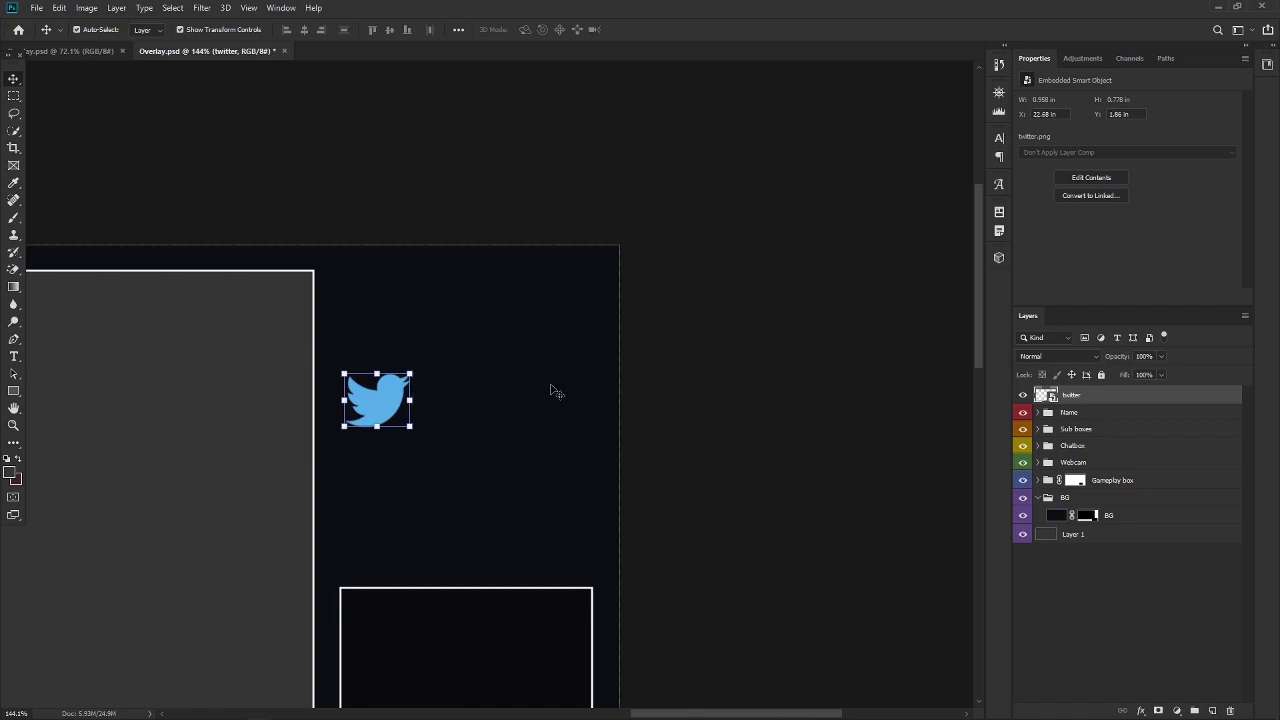
Step: Give the bird layer a white Color Overlay and a Drop Shadow layer style
right_click(1092, 399)
left_click(1120, 172)
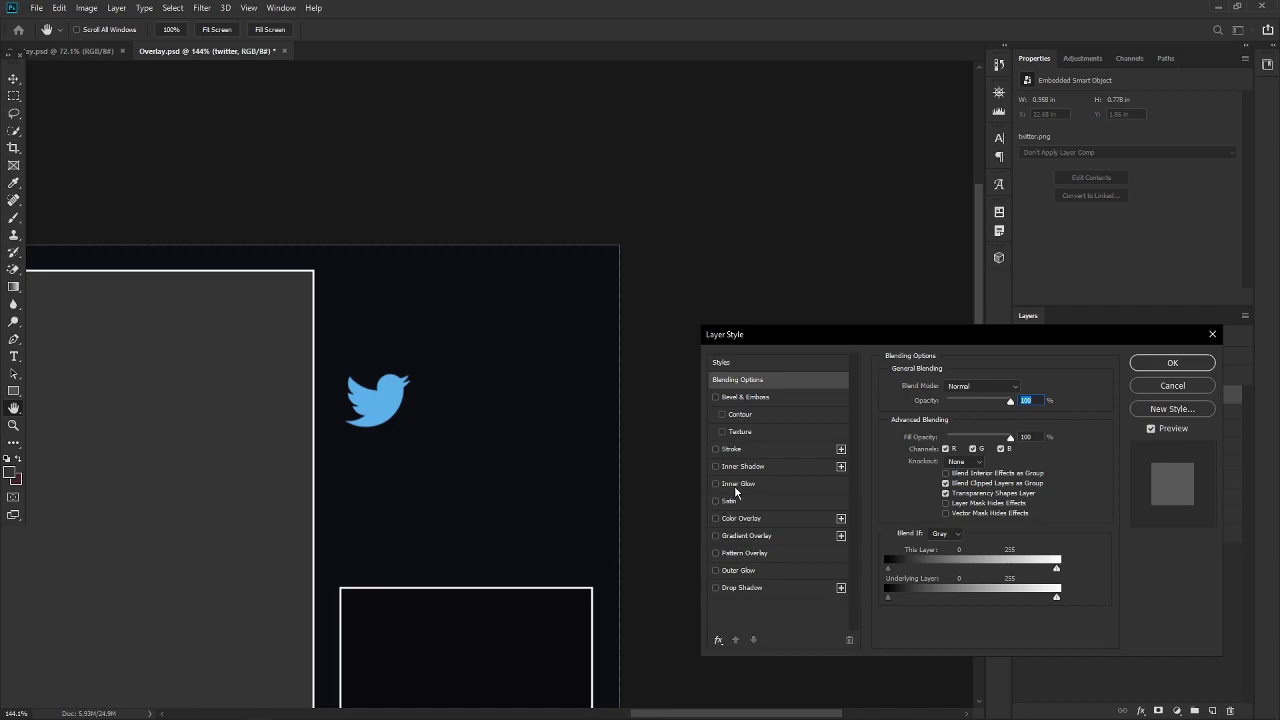
left_click(714, 448)
left_click(763, 382)
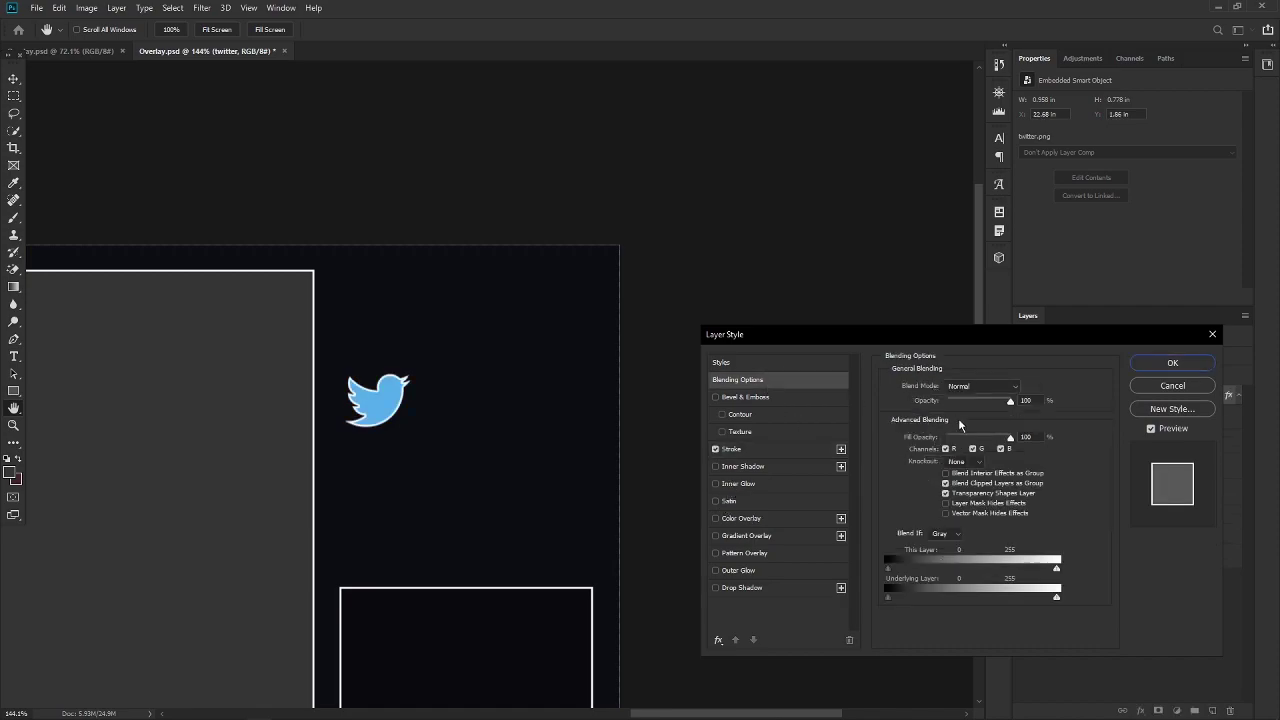
left_click_drag(1010, 437, 838, 440)
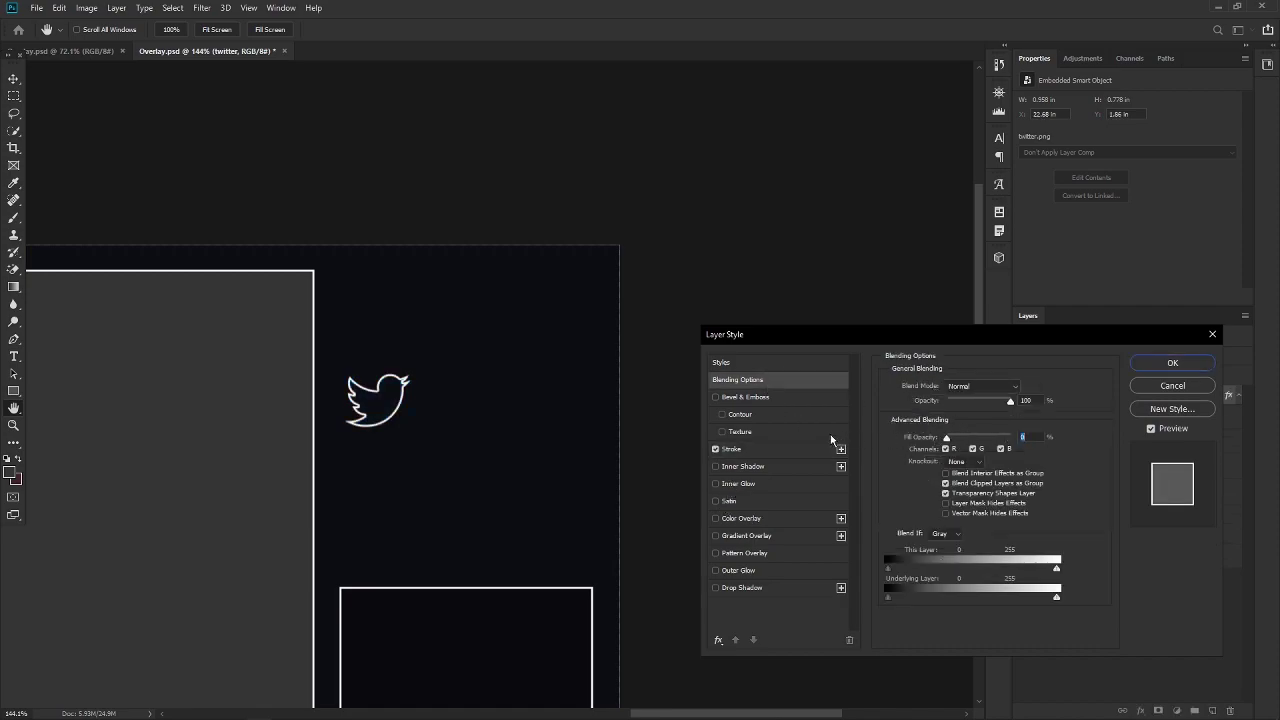
type("100")
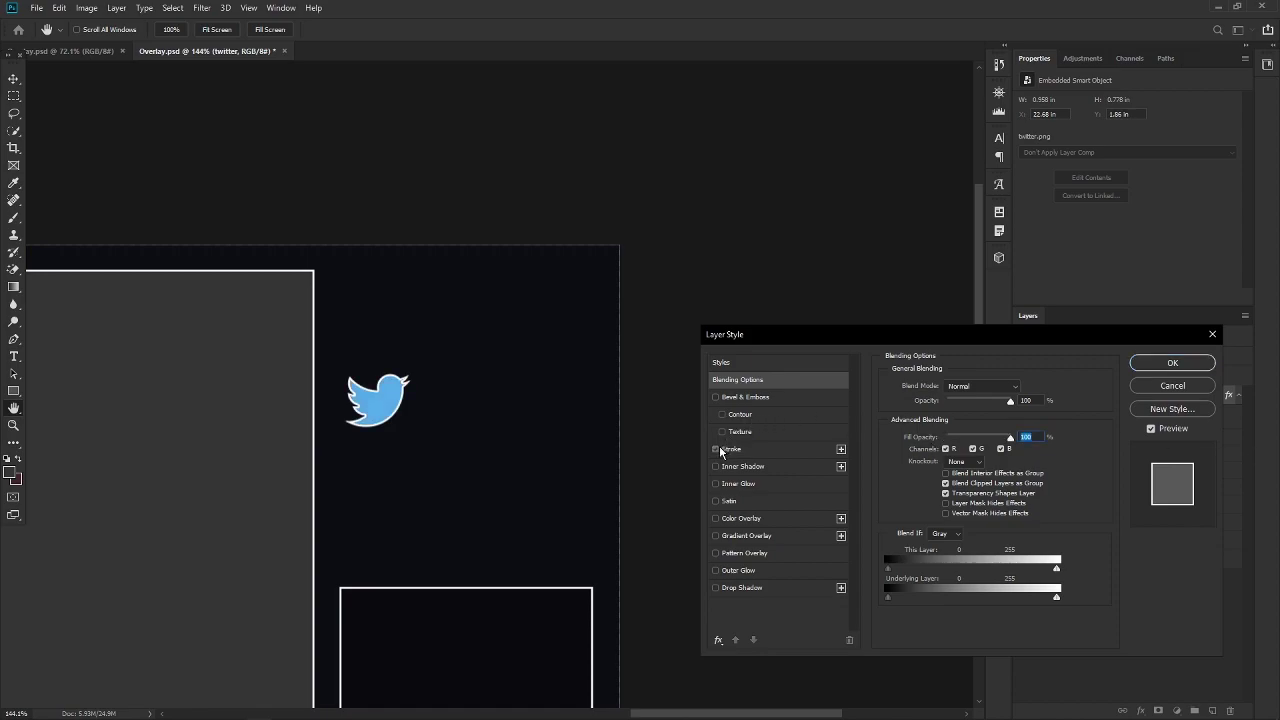
left_click(716, 449)
left_click(716, 518)
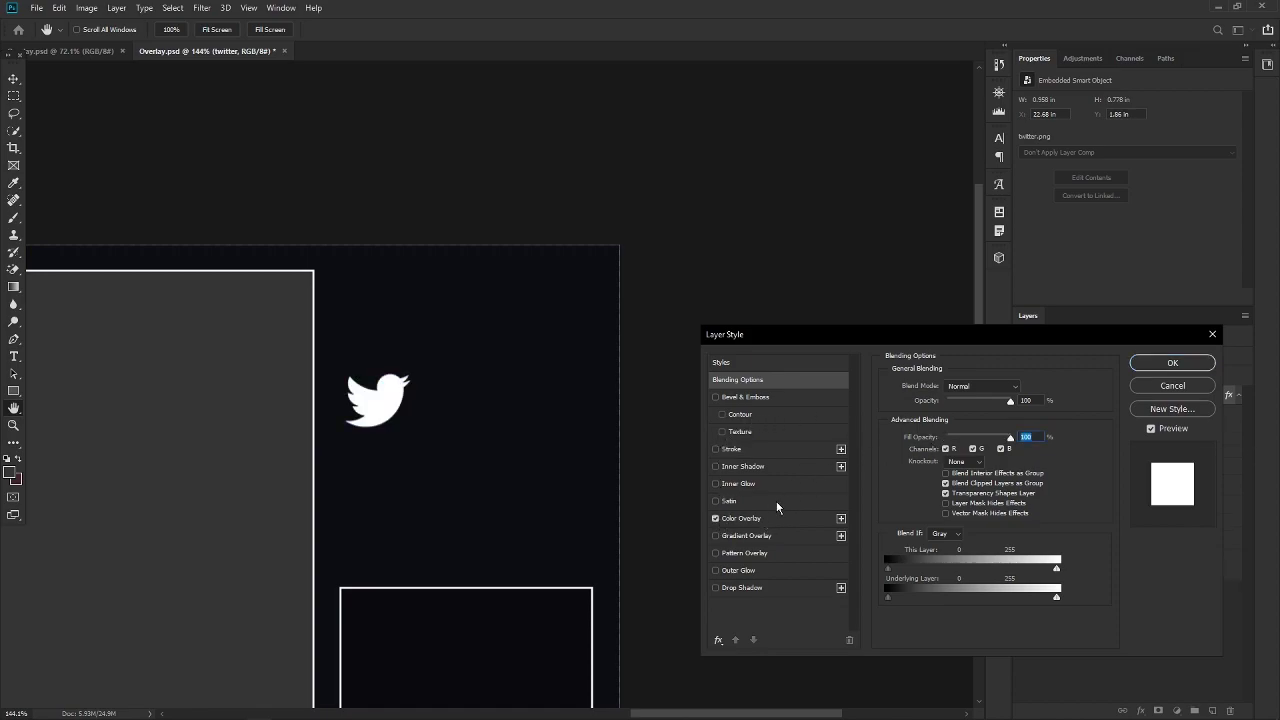
left_click(745, 518)
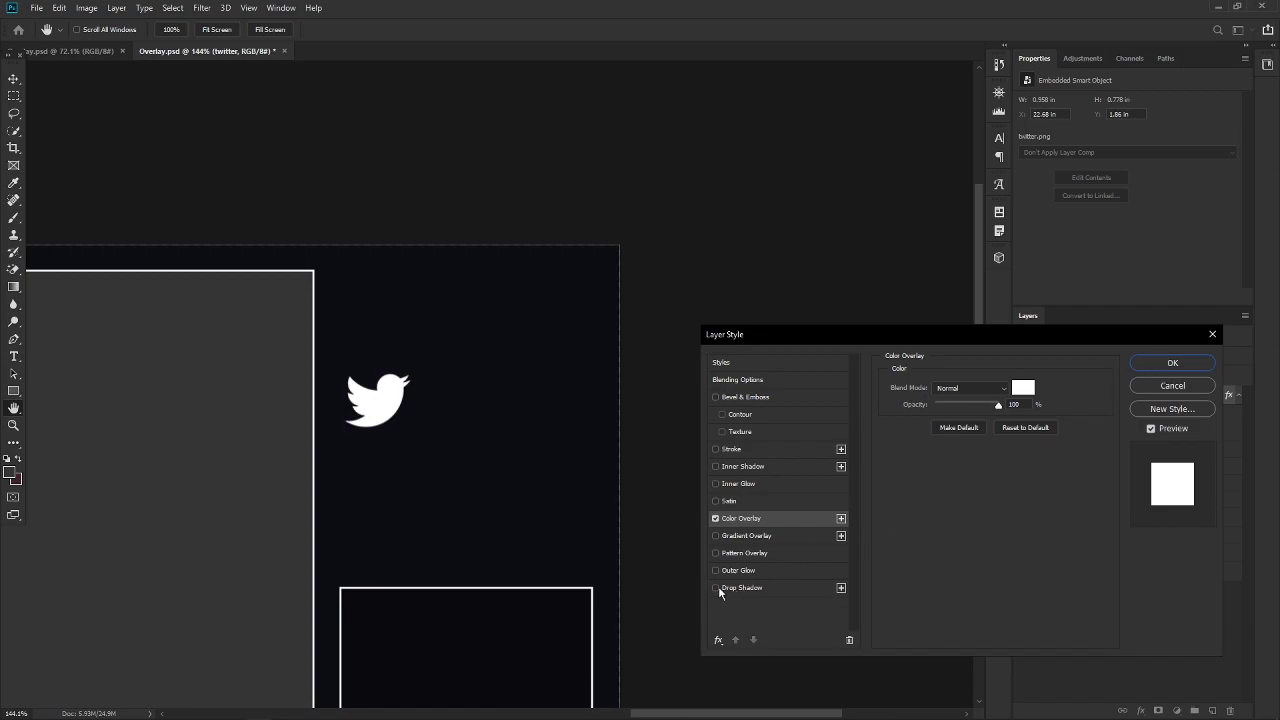
left_click(744, 586)
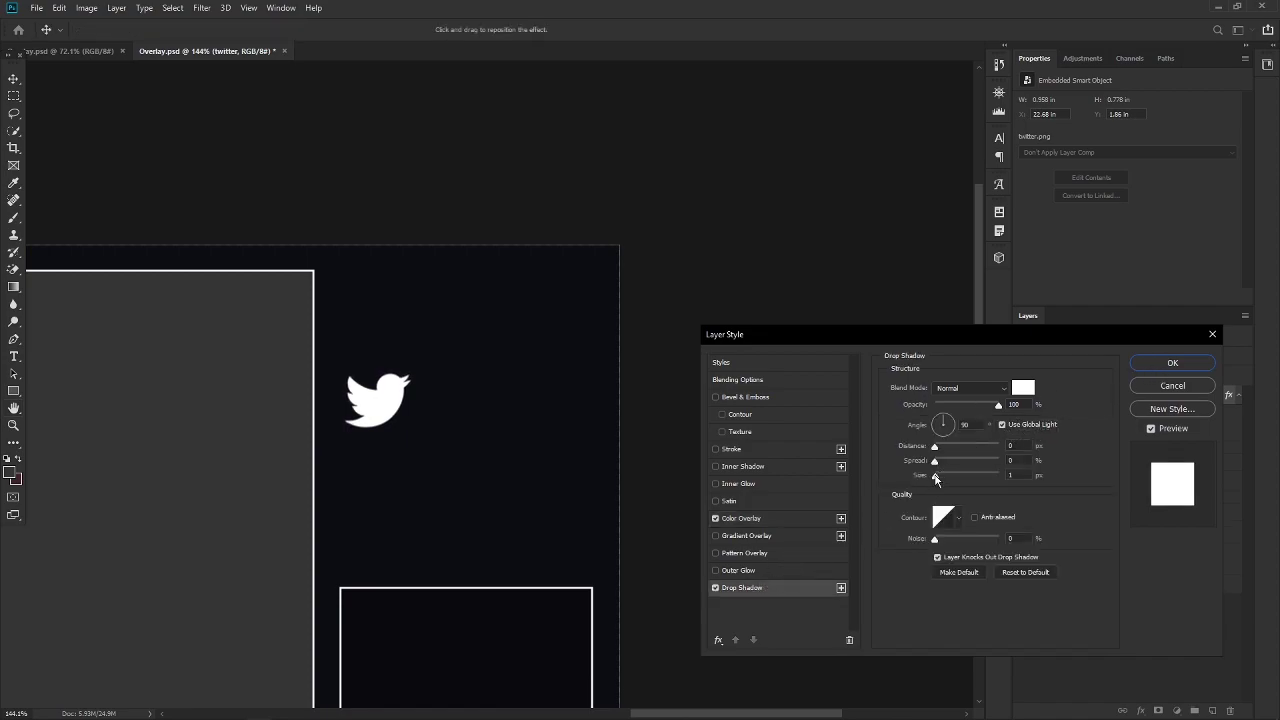
left_click_drag(936, 480, 870, 492)
left_click(1172, 363)
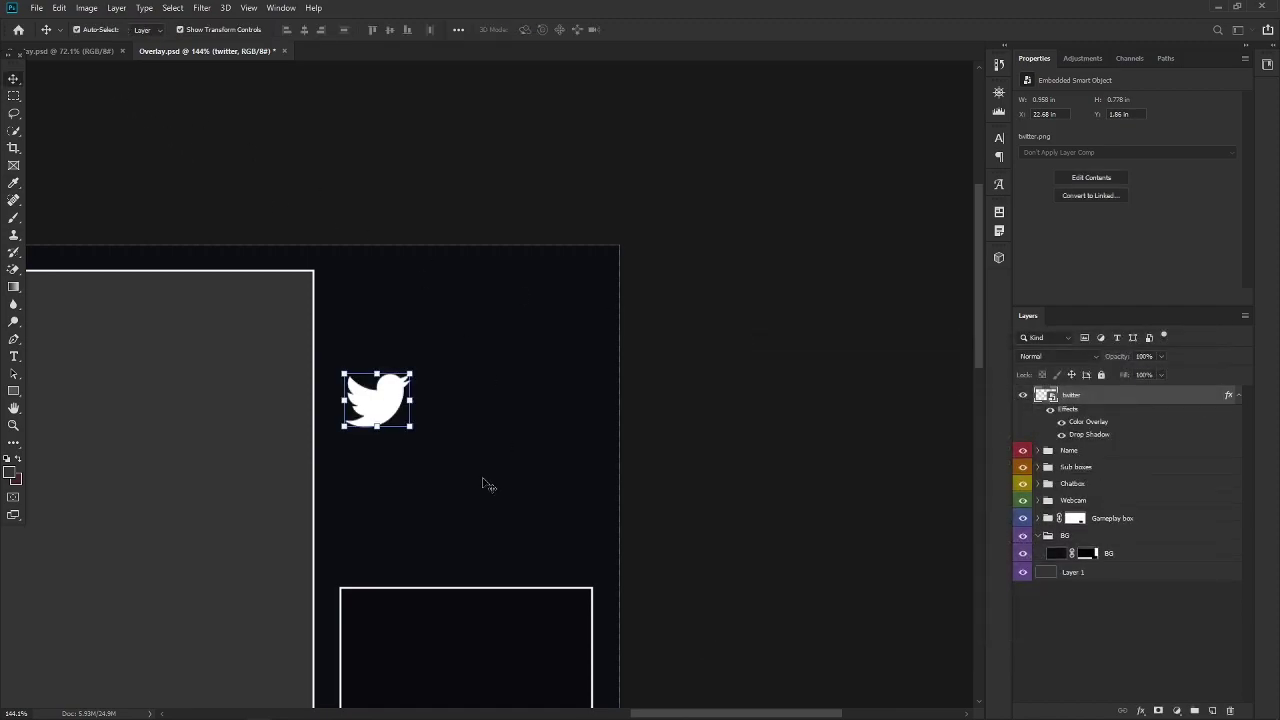
Step: Shrink the white bird and move it up and right into the dark strip
scroll(484, 470, "up", 1)
left_click_drag(388, 351, 340, 407)
left_click(14, 79)
left_click(692, 446)
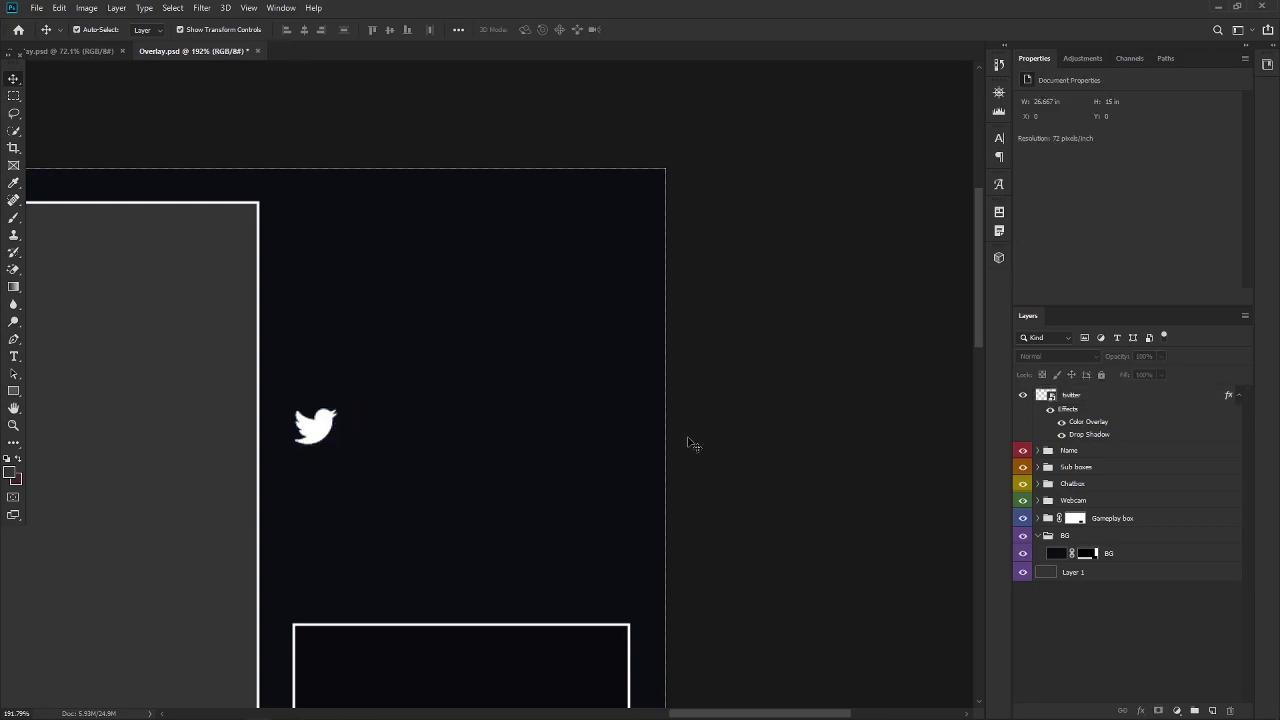
left_click_drag(317, 425, 379, 390)
Step: Rescale the bird to about 16% and commit it near the top of the strip
left_click(379, 360)
key("ctrl+0")
scroll(790, 396, "up", 3)
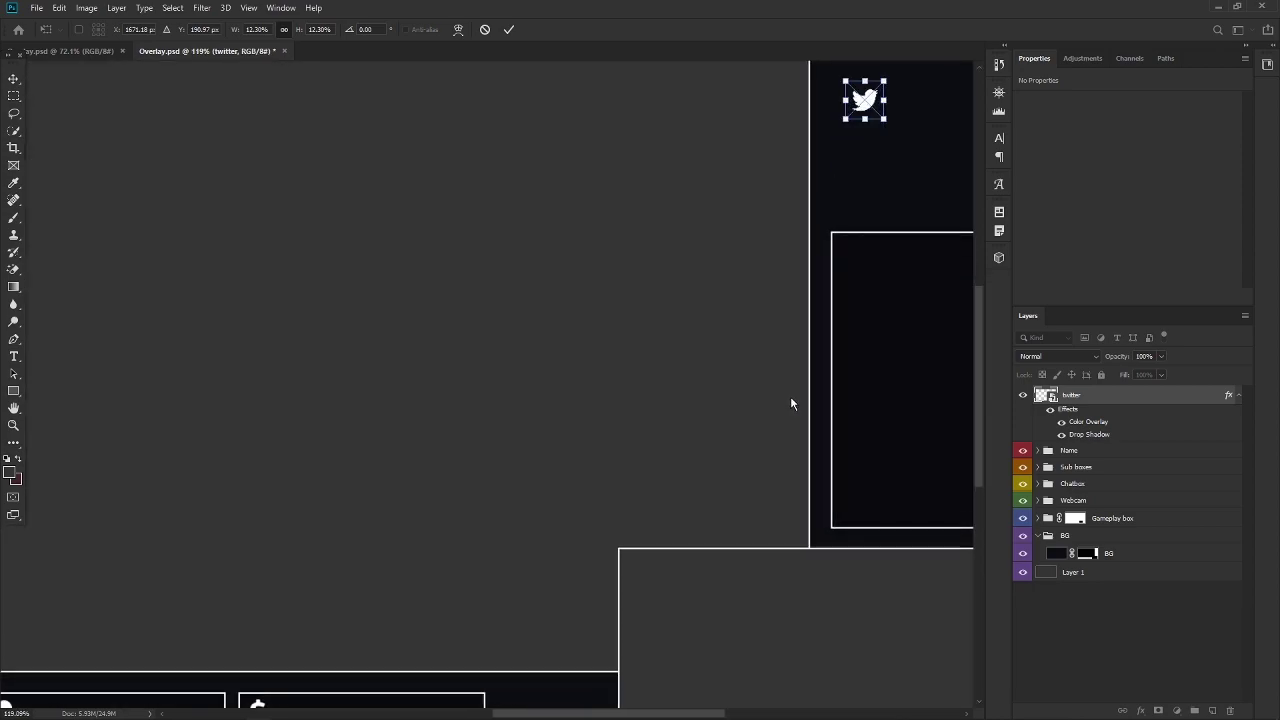
left_click_drag(790, 396, 341, 477)
scroll(391, 363, "up", 2)
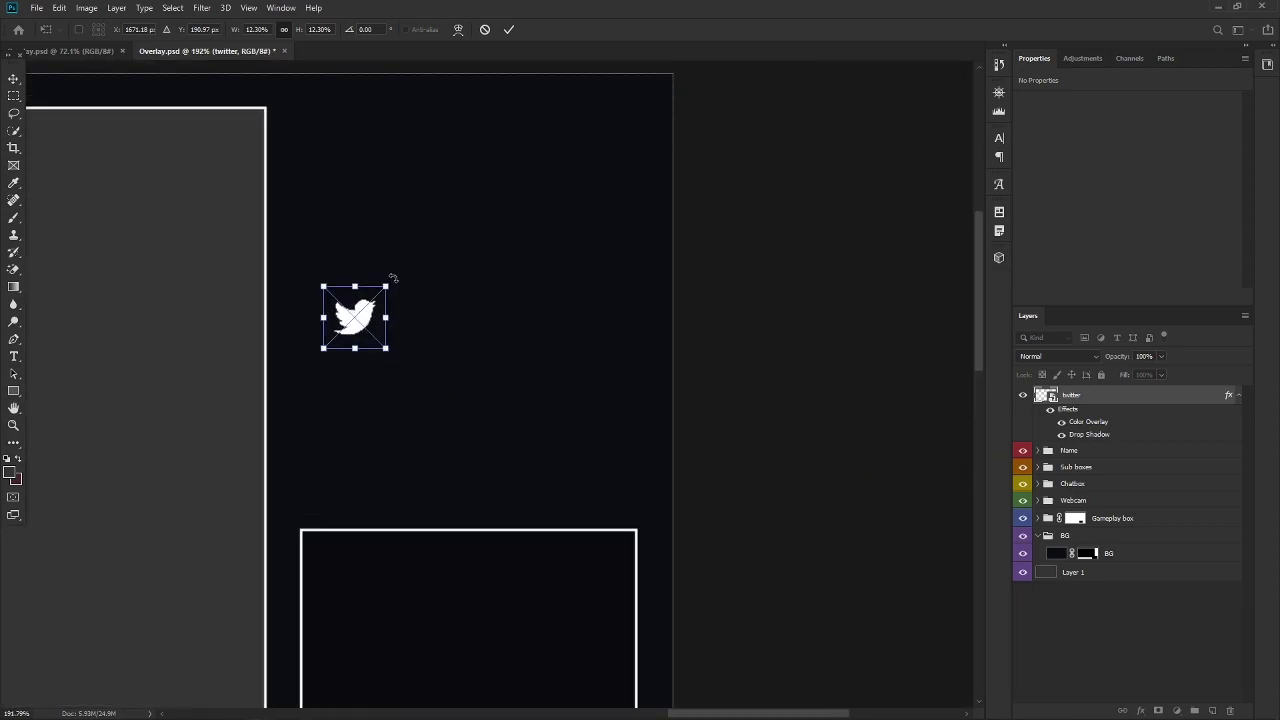
left_click_drag(388, 287, 364, 317)
left_click(14, 356)
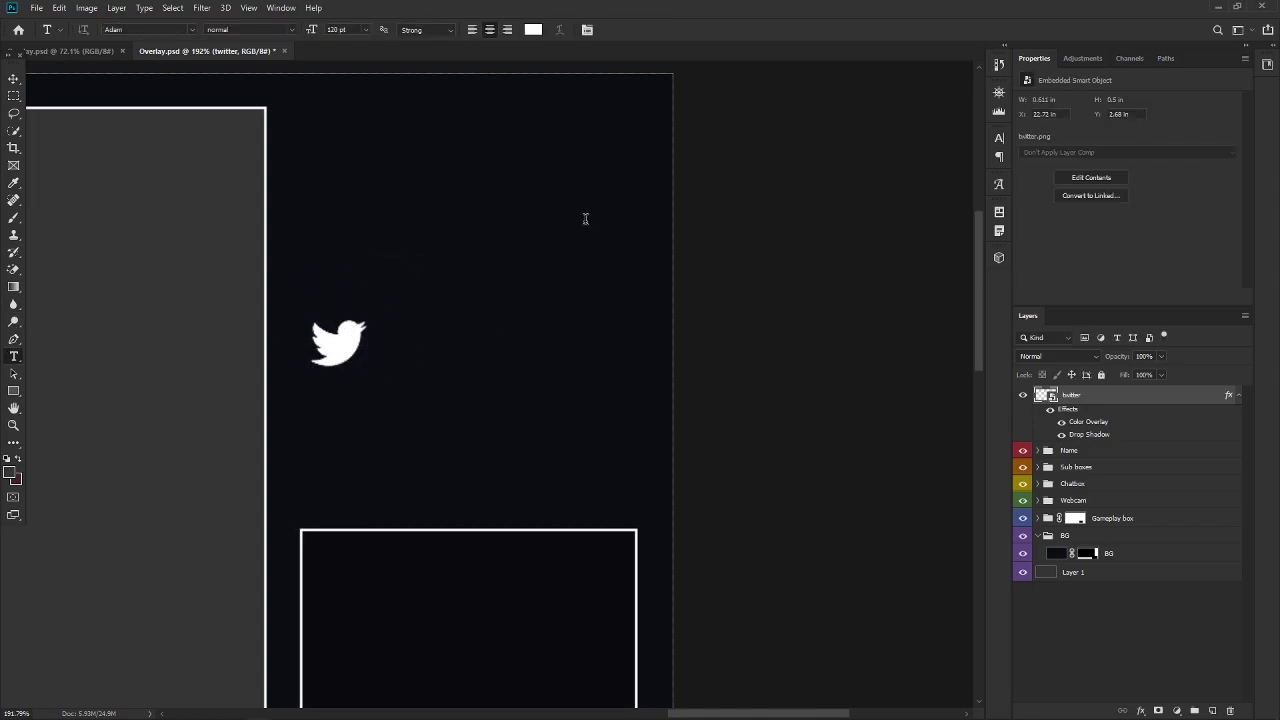
left_click(387, 351)
type("@")
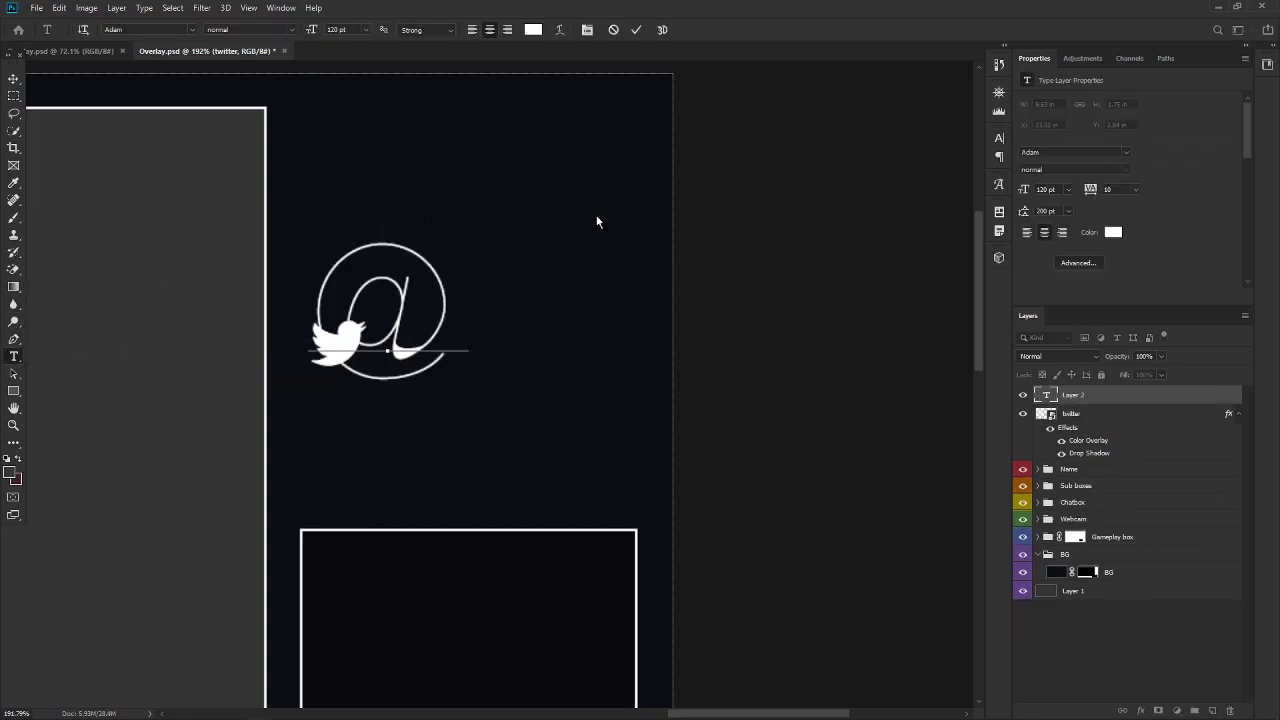
type("Twitter")
right_click(597, 221)
left_click(237, 300)
left_click_drag(237, 300, 745, 330)
type("NM")
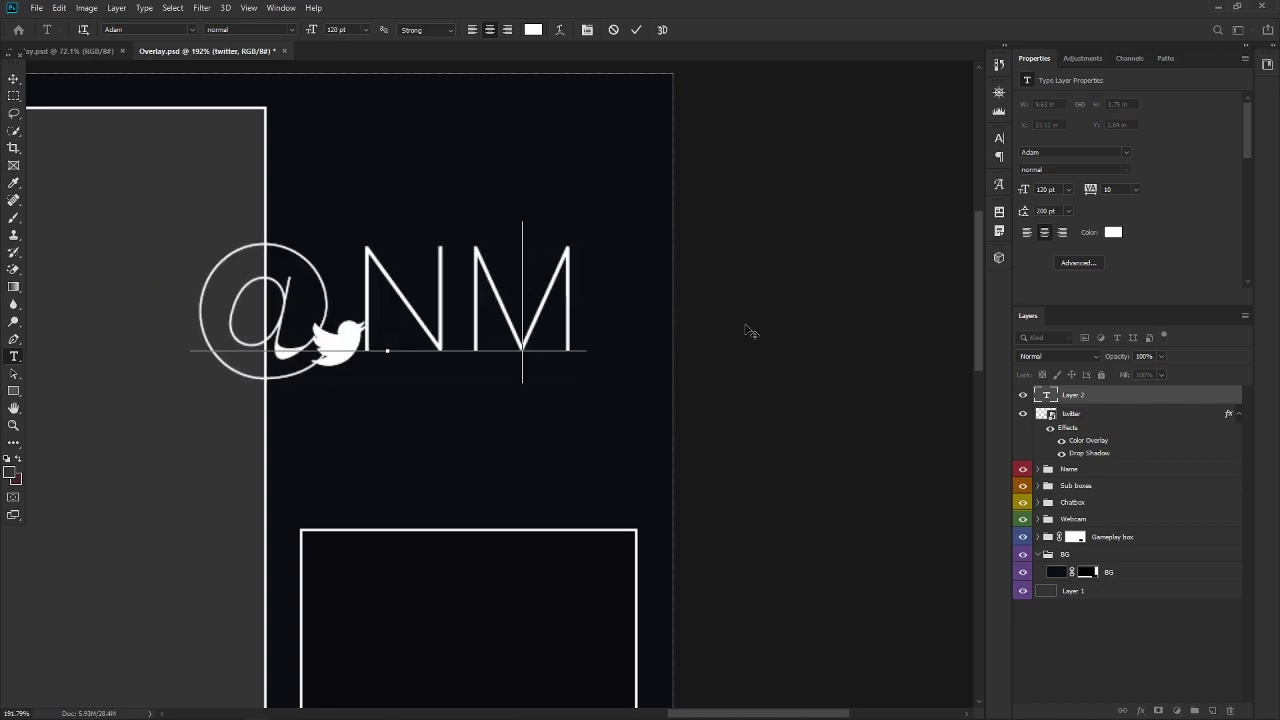
key("BackSpace")
type("ame")
key("ctrl+0")
key("ctrl+Return")
scroll(598, 378, "up", 5)
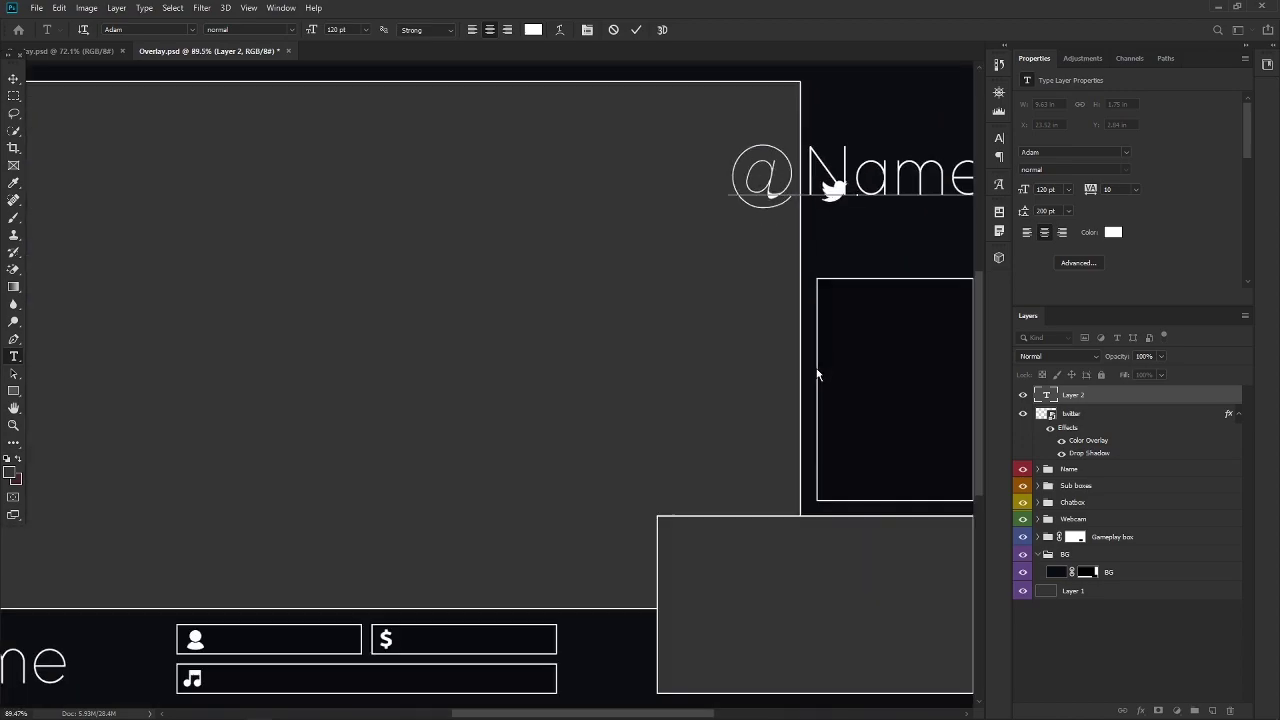
key("v")
scroll(140, 434, "up", 2)
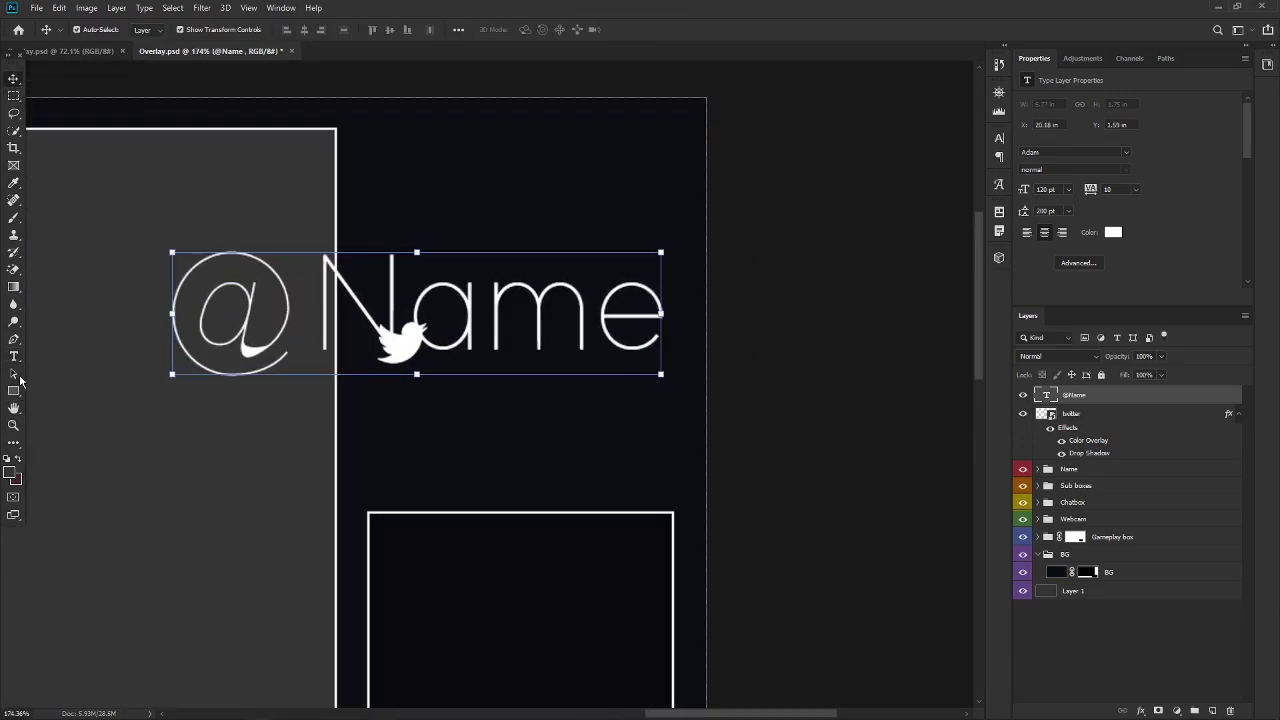
left_click(14, 356)
left_click(409, 305)
key("ctrl+a")
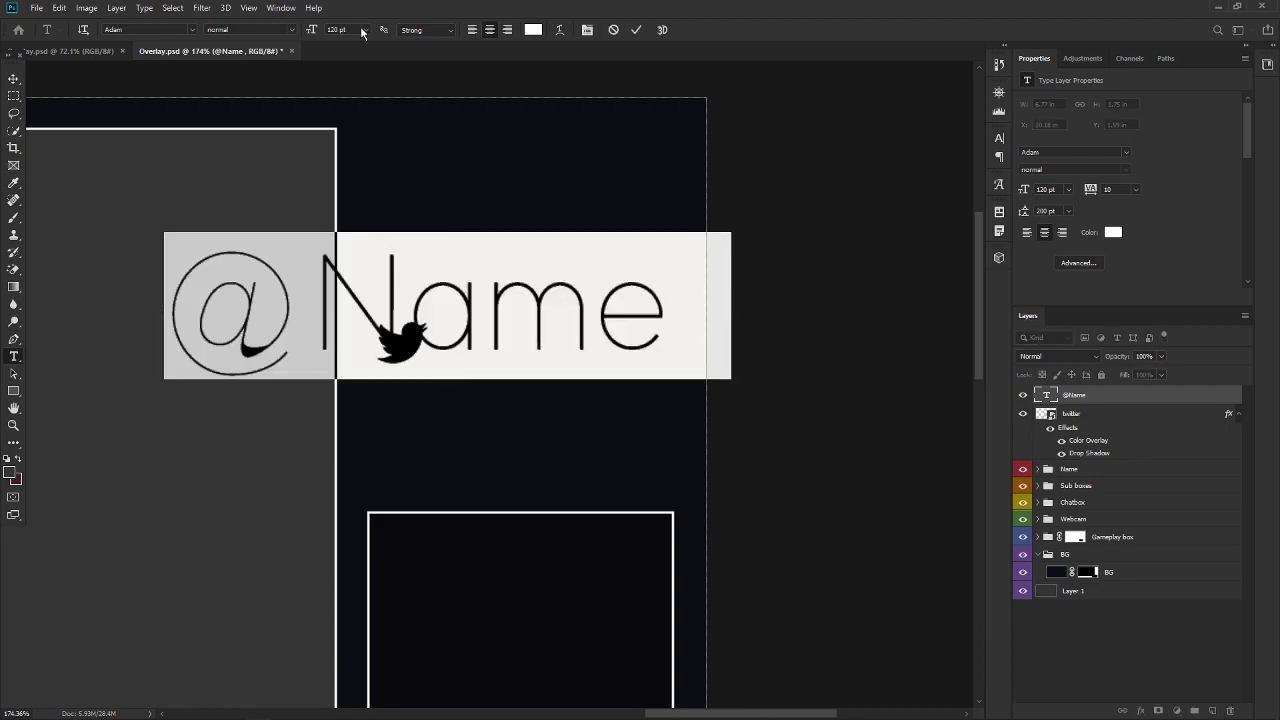
left_click(366, 29)
left_click(345, 190)
left_click(366, 30)
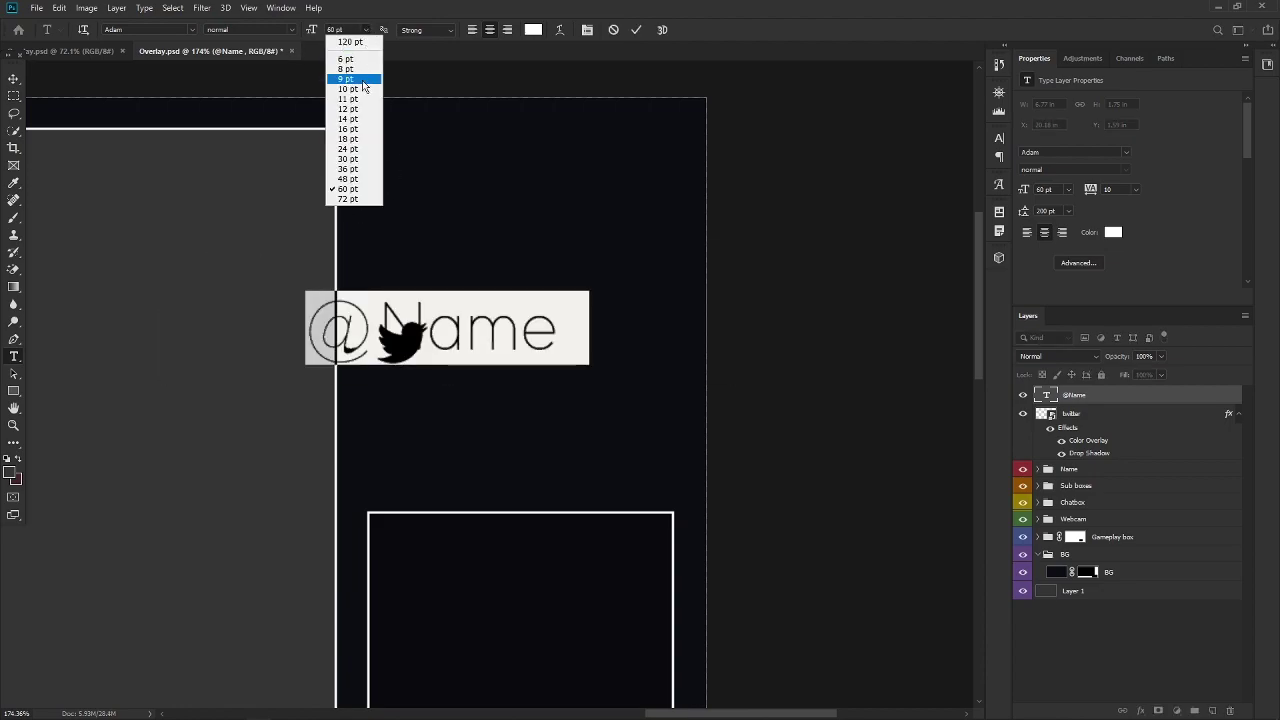
left_click(364, 170)
left_click(462, 338)
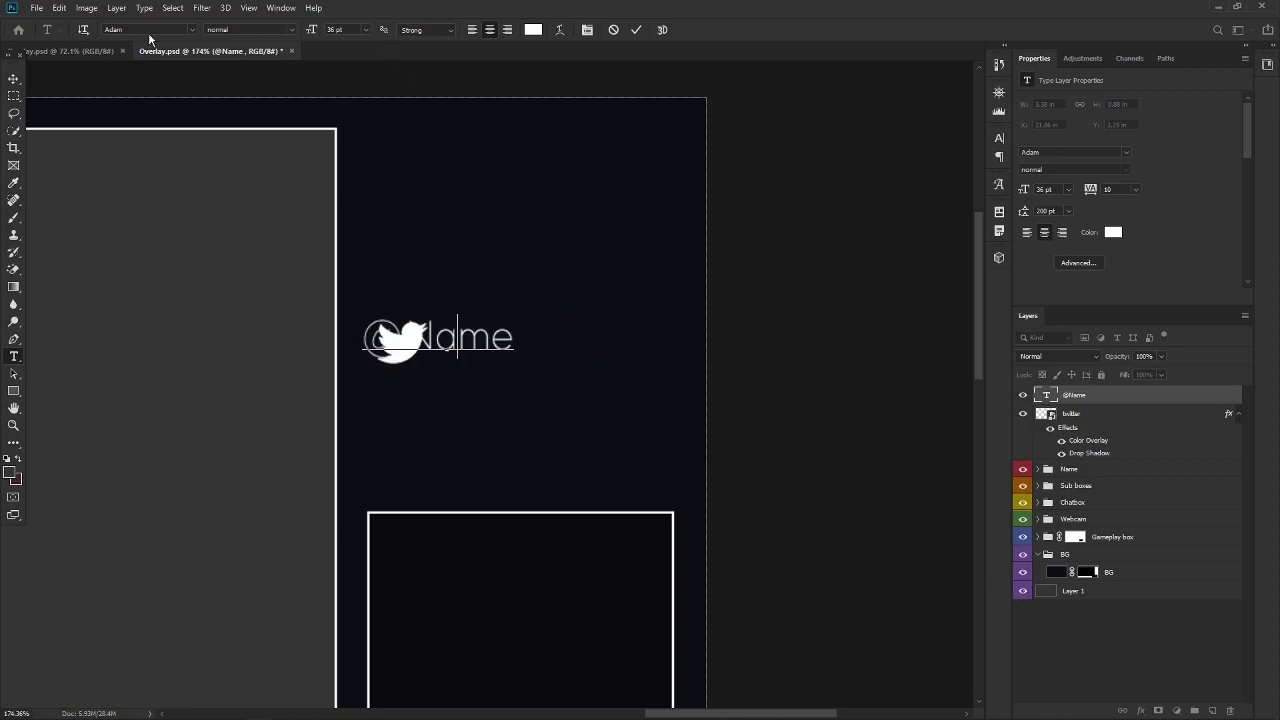
key("ctrl+a")
left_click(366, 29)
left_click(364, 163)
left_click(476, 341)
left_click(14, 77)
left_click(766, 257)
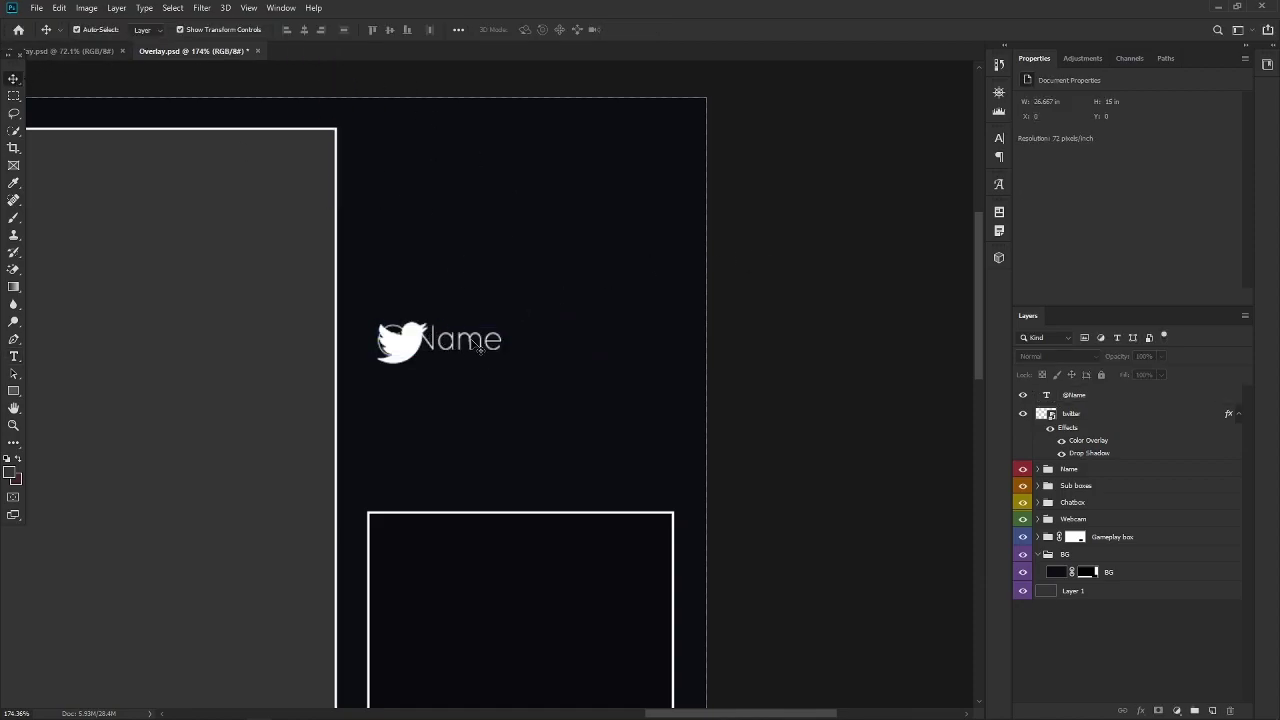
left_click_drag(475, 343, 617, 453)
left_click_drag(425, 353, 452, 268)
left_click_drag(570, 443, 523, 246)
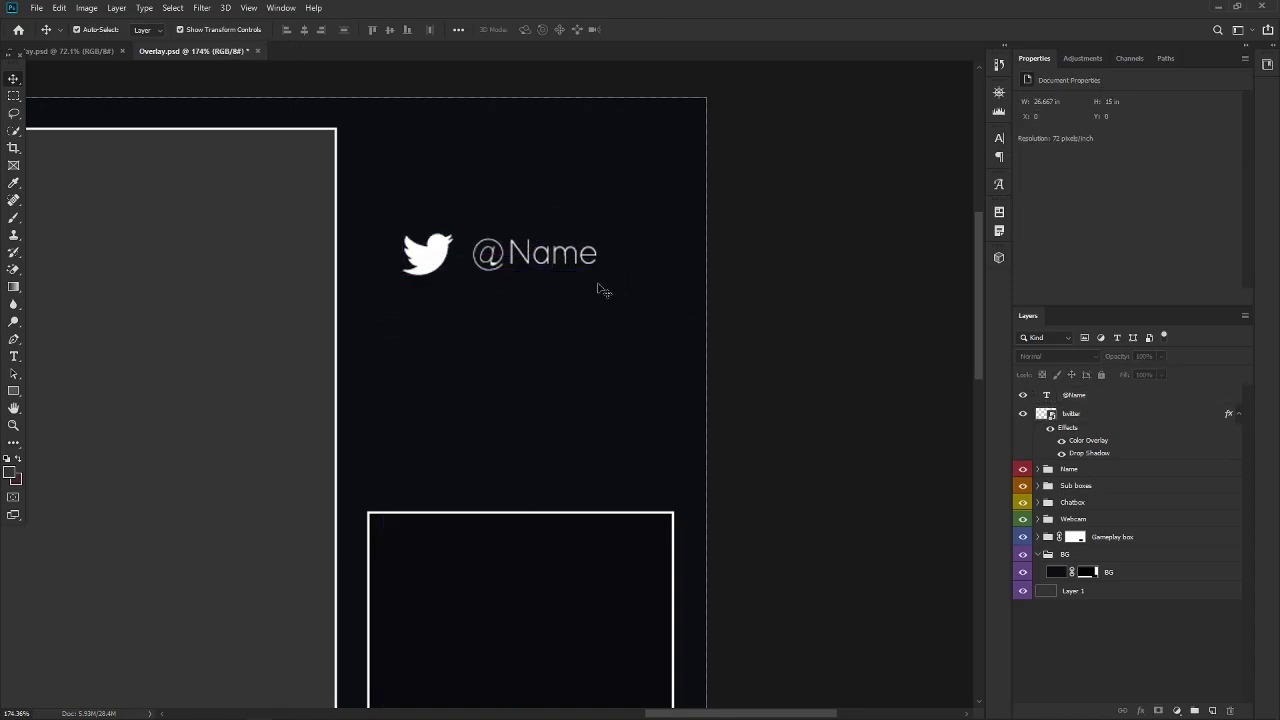
double_click(555, 253)
left_click(14, 79)
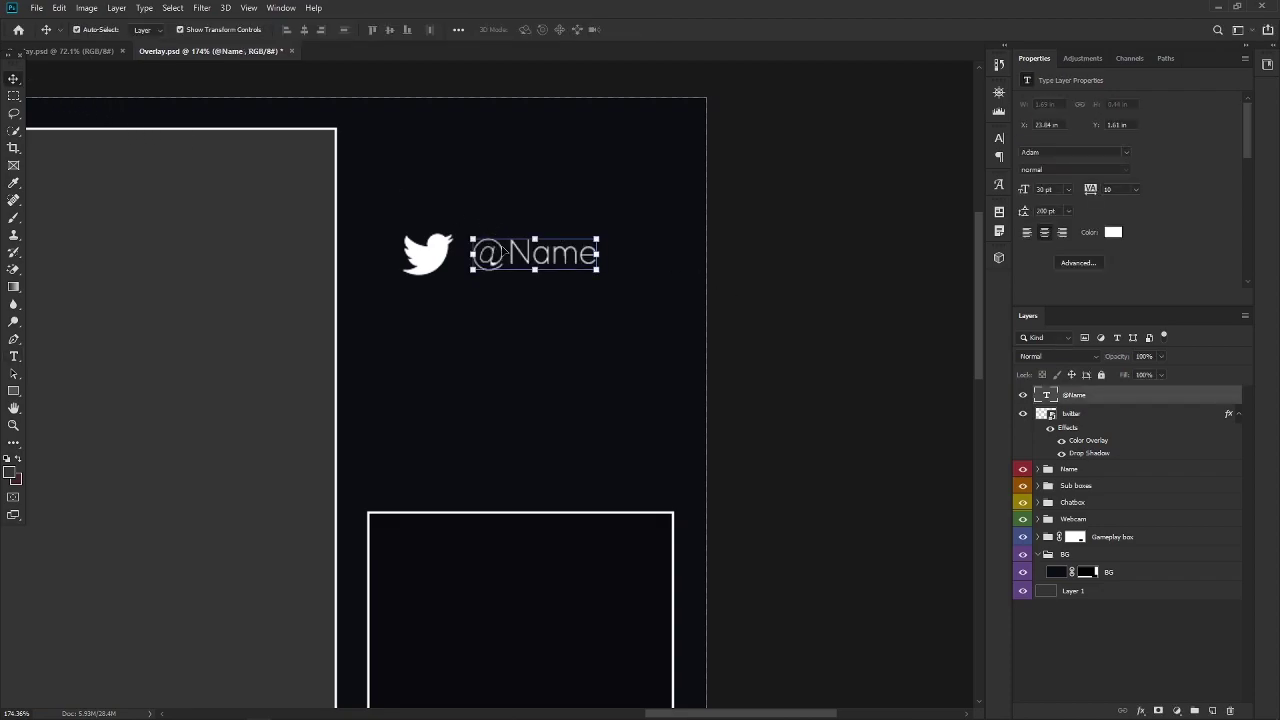
left_click_drag(504, 251, 569, 294)
left_click(1093, 425, "shift")
Step: Give Group 1 a Gray colour label and rename it 'Socials'
left_click(1194, 711)
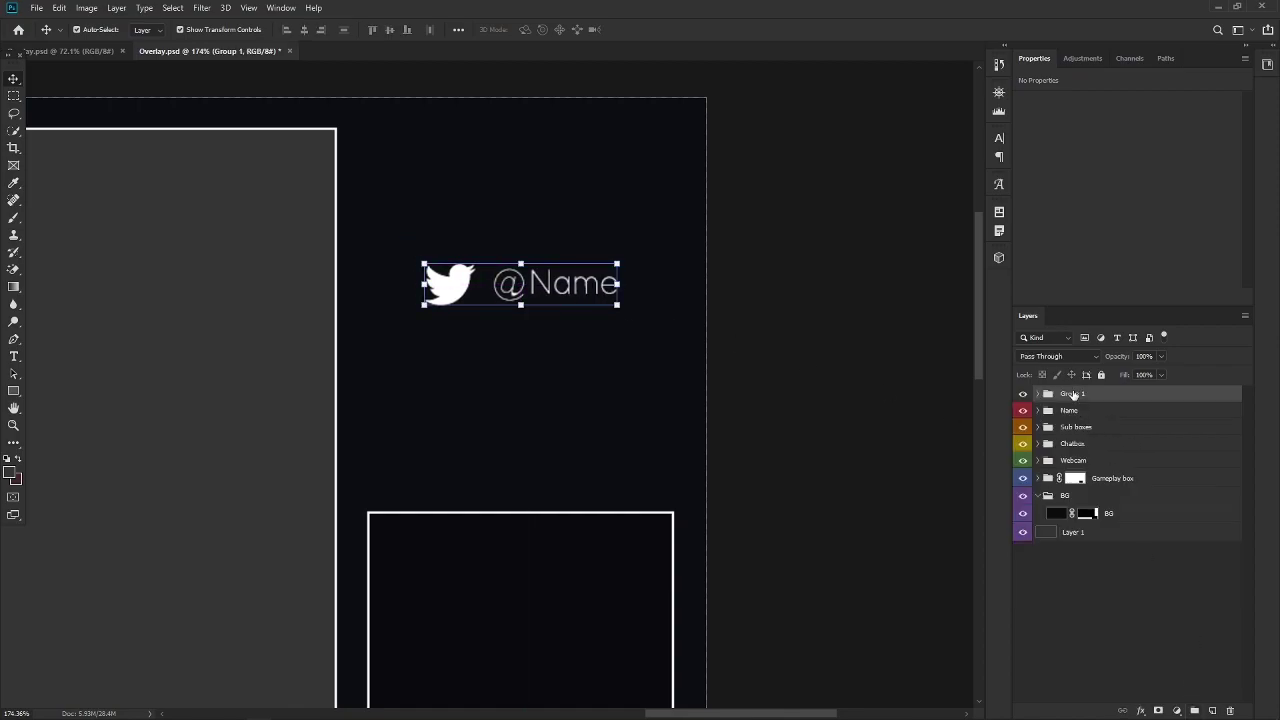
right_click(1074, 394)
left_click(1128, 713)
double_click(1070, 399)
type("Socials")
key("Return")
scroll(563, 280, "down", 5)
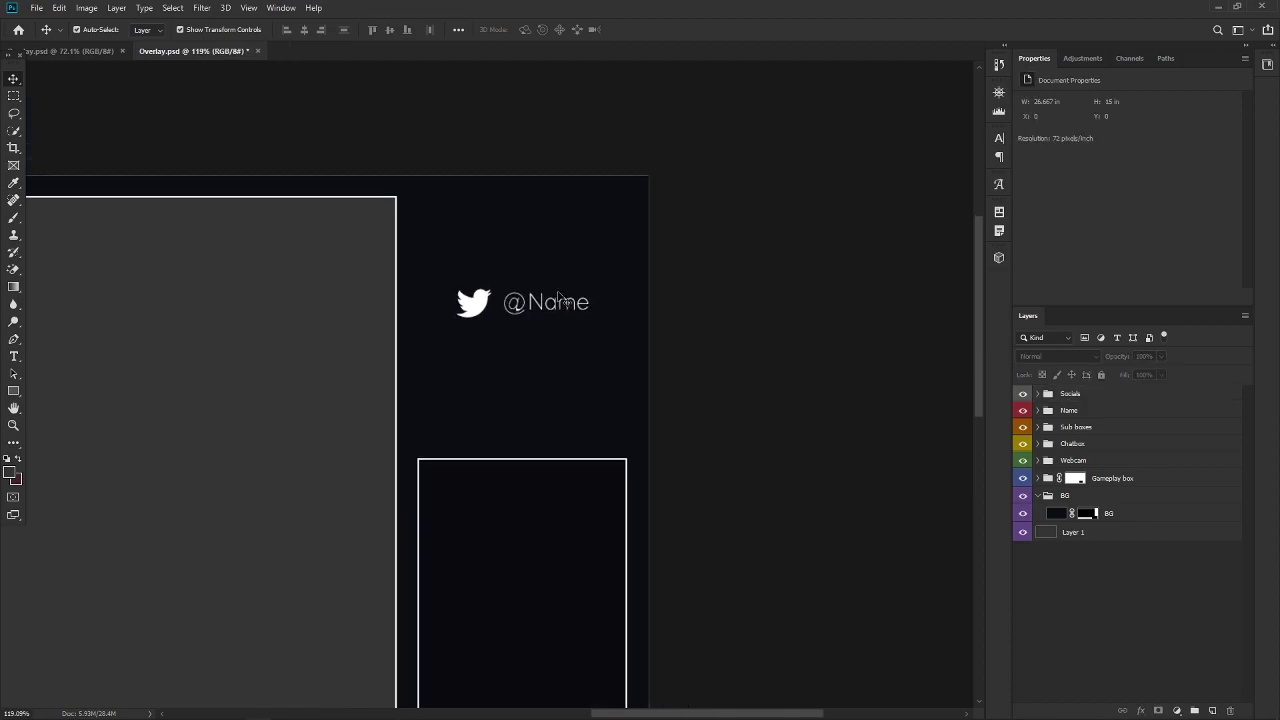
scroll(708, 286, "up", 4)
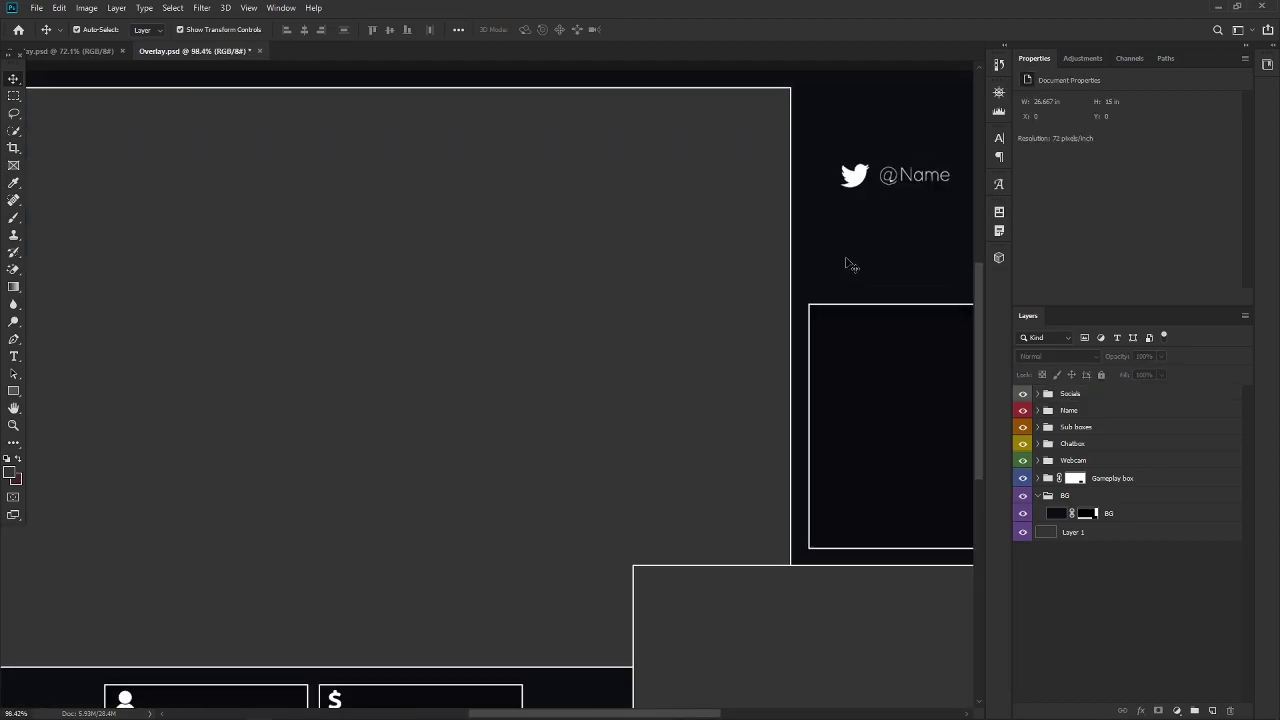
scroll(848, 268, "down", 2)
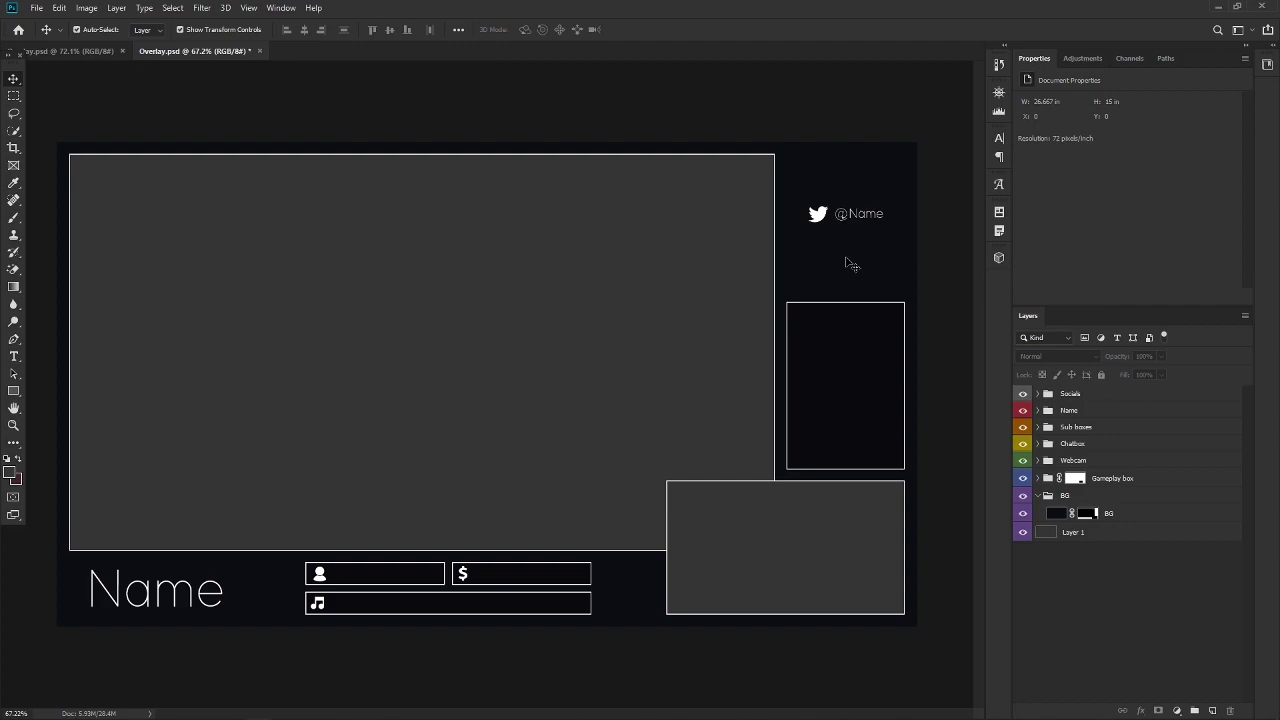
scroll(537, 363, "down", 1)
scroll(537, 363, "up", 1)
scroll(532, 360, "down", 1)
scroll(533, 360, "up", 2)
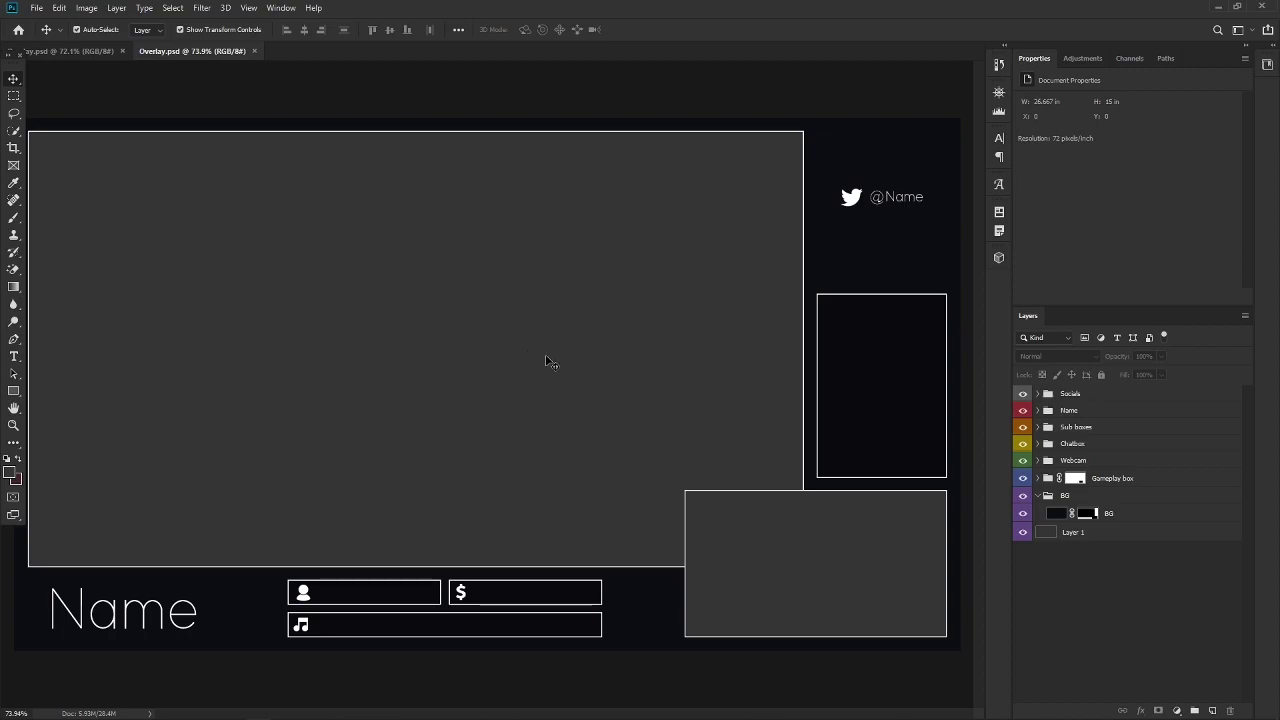
scroll(567, 518, "down", 3)
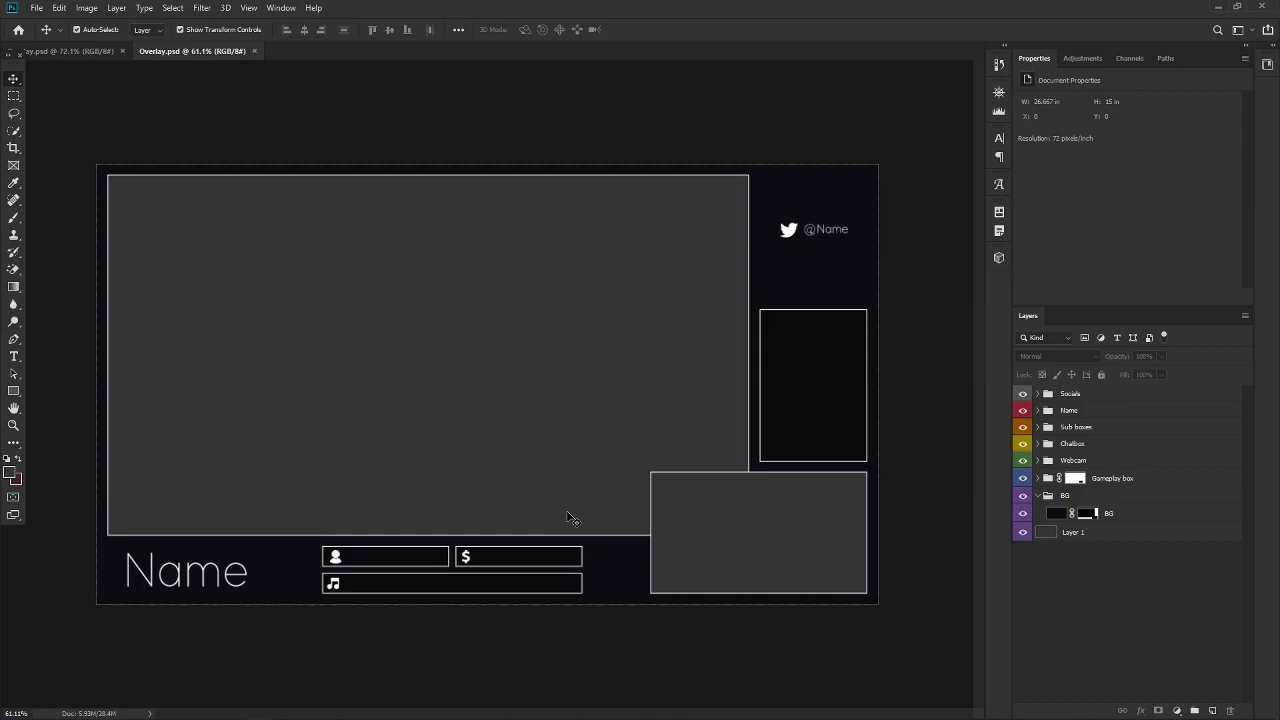
scroll(610, 478, "up", 2)
scroll(497, 394, "up", 2)
scroll(497, 394, "down", 1)
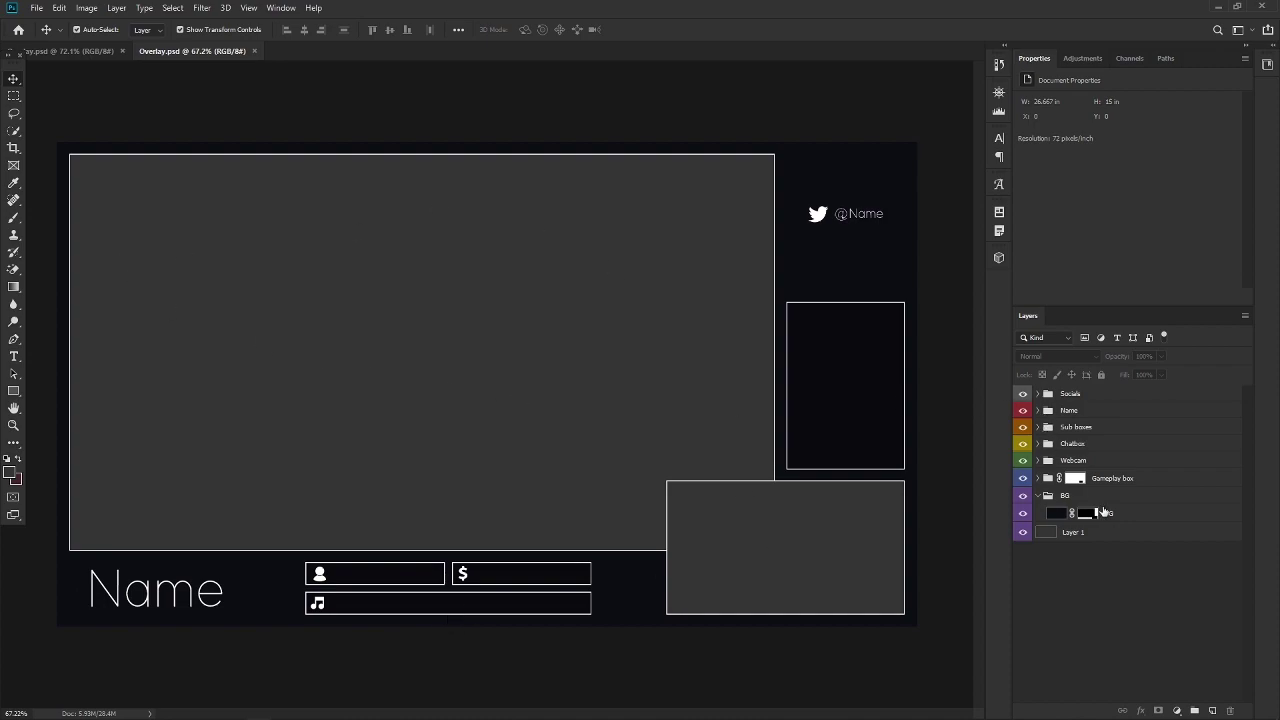
Step: Pan and zoom around the finished reference overlay's socials panel, then fit it on screen
left_click(69, 54)
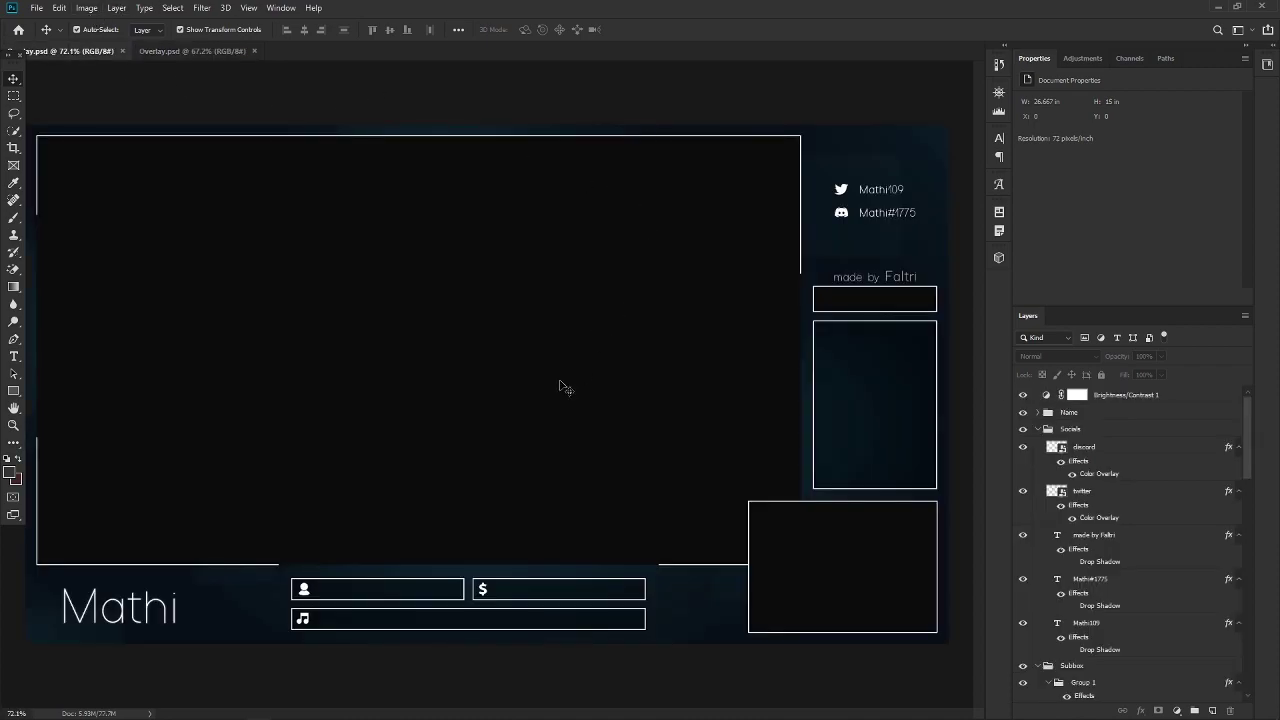
scroll(552, 391, "down", 1)
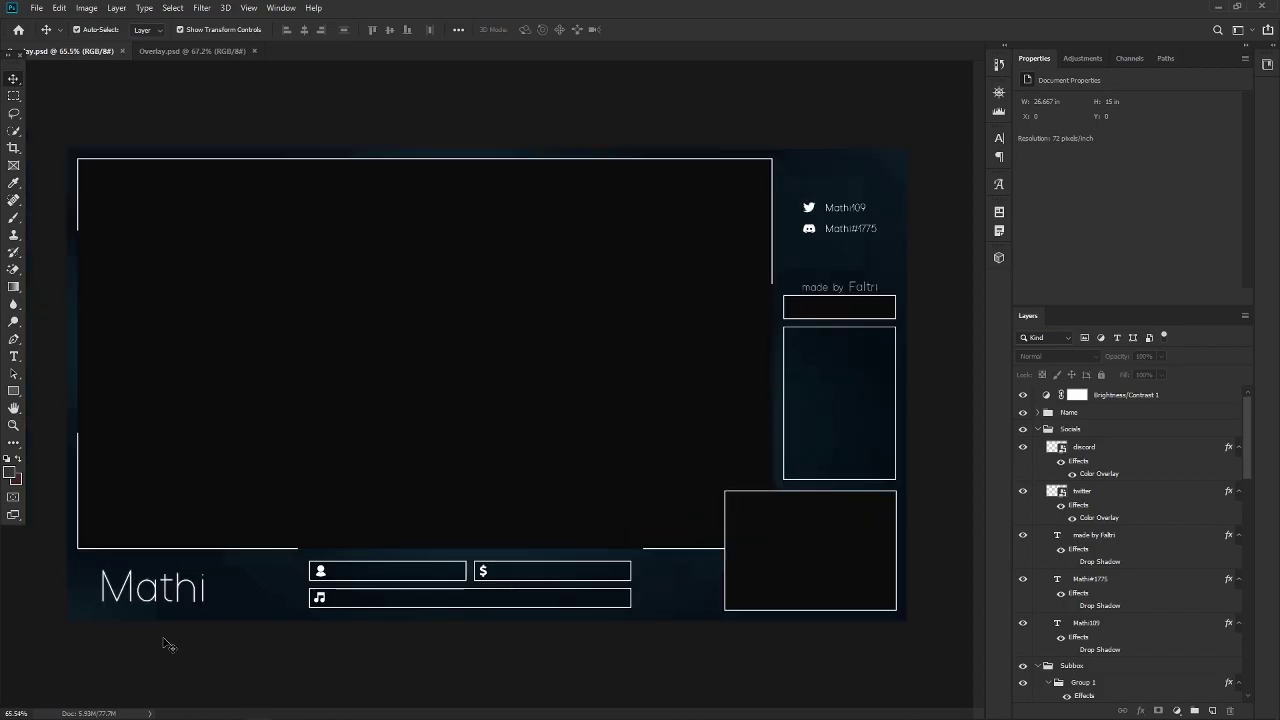
scroll(140, 642, "up", 3)
left_click_drag(221, 528, 484, 394)
left_click_drag(714, 312, 690, 620)
scroll(429, 329, "up", 3)
scroll(429, 329, "left", 2)
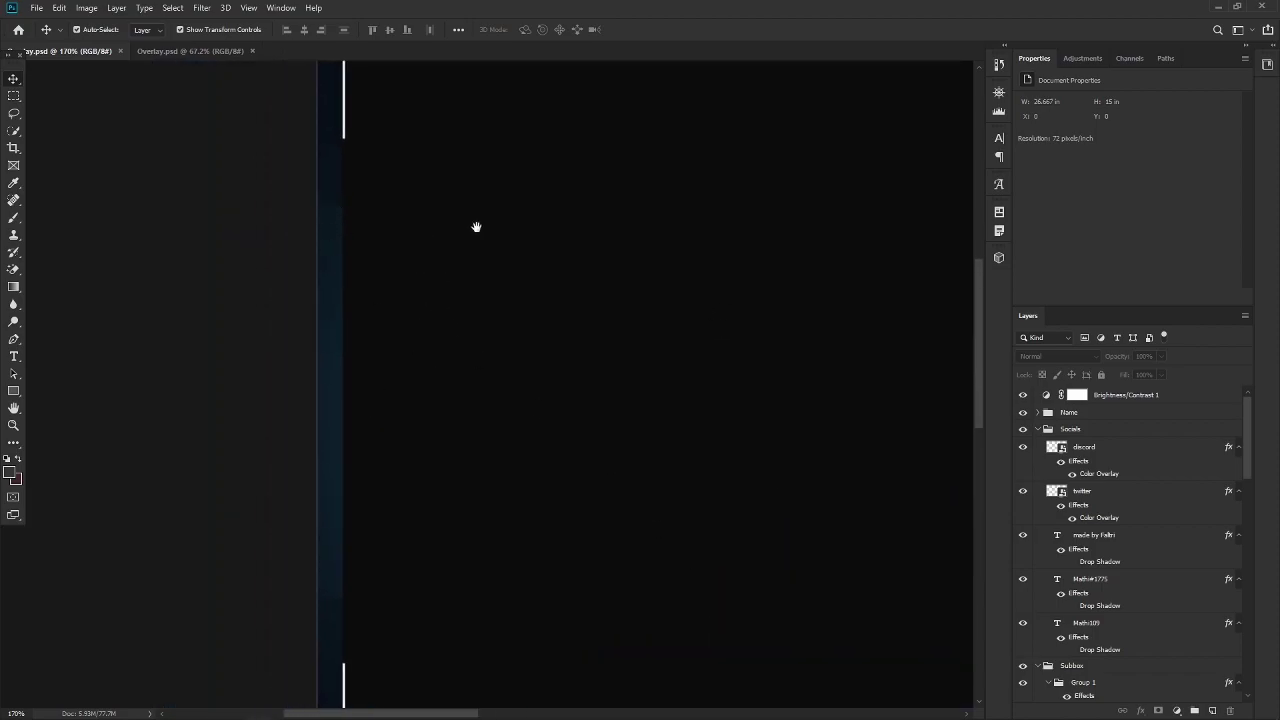
scroll(526, 340, "up", 3)
scroll(526, 340, "right", 4)
left_click_drag(526, 340, 243, 357)
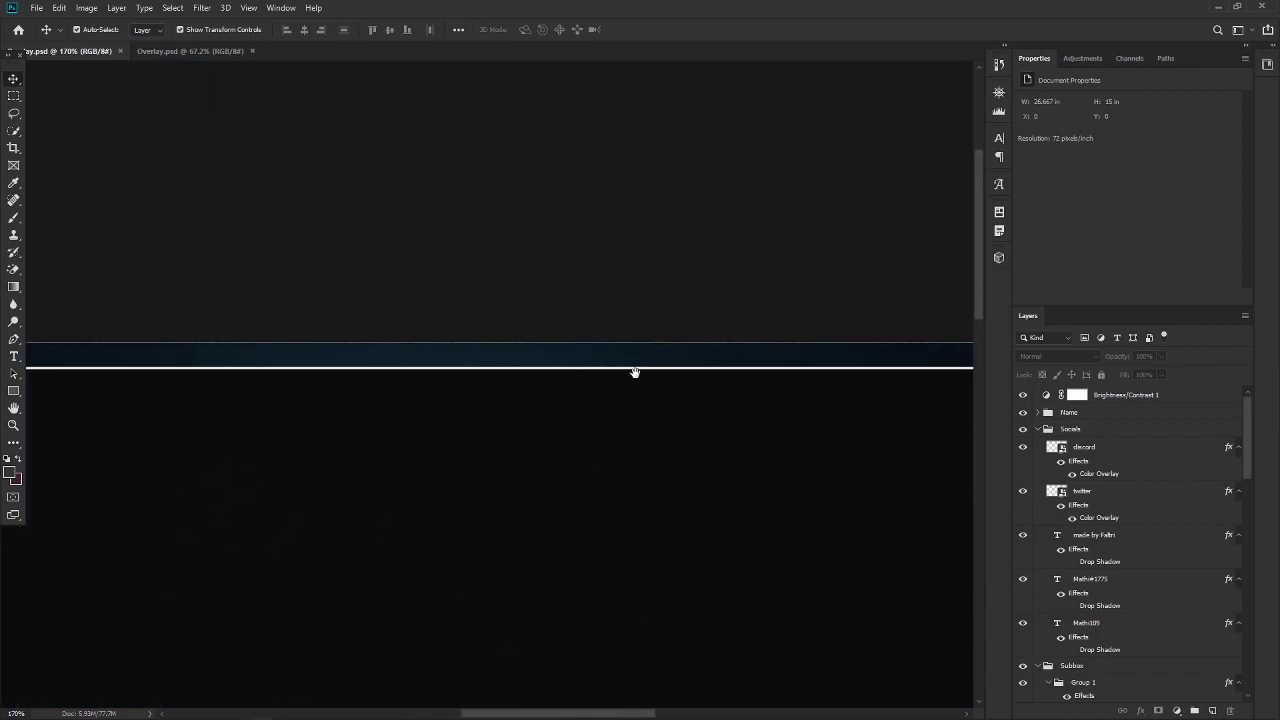
scroll(646, 374, "down", 3)
scroll(646, 374, "right", 5)
left_click_drag(469, 297, 437, 363)
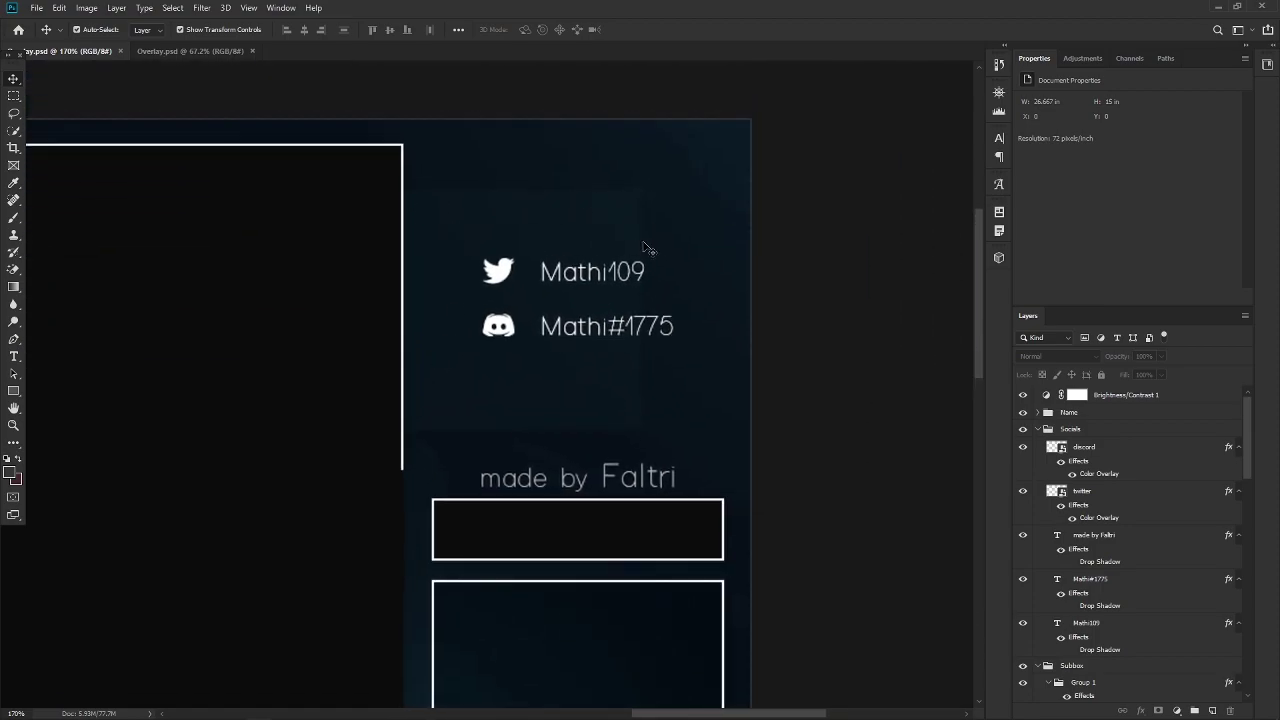
key("ctrl+0")
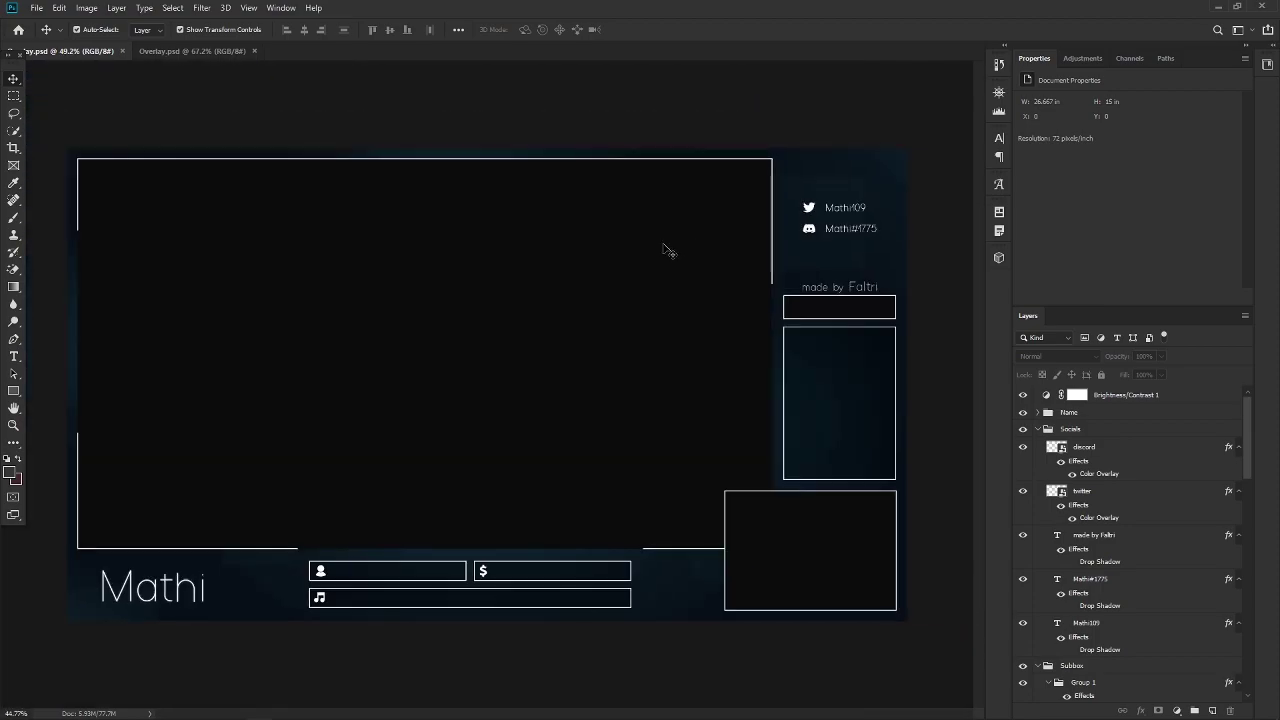
Step: In Overlay.psd, add an empty Layer 2 above BG and clip it to the BG layer
scroll(640, 250, "down", 1)
left_click(185, 52)
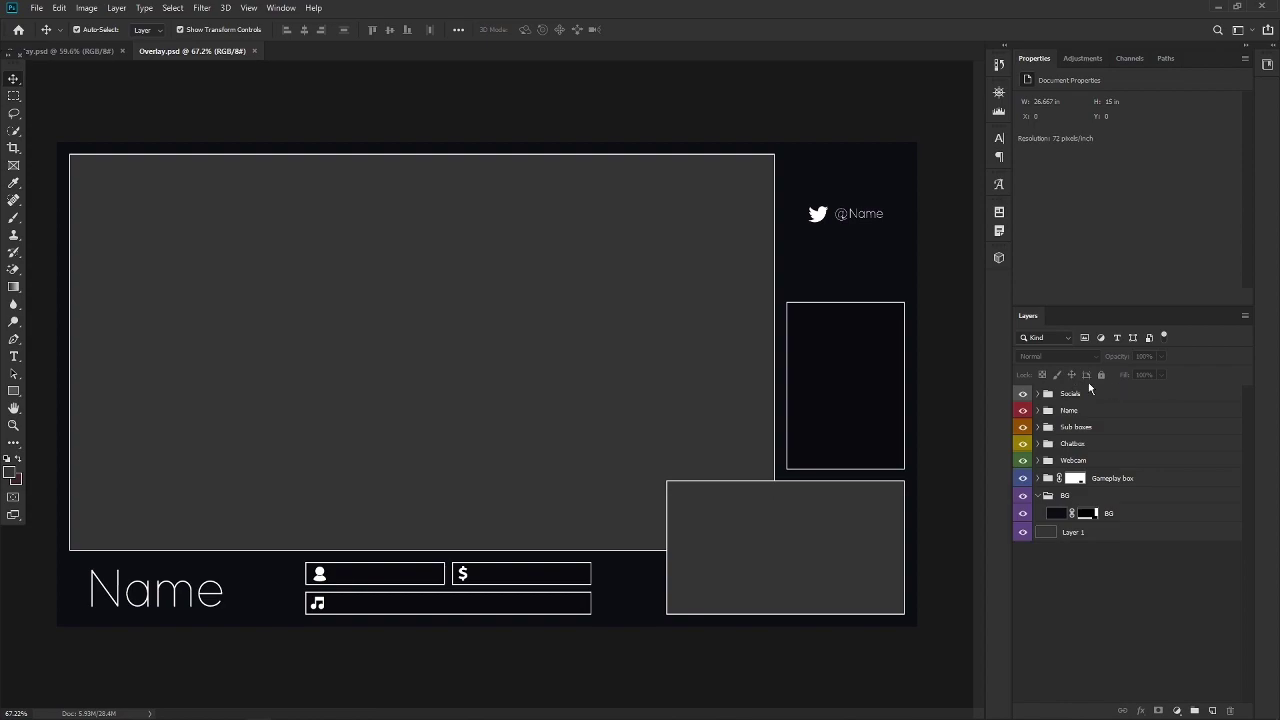
left_click(1087, 533)
left_click(1157, 516)
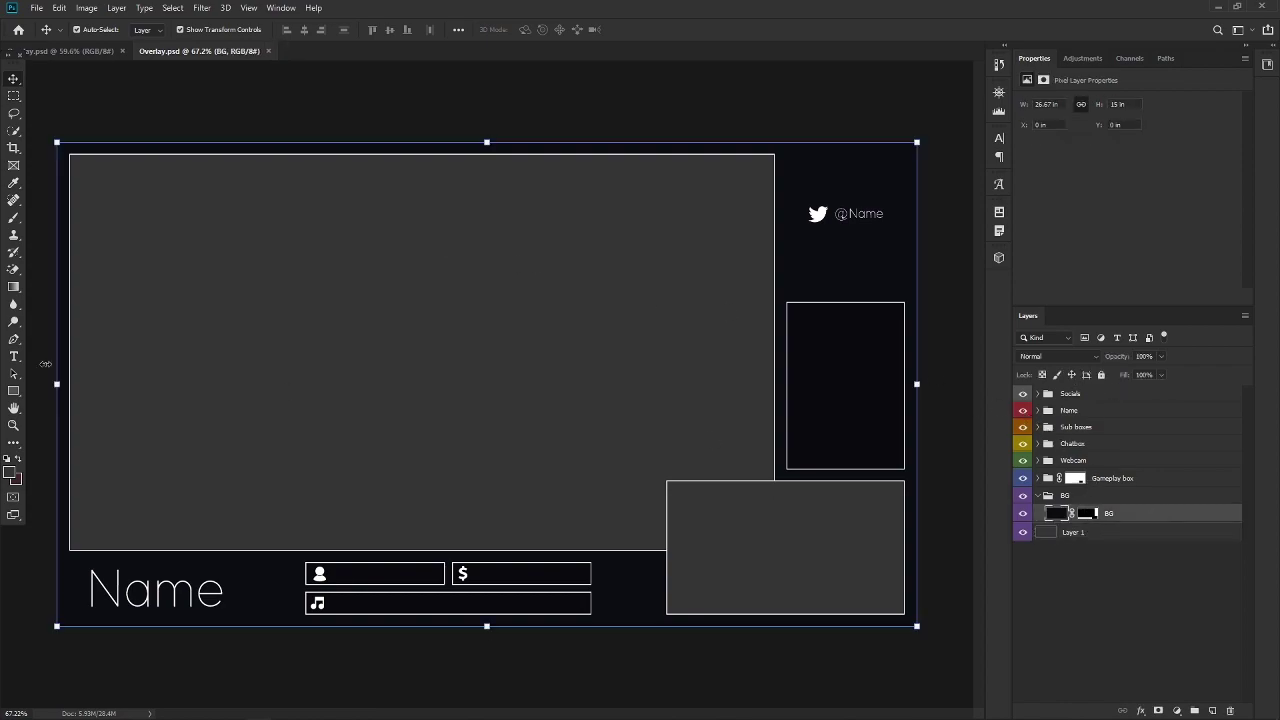
left_click(14, 217)
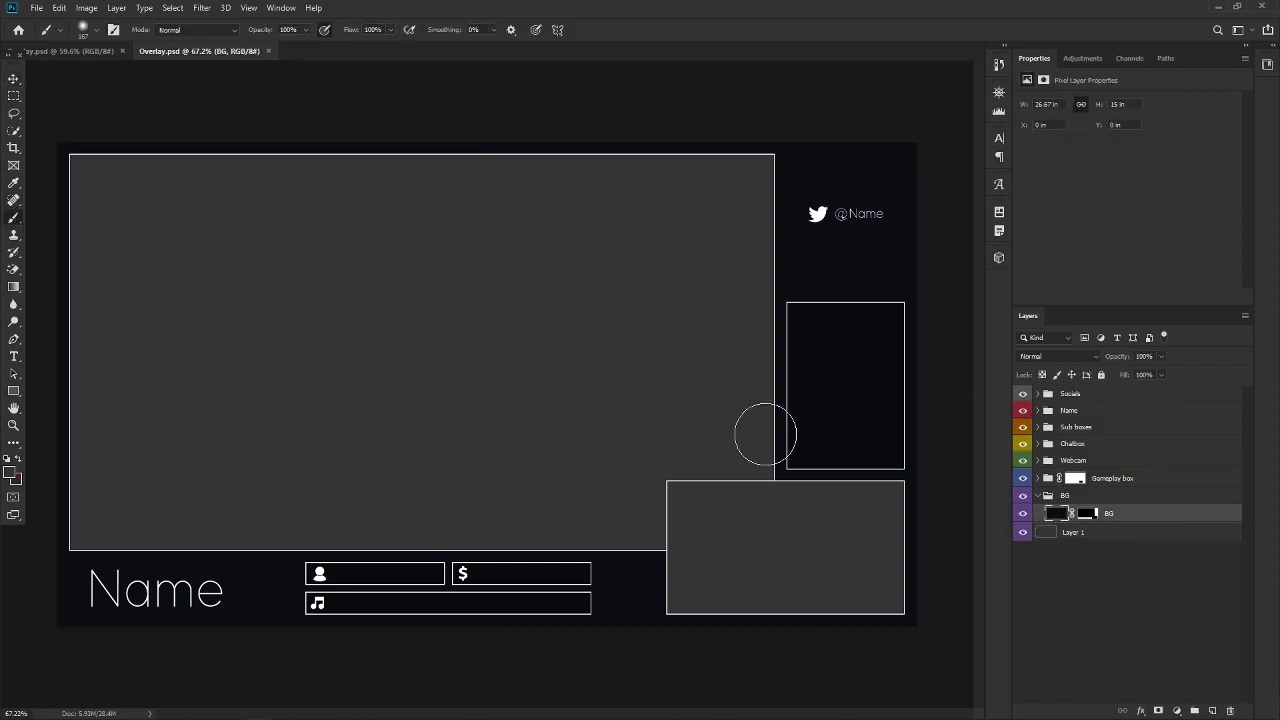
left_click(1212, 710)
right_click(1085, 517)
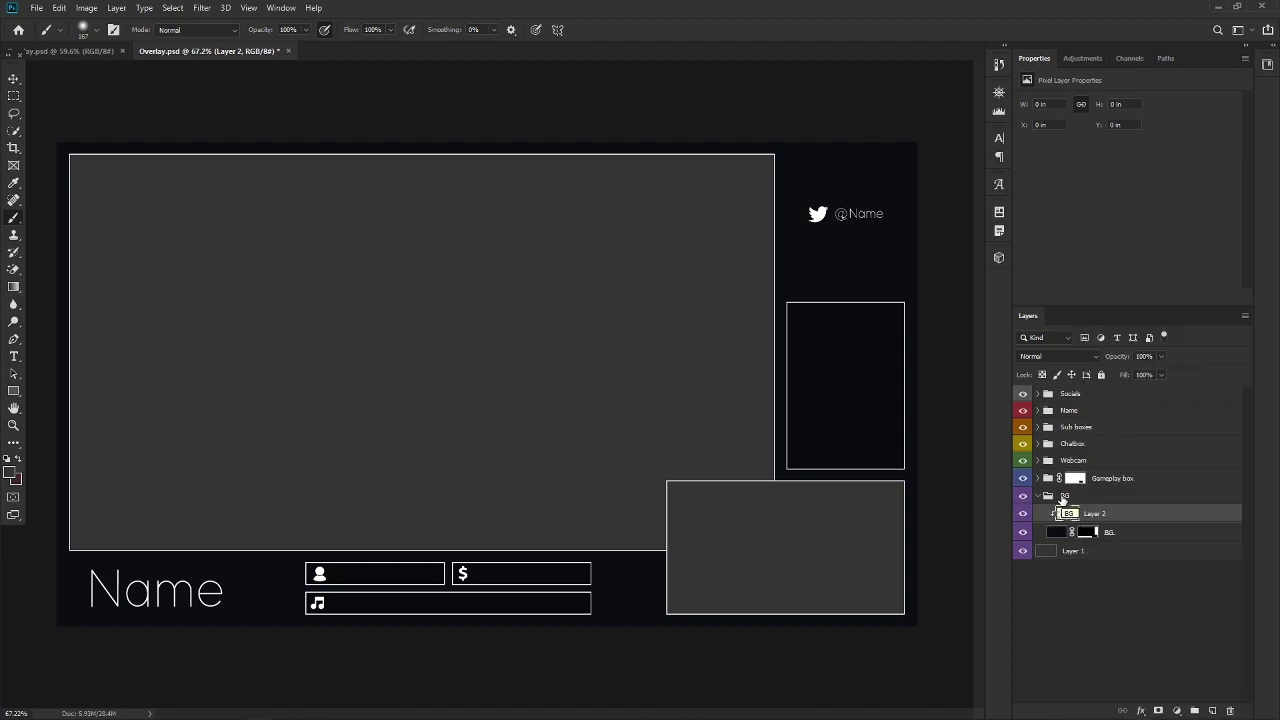
left_click_drag(1062, 500, 1062, 505)
Step: Pick a light lavender foreground colour and enlarge the soft brush to about 1306 px
left_click(12, 473)
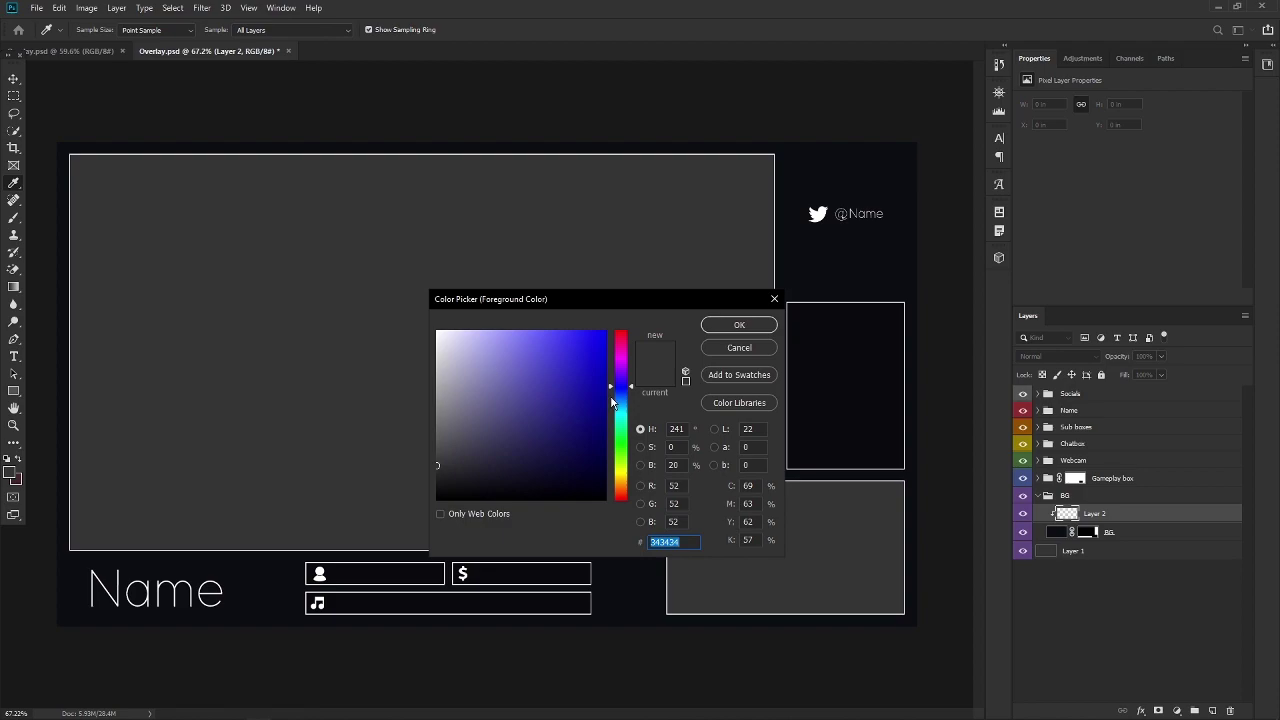
left_click_drag(460, 387, 464, 347)
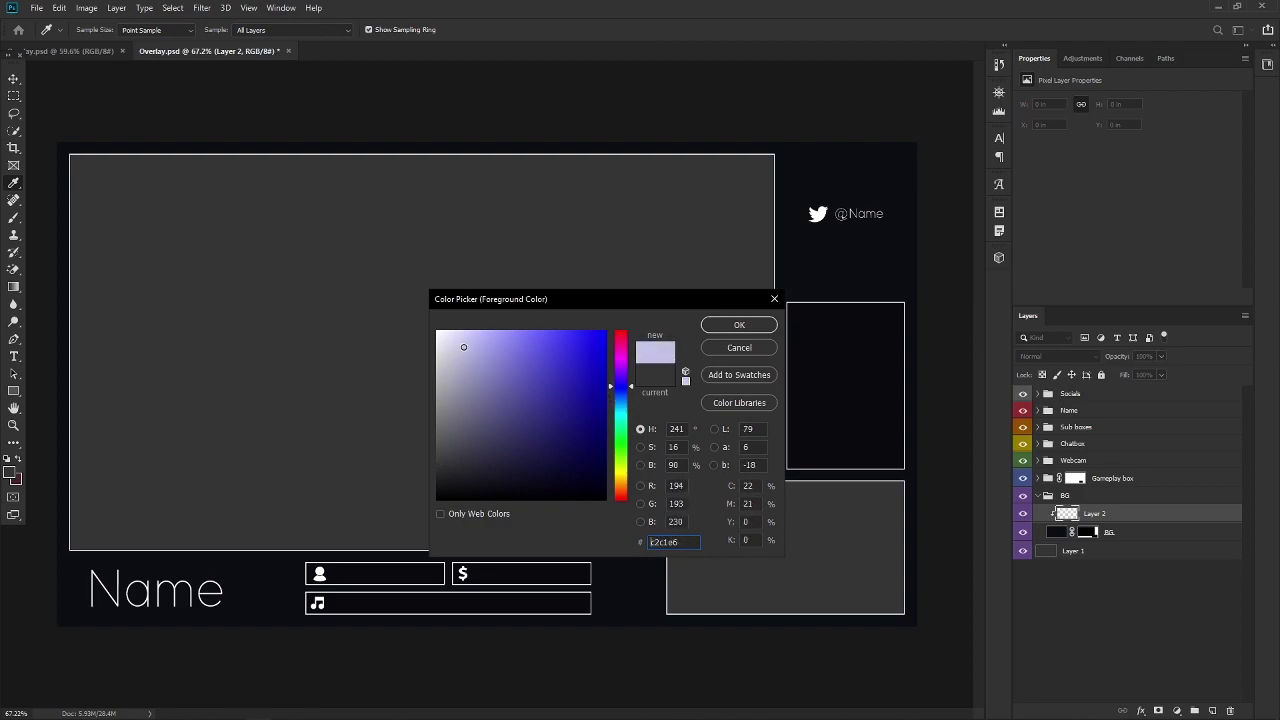
left_click(739, 325)
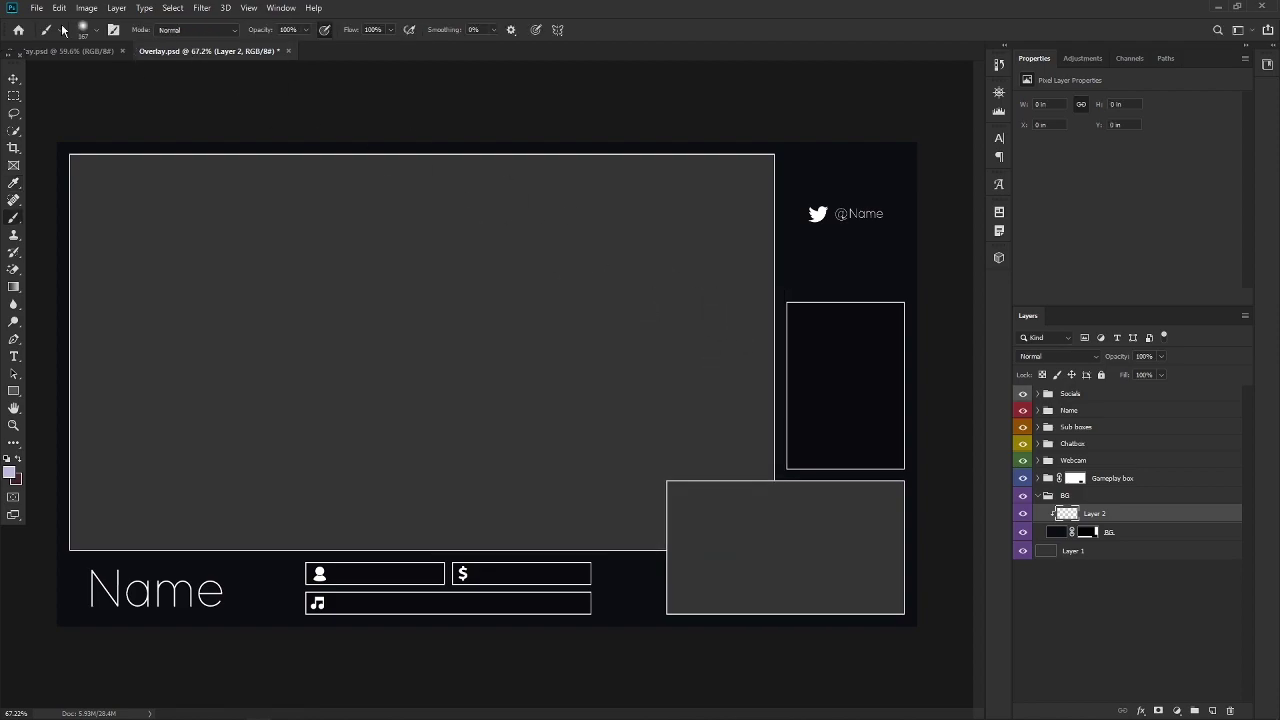
left_click(92, 35)
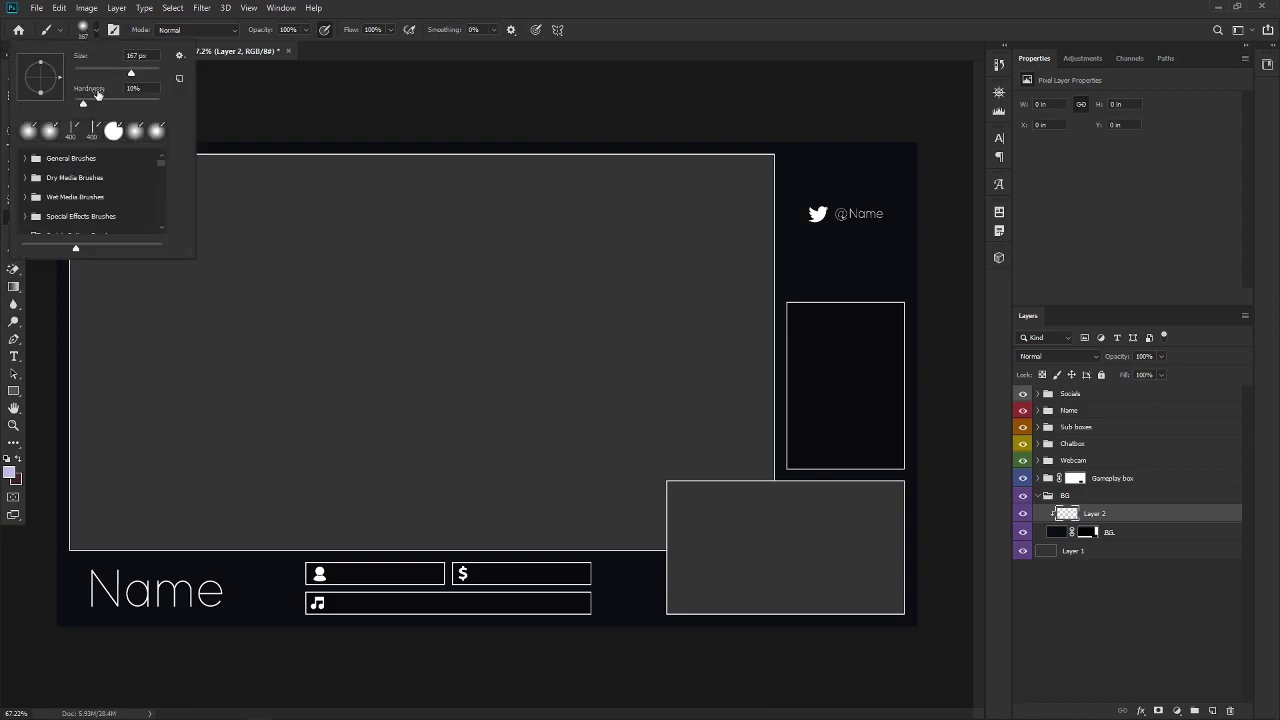
left_click(314, 109)
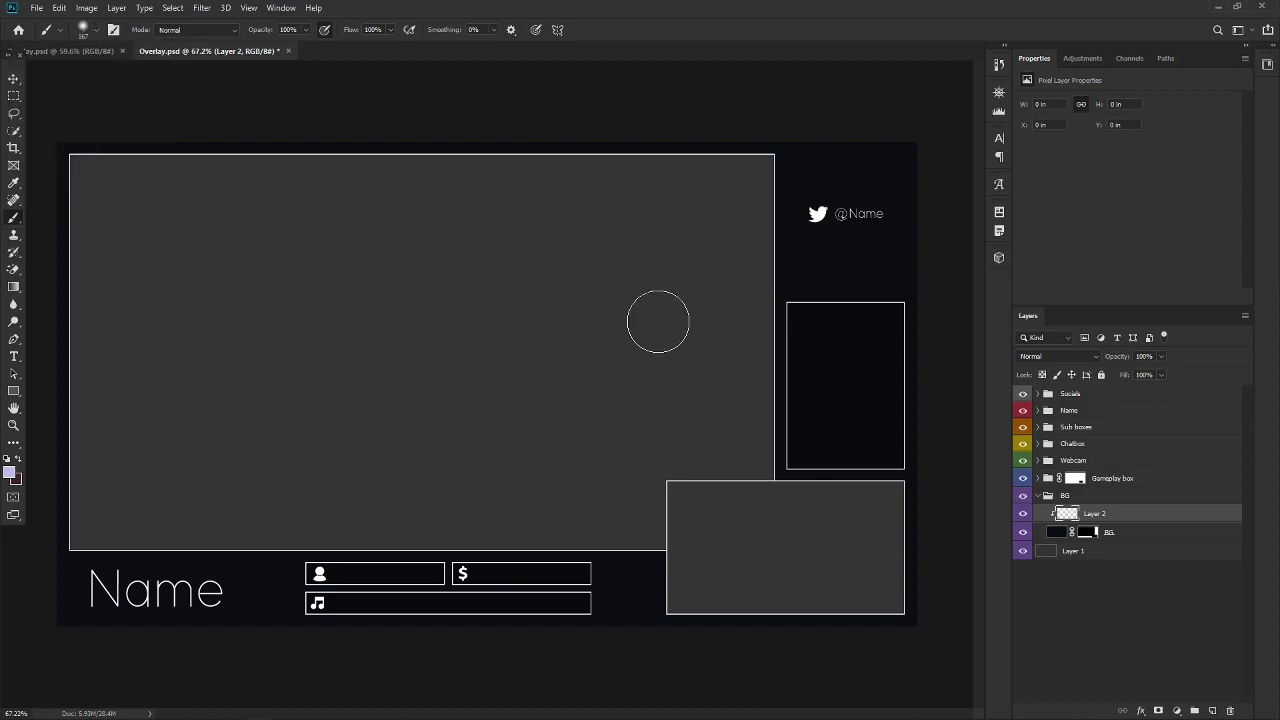
right_click(658, 355, "alt")
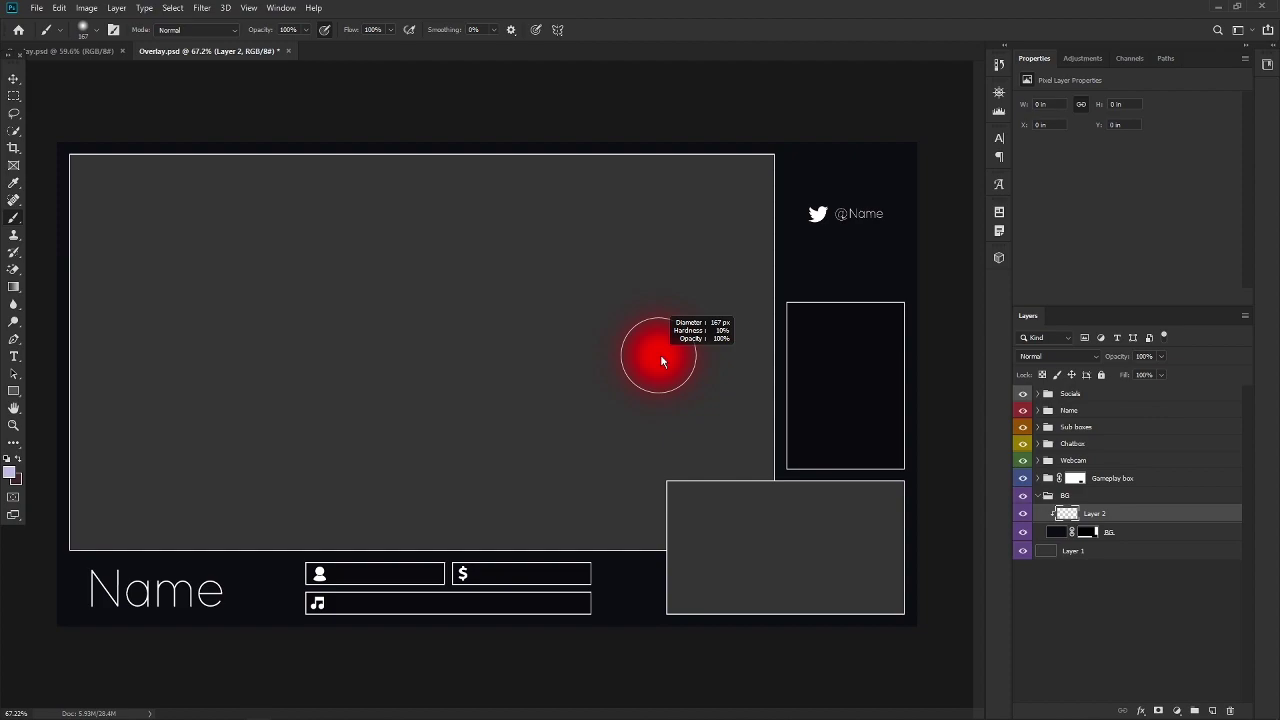
mouse_move(660, 354)
left_mouse_down()
mouse_move(700, 345)
mouse_move(602, 369)
mouse_move(467, 348)
mouse_move(734, 344)
mouse_move(497, 356)
mouse_move(694, 349)
mouse_move(533, 367)
mouse_move(501, 358)
left_mouse_up()
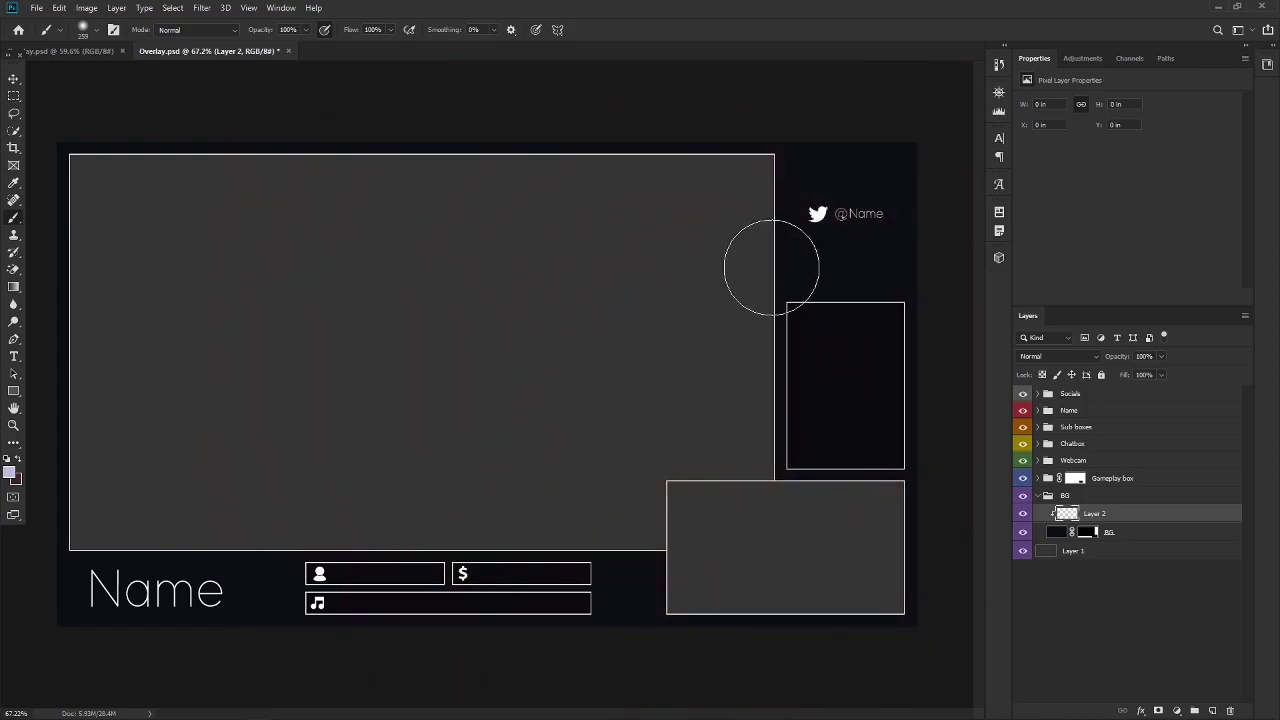
Step: Paint and undo trial lavender glow dabs near the gameplay box and Twitter icon
left_click(780, 263)
key("ctrl+z")
scroll(784, 265, "up", 2)
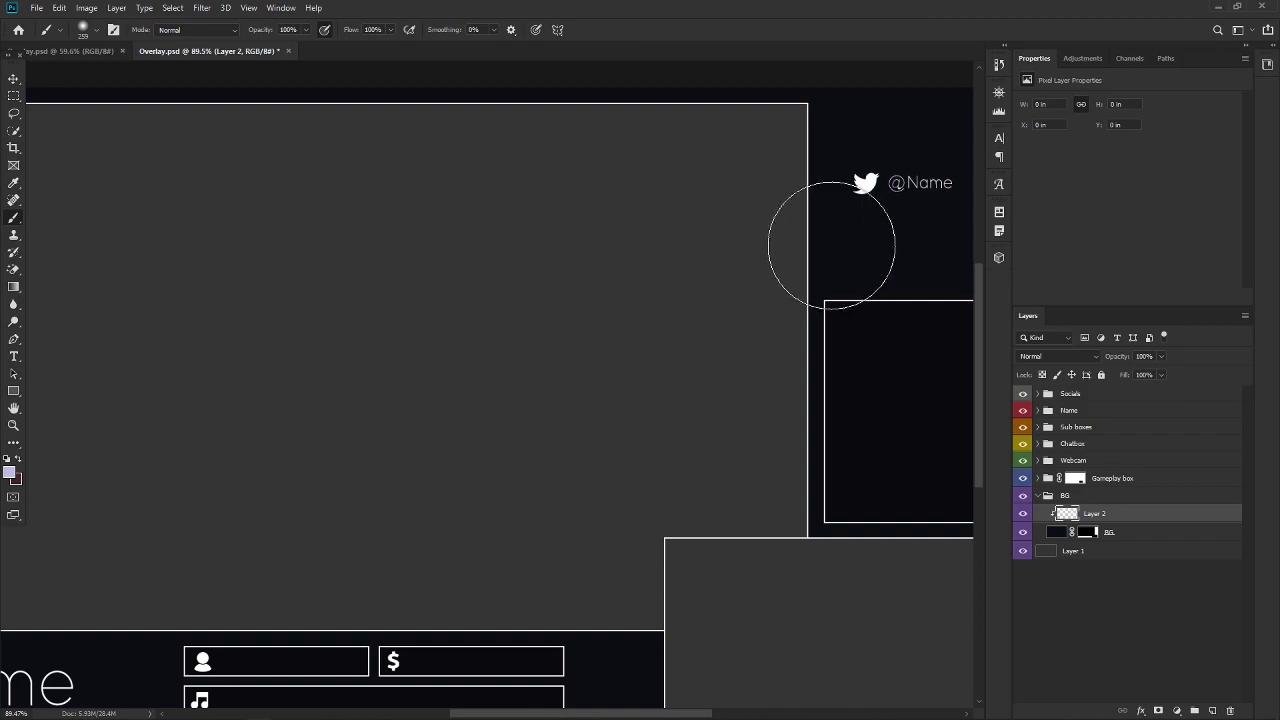
left_click(829, 249)
scroll(829, 249, "up", 3)
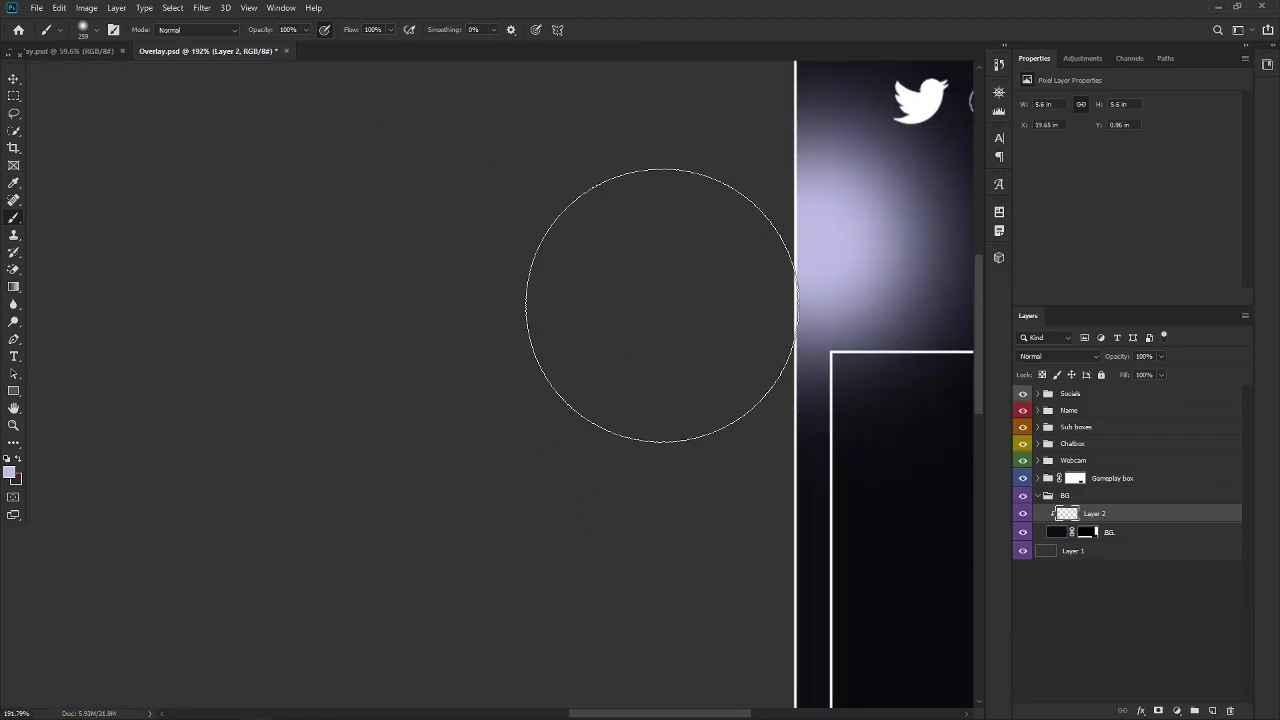
scroll(629, 263, "down", 2)
left_click_drag(629, 263, 500, 311)
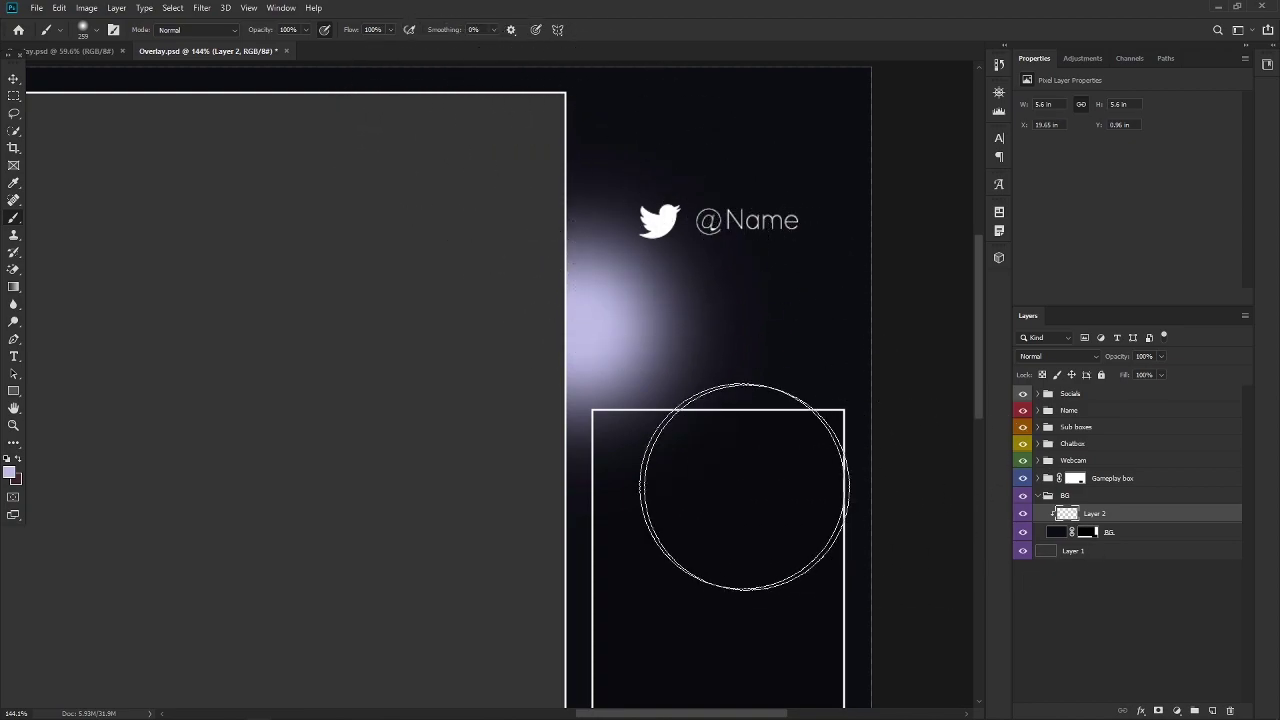
scroll(737, 486, "up", 2)
scroll(423, 314, "down", 3)
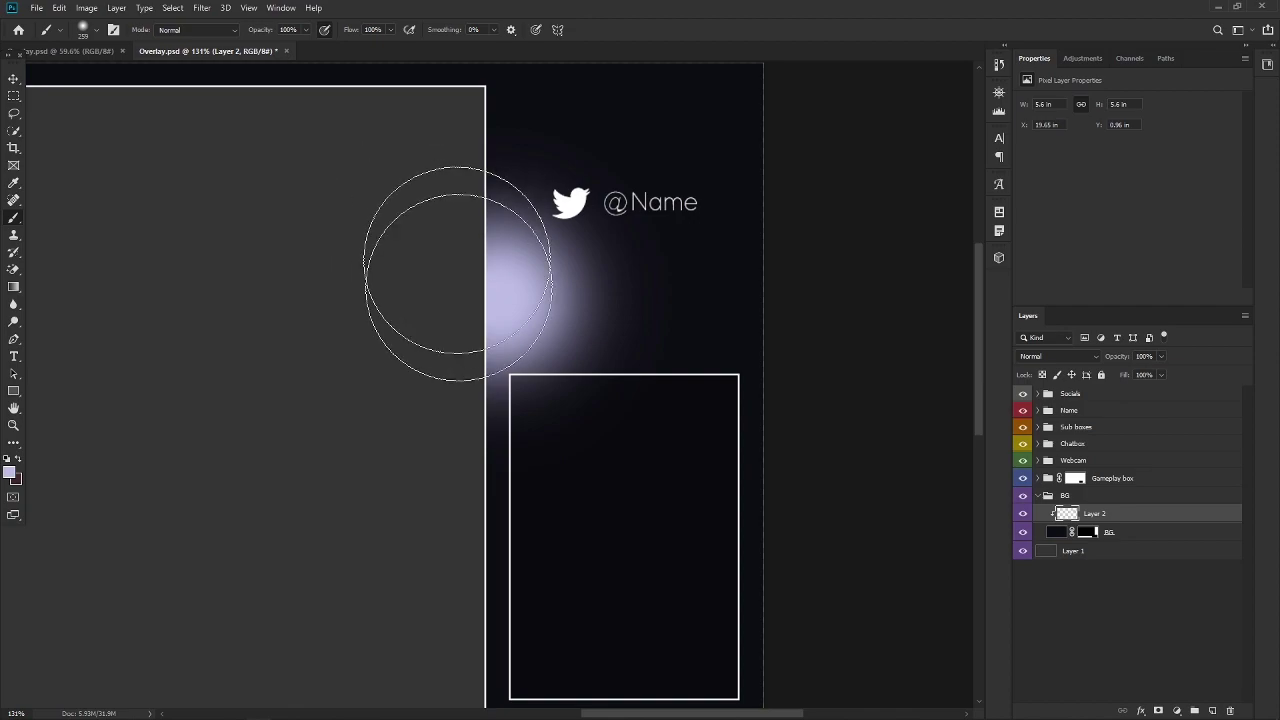
left_click(1142, 537)
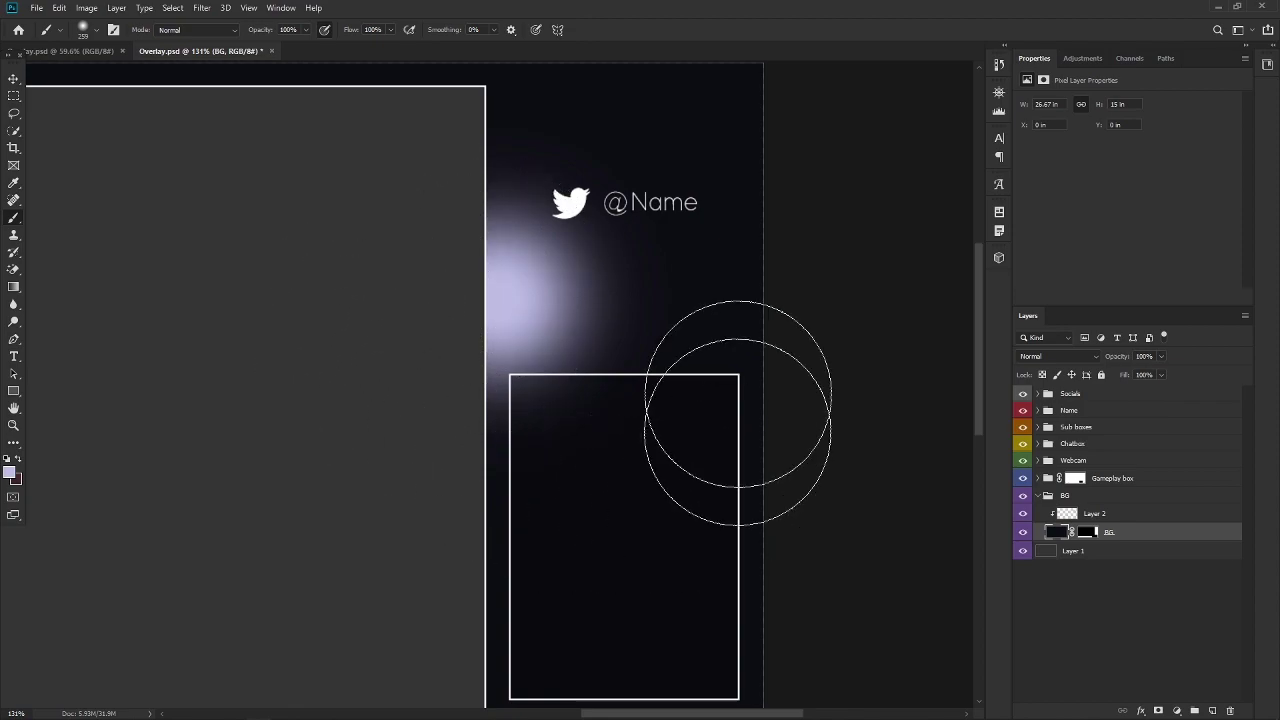
key("ctrl+z")
left_click_drag(443, 229, 652, 410)
key("ctrl+z")
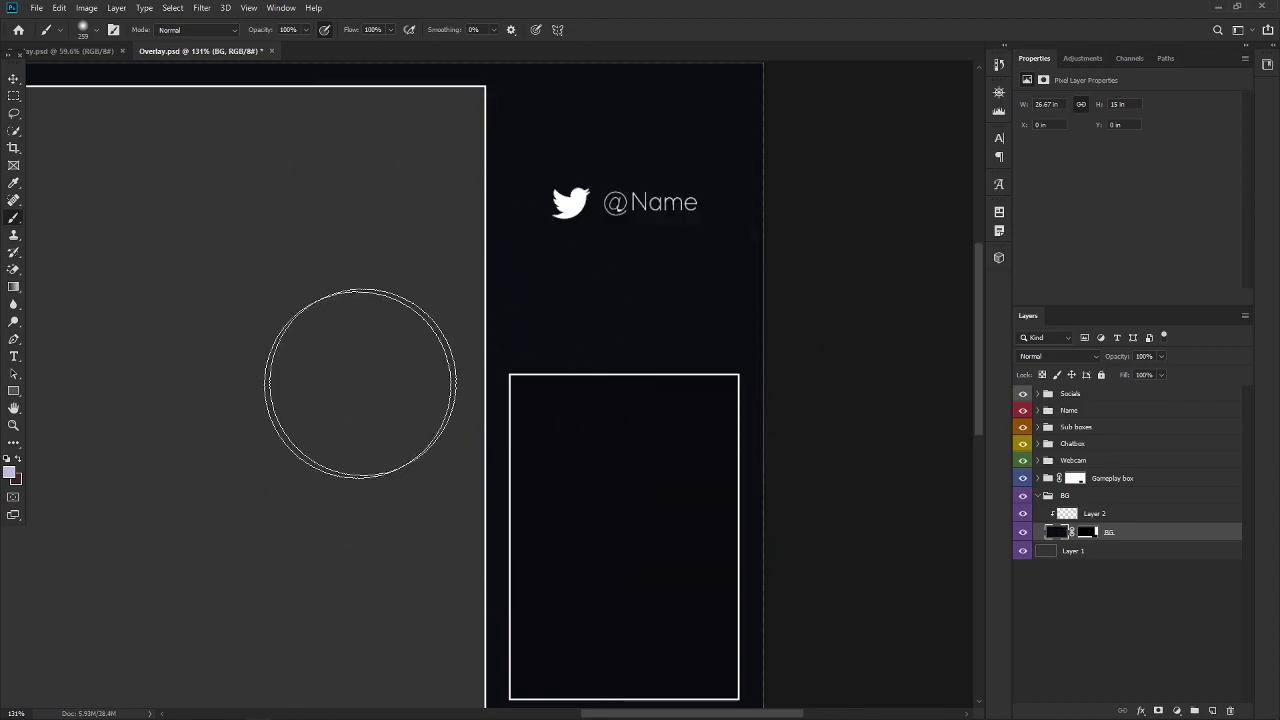
mouse_move(355, 390)
left_mouse_down()
mouse_move(619, 350)
mouse_move(532, 244)
left_mouse_up()
key("ctrl+z")
scroll(580, 455, "down", 3)
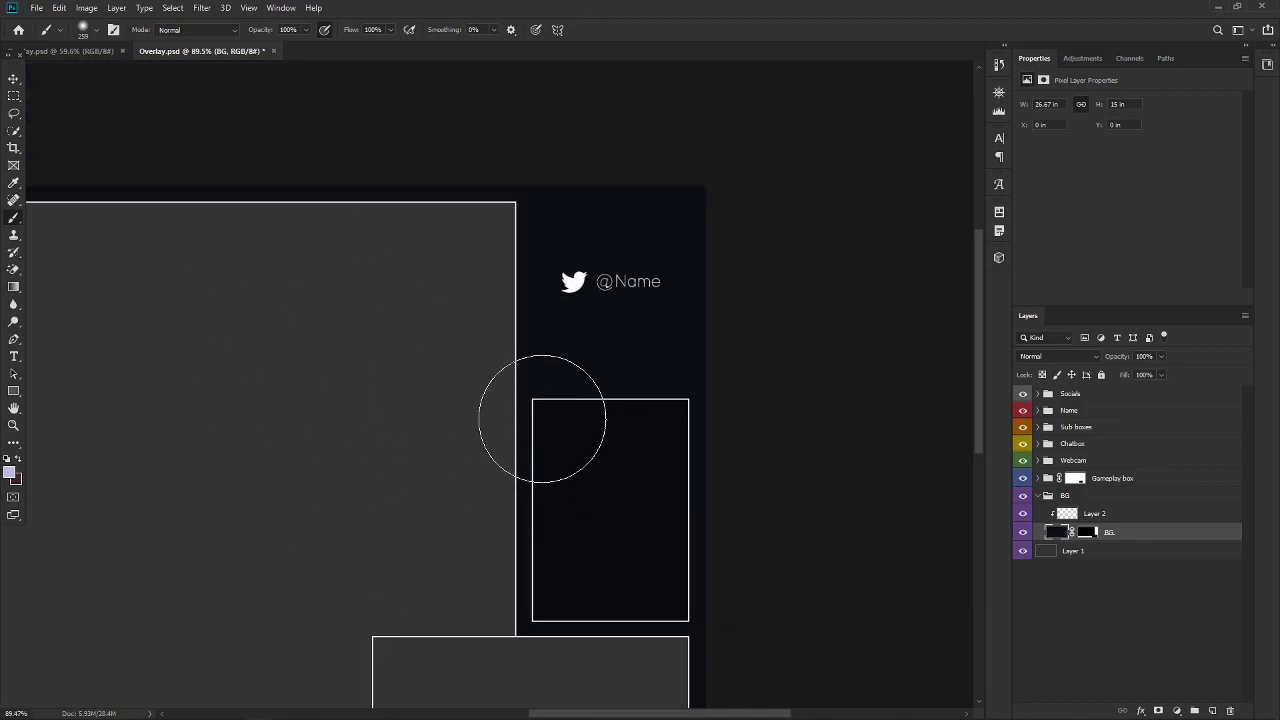
scroll(542, 417, "down", 3)
Step: Set Layer 2's blend mode to Soft Light
left_click_drag(640, 323, 622, 345)
left_click(1045, 360)
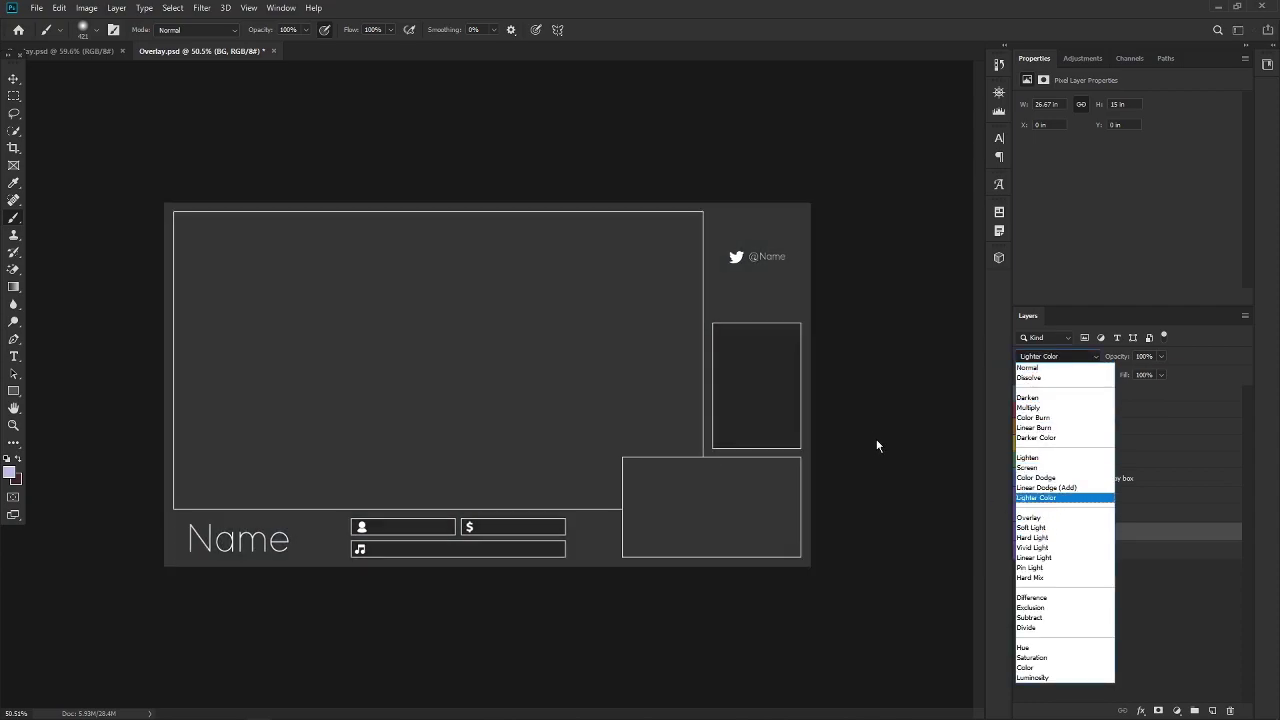
key("Escape")
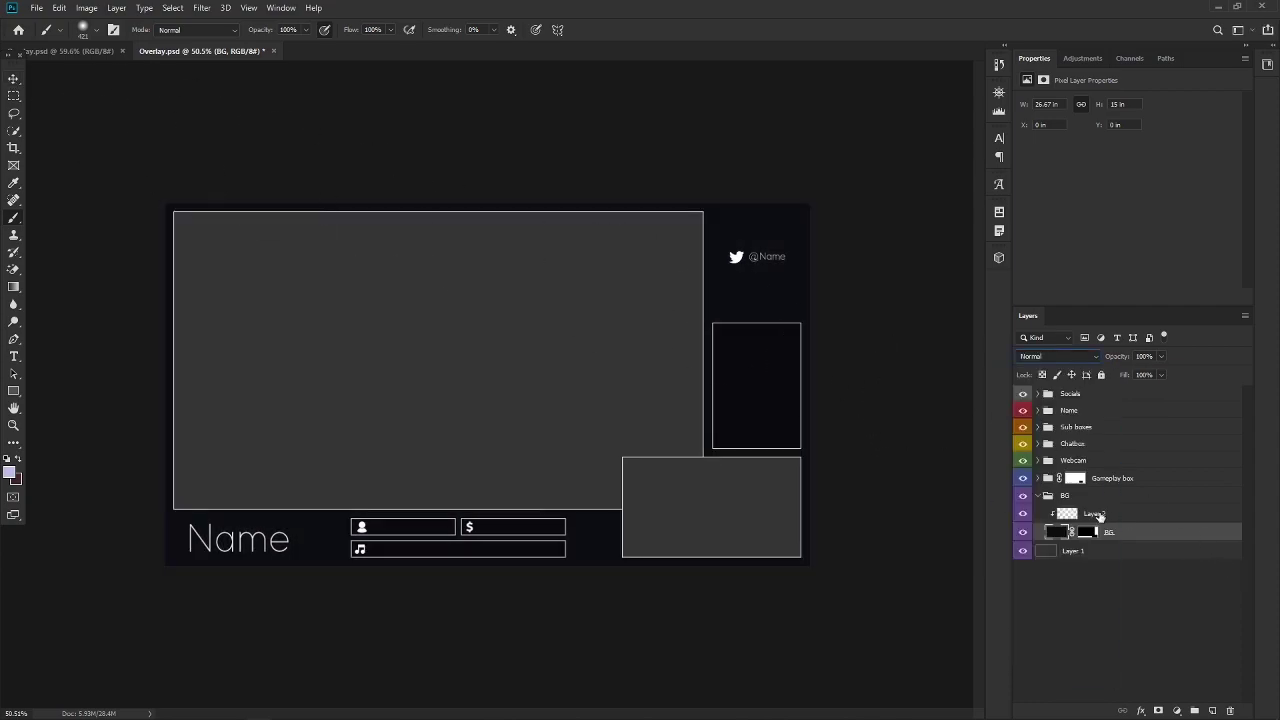
left_click(1098, 516)
left_click(1058, 356)
left_click(1052, 523)
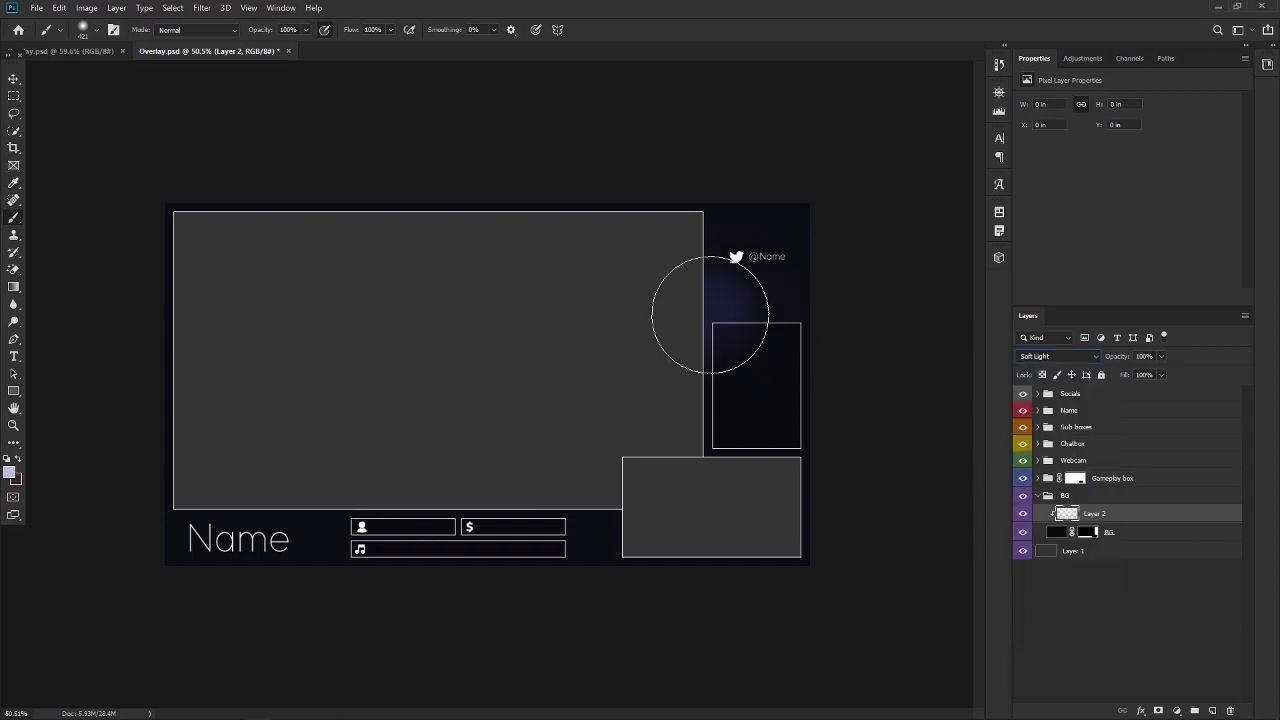
key("ctrl+z")
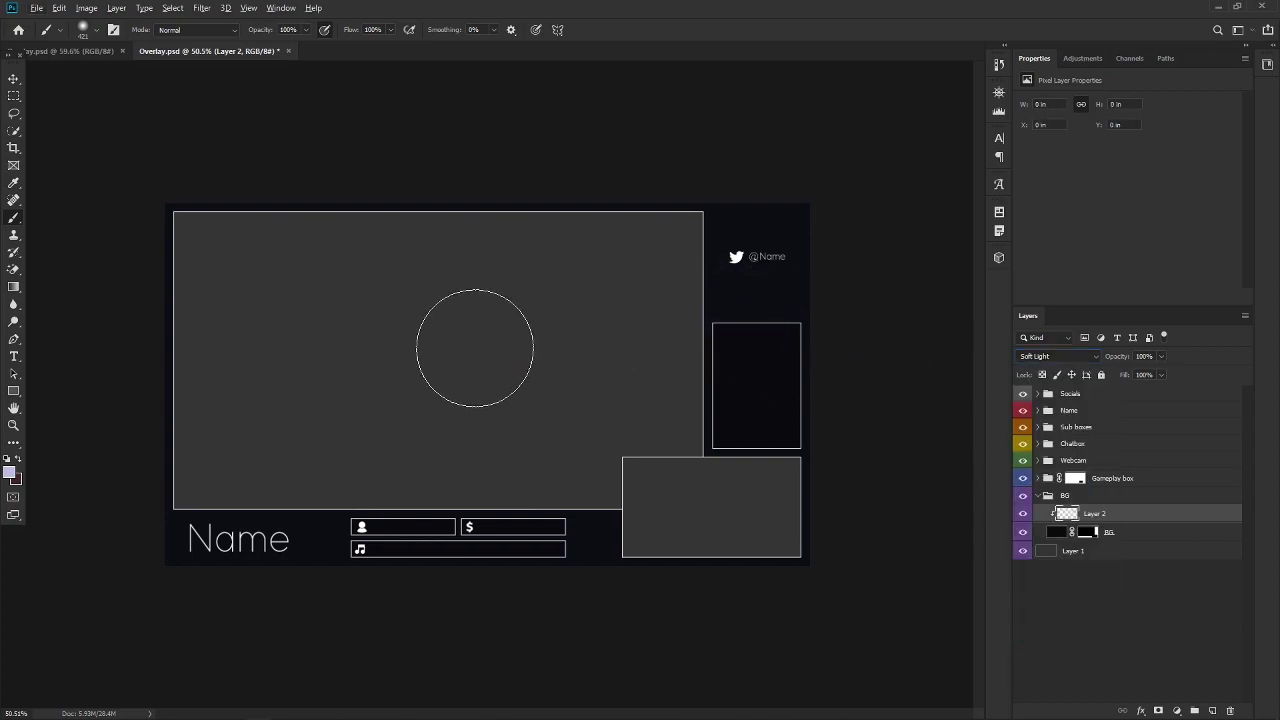
Step: Enlarge the soft brush to about 1001 px and paint a faint purple glow on Layer 2
left_click_drag(426, 349, 495, 358)
left_click(578, 350)
scroll(457, 400, "up", 3)
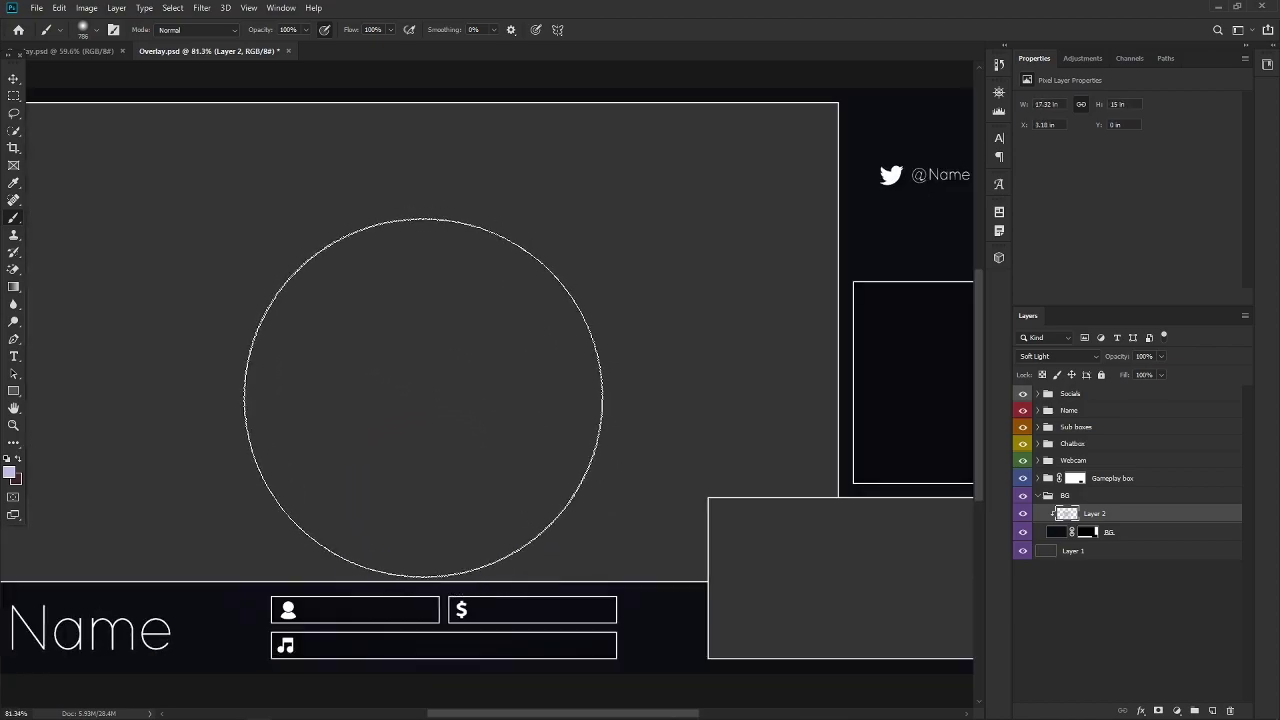
mouse_move(434, 366)
left_mouse_down()
mouse_move(444, 373)
mouse_move(471, 309)
mouse_move(494, 331)
mouse_move(366, 320)
mouse_move(300, 351)
mouse_move(152, 597)
left_mouse_up()
scroll(534, 295, "down", 3)
left_click_drag(314, 414, 290, 416)
scroll(206, 528, "down", 2)
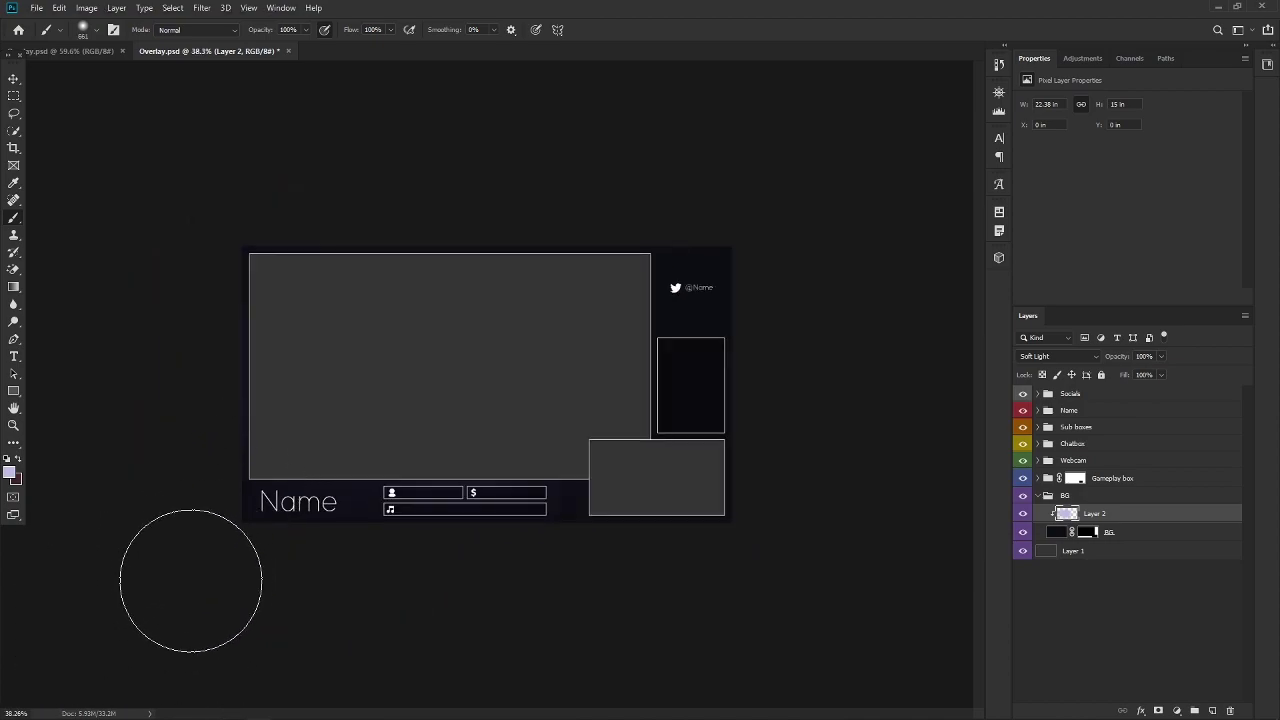
scroll(652, 305, "down", 2)
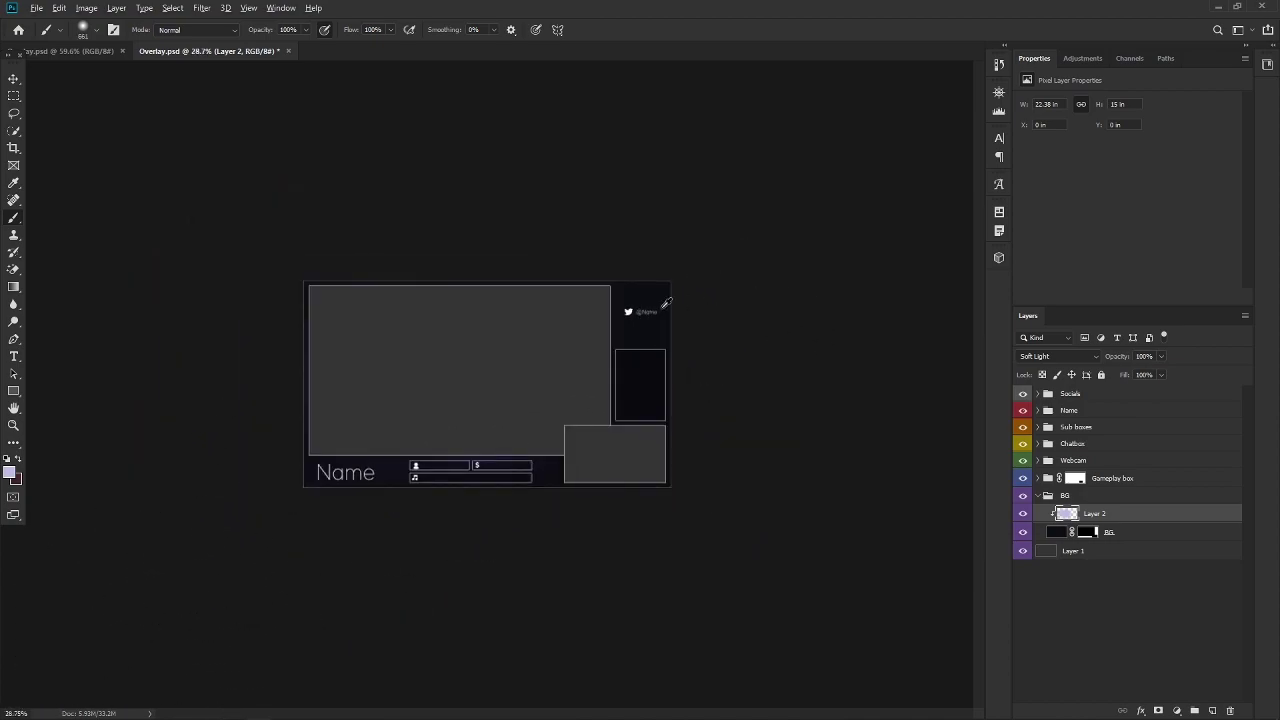
left_click_drag(654, 305, 749, 226)
left_click_drag(570, 347, 630, 323)
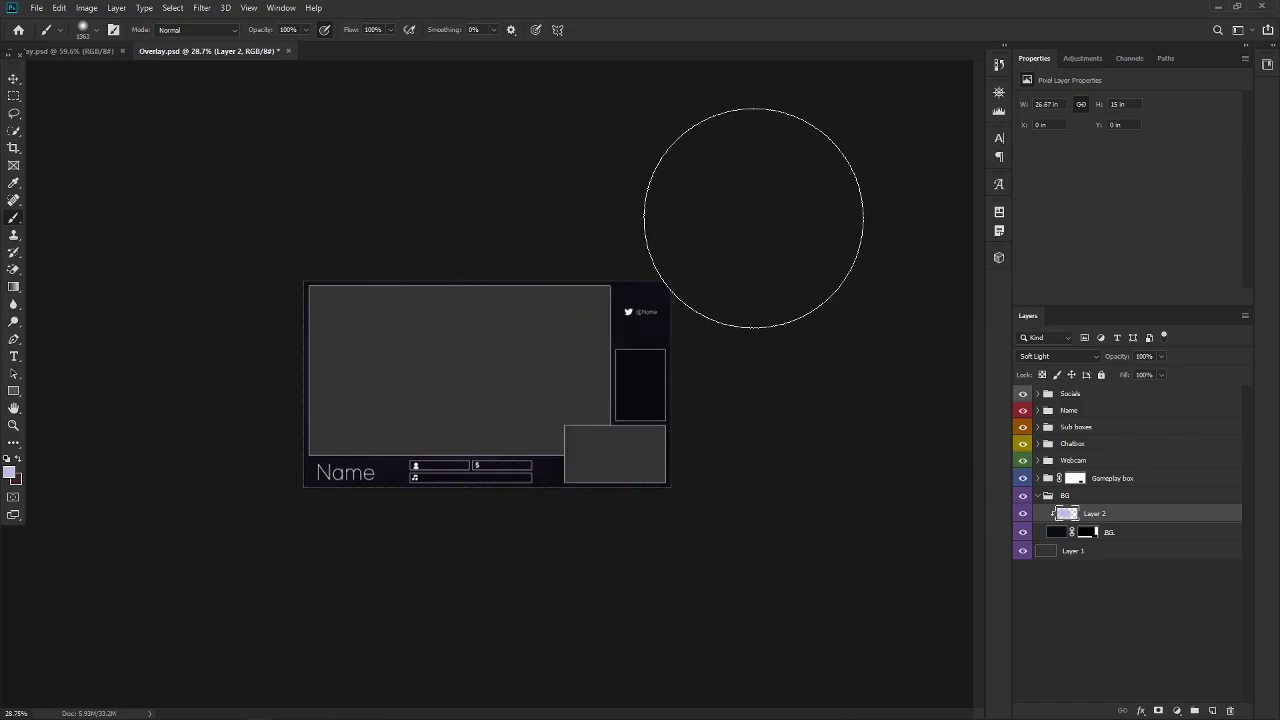
scroll(443, 523, "up", 3)
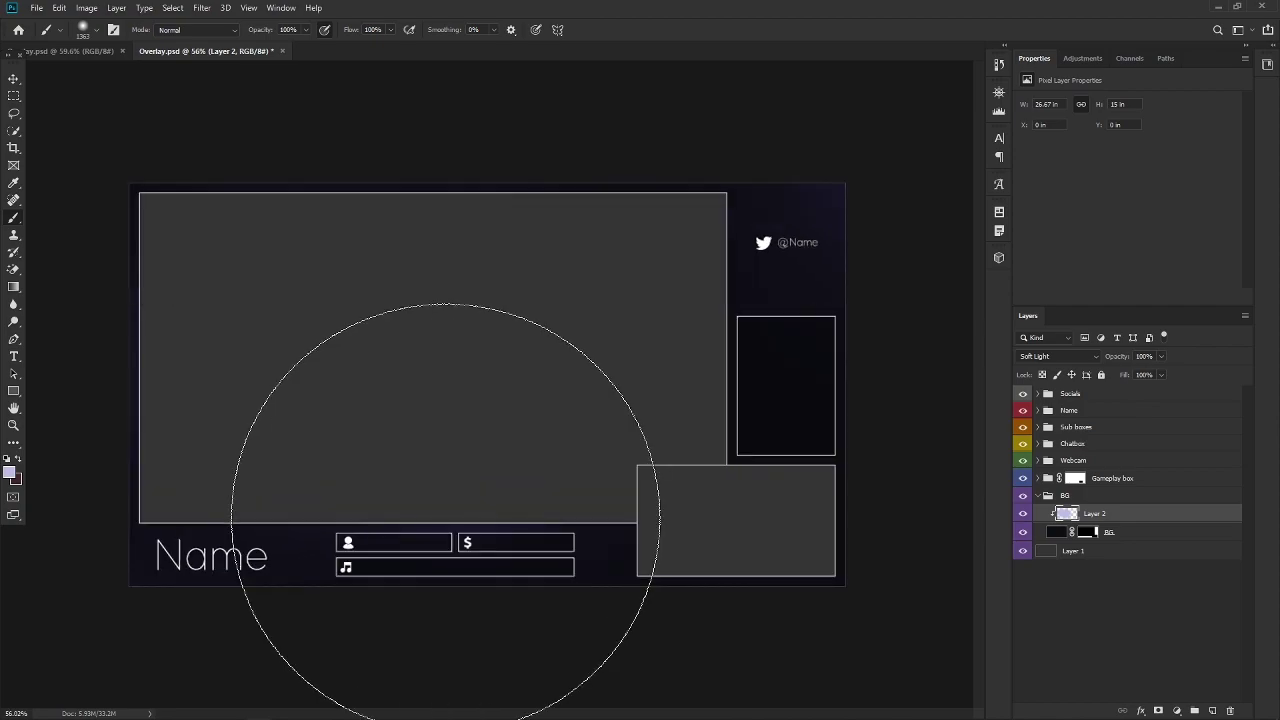
scroll(609, 340, "down", 2)
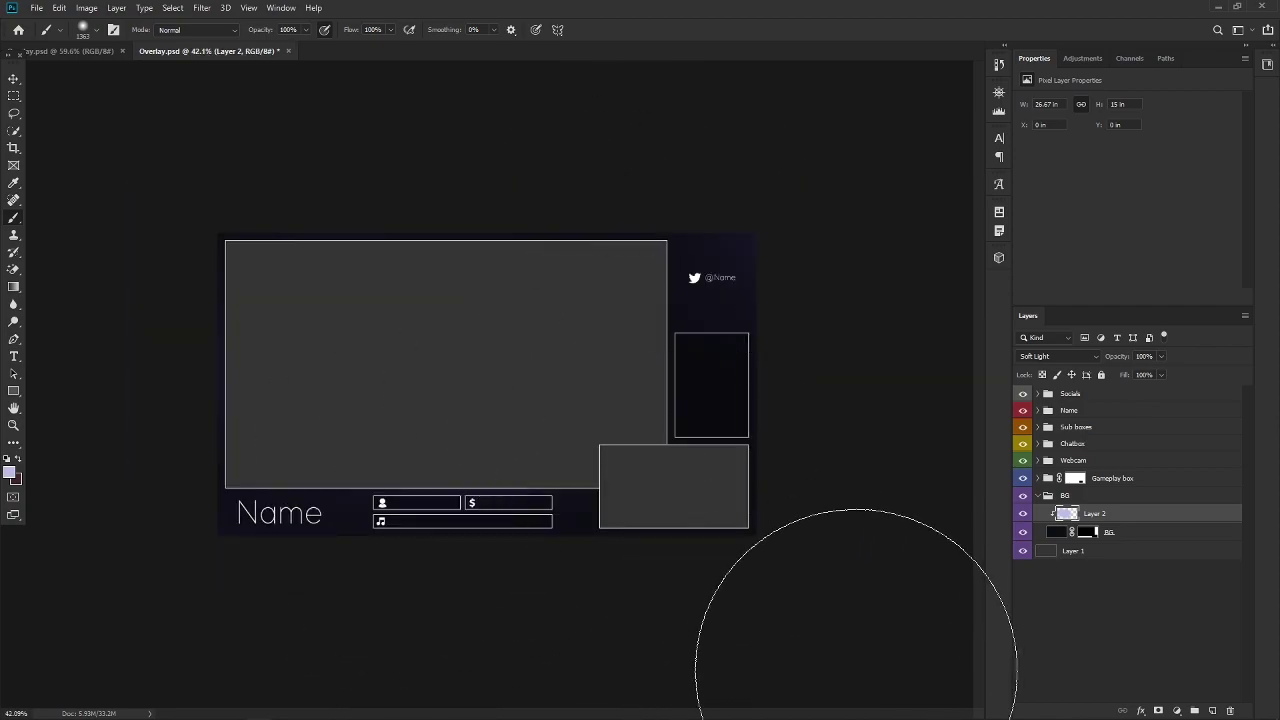
scroll(714, 650, "up", 4)
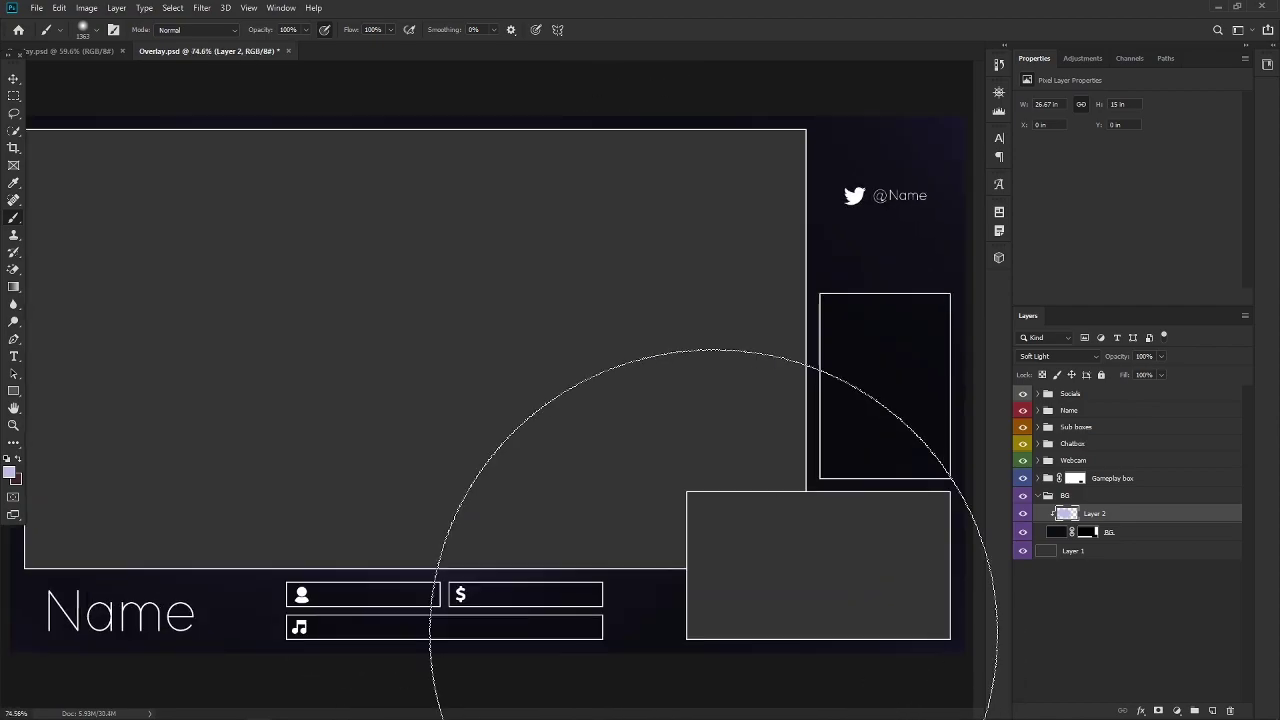
scroll(614, 449, "down", 1)
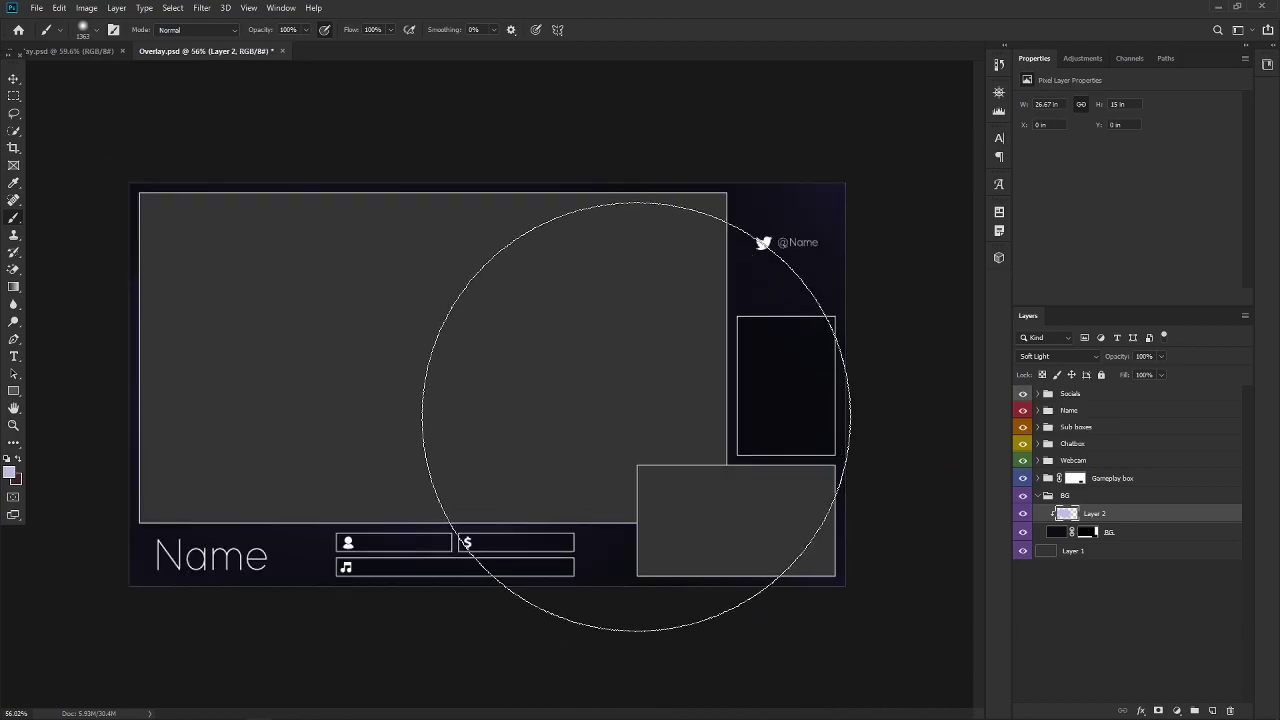
scroll(680, 400, "down", 1)
scroll(706, 391, "up", 1)
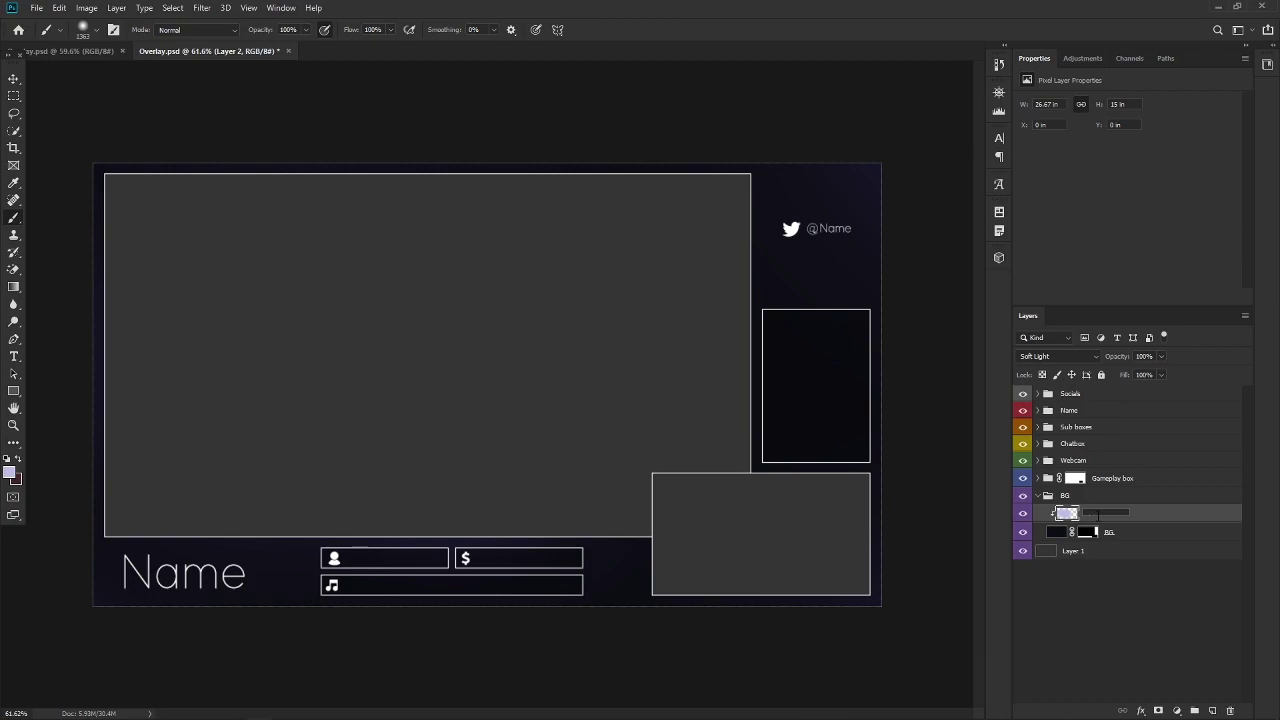
Step: Confirm the layer name Glow and switch the glow off and on to compare
key("Return")
left_click(1022, 513)
left_click(1022, 513)
left_click(1022, 513)
left_click(1022, 513)
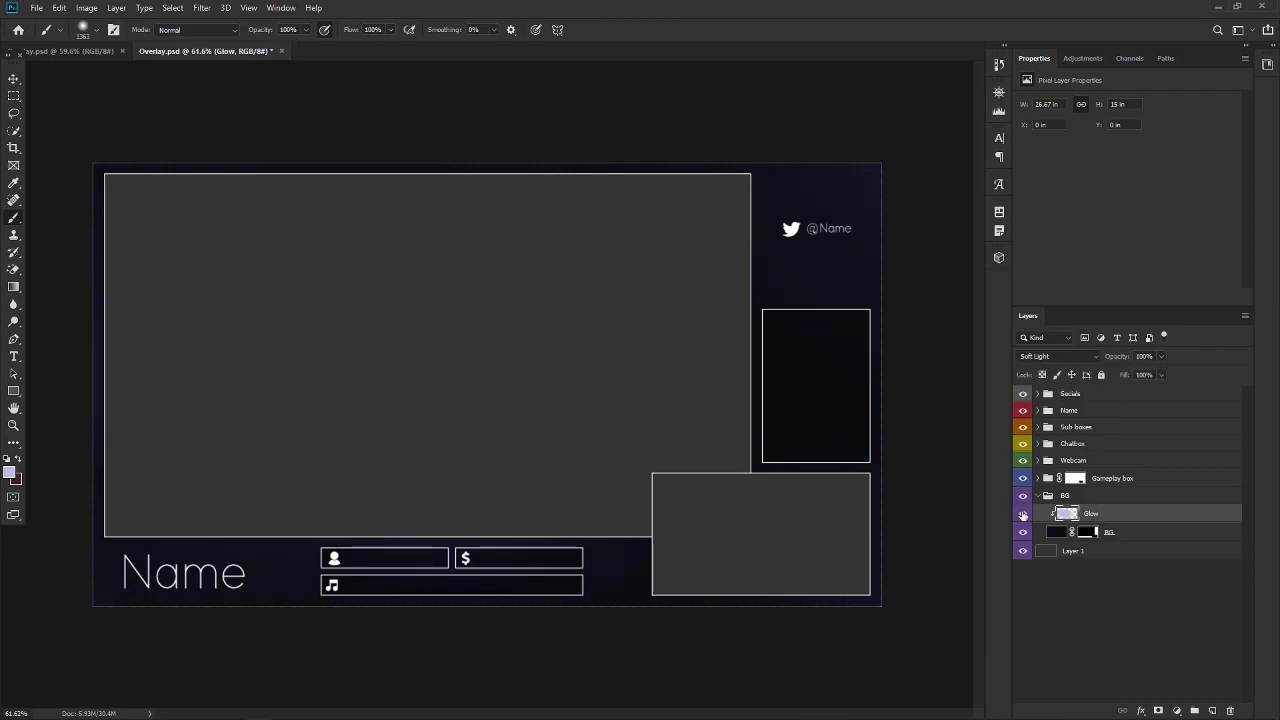
Step: Recheck the glow along the gameplay box, then shrink the brush to a tiny size
left_click(1022, 513)
left_click(1022, 513)
left_click(1022, 513)
left_click(1022, 513)
left_click(1022, 513)
left_click(1022, 513)
scroll(540, 415, "down", 1)
left_click_drag(564, 353, 223, 366)
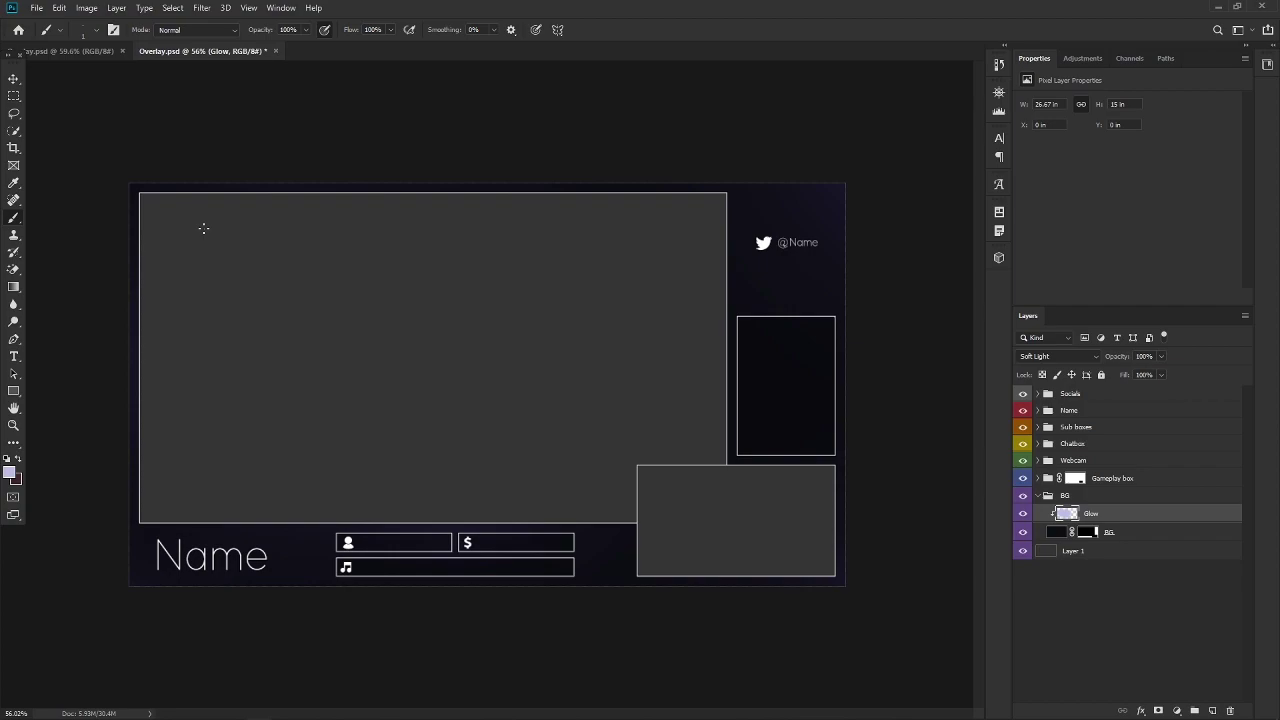
key("ctrl+plus")
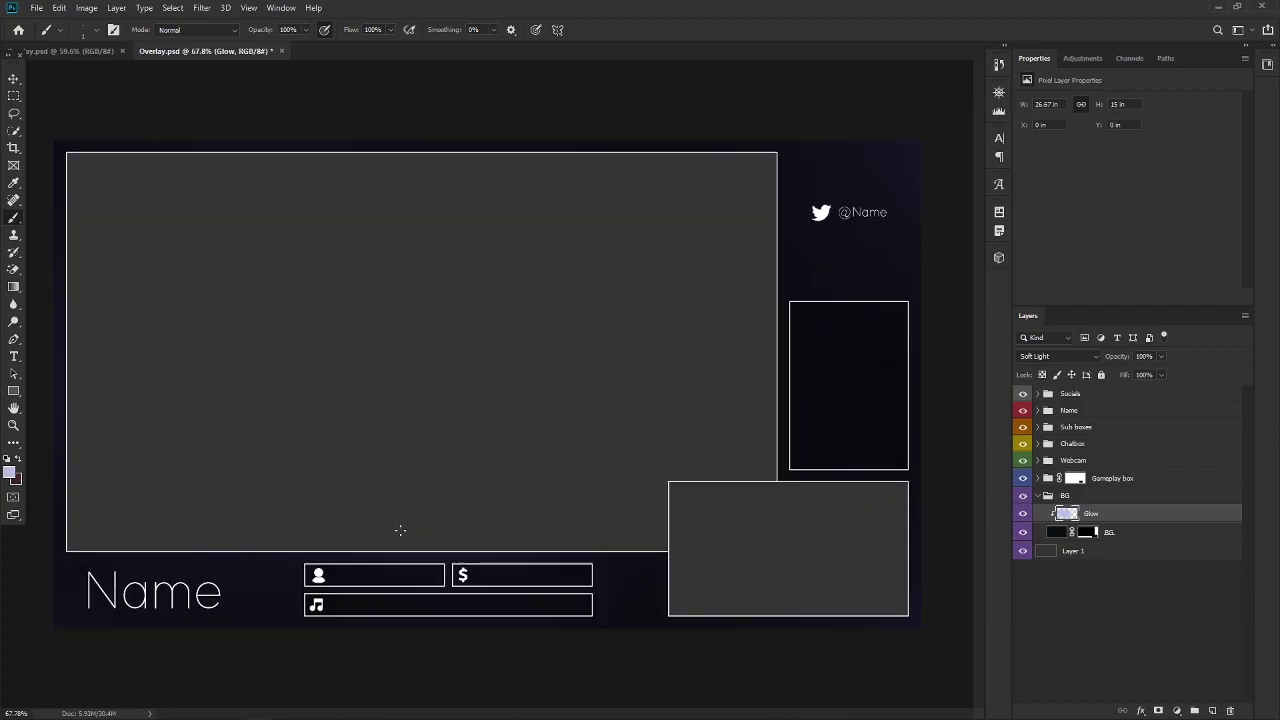
key("ctrl+plus")
key("ctrl+minus")
key("ctrl+plus")
key("ctrl+minus")
key("ctrl+minus")
key("ctrl+plus")
key("ctrl+minus")
scroll(353, 530, "up", 3)
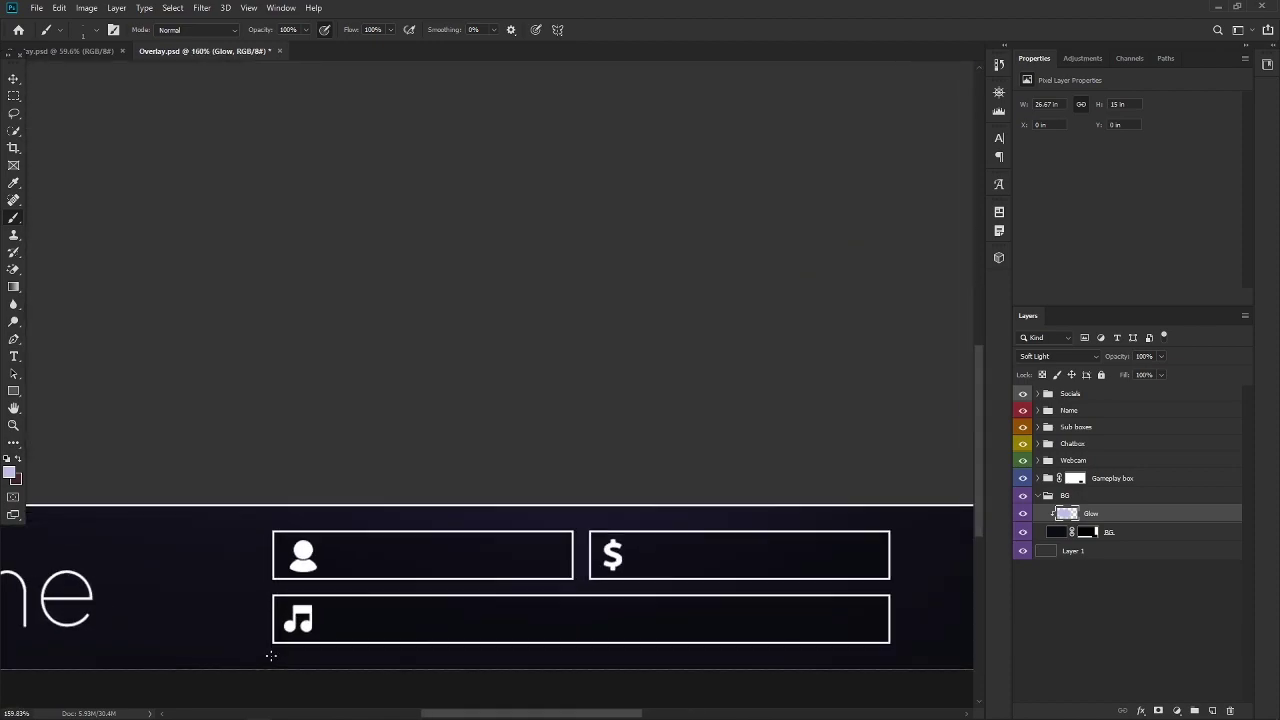
scroll(271, 657, "down", 4)
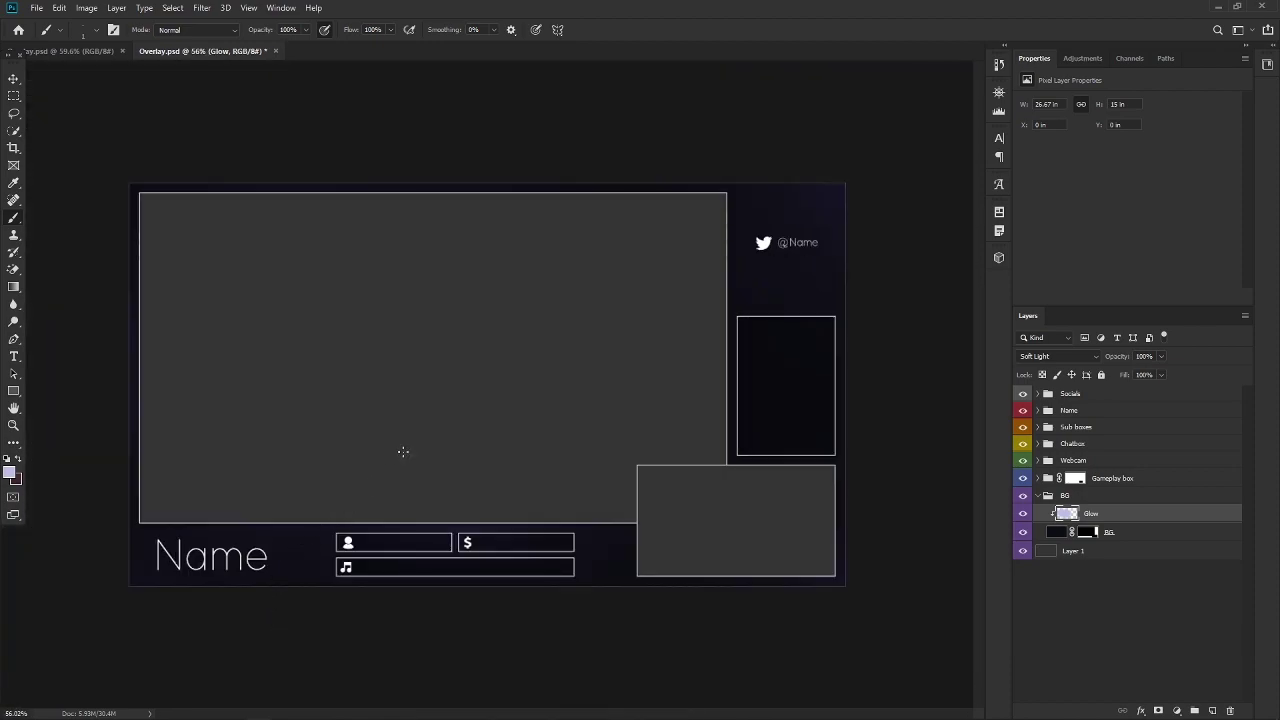
key("ctrl+plus")
key("ctrl+minus")
key("ctrl+minus")
key("ctrl+plus")
key("ctrl+plus")
key("ctrl+minus")
key("ctrl+plus")
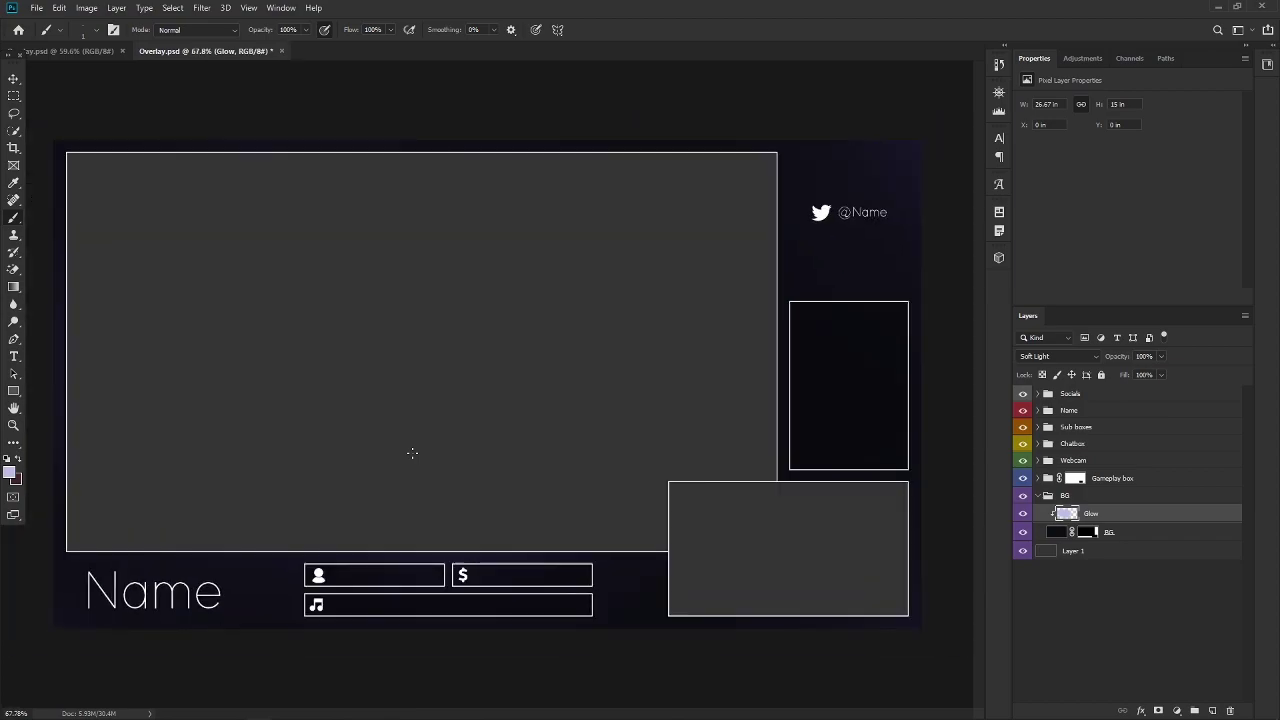
key("ctrl+minus")
key("ctrl+plus")
key("ctrl+plus")
key("ctrl+minus")
key("ctrl+minus")
key("ctrl+plus")
key("ctrl+minus")
key("ctrl+plus")
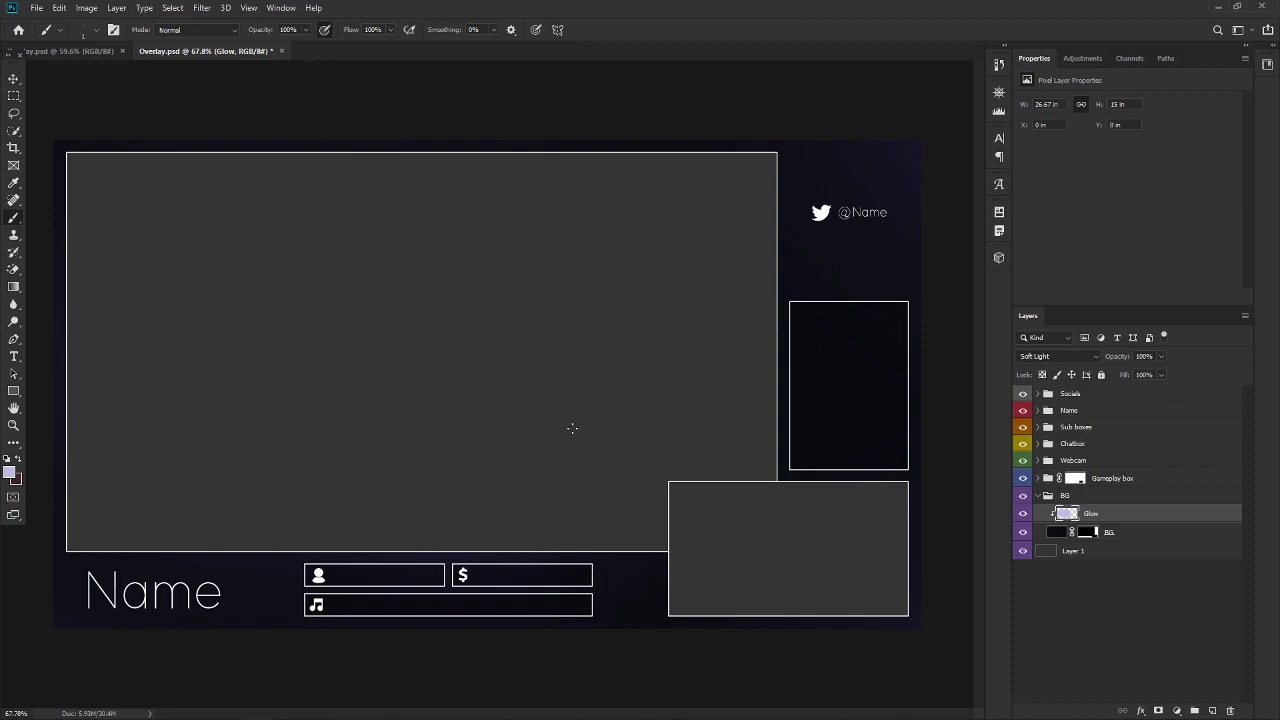